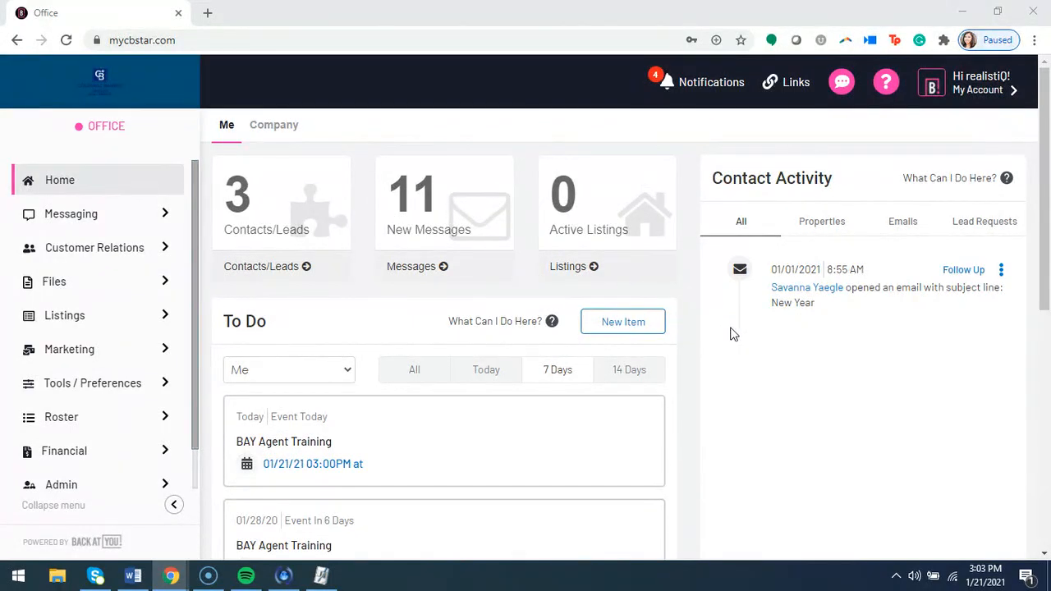
Step: Go to Customer Relations > My Contacts / Leads and open the View: All dropdown
scroll(868, 380, "down", 1)
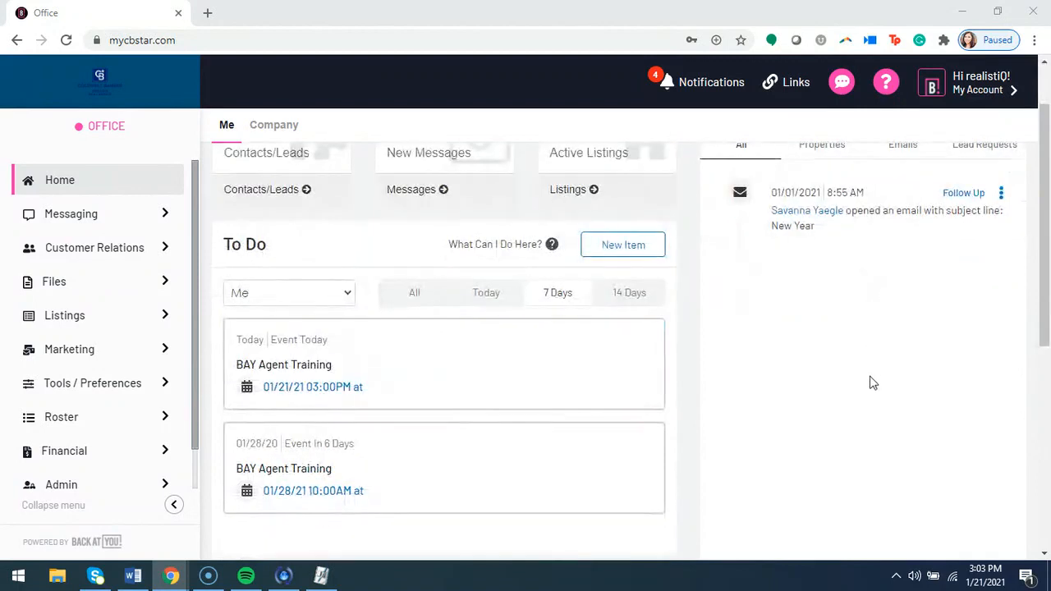
scroll(880, 408, "up", 1)
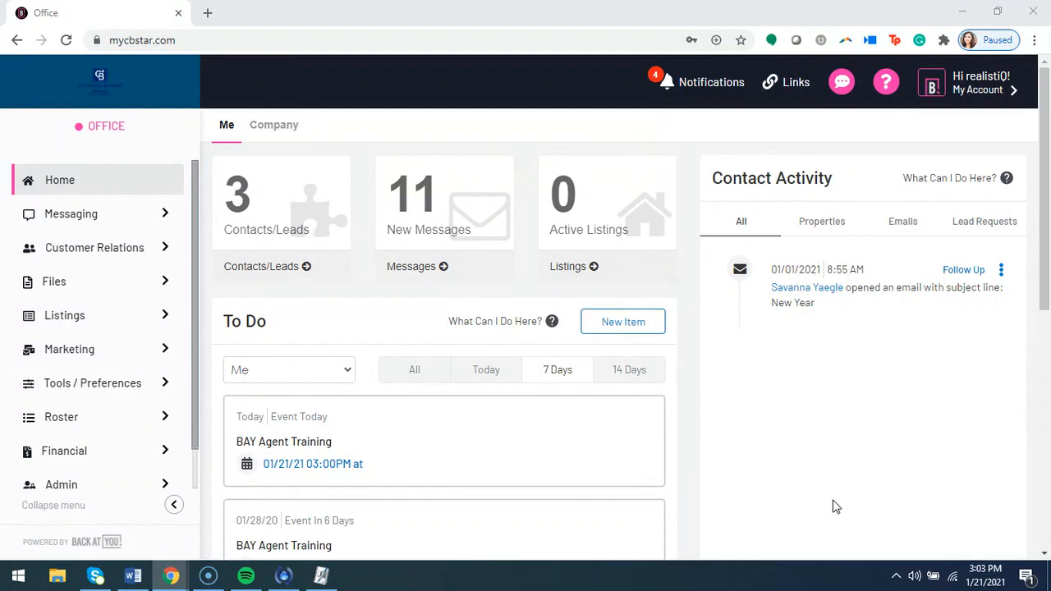
scroll(366, 212, "down", 1)
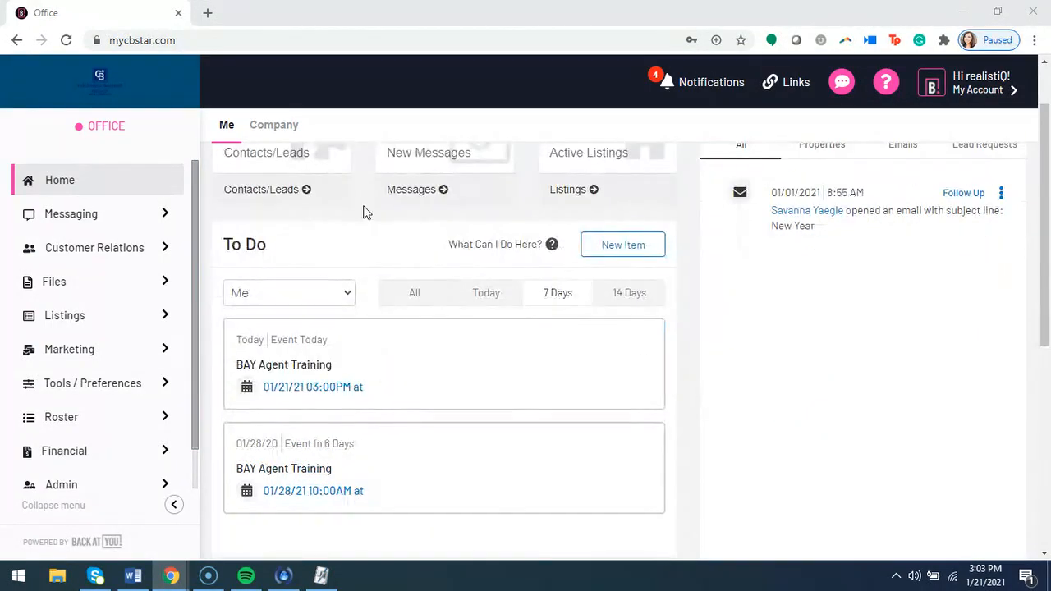
scroll(383, 411, "down", 2)
scroll(353, 393, "down", 3)
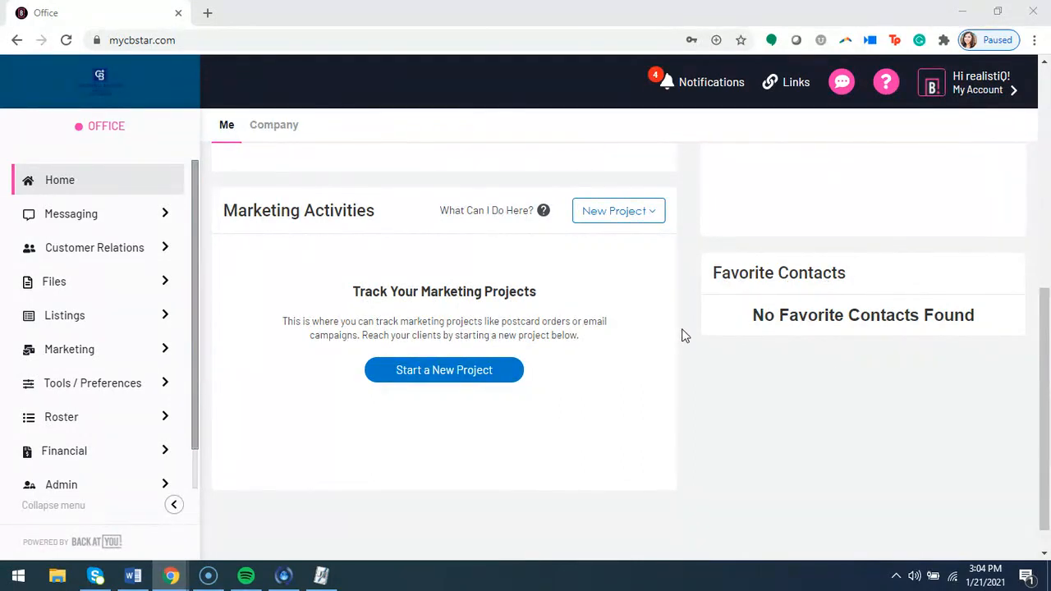
scroll(694, 334, "up", 5)
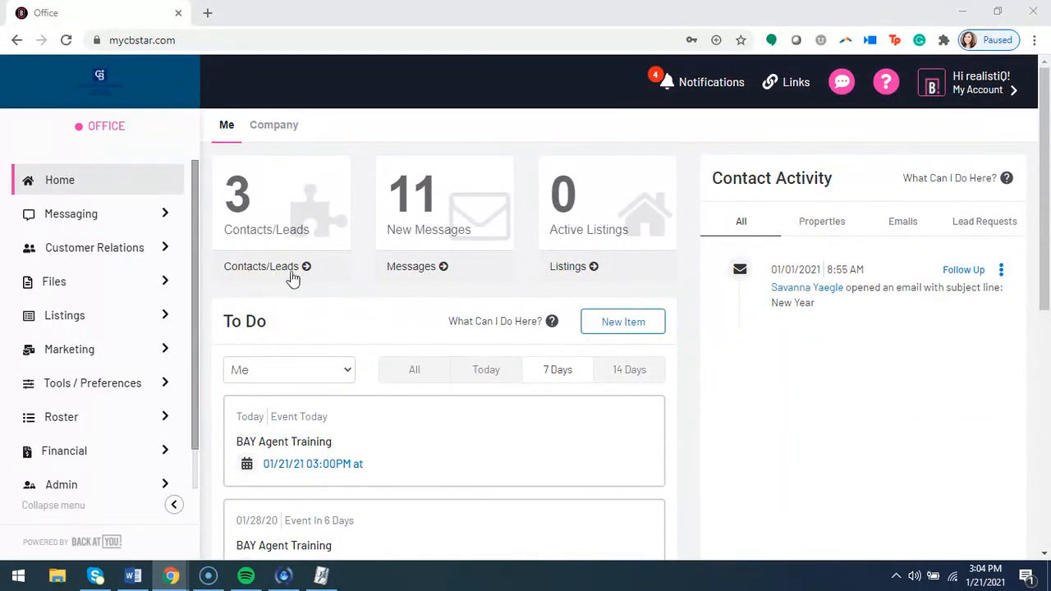
left_click(159, 258)
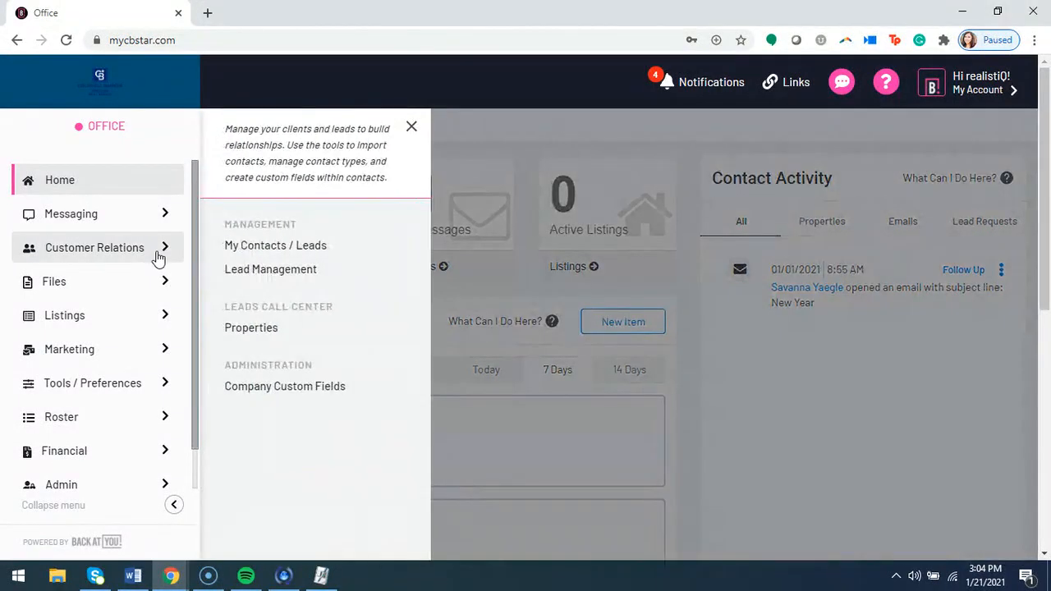
left_click(256, 248)
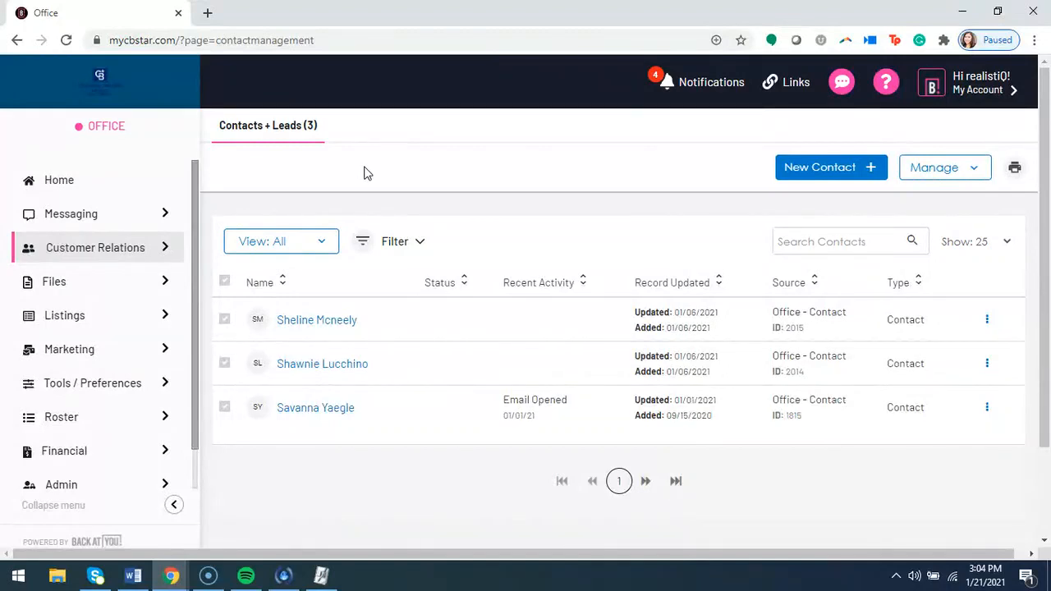
left_click(320, 250)
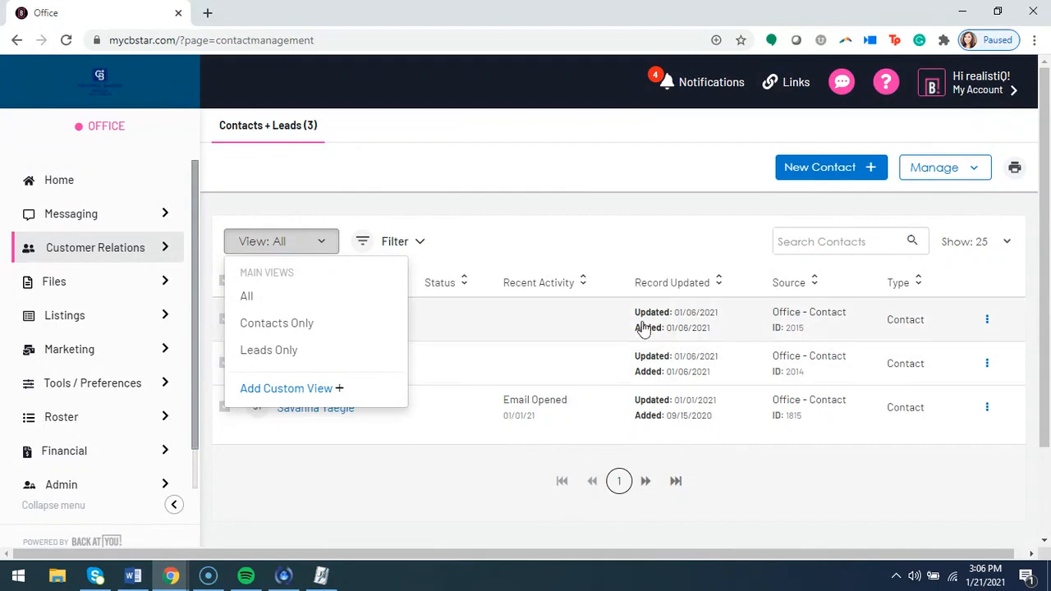
left_click(585, 244)
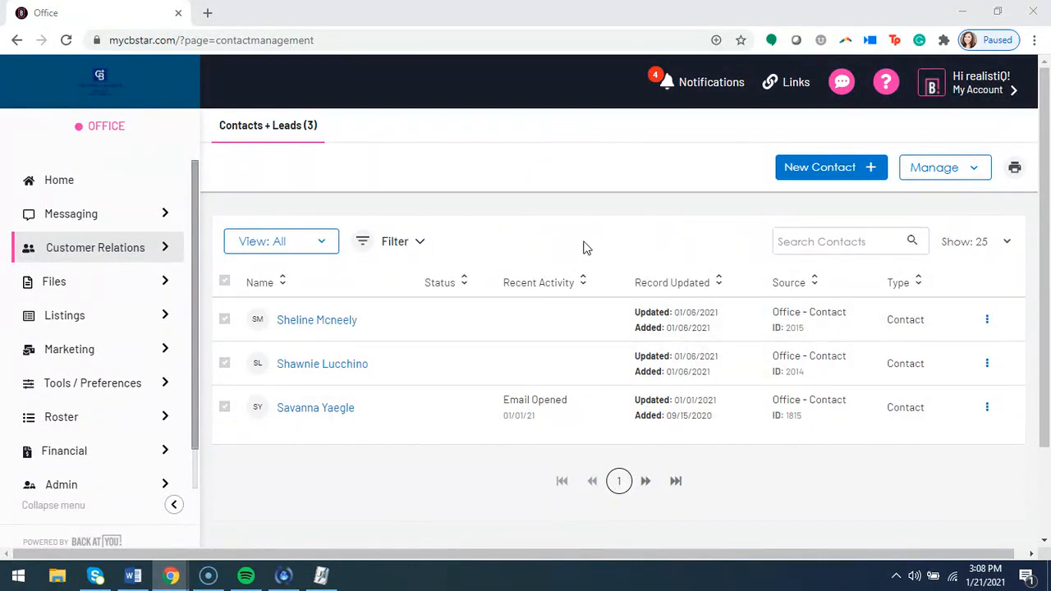
left_click(998, 89)
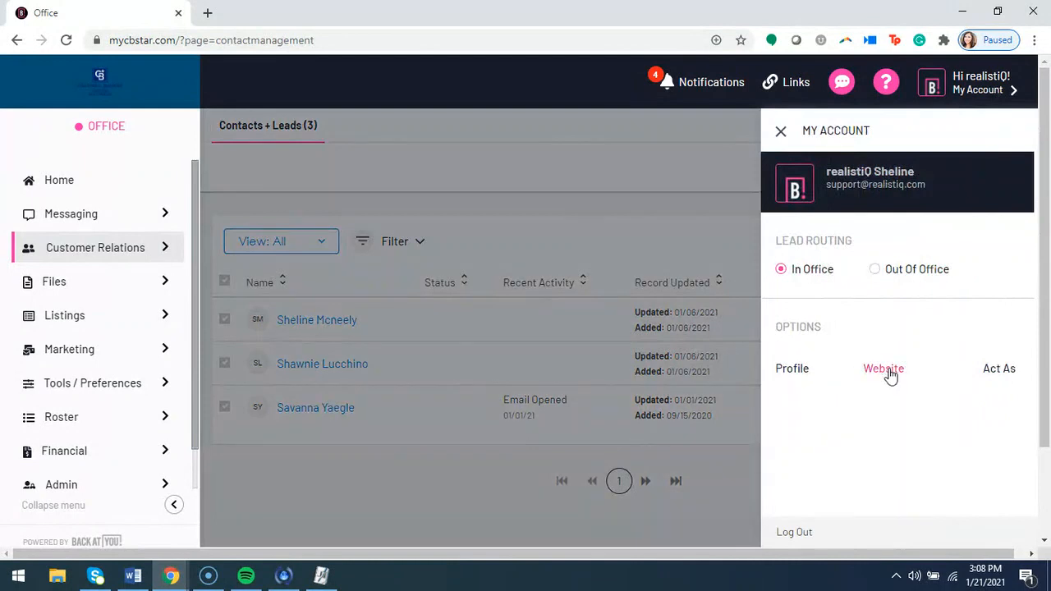
left_click(782, 133)
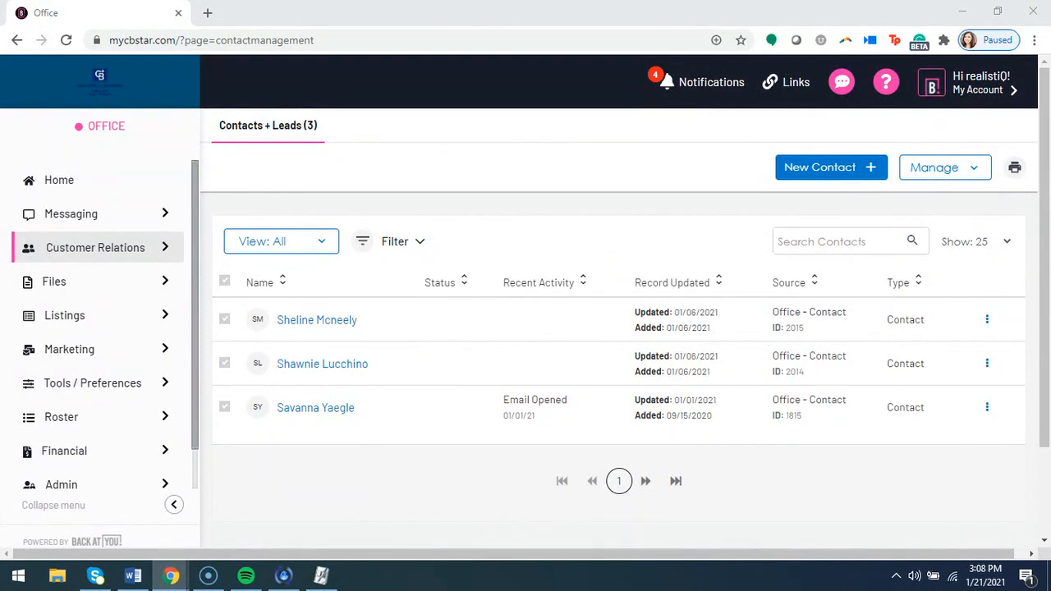
Step: Start a new contact and fill in the contact's first and last name
left_click(809, 172)
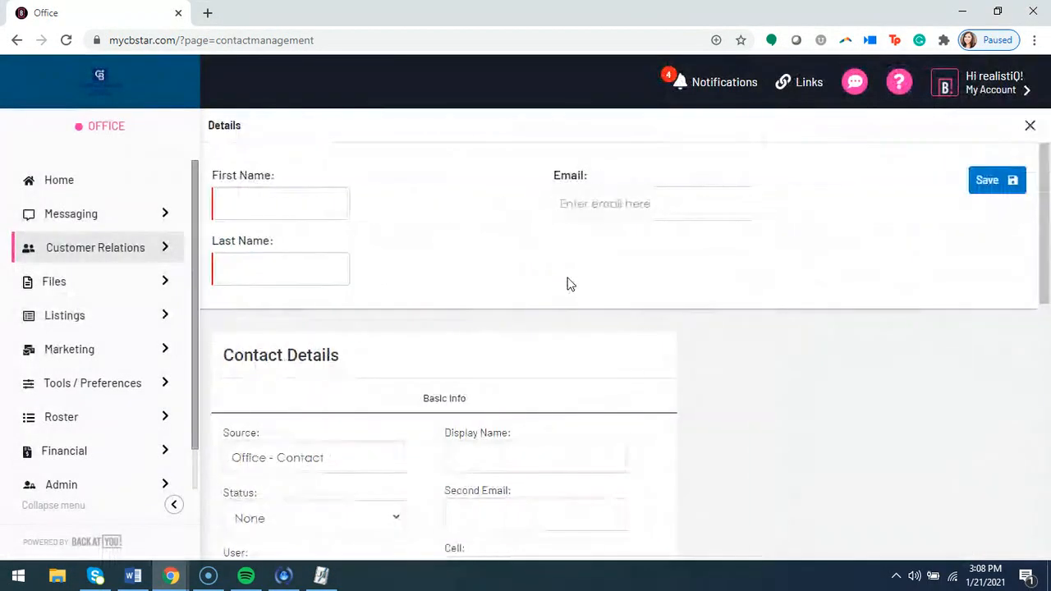
left_click(275, 208)
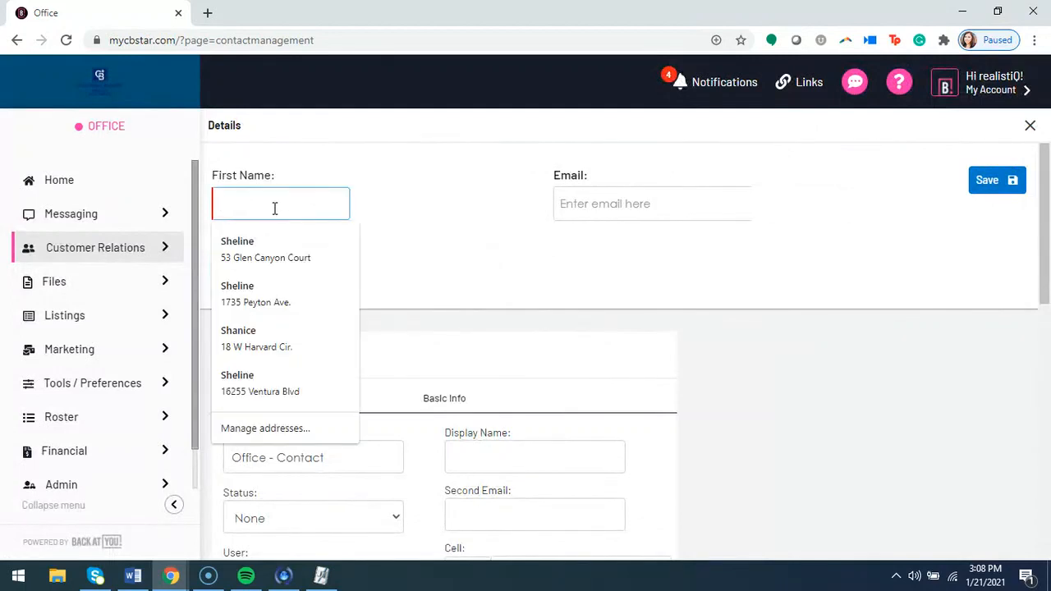
type("Sheline")
left_click(289, 182)
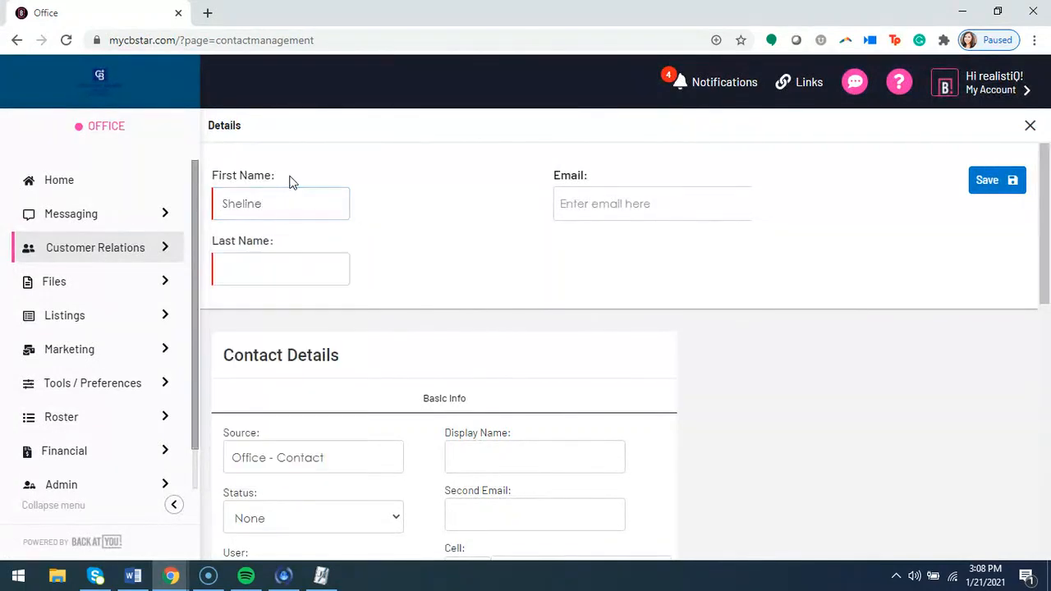
left_click(242, 272)
type("McN")
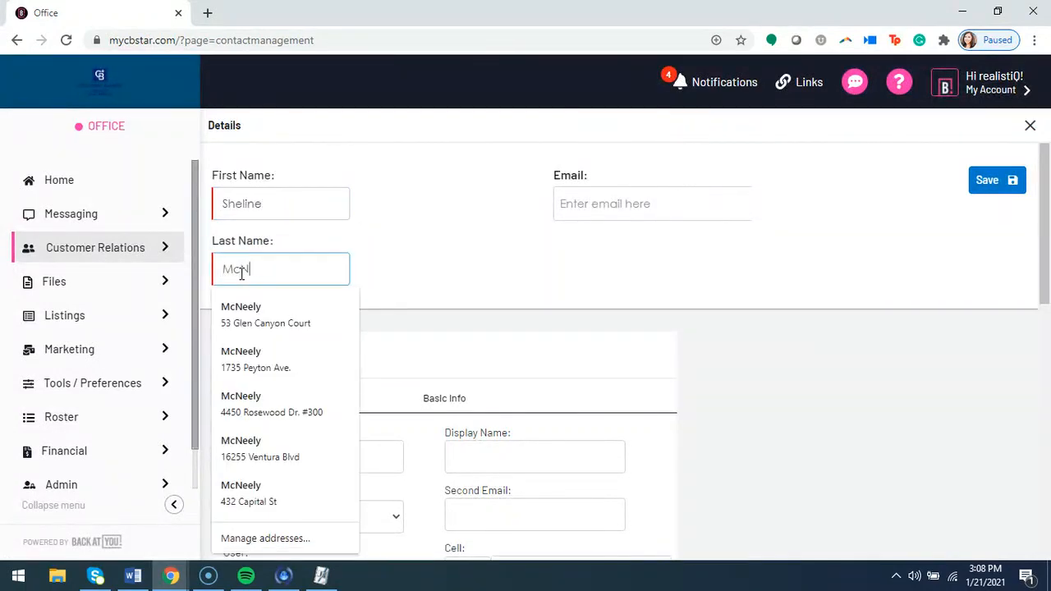
type("eely")
left_click(356, 207)
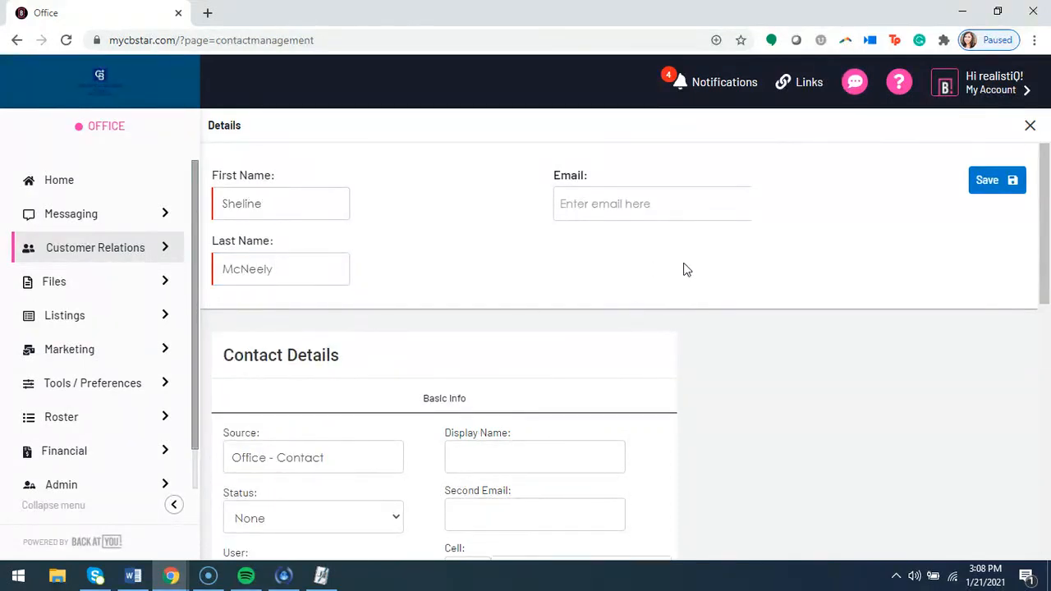
Step: Save the new contact record
scroll(356, 460, "down", 10)
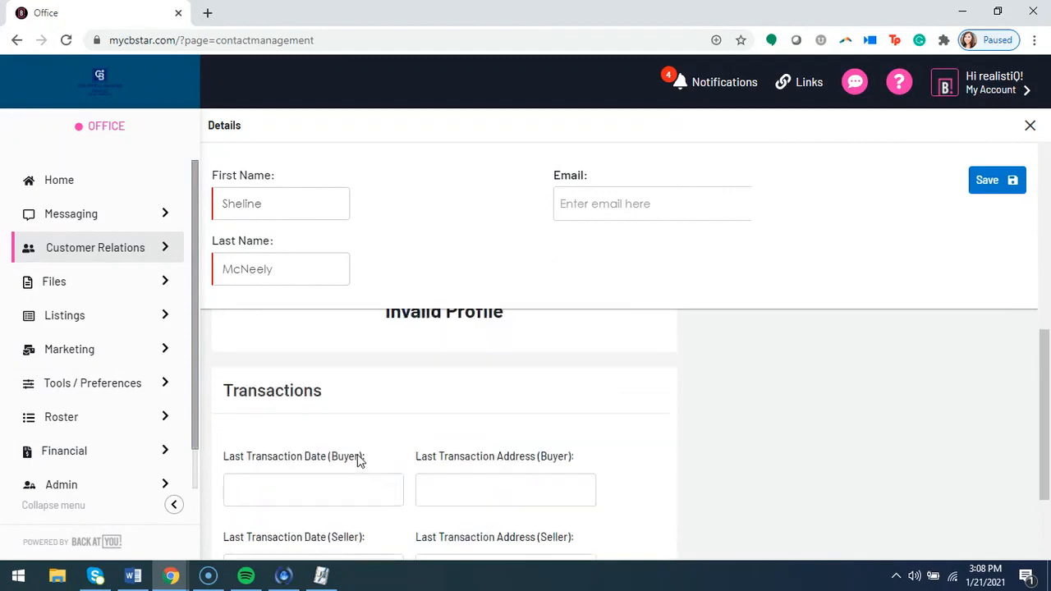
scroll(401, 470, "up", 12)
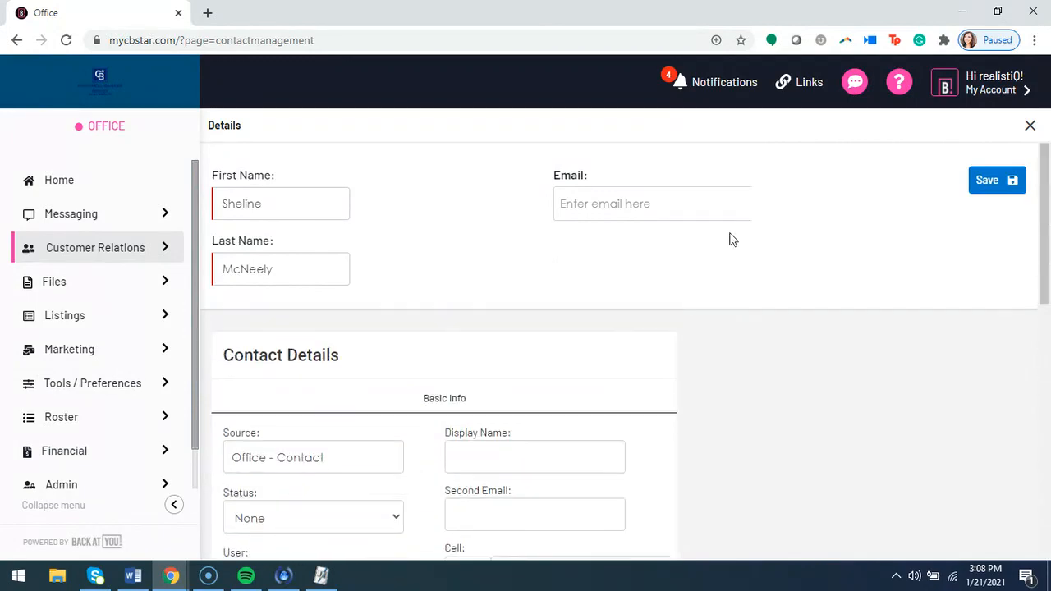
left_click(1008, 182)
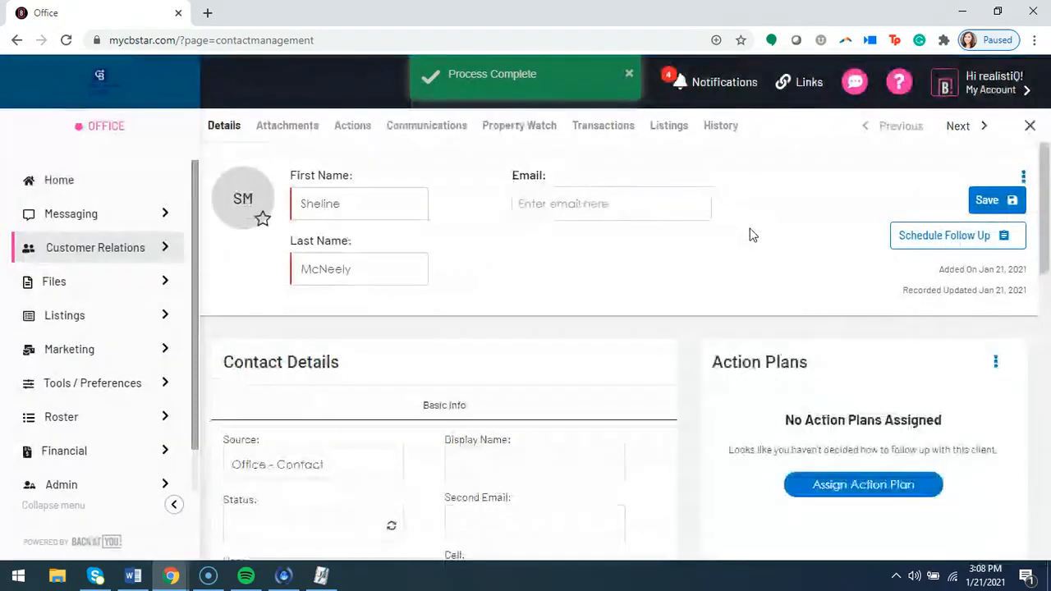
scroll(559, 344, "down", 2)
scroll(633, 389, "down", 15)
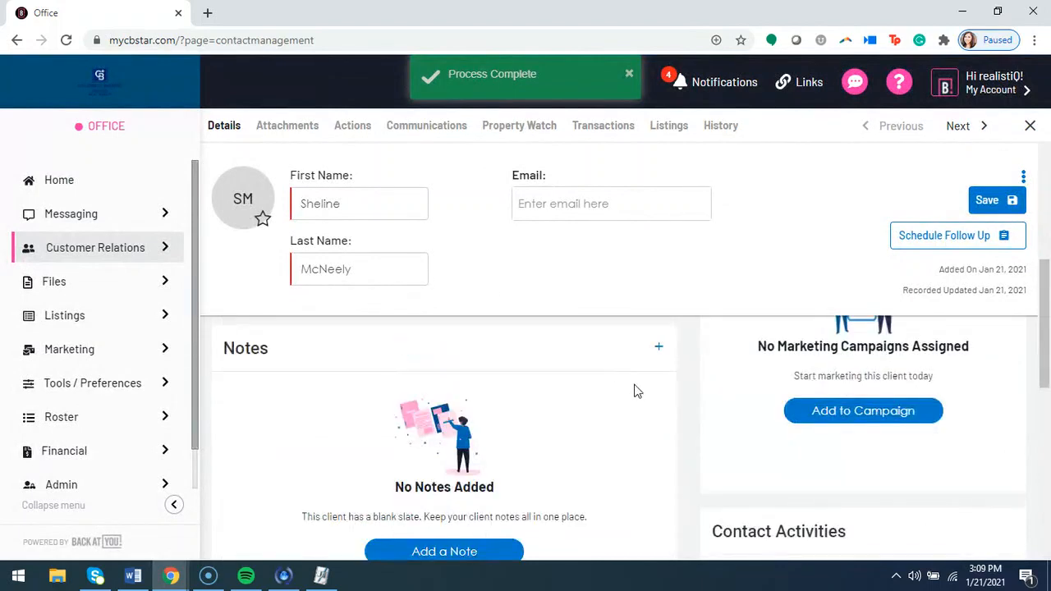
scroll(690, 425, "up", 15)
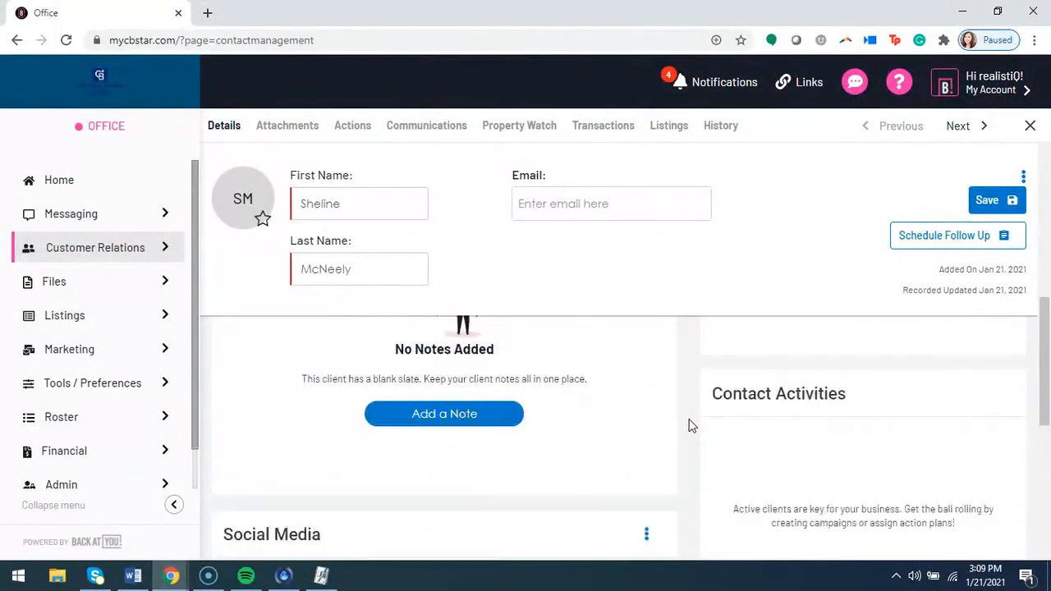
Step: Close the contact record and launch Import Contacts from the Manage menu
left_click(1031, 128)
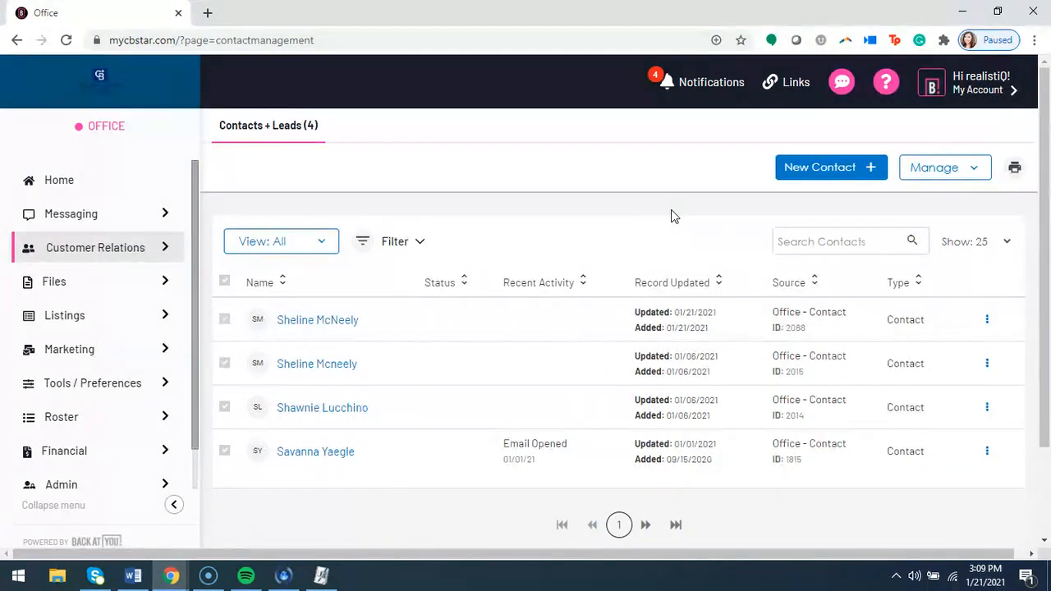
left_click(954, 173)
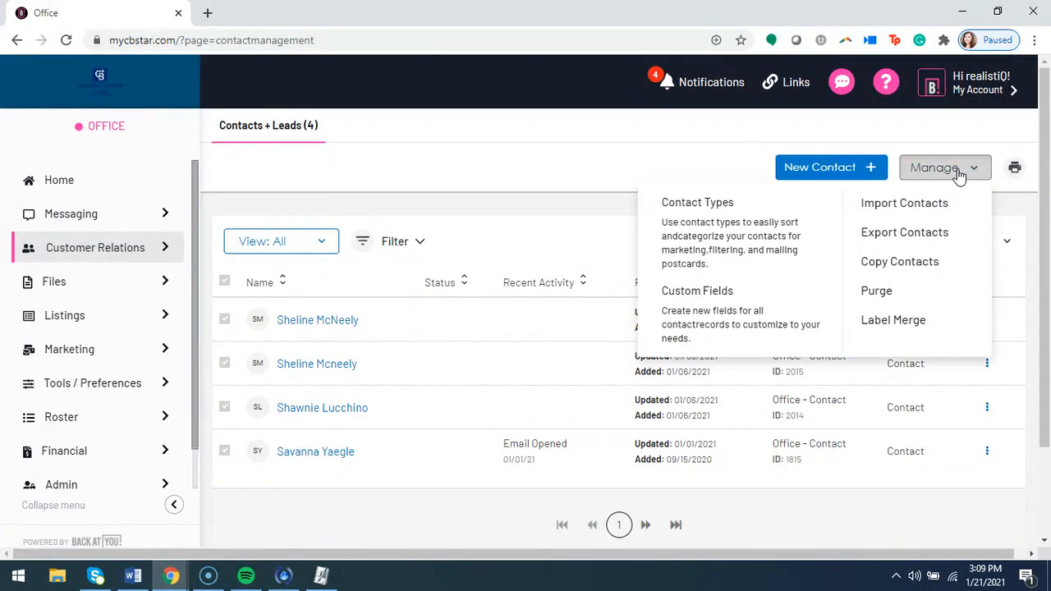
left_click(910, 212)
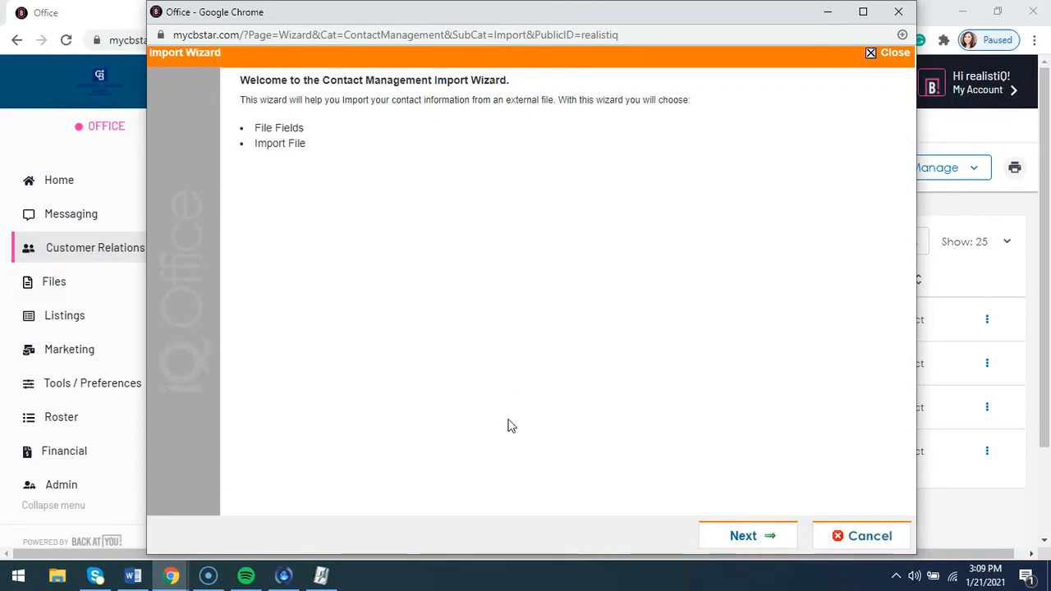
Step: Advance the Import Wizard from its welcome page to File Specifications
left_click(747, 539)
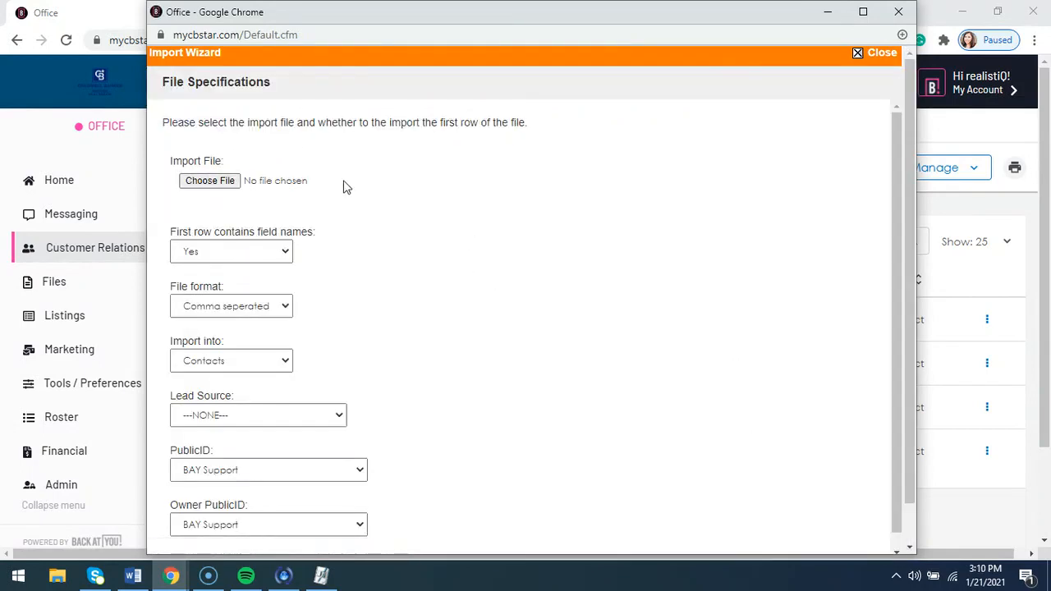
Step: Load Test CSV.csv from the desktop as the import file
left_click(222, 182)
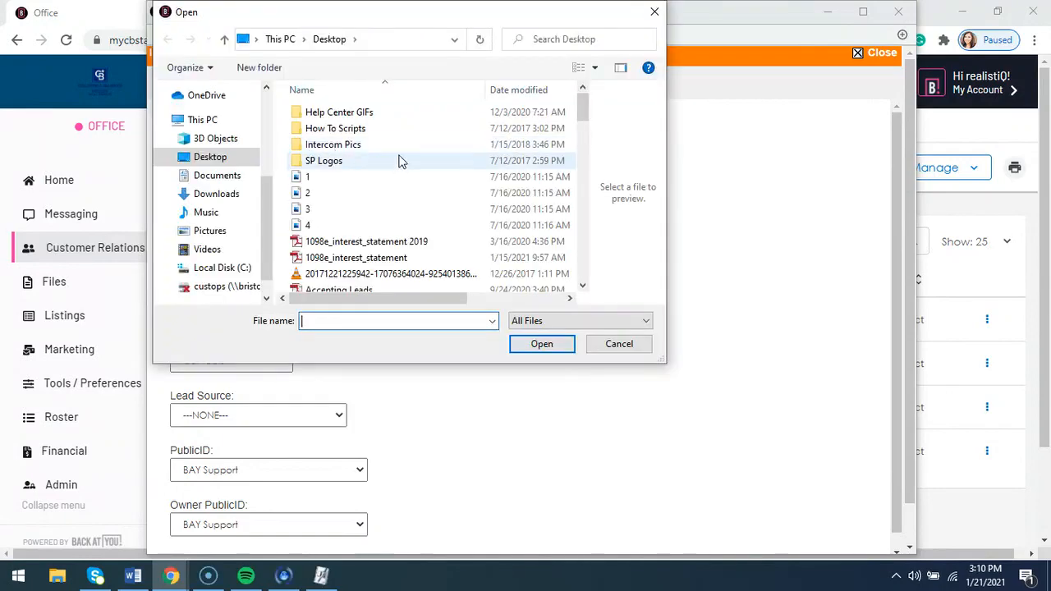
scroll(371, 193, "down", 15)
scroll(374, 192, "down", 1)
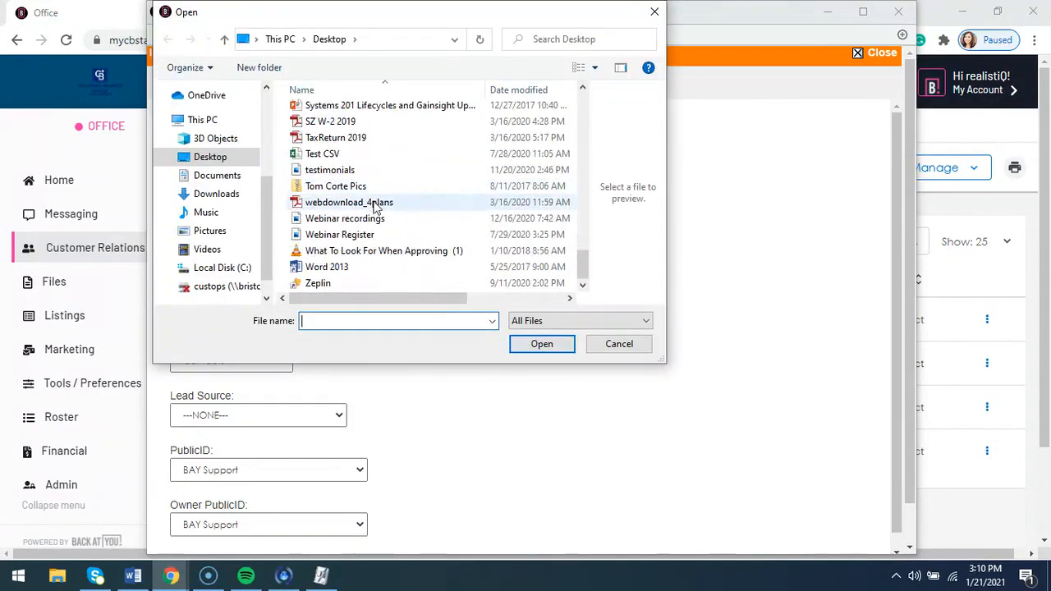
left_click(321, 154)
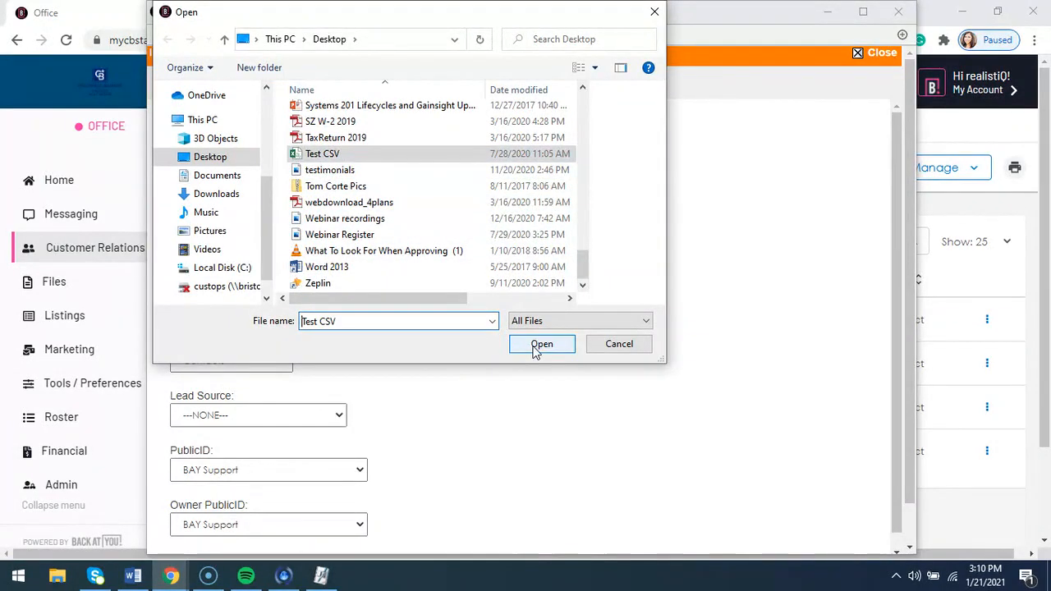
left_click(511, 343)
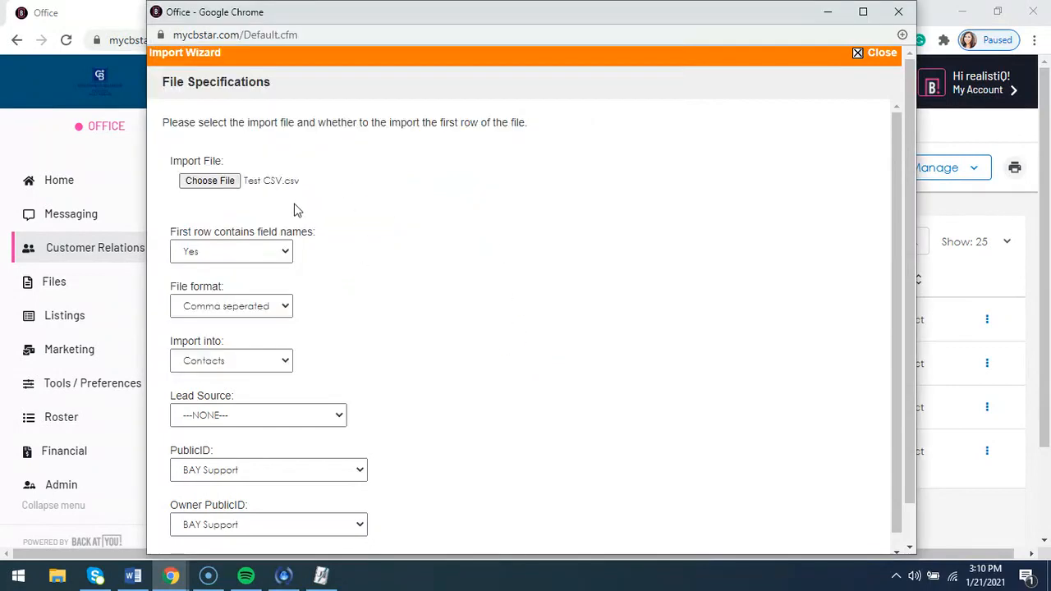
left_click_drag(171, 234, 342, 246)
left_click(342, 255)
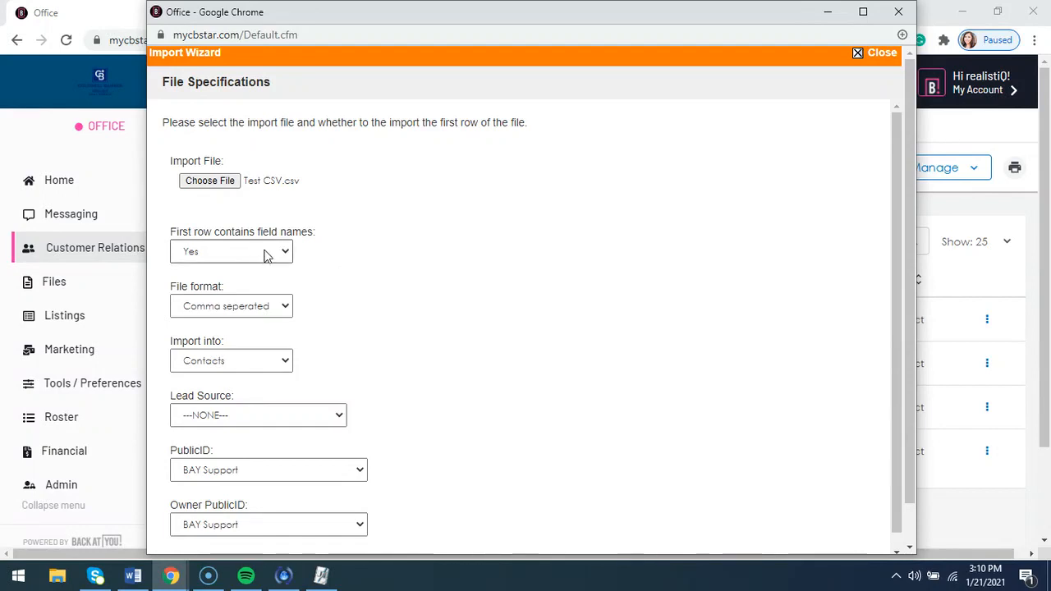
Step: Keep 'First row contains field names' at Yes and continue to column matching
left_click(264, 252)
left_click(260, 259)
left_click(372, 263)
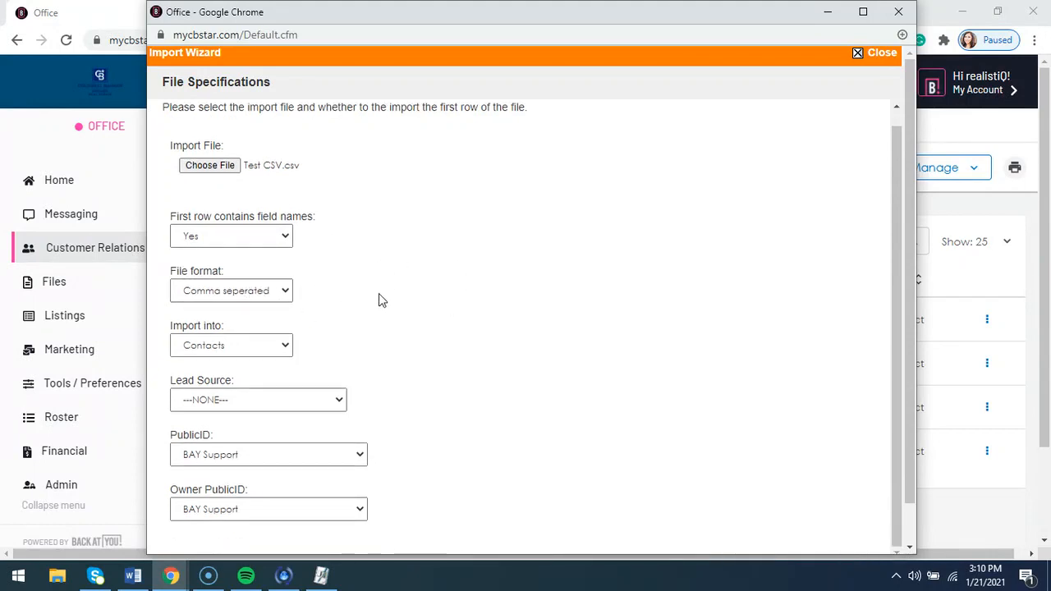
scroll(378, 295, "down", 1)
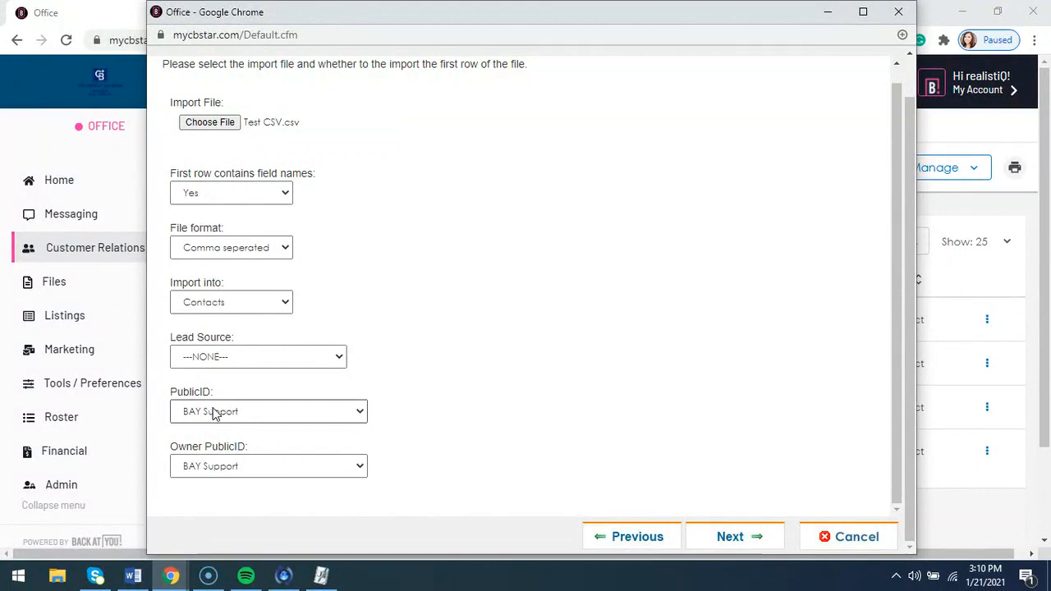
left_click(736, 539)
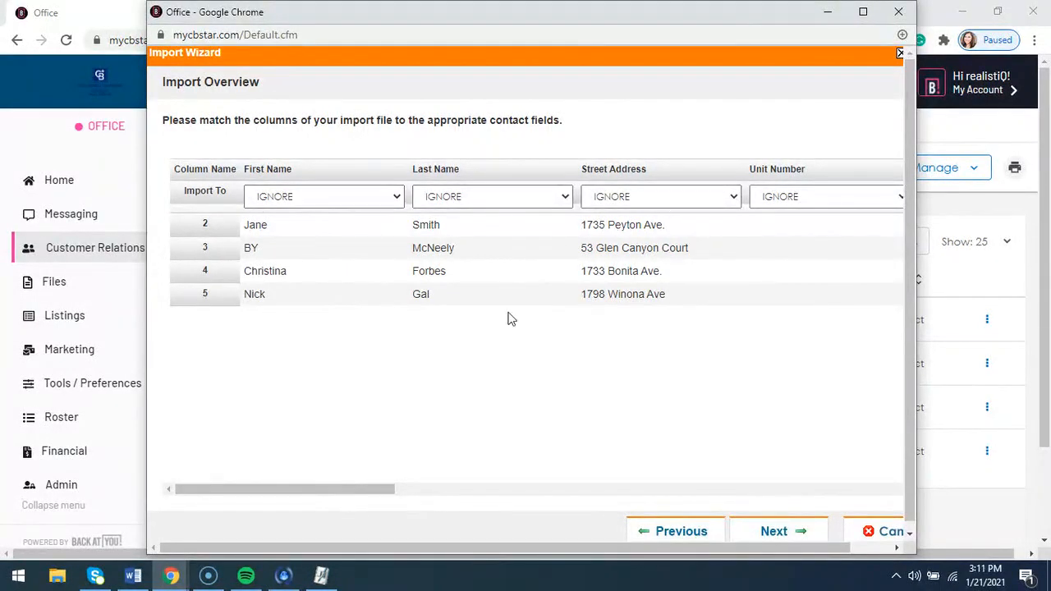
Step: Map the First Name, Last Name and Street Address columns to First Name, Last Name and Address
left_click_drag(342, 493, 868, 517)
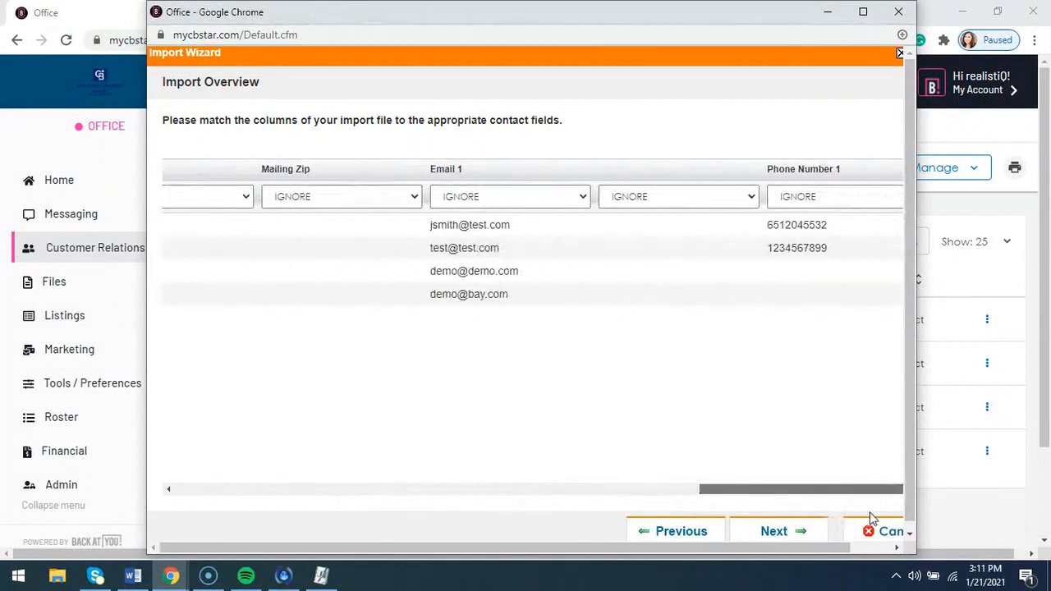
left_click(477, 199)
left_click(405, 258)
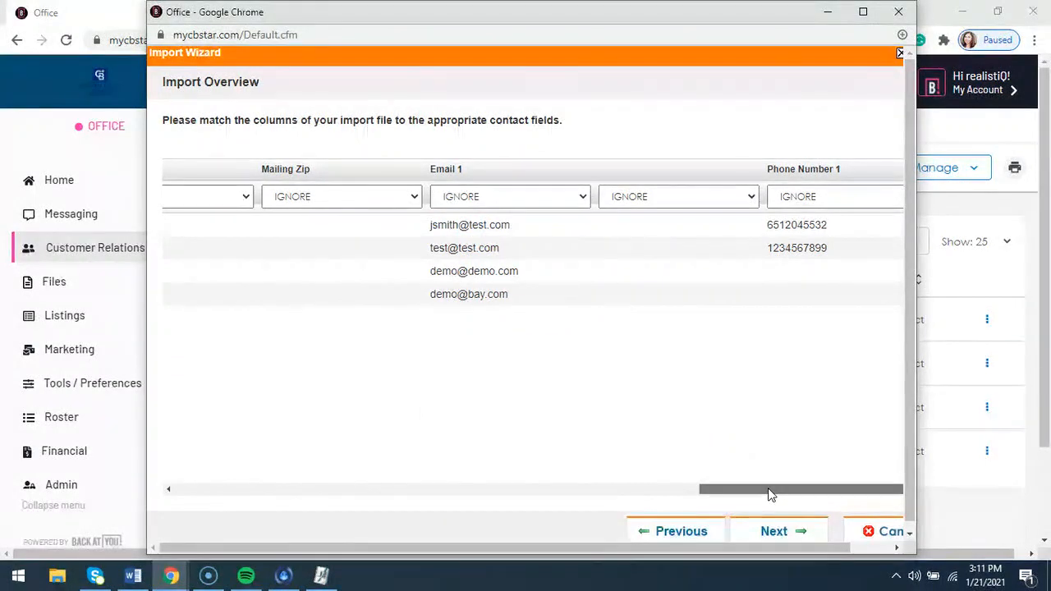
left_click_drag(777, 496, 221, 498)
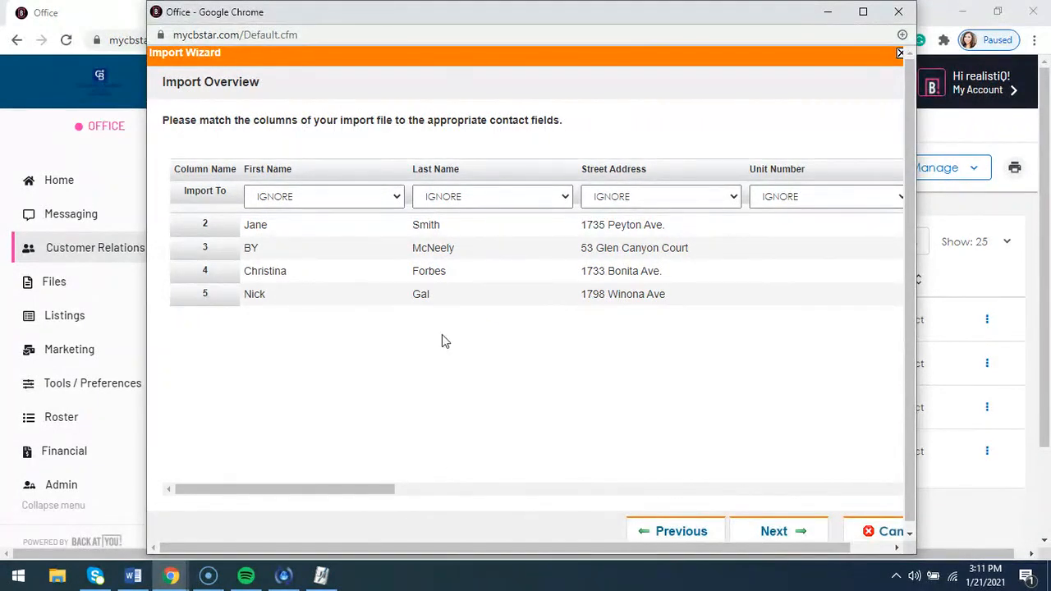
left_click(318, 197)
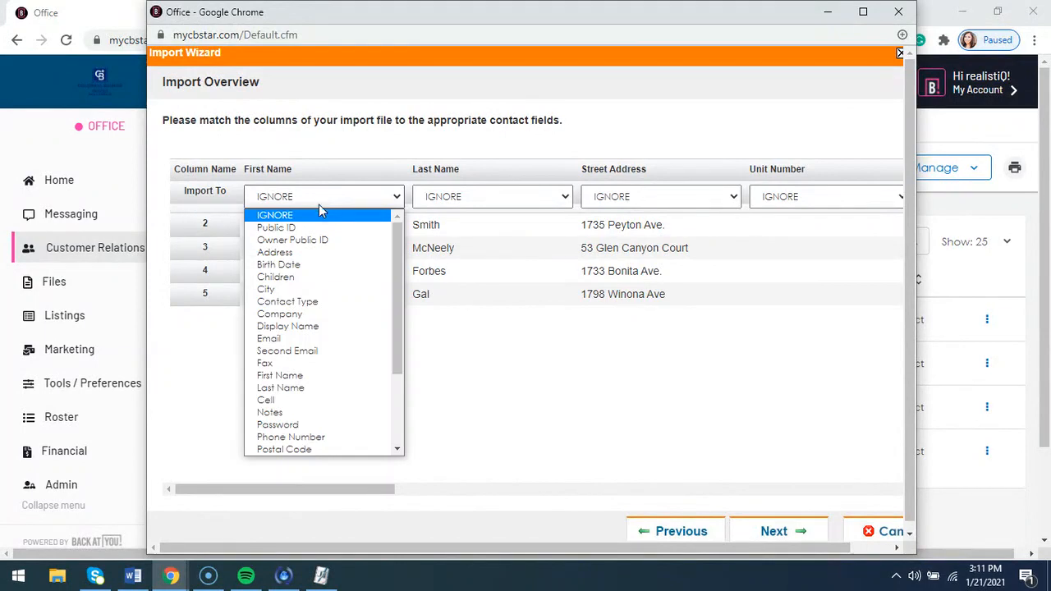
left_click(312, 375)
left_click(530, 199)
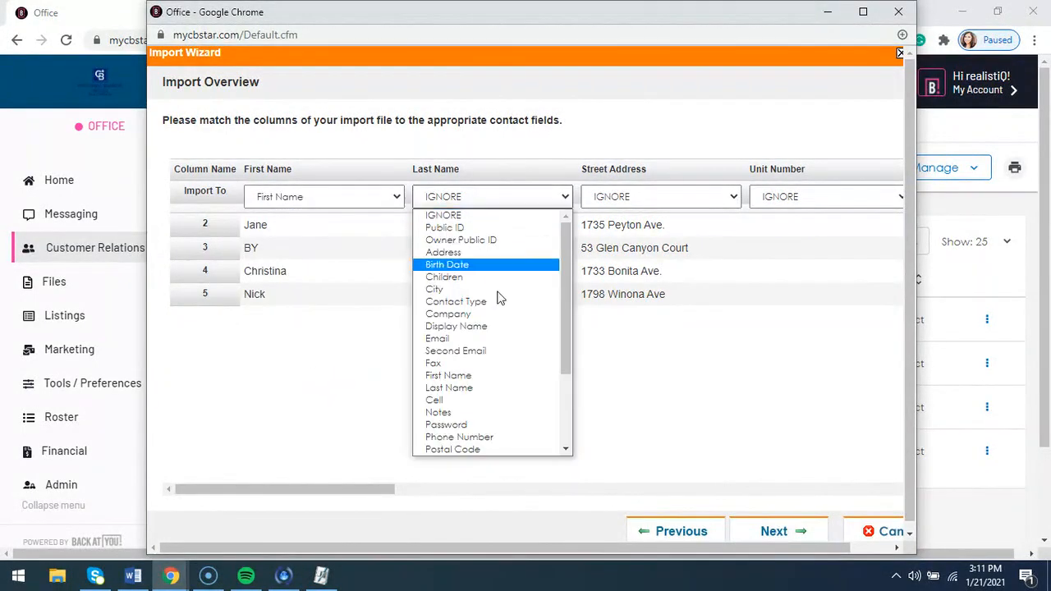
left_click(493, 388)
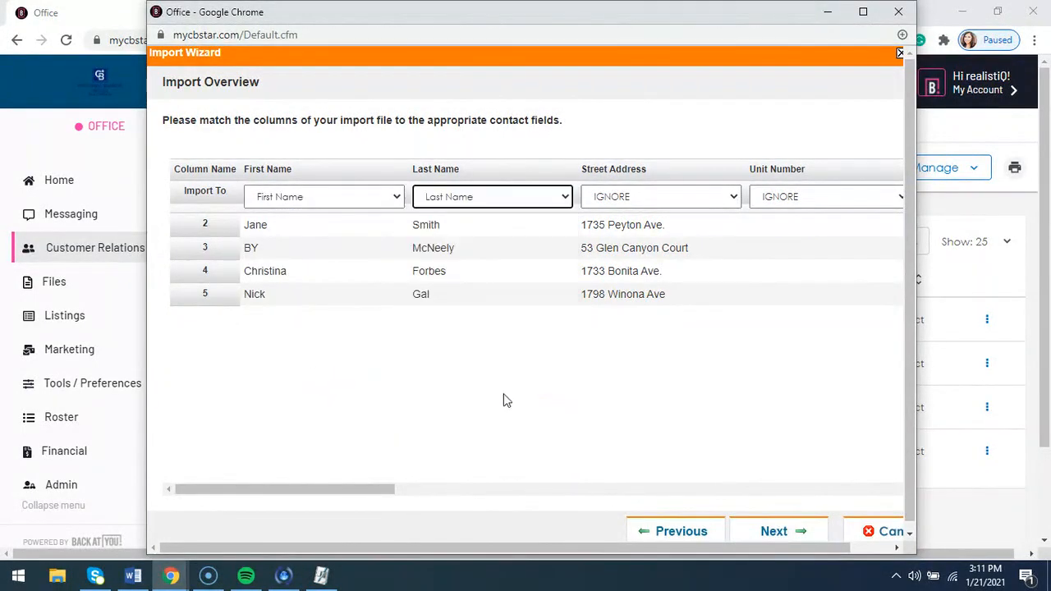
left_click(662, 198)
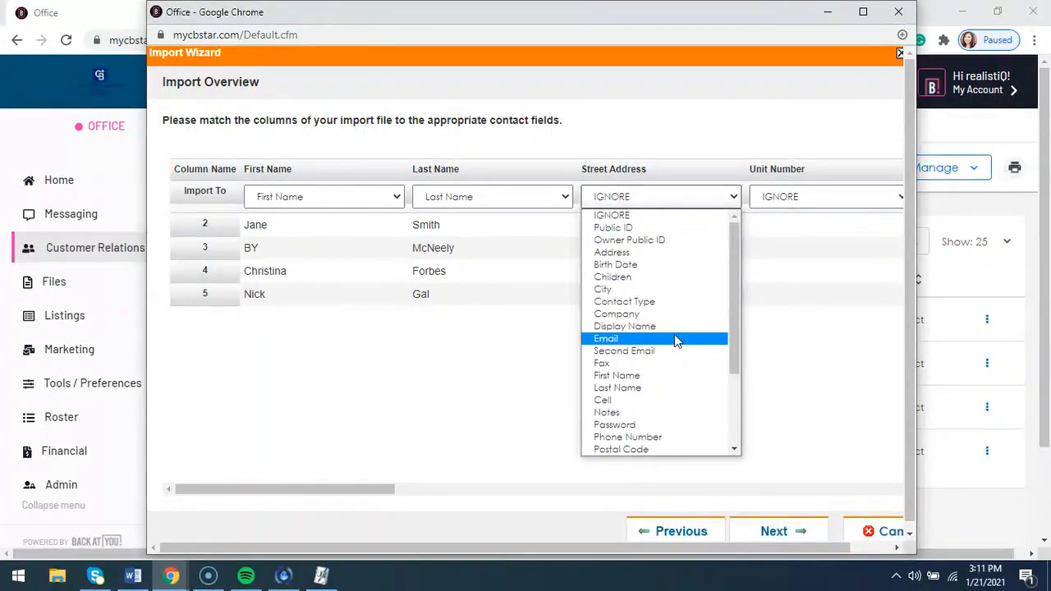
left_click(626, 255)
Step: Map State, Zip, Email 1 and Phone Number 1 to State Or Province, Postal Code, Email, Phone Number
left_click_drag(383, 491, 570, 500)
left_click(519, 200)
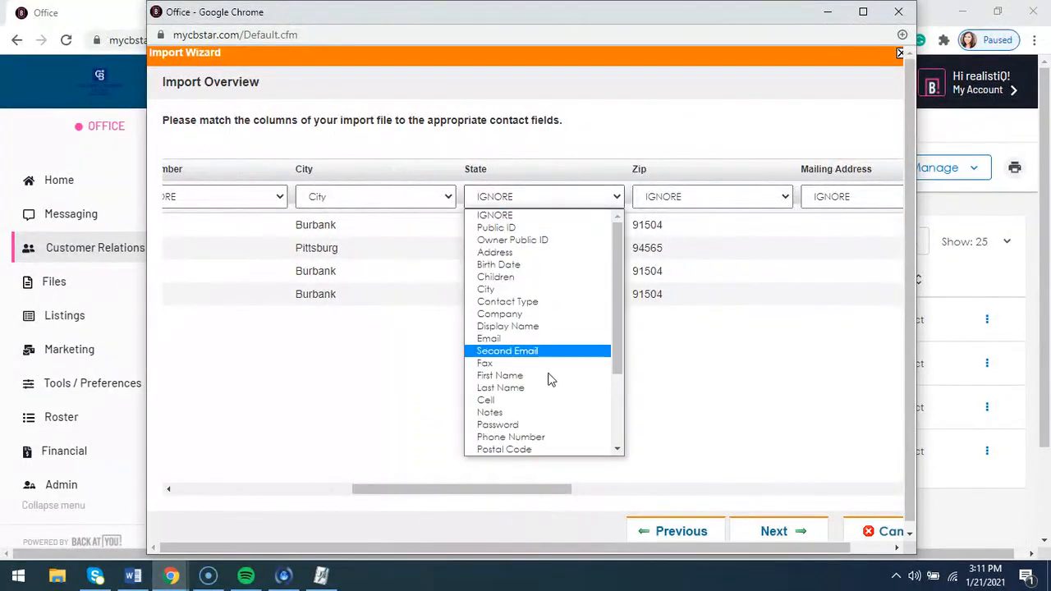
scroll(526, 431, "down", 3)
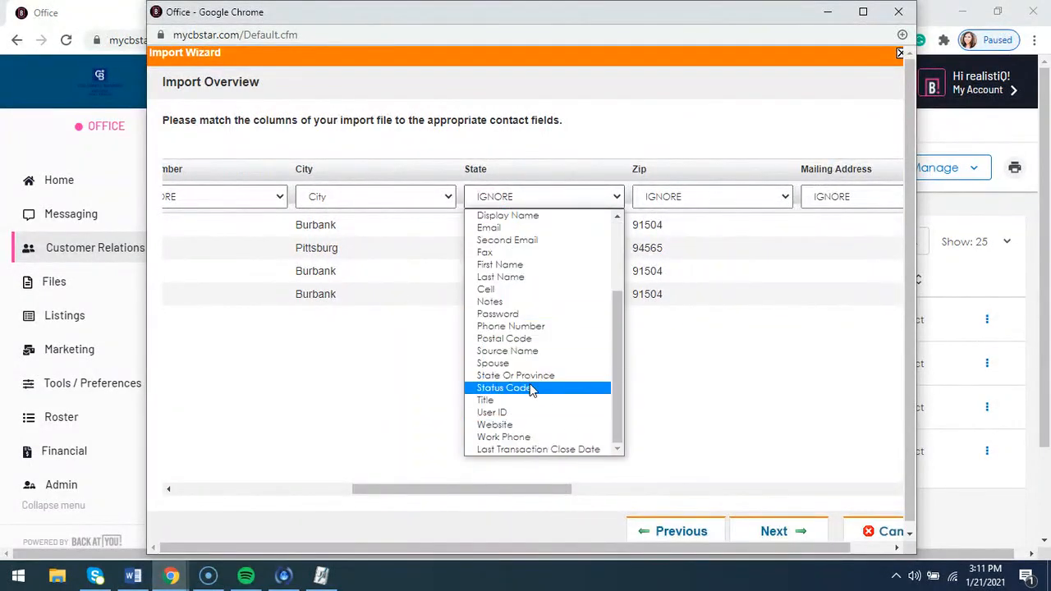
left_click(530, 376)
left_click(678, 198)
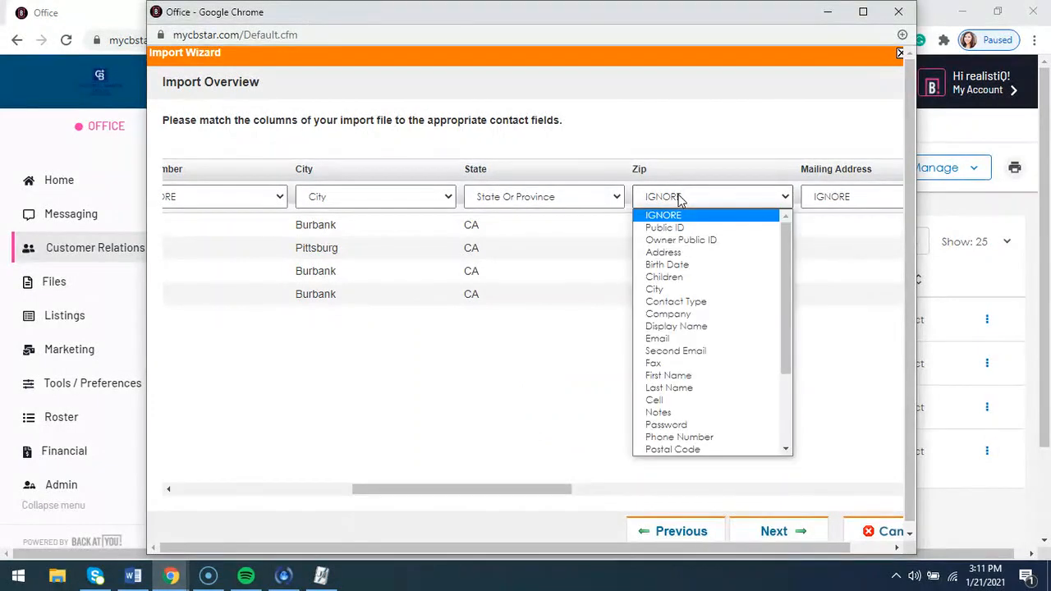
left_click(693, 449)
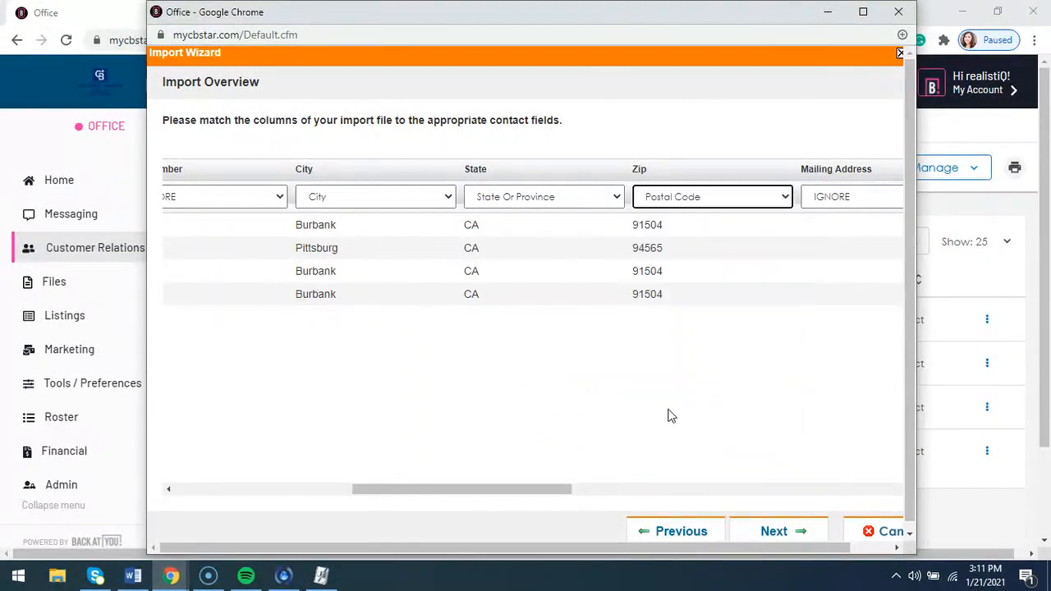
left_click_drag(539, 490, 901, 487)
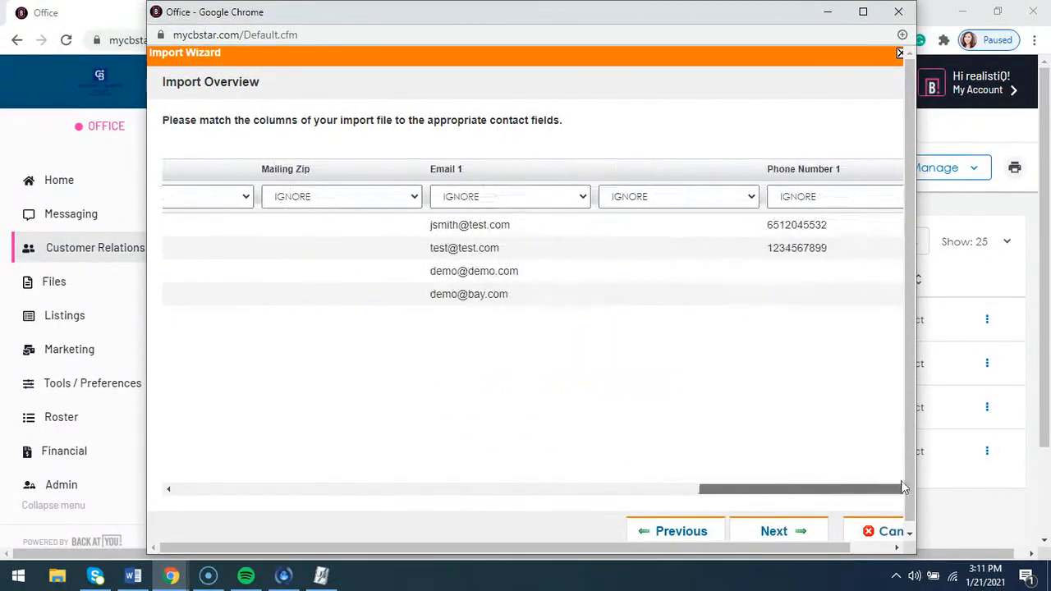
left_click(497, 197)
left_click(518, 323)
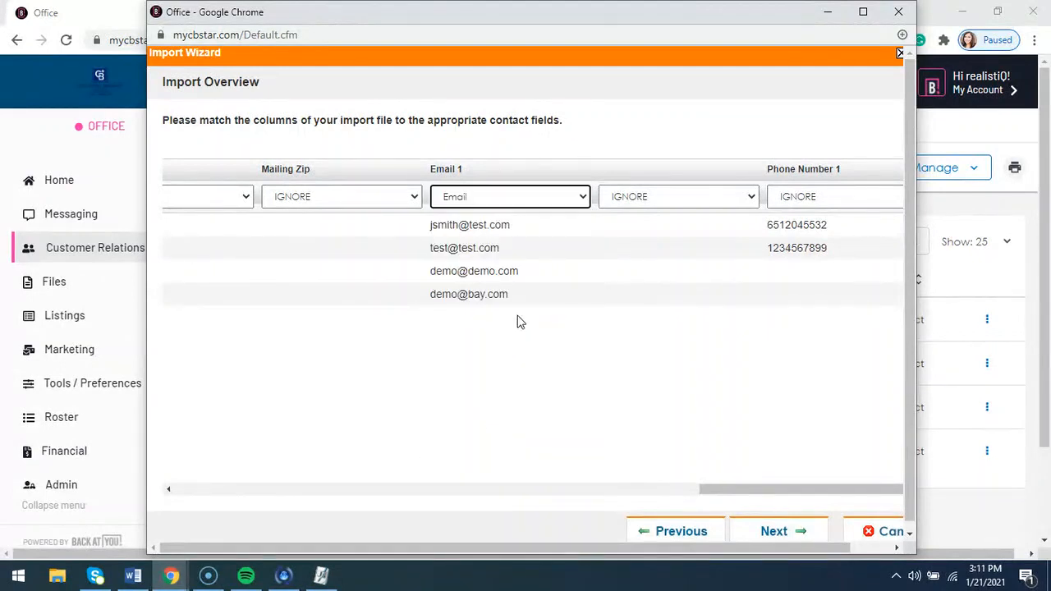
left_click(822, 198)
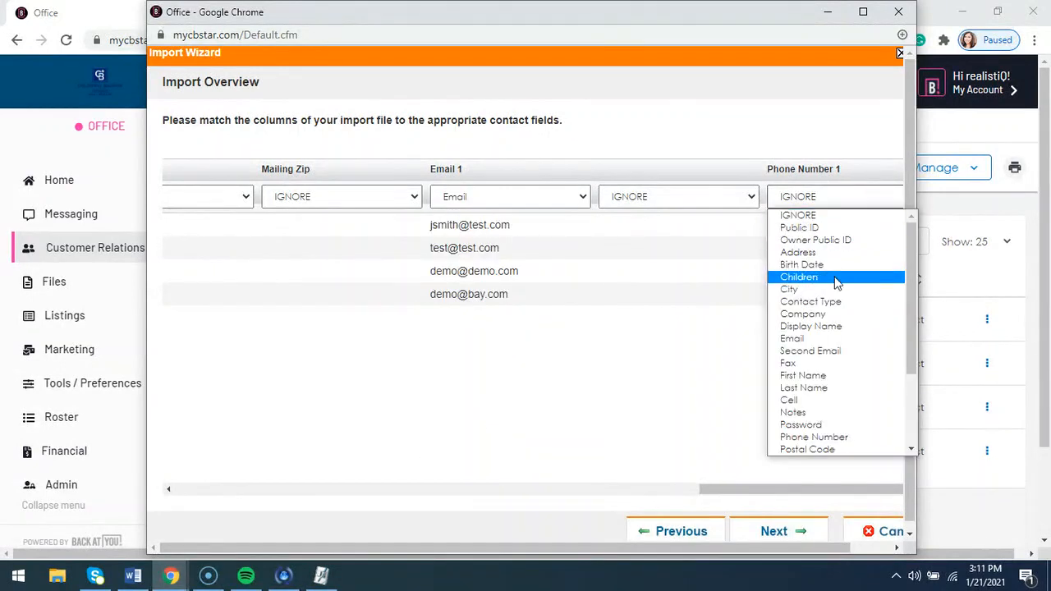
left_click(812, 436)
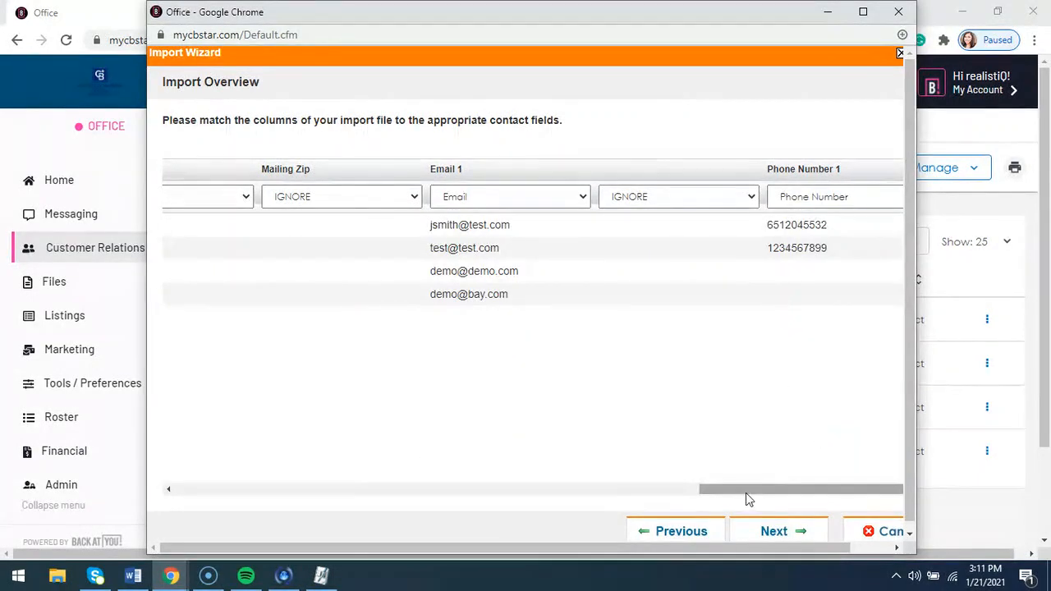
scroll(706, 312, "down", 1)
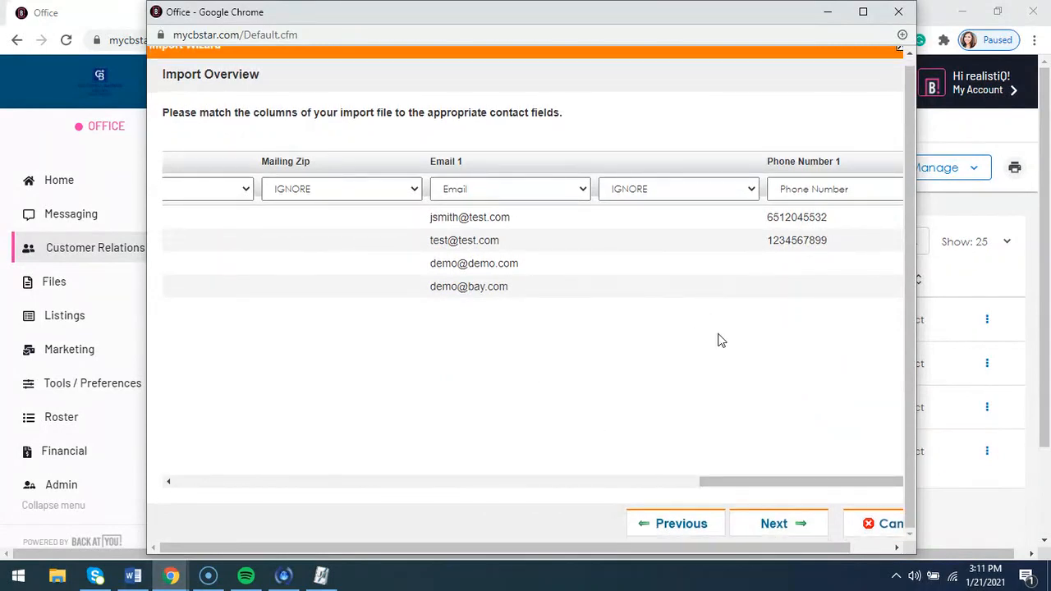
left_click(776, 525)
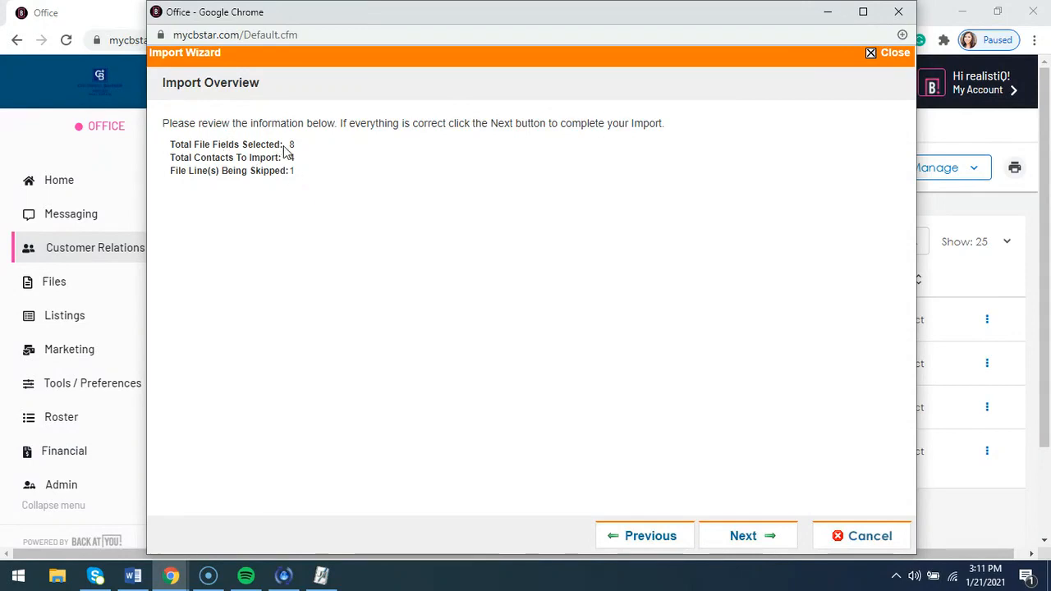
Step: Import the 4 contacts from Test CSV.csv and finish the wizard
left_click_drag(298, 145, 273, 142)
left_click(310, 152)
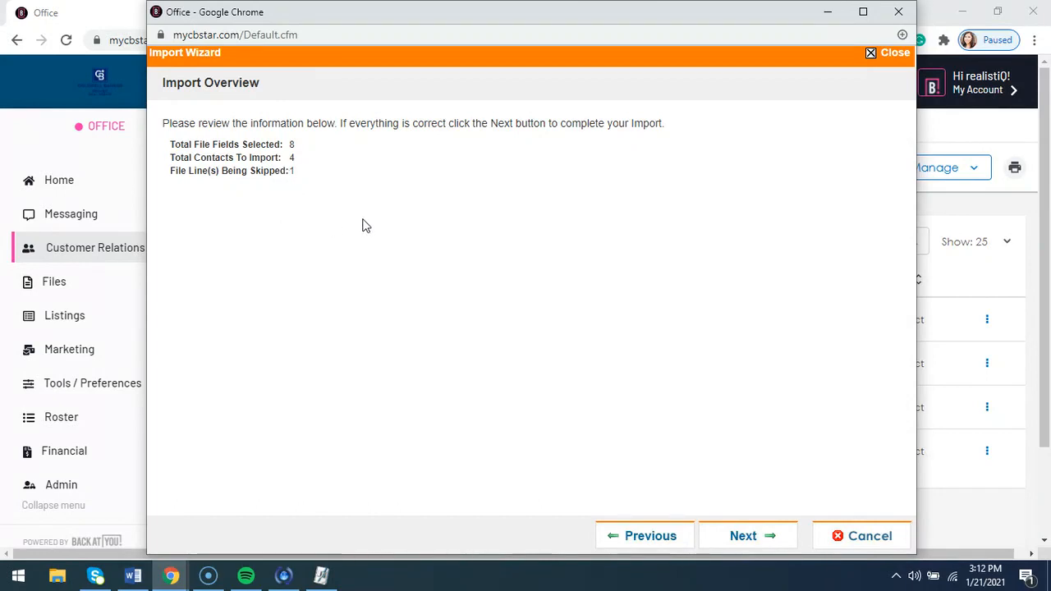
left_click(753, 538)
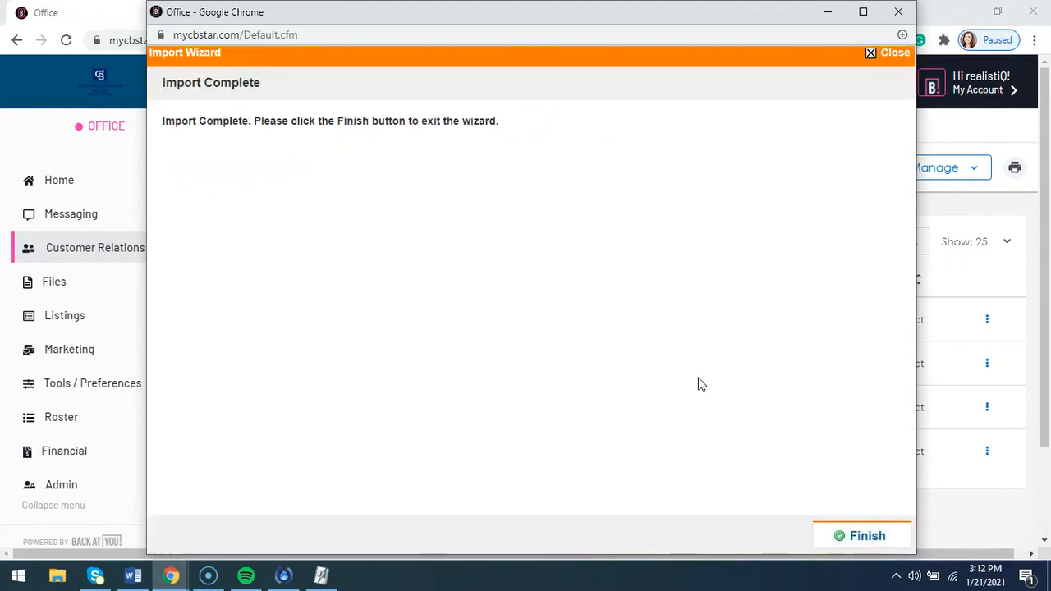
left_click(859, 542)
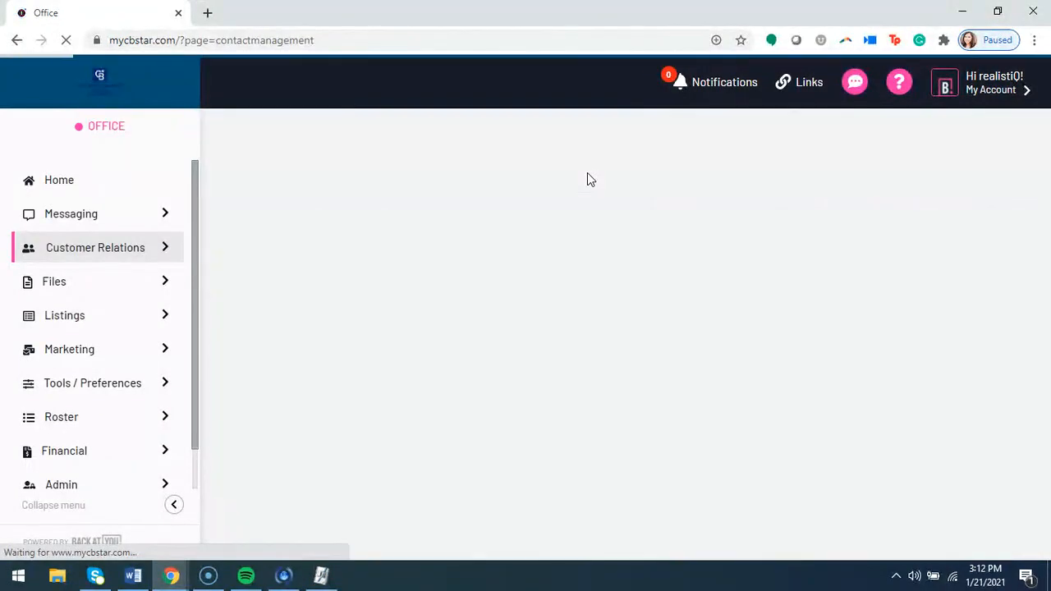
Step: Sort the contacts by Recent Activity descending, then open and close a row's actions menu
scroll(312, 287, "down", 2)
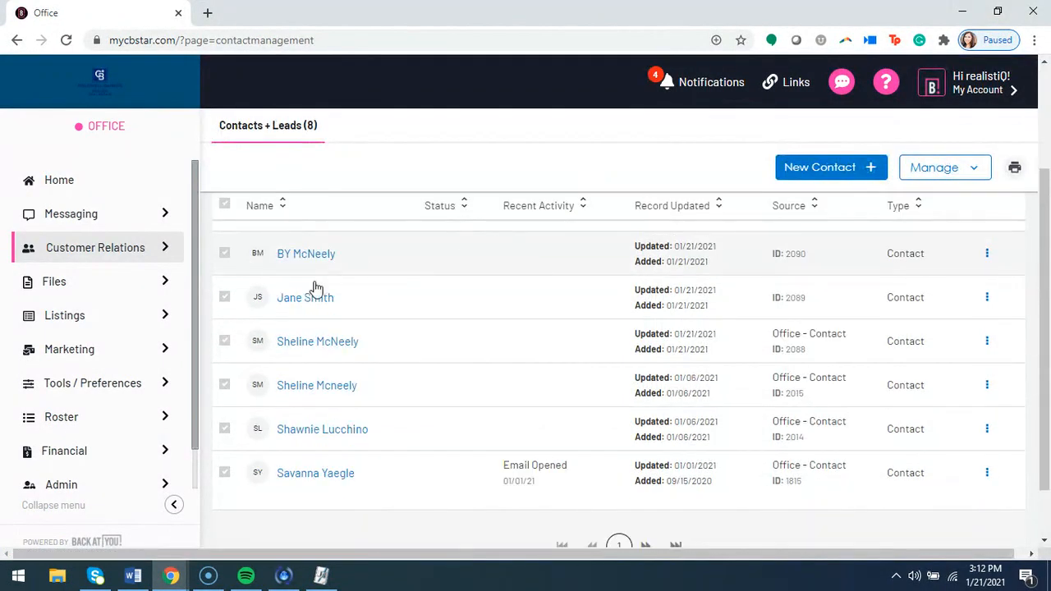
scroll(356, 460, "up", 2)
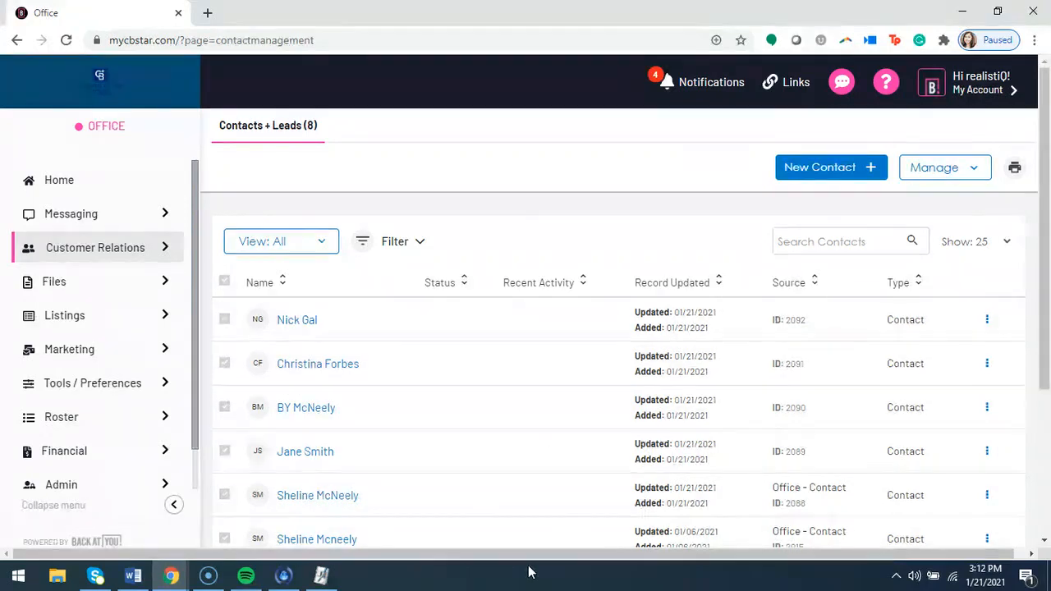
left_click(279, 284)
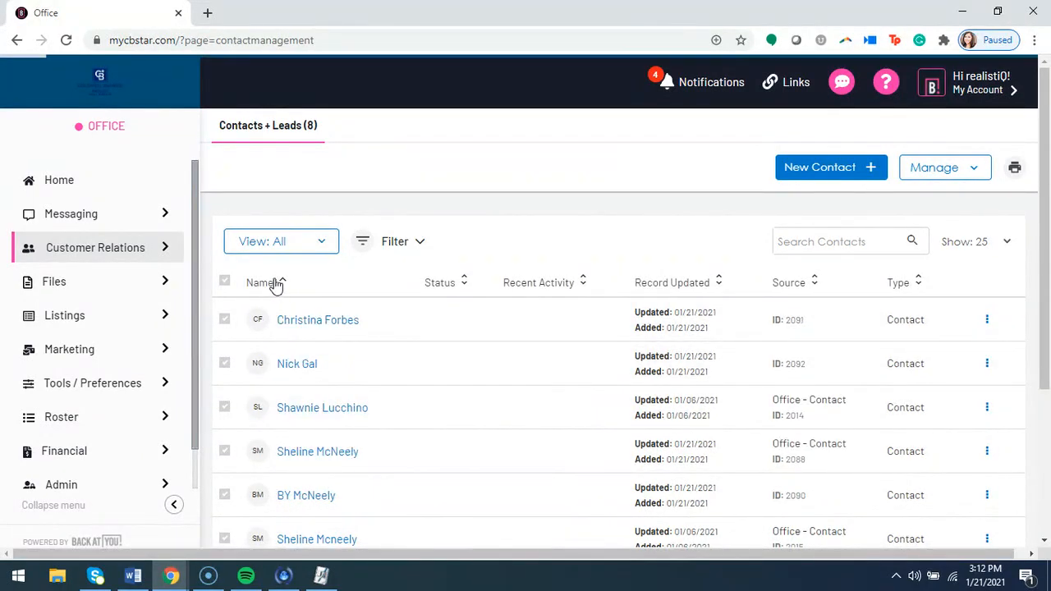
left_click(462, 285)
left_click(448, 287)
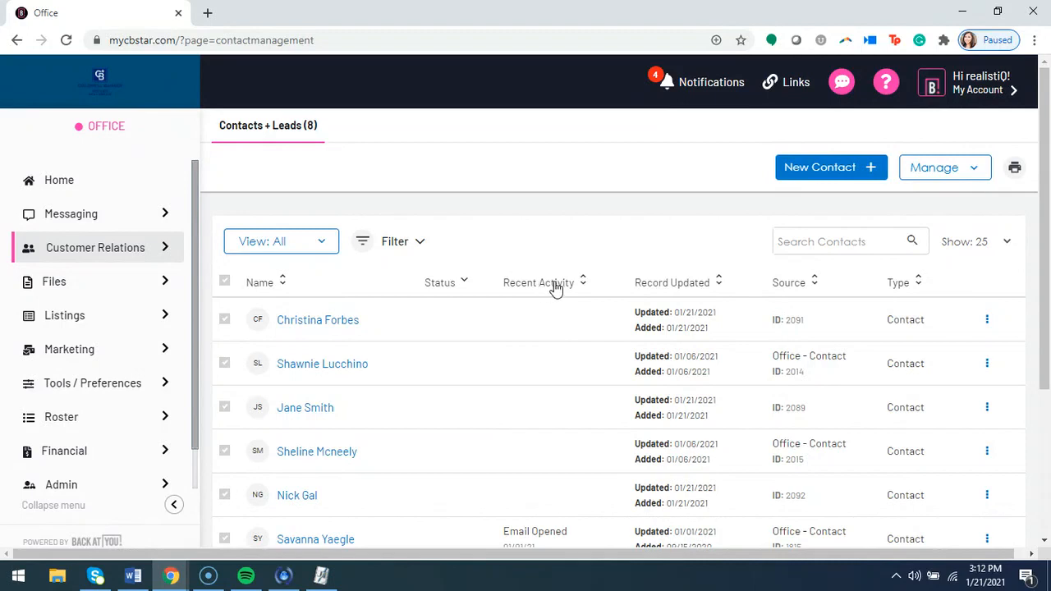
left_click(558, 286)
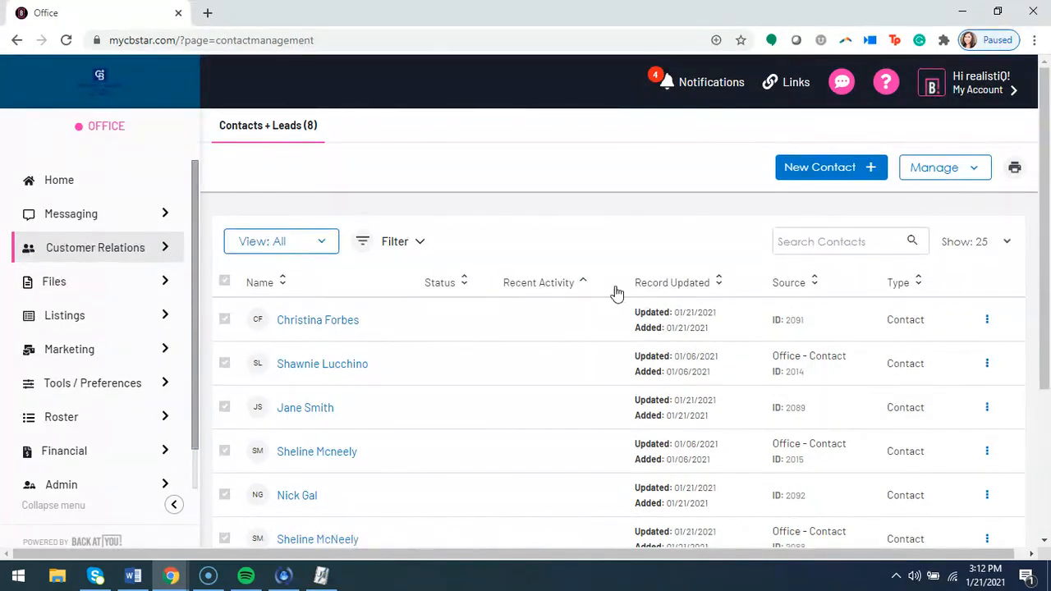
left_click(582, 284)
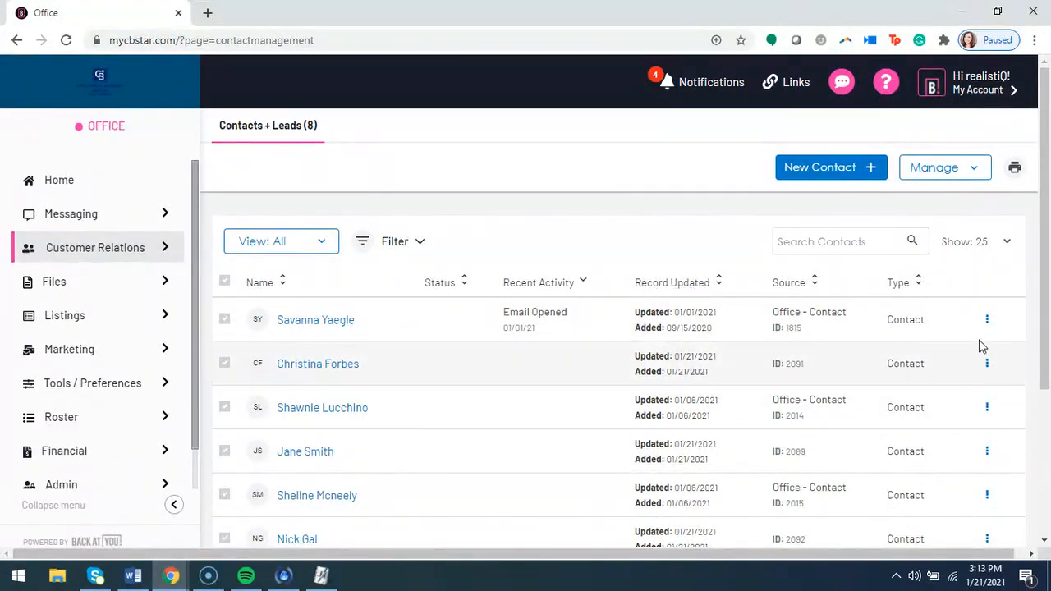
left_click(986, 320)
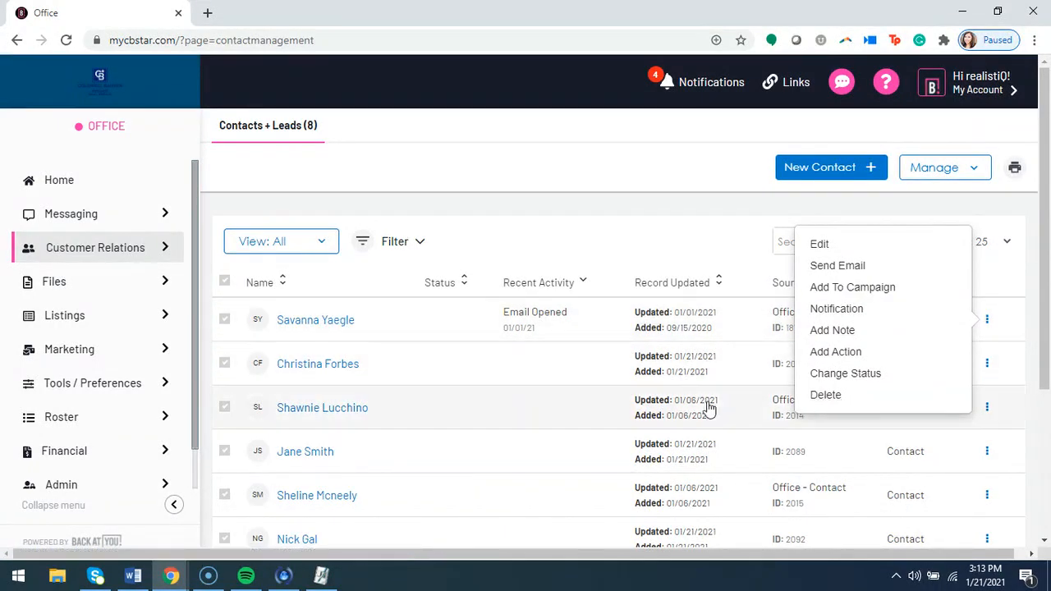
left_click(528, 251)
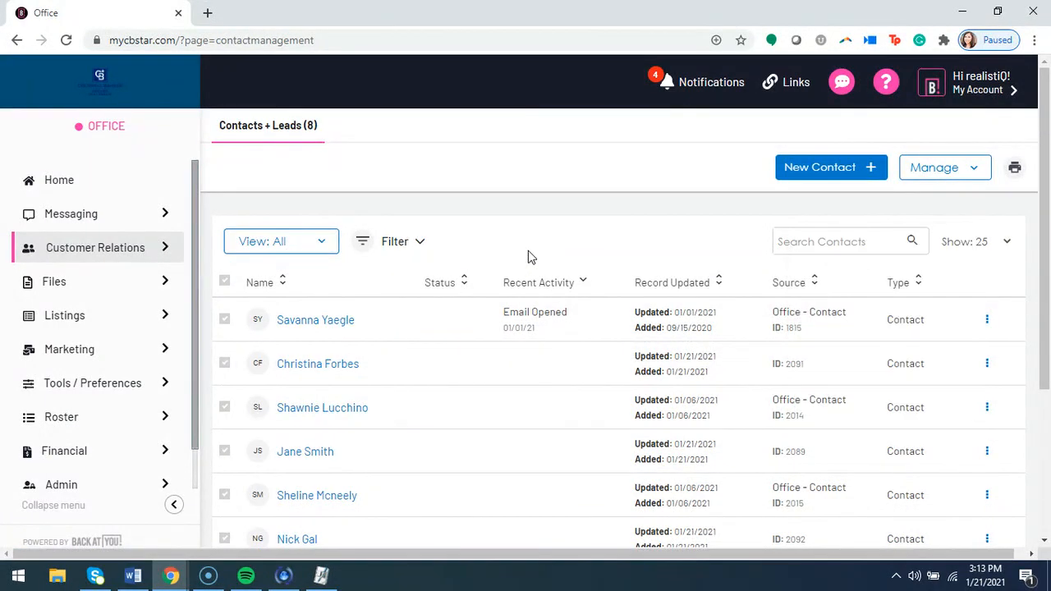
Step: Open the imported contact's record, star it as a favourite, and save
left_click(319, 454)
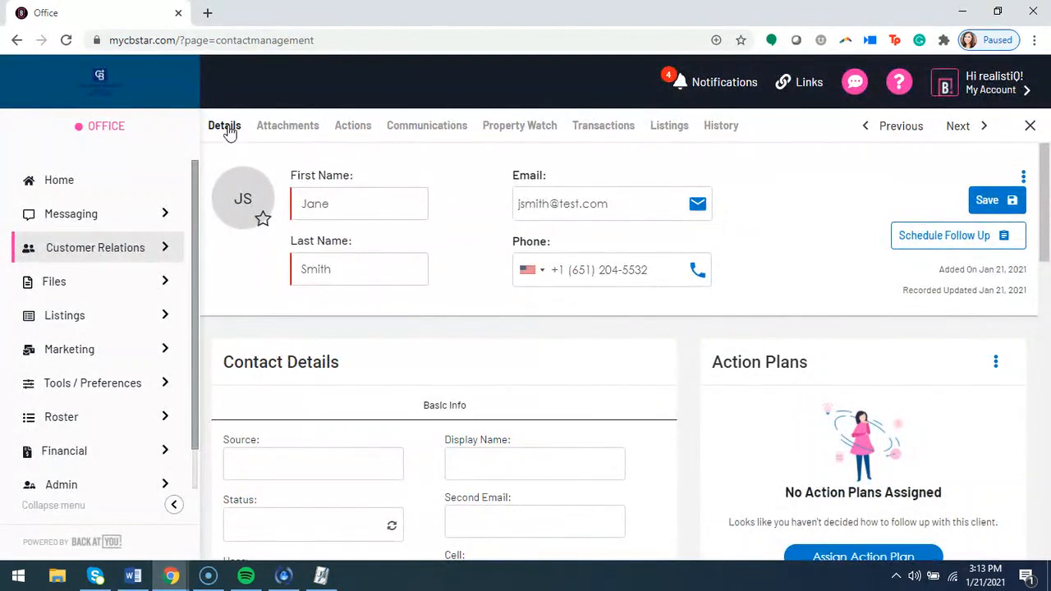
scroll(312, 383, "down", 5)
scroll(394, 418, "up", 5)
left_click(262, 220)
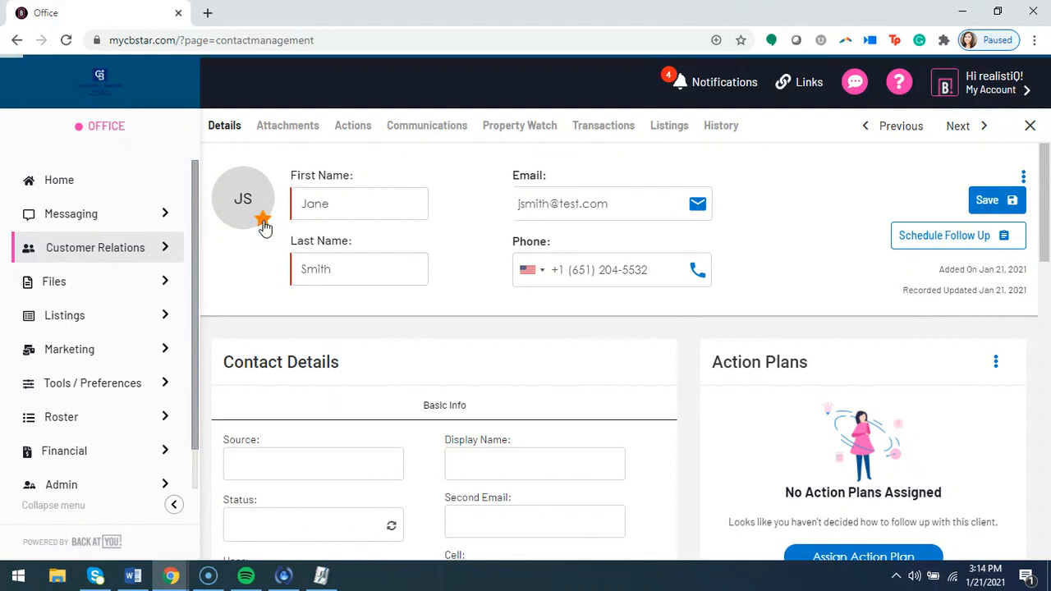
left_click(992, 201)
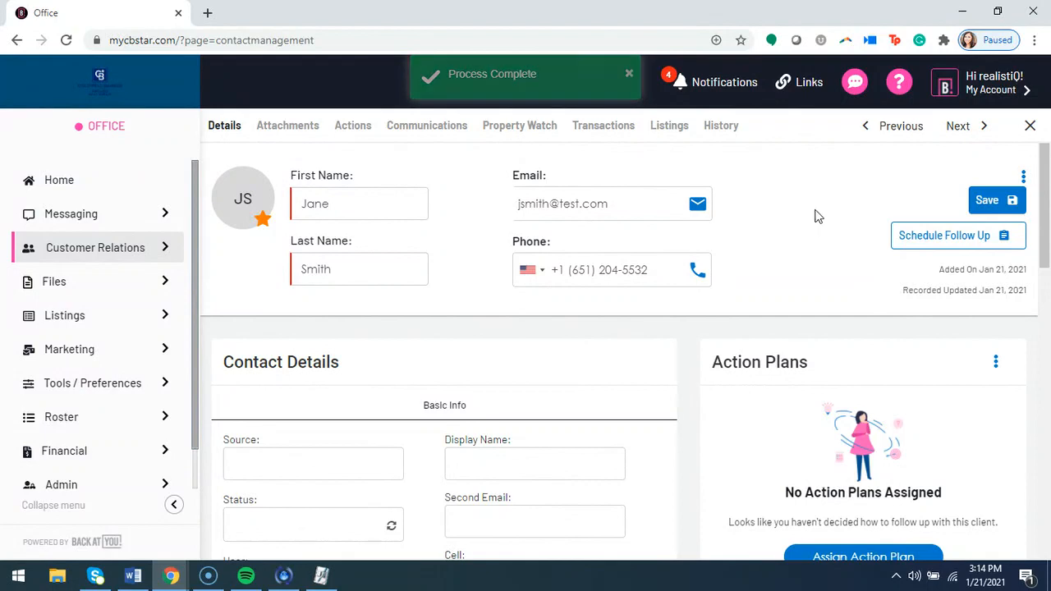
Step: Schedule a 'Call and set up a coffee date' follow-up due January 22, 2021
left_click(923, 245)
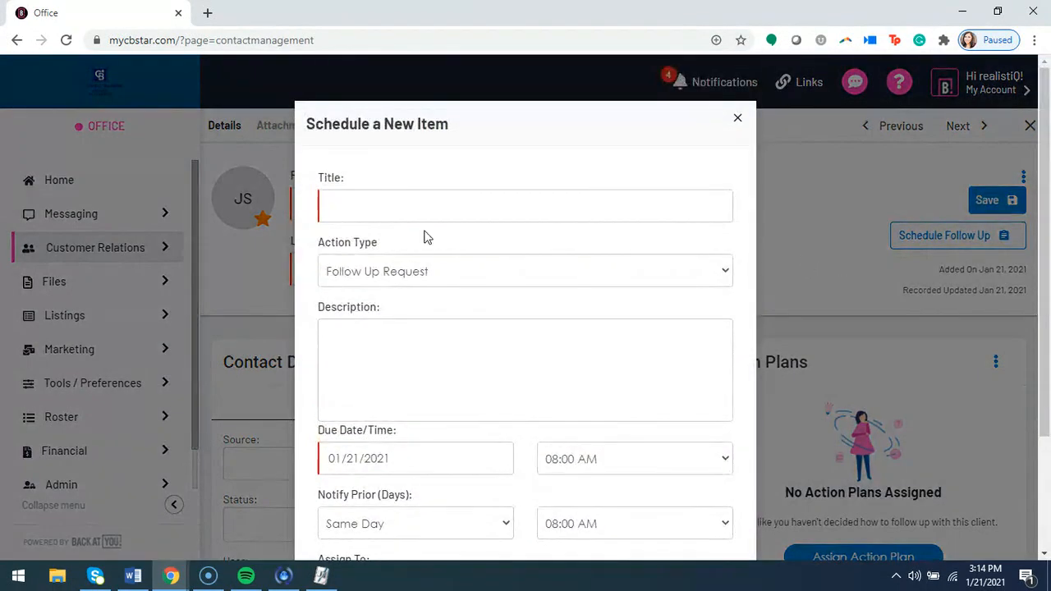
left_click(404, 213)
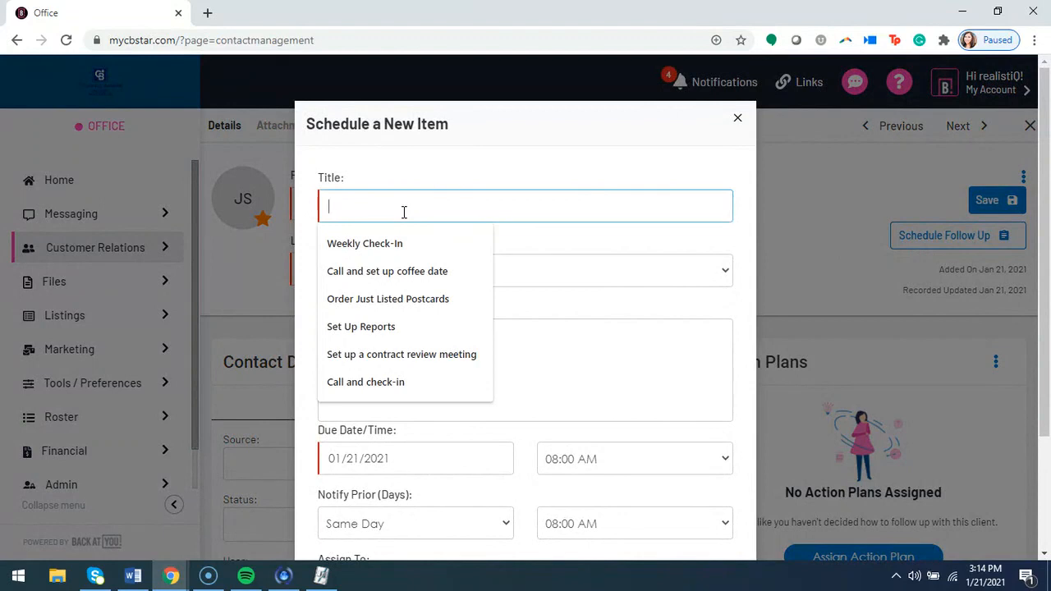
type("Call and s")
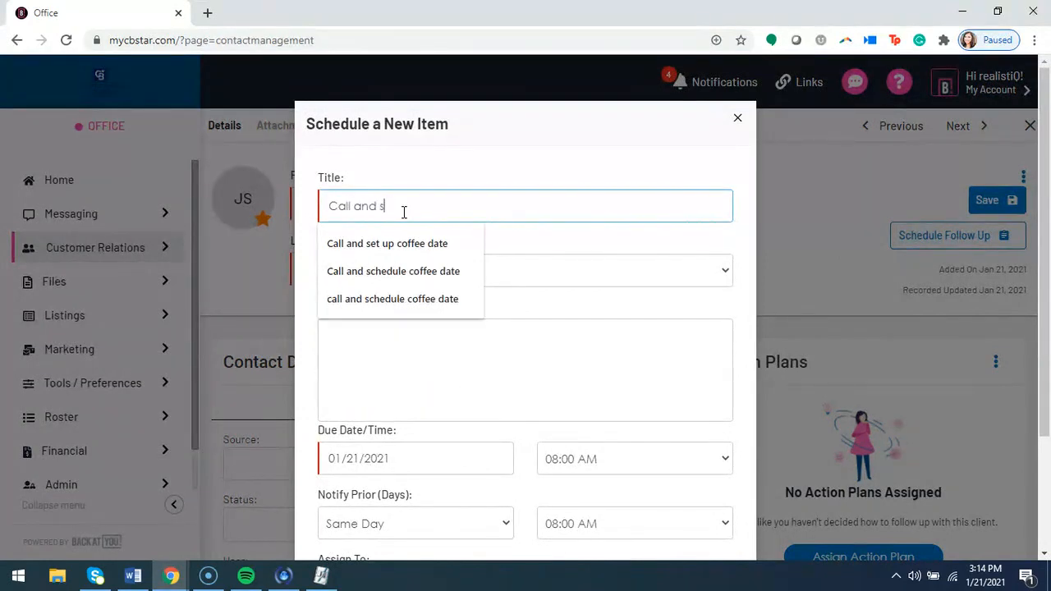
type("et up a coffee date")
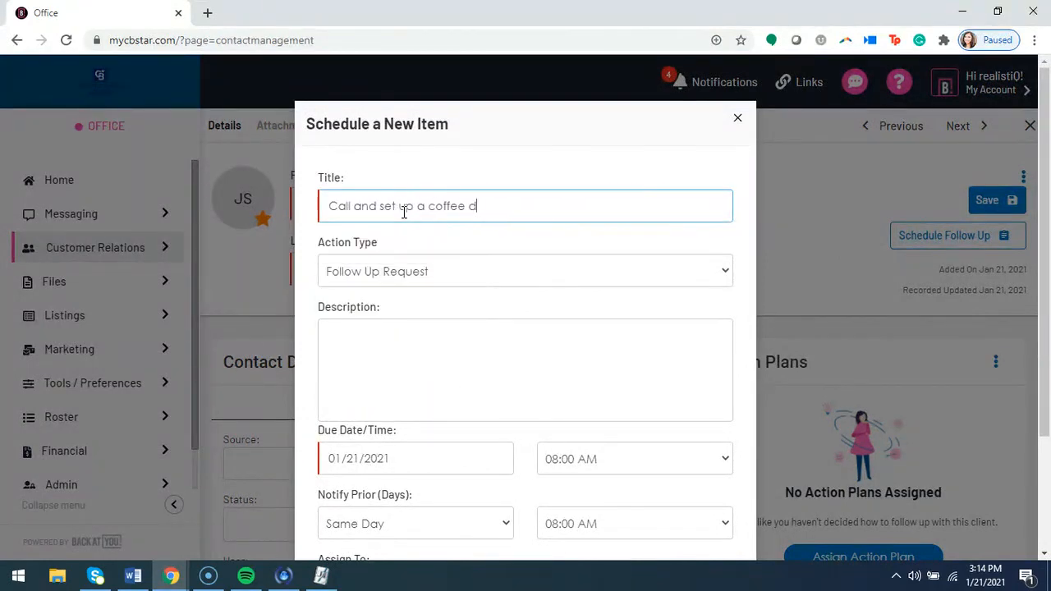
scroll(386, 316, "down", 2)
left_click(394, 307)
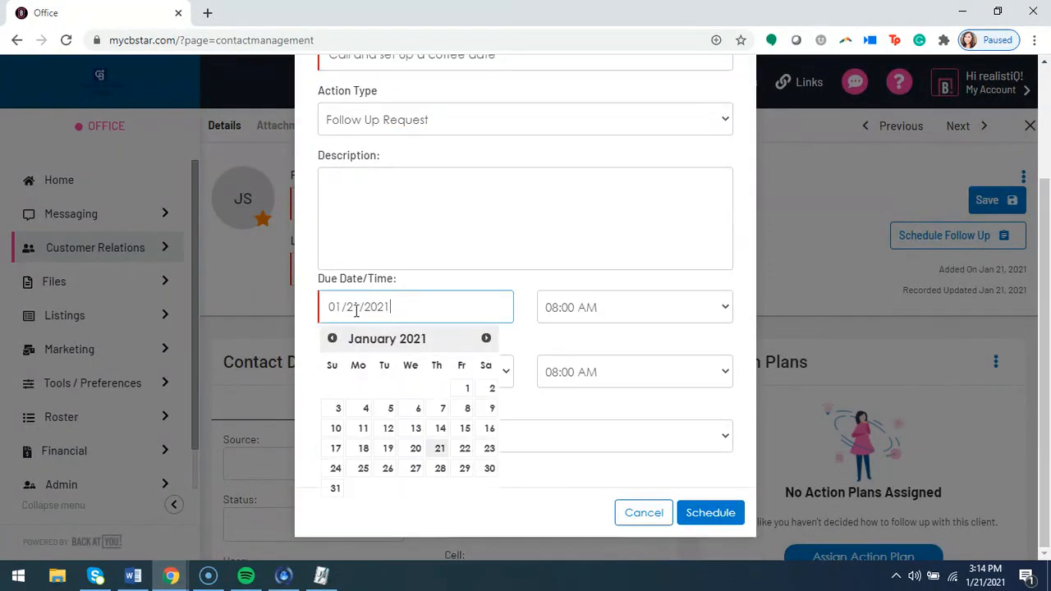
left_click(465, 450)
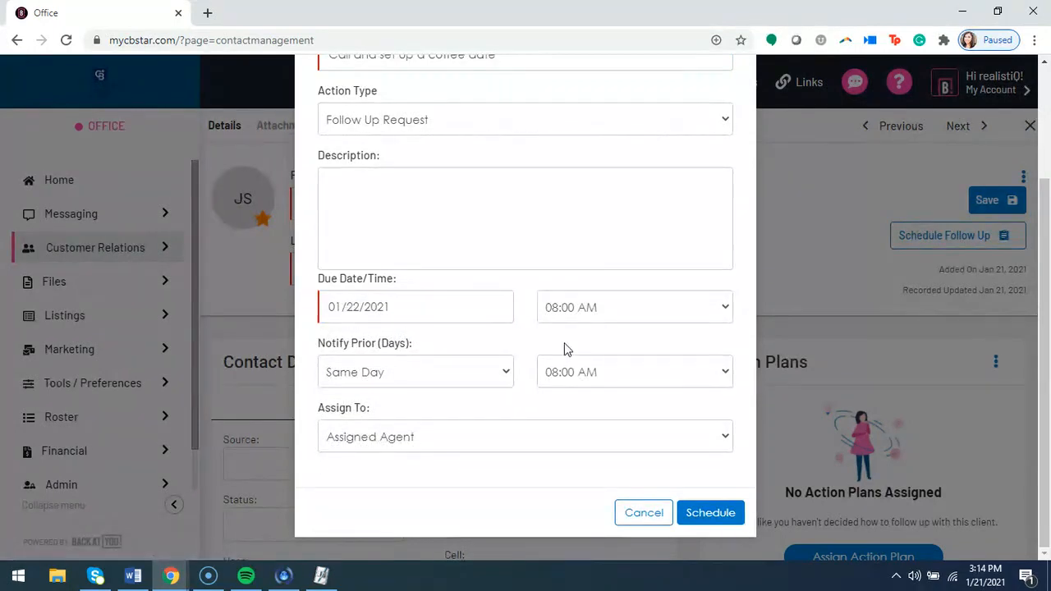
left_click(711, 512)
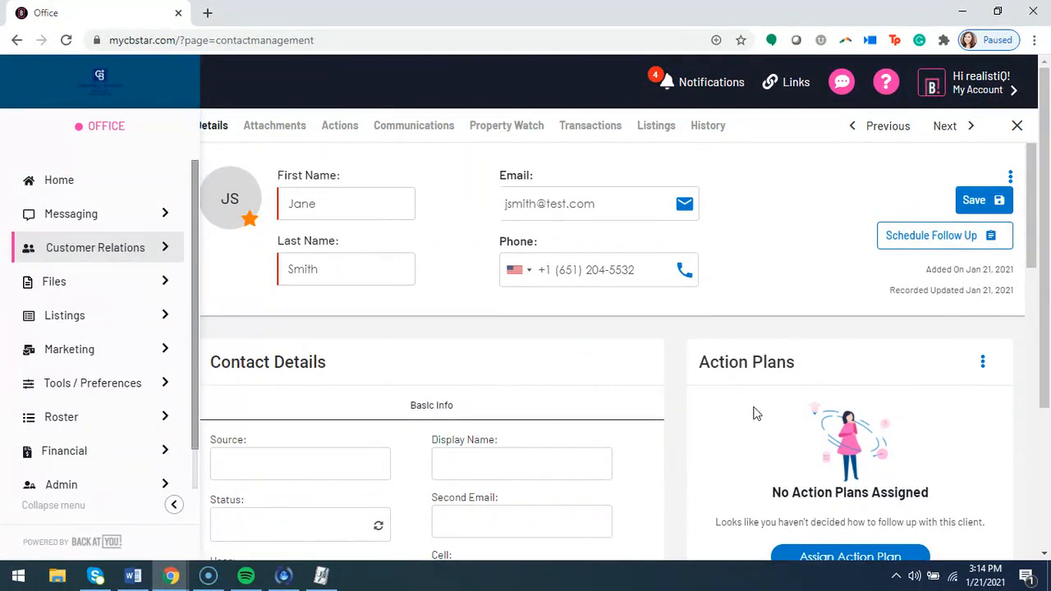
Step: Highlight the Source and Status field labels in the Basic Info section
scroll(594, 362, "down", 1)
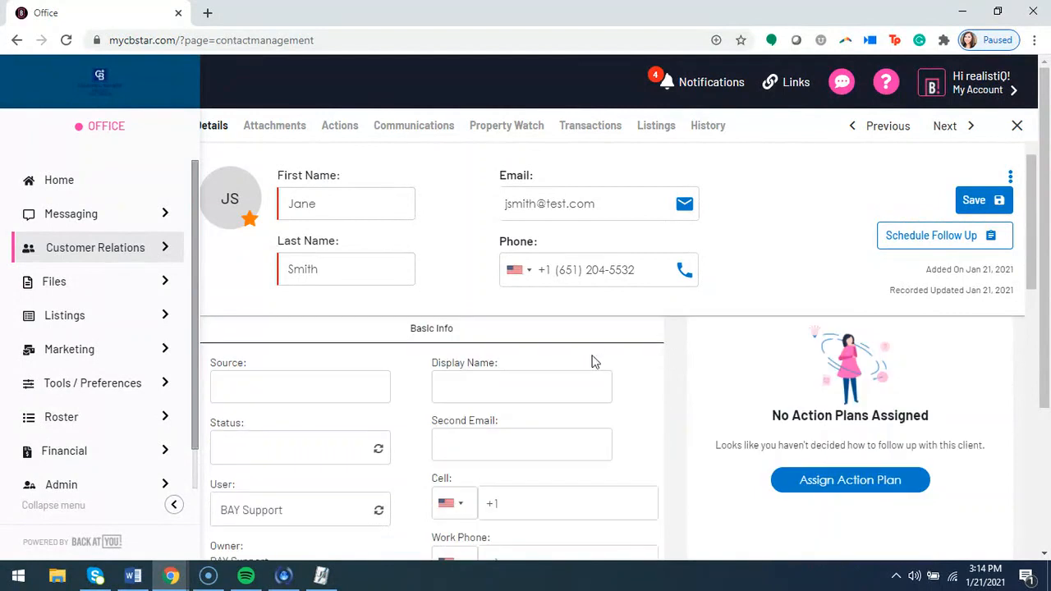
scroll(582, 363, "up", 1)
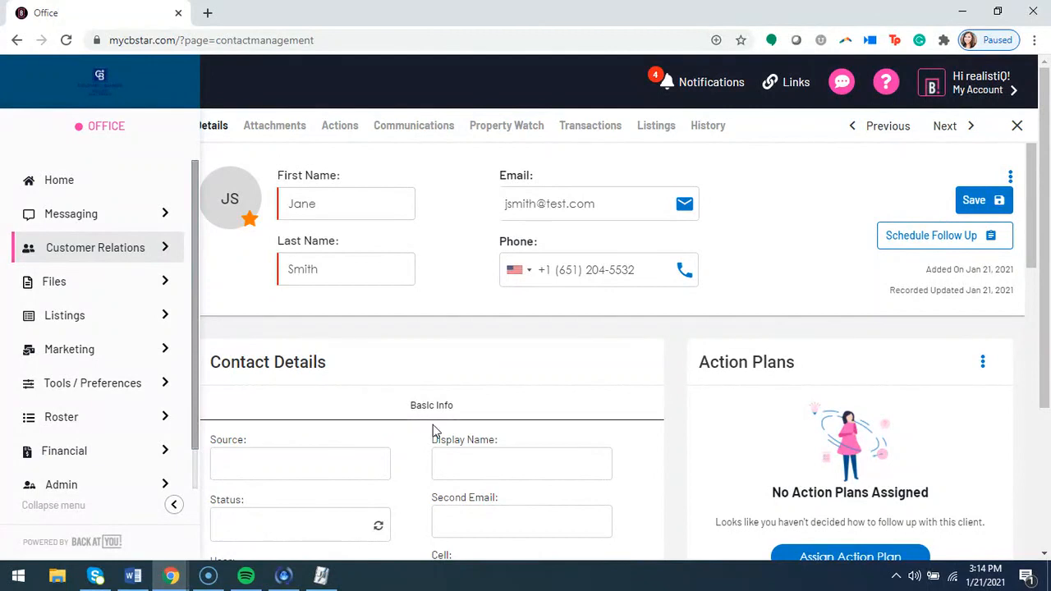
scroll(429, 431, "down", 1)
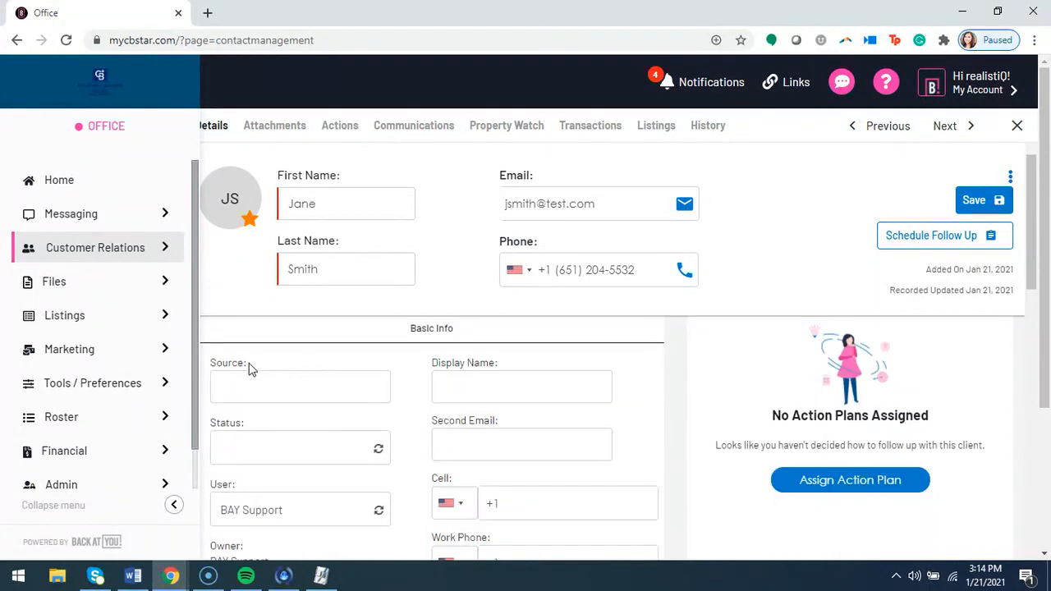
left_click_drag(250, 370, 211, 369)
left_click_drag(270, 428, 211, 434)
left_click(287, 425)
left_click_drag(252, 369, 217, 365)
left_click(293, 372)
left_click_drag(252, 367, 209, 366)
left_click(256, 363)
Step: Enter PTA as the contact's Source and bring up the Status options
left_click(236, 386)
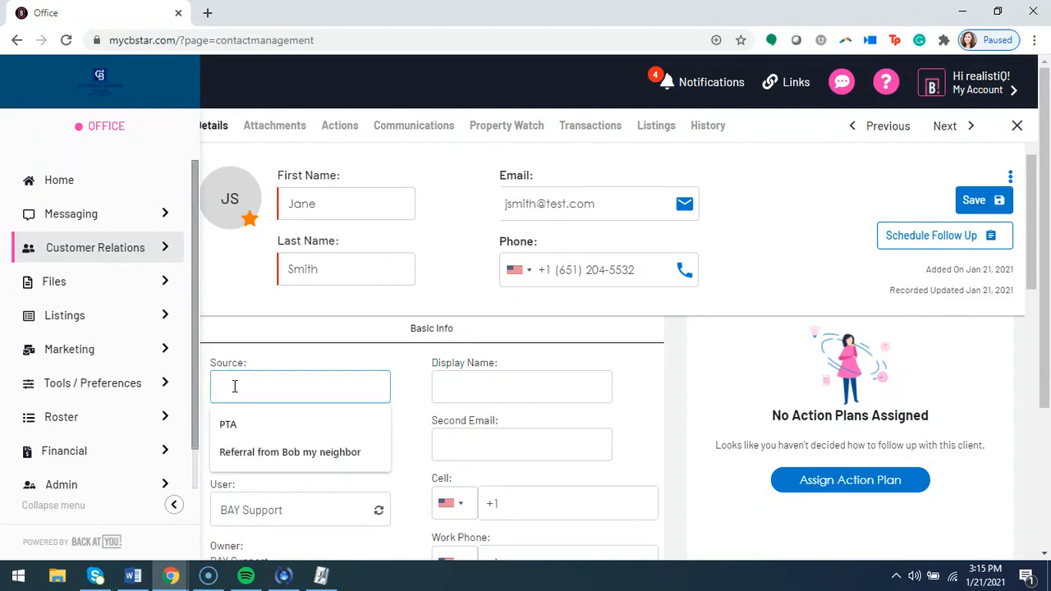
type("PTA")
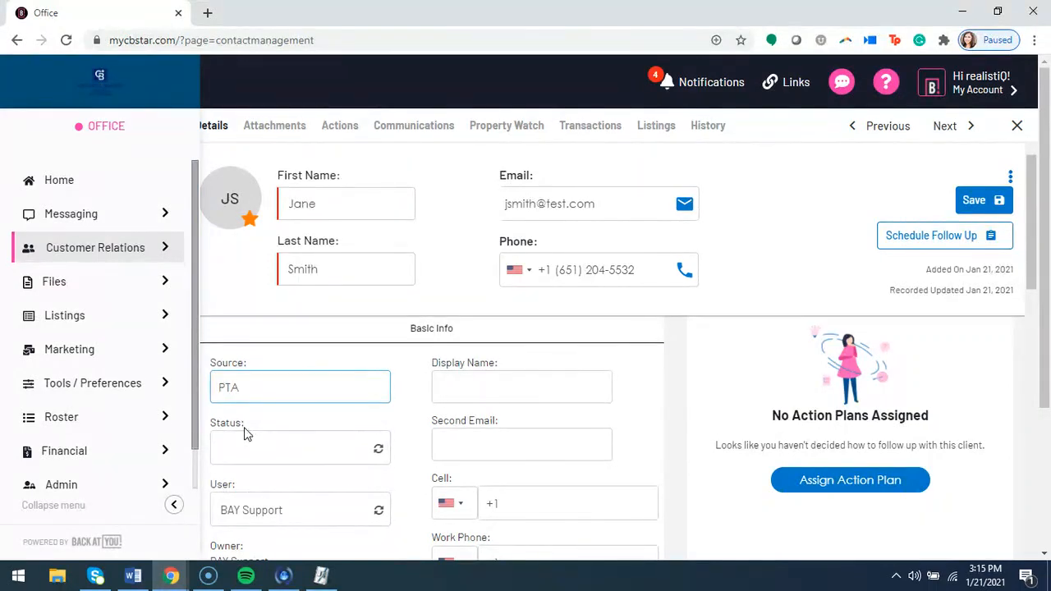
left_click(379, 449)
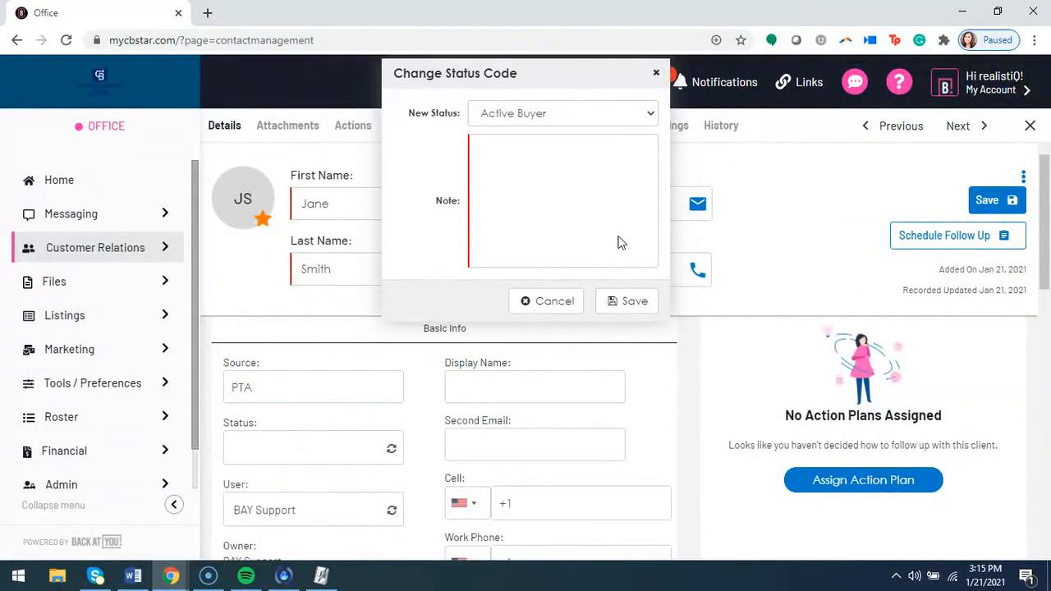
left_click(539, 112)
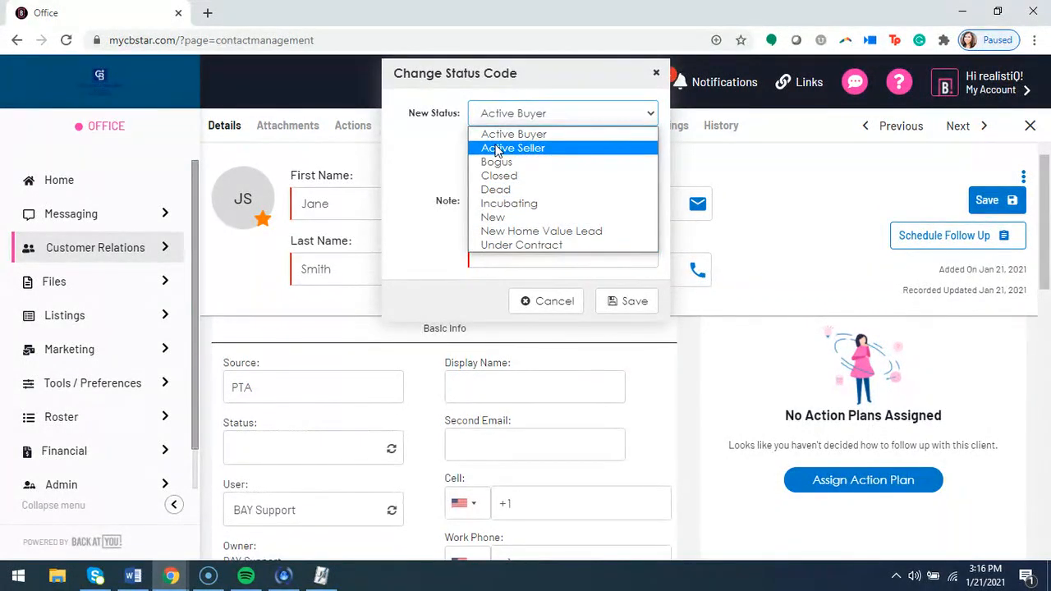
left_click(657, 73)
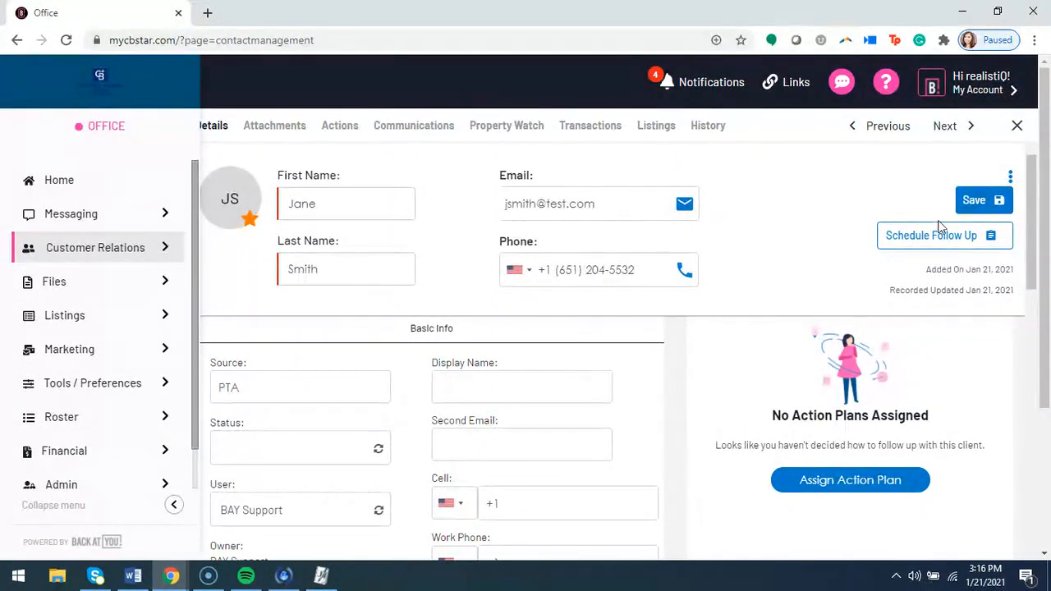
Step: Save the contact's details and leave Buyer/Seller set to N/A
left_click(974, 201)
scroll(404, 449, "down", 1)
scroll(443, 477, "down", 1)
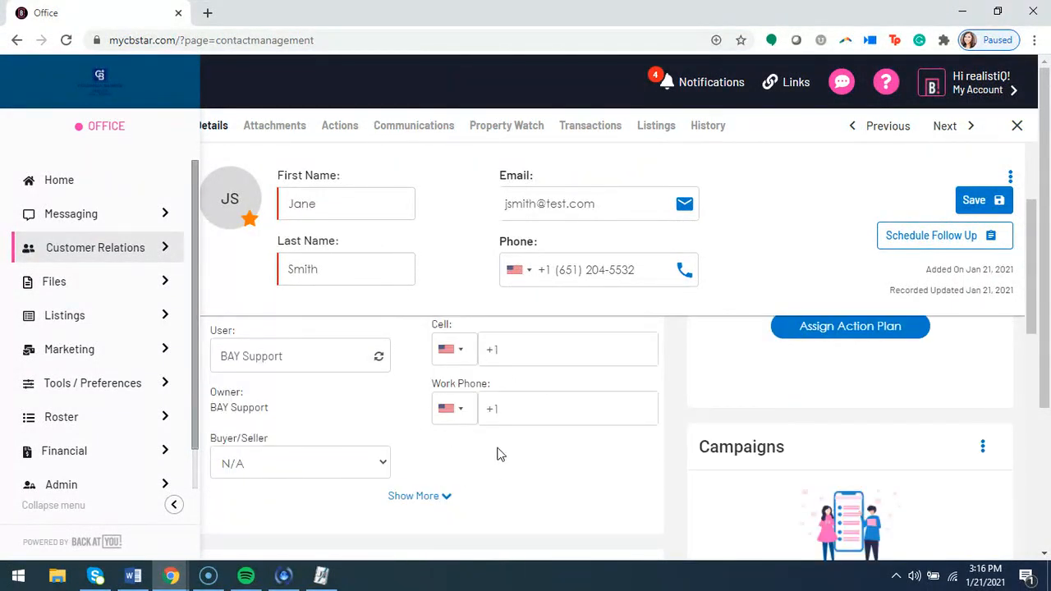
scroll(387, 430, "down", 1)
left_click(380, 387)
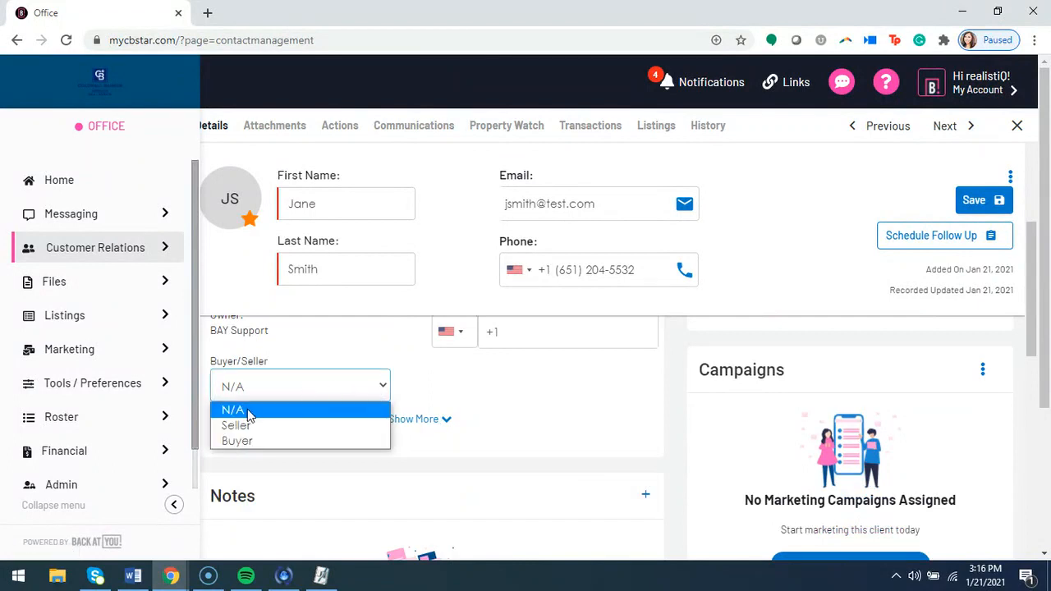
left_click(460, 398)
Step: Expand the extra contact fields and highlight the Date of Birth field
left_click(441, 421)
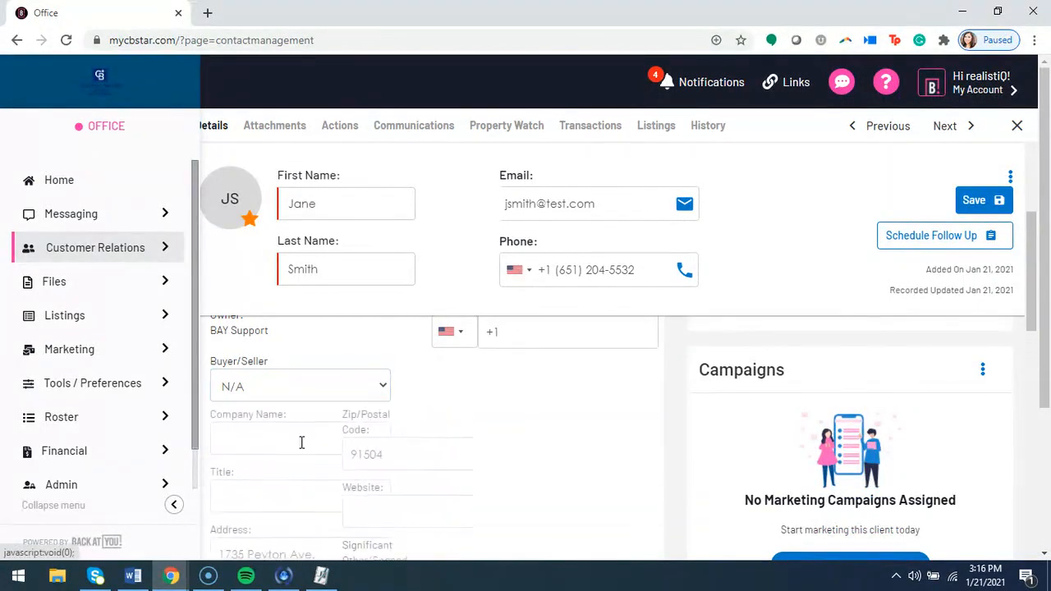
scroll(406, 407, "down", 1)
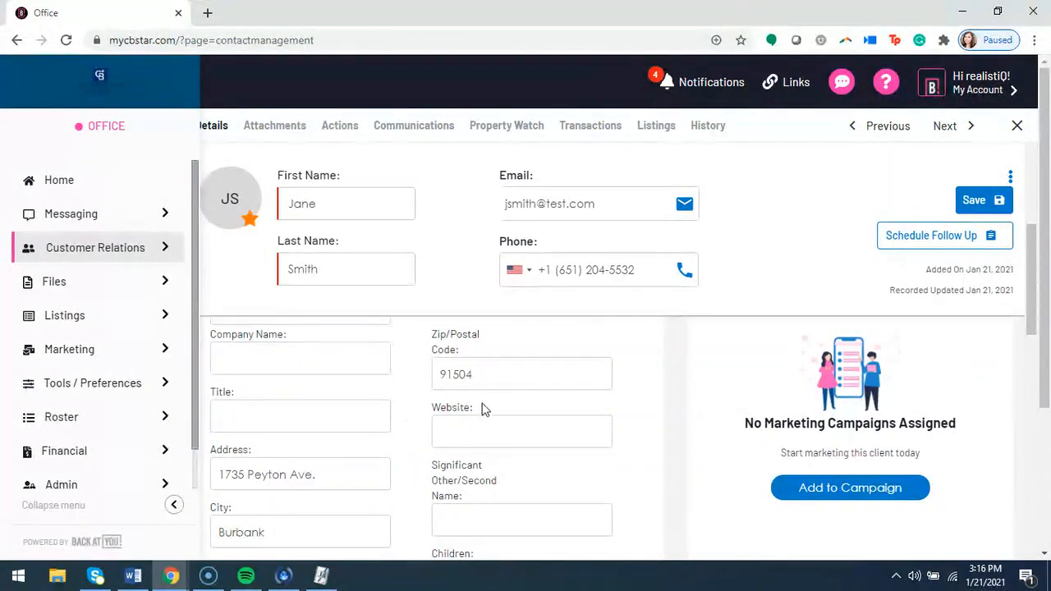
scroll(393, 444, "down", 1)
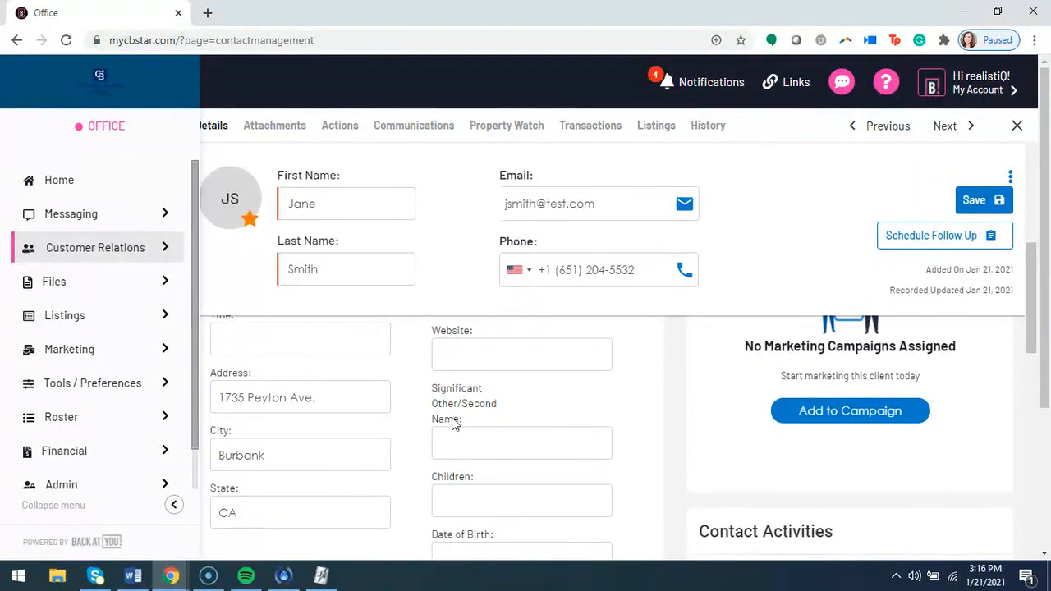
scroll(402, 444, "down", 1)
left_click_drag(498, 463, 523, 462)
left_click(474, 481)
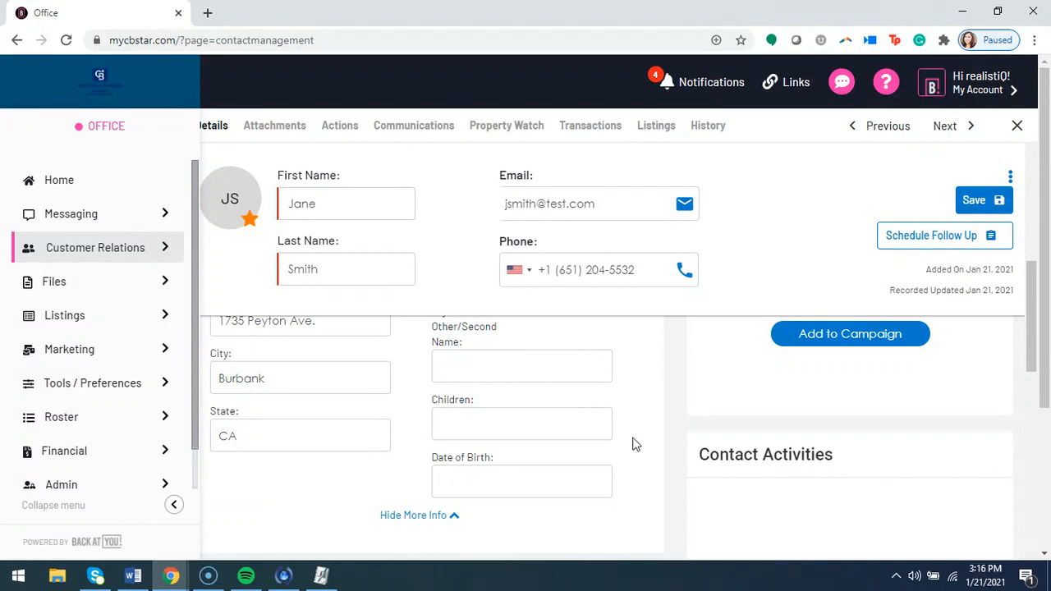
Step: Open the Add a Note form from the Notes section
scroll(640, 452, "down", 1)
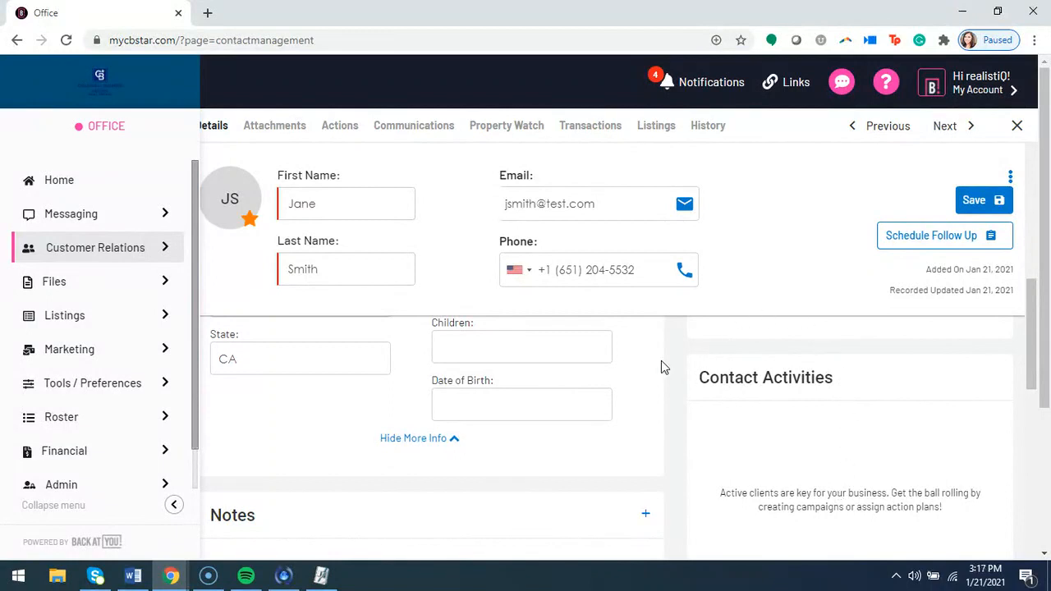
scroll(662, 369, "down", 2)
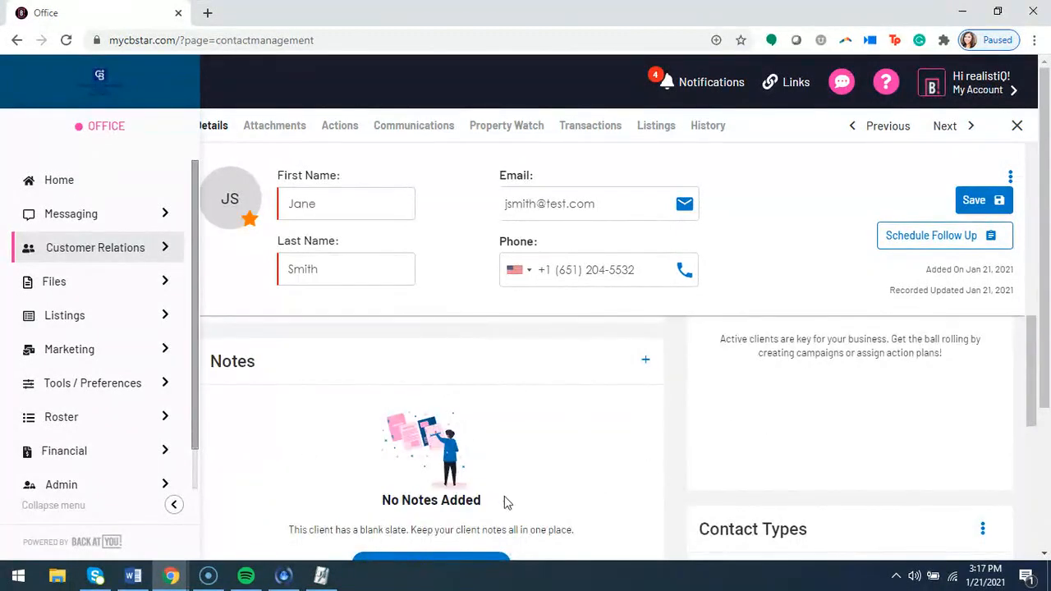
scroll(504, 502, "down", 1)
scroll(519, 436, "up", 1)
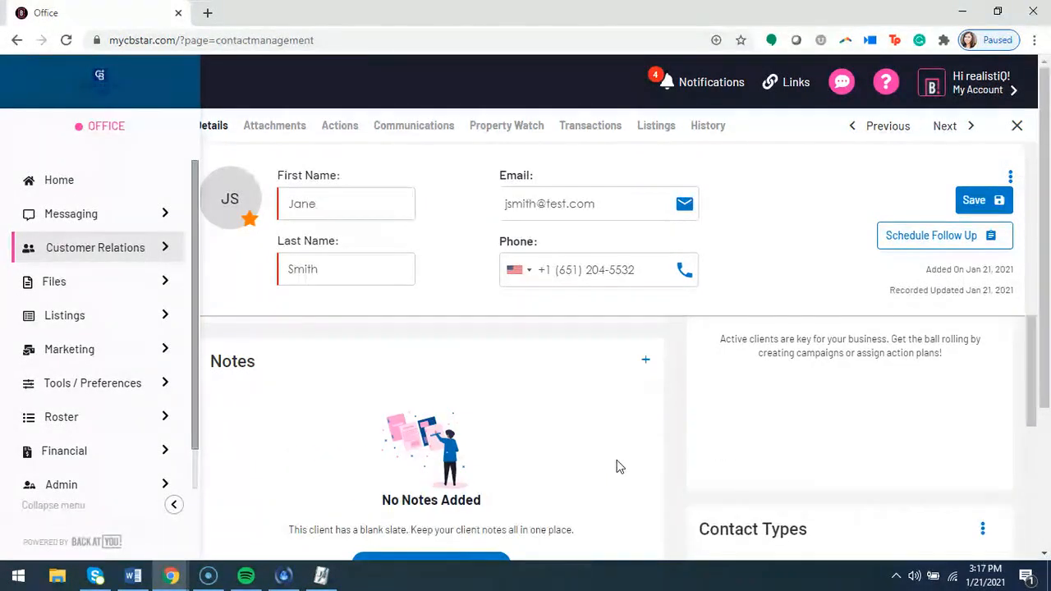
left_click(646, 366)
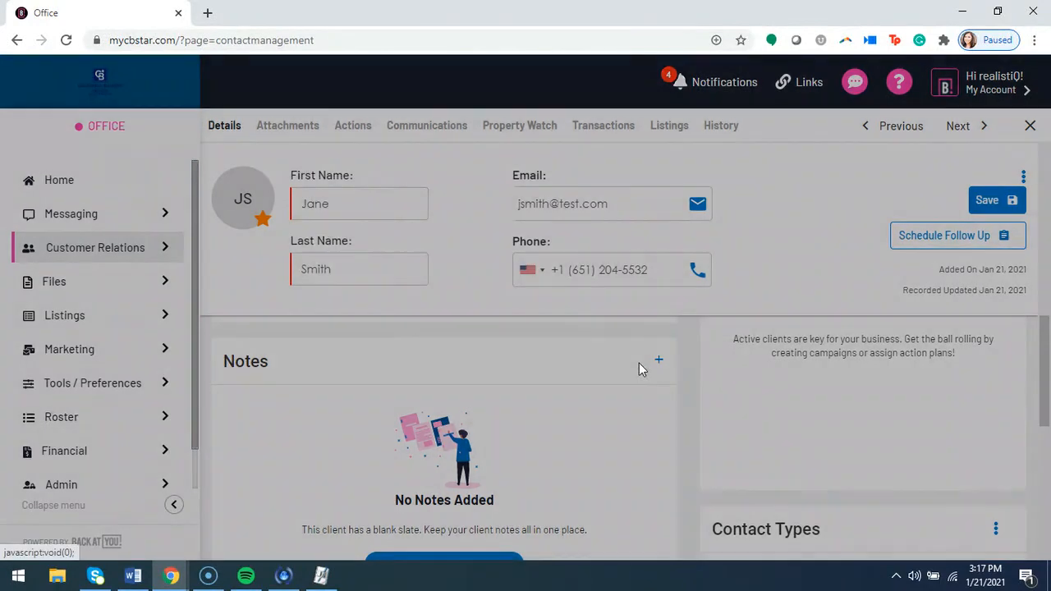
Step: Save a note that the contact, met at the store, wants coffee to discuss her home
left_click(404, 201)
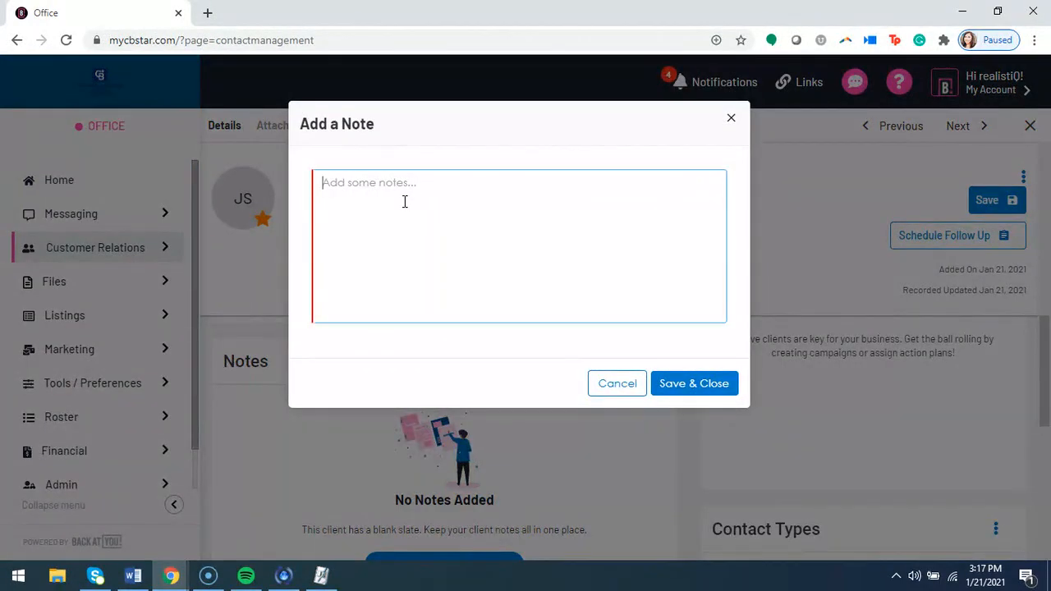
type("Ran Into Jane")
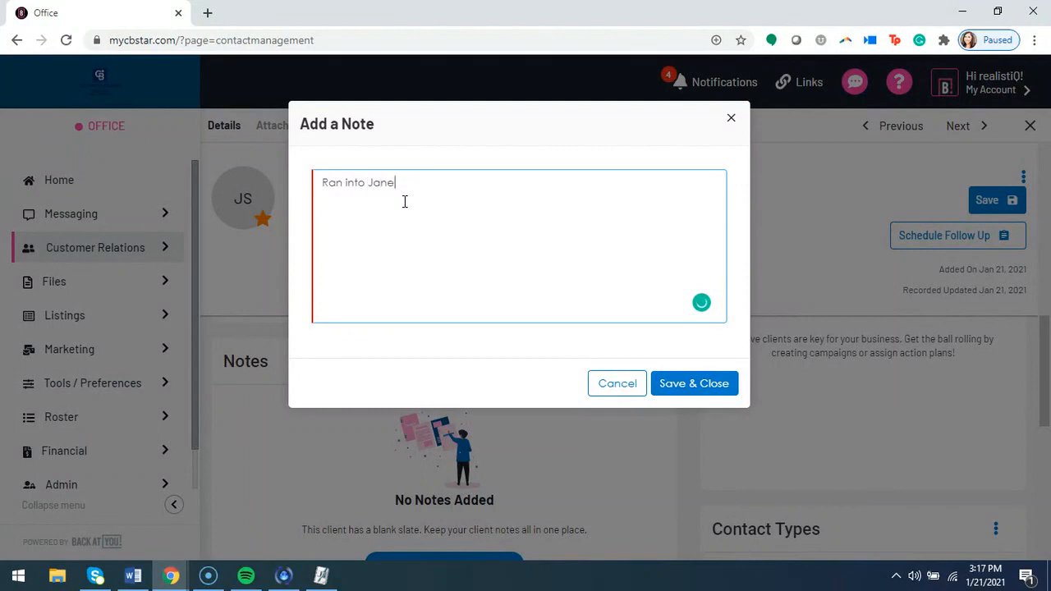
type(" at the store and she wants to meet up to g")
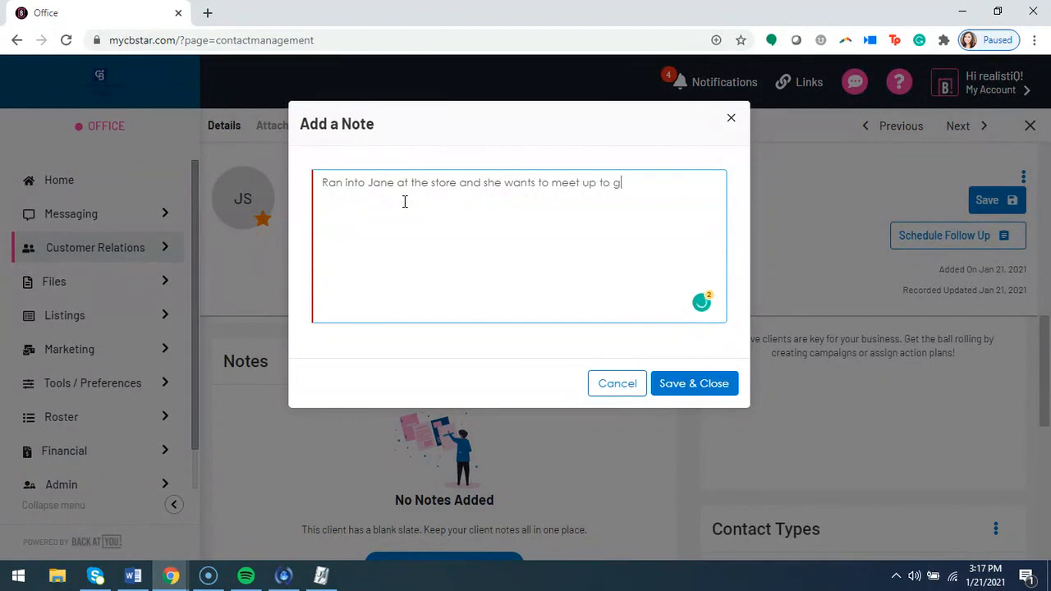
type("rab coffee and disc")
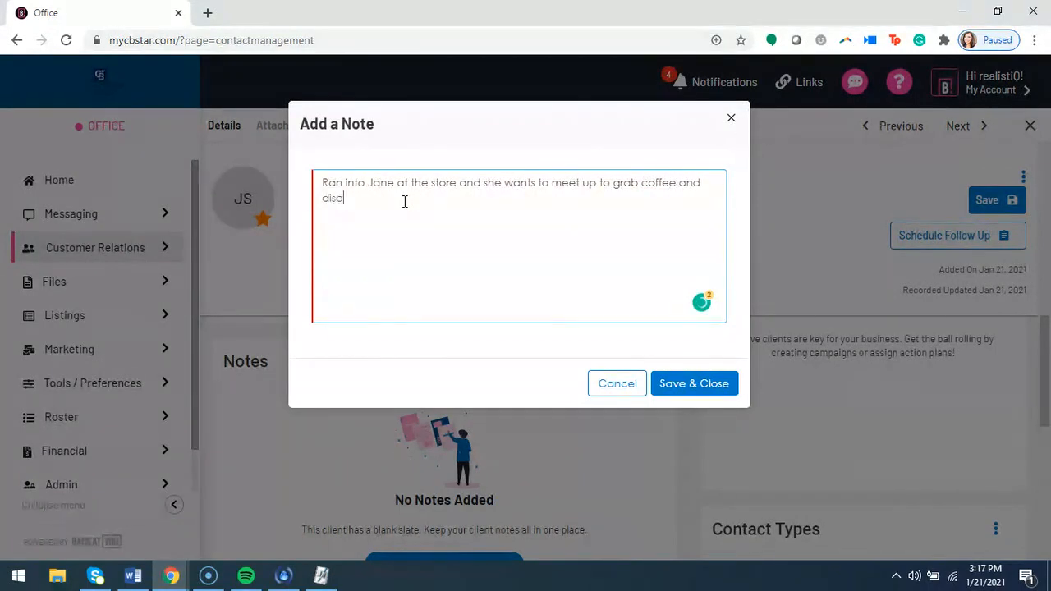
type("uss her hom")
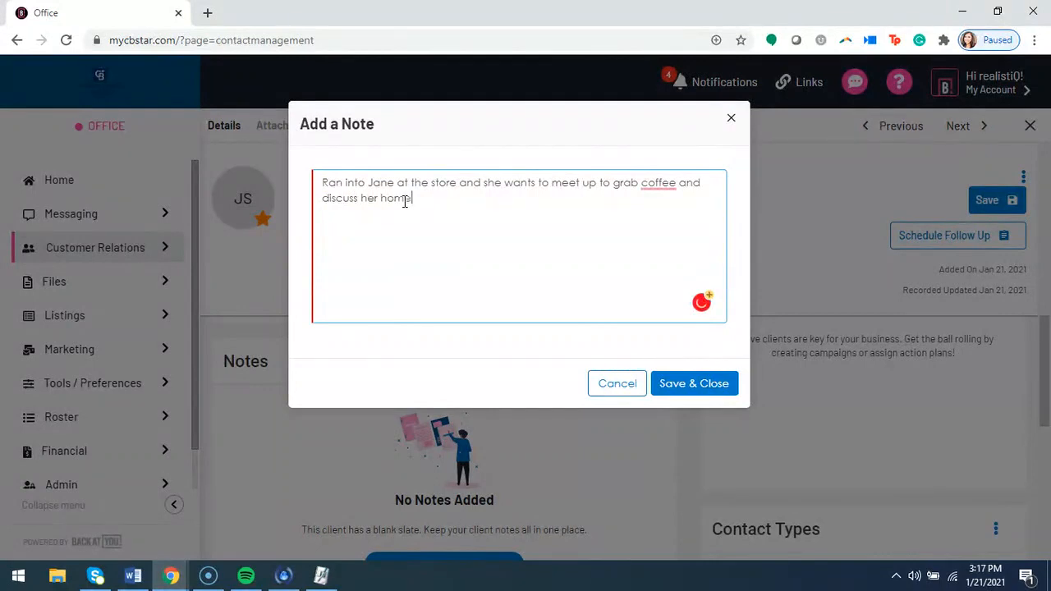
type("e. Schedule a reminder to give")
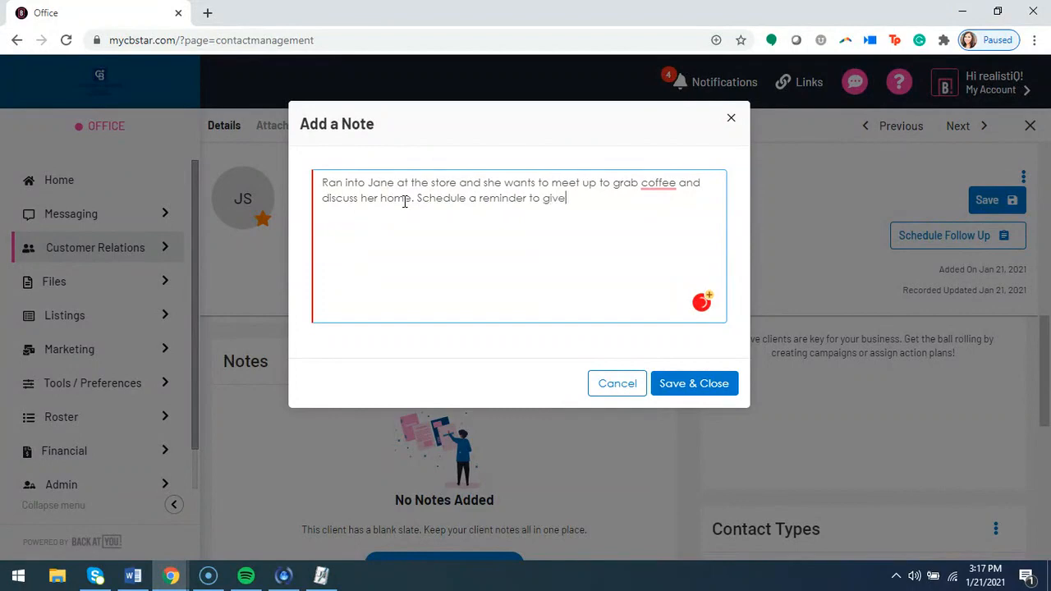
type(" her a call")
left_click(699, 389)
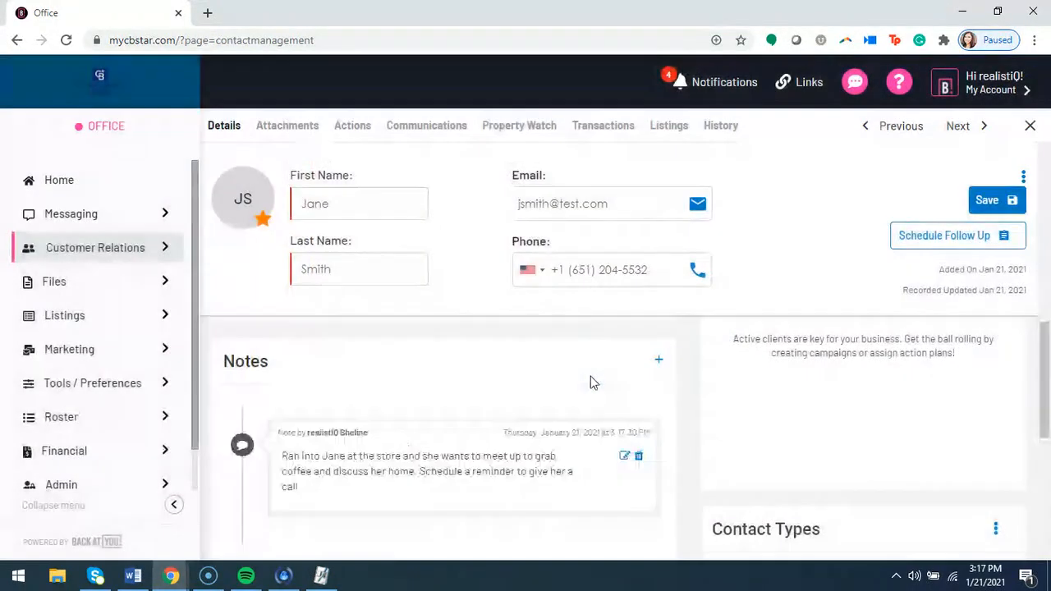
scroll(384, 356, "down", 1)
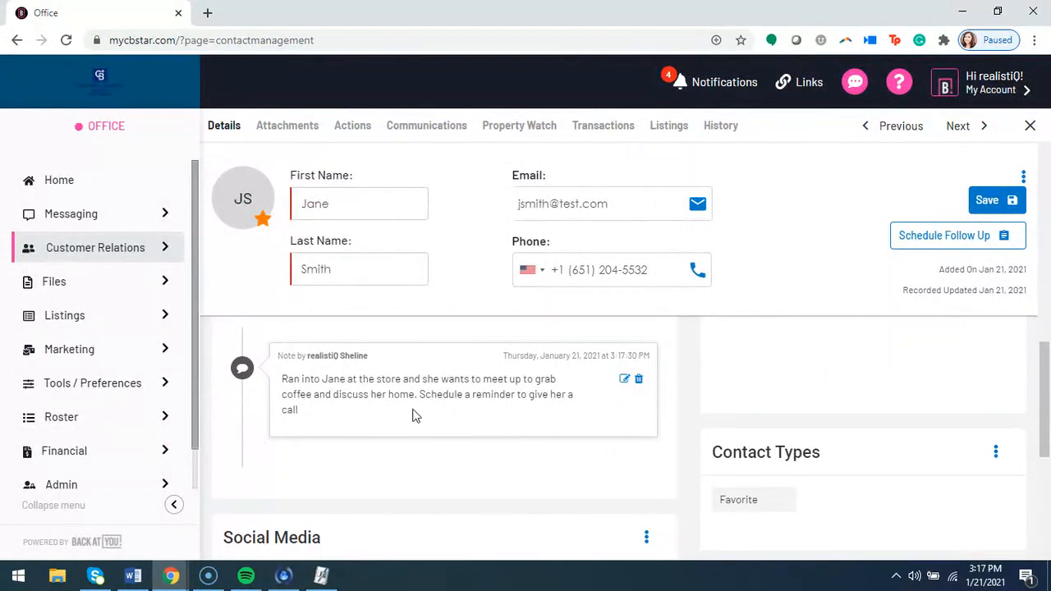
scroll(420, 417, "up", 1)
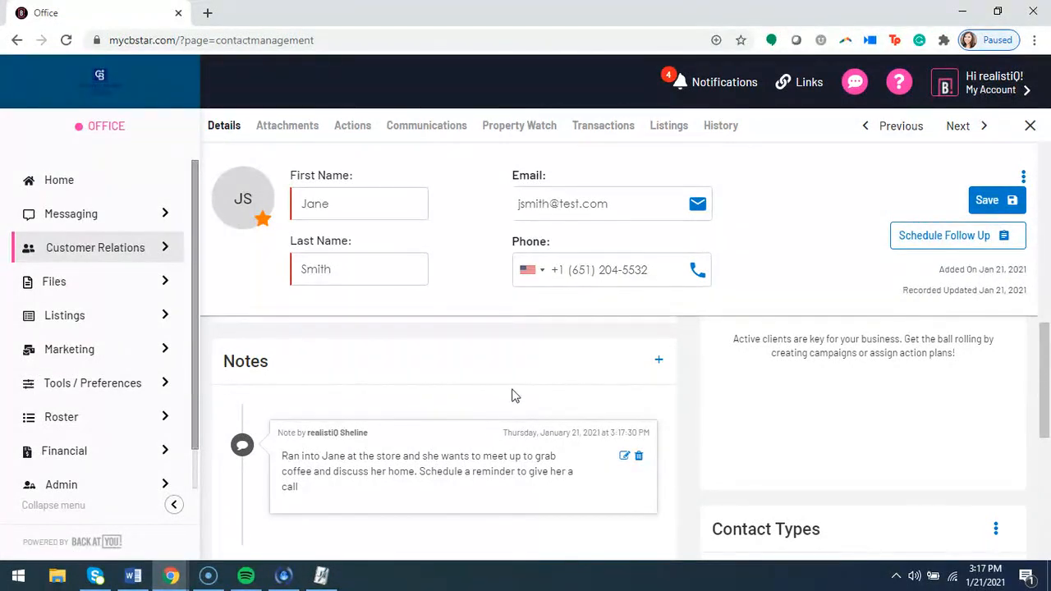
scroll(526, 386, "down", 3)
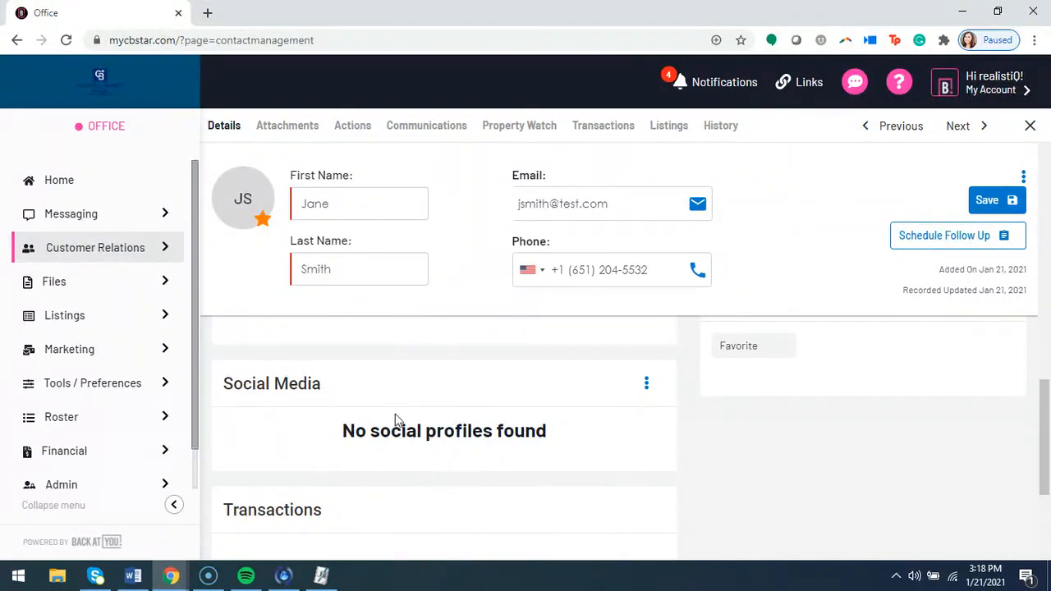
left_click(645, 383)
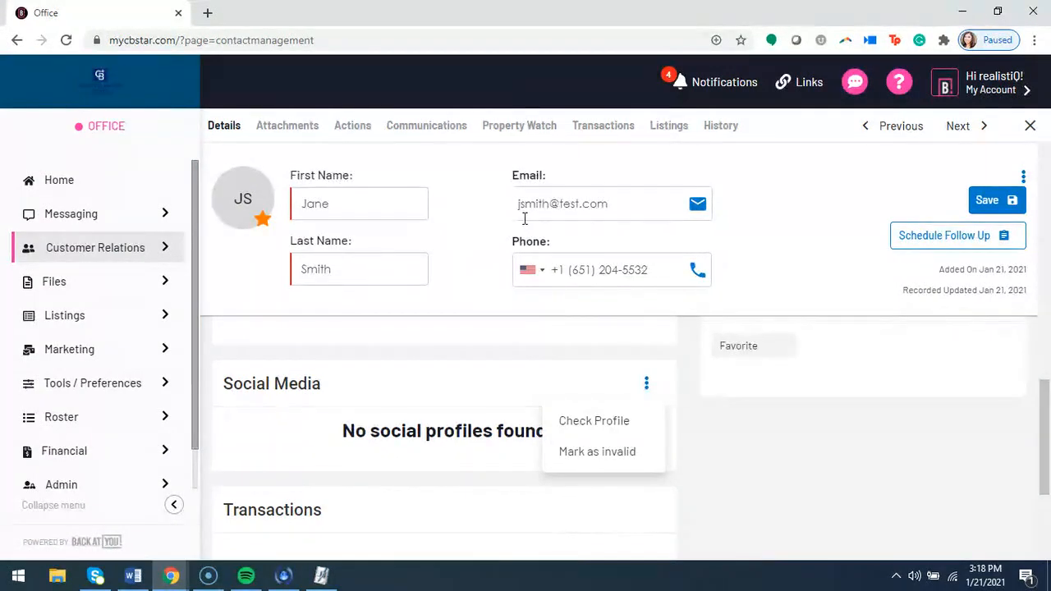
left_click(373, 389)
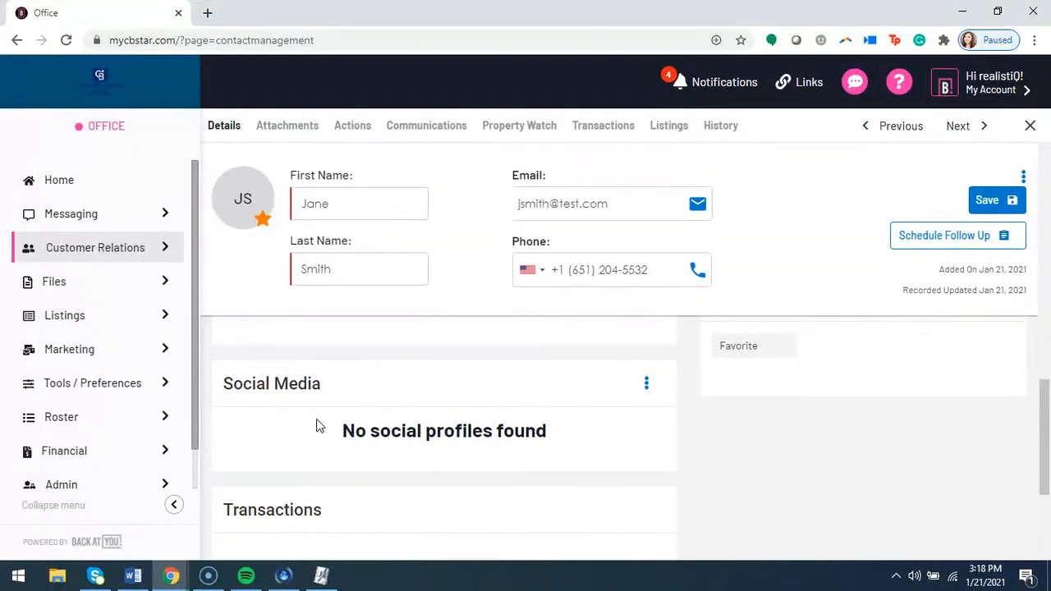
scroll(320, 425, "down", 2)
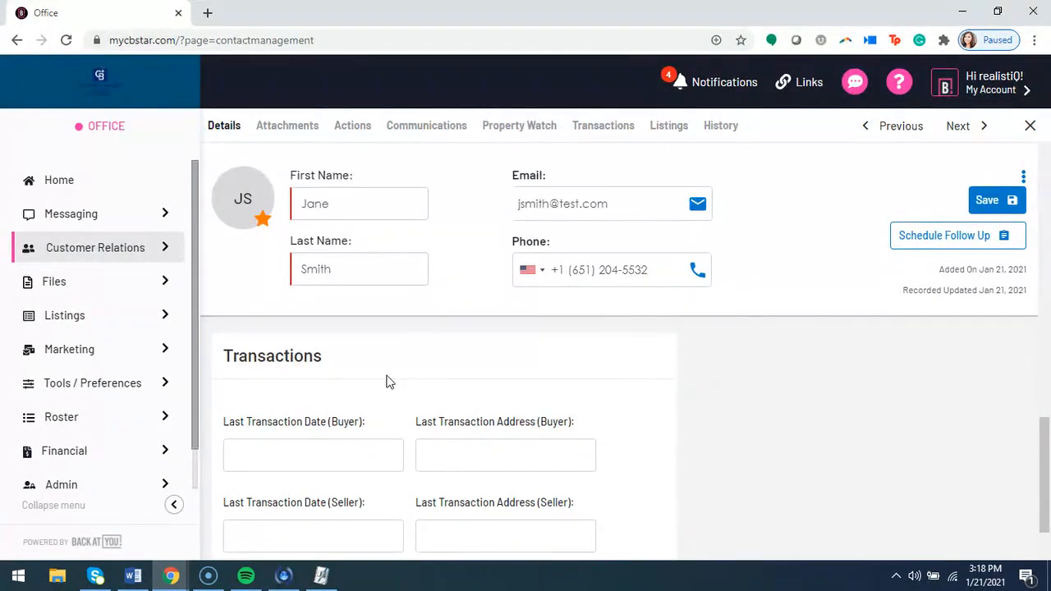
scroll(386, 393, "down", 1)
scroll(390, 396, "up", 1)
scroll(334, 385, "down", 1)
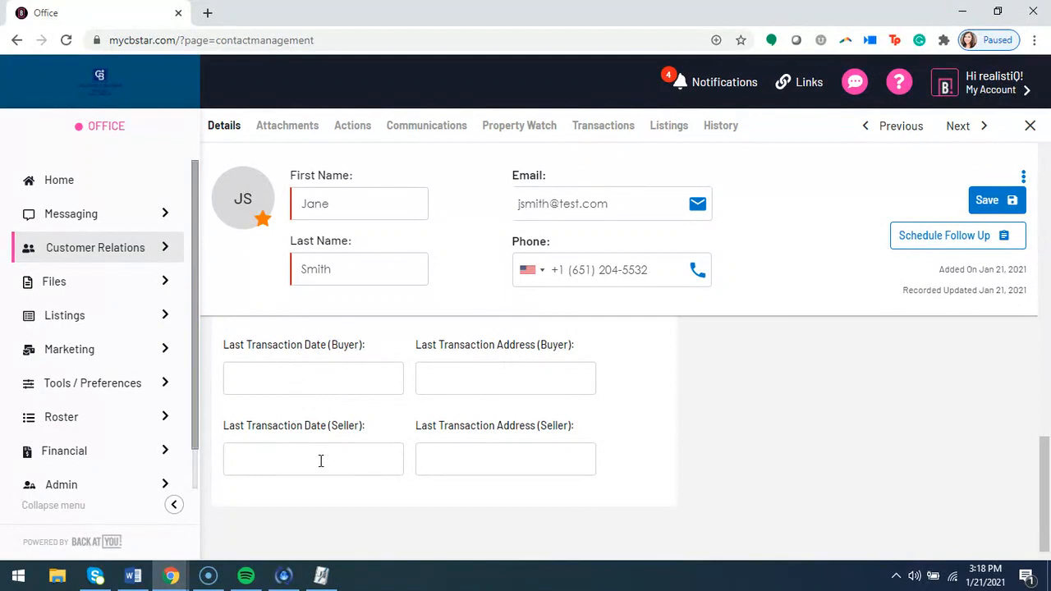
double_click(323, 350)
left_click(530, 354)
left_click_drag(537, 352, 500, 356)
left_click(364, 366)
Step: Open the three-dot menu on the Action Plans panel at the top of the record
scroll(652, 427, "up", 10)
scroll(660, 432, "up", 5)
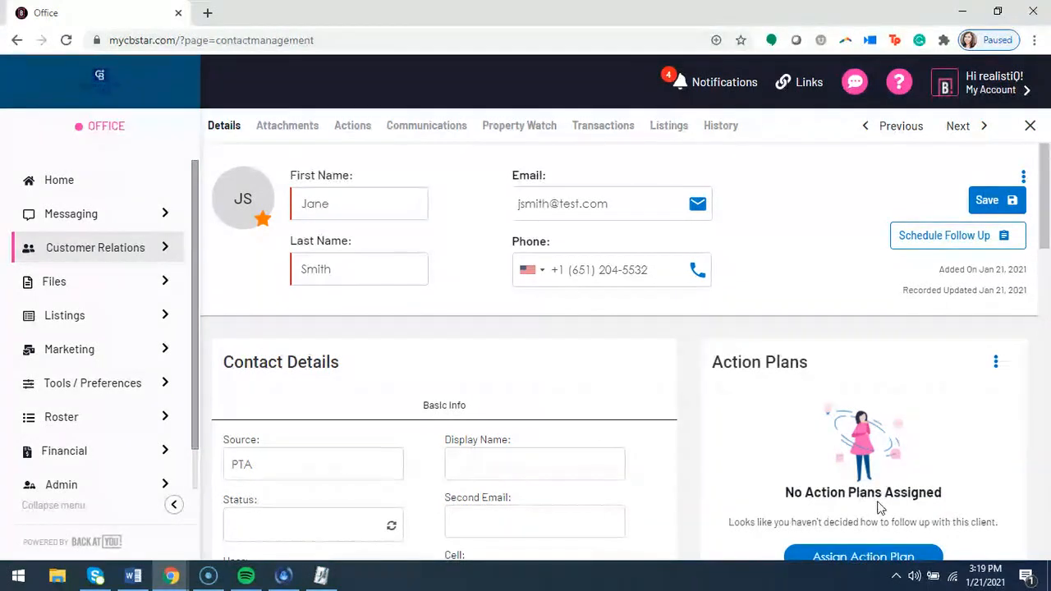
scroll(891, 352, "down", 1)
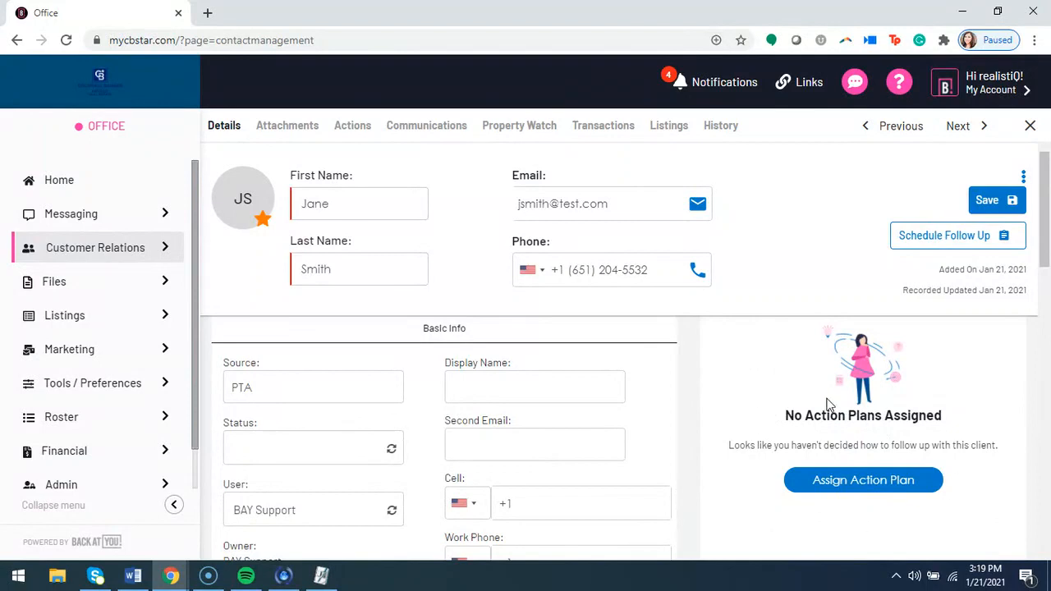
scroll(821, 406, "up", 1)
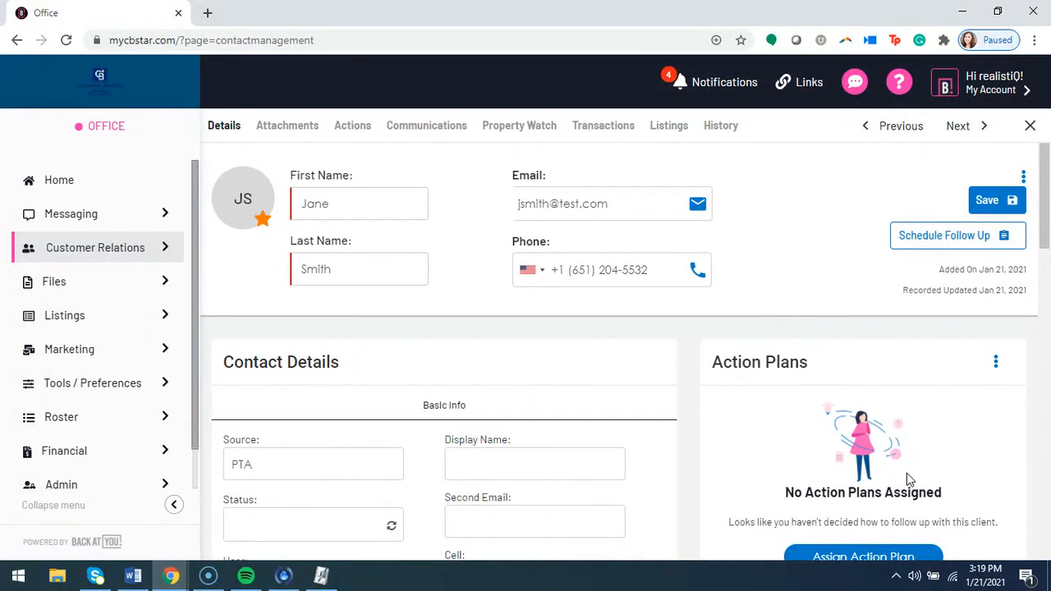
left_click(996, 366)
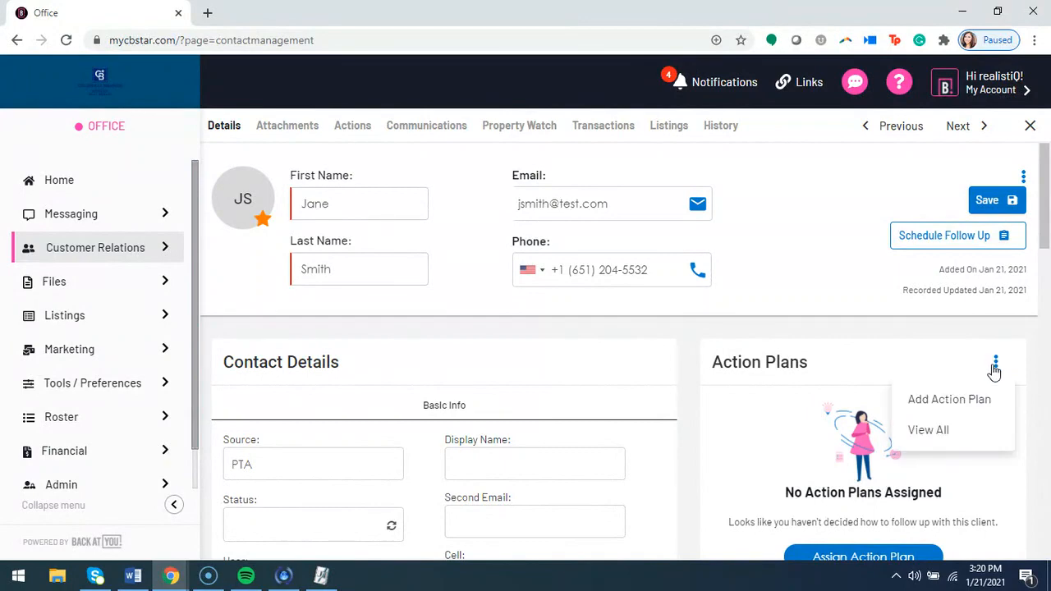
left_click(949, 401)
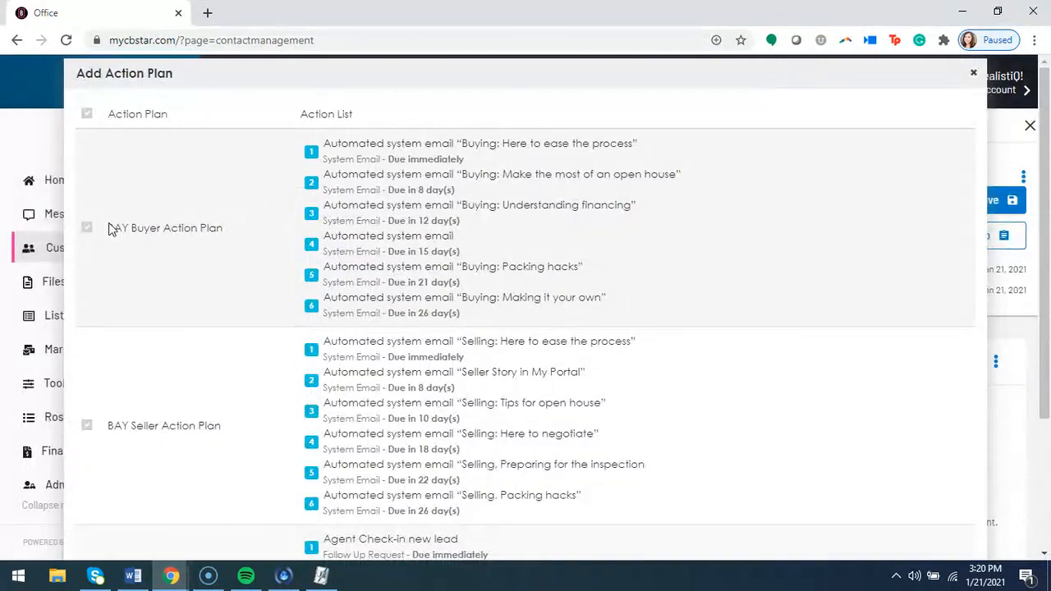
scroll(185, 276, "down", 3)
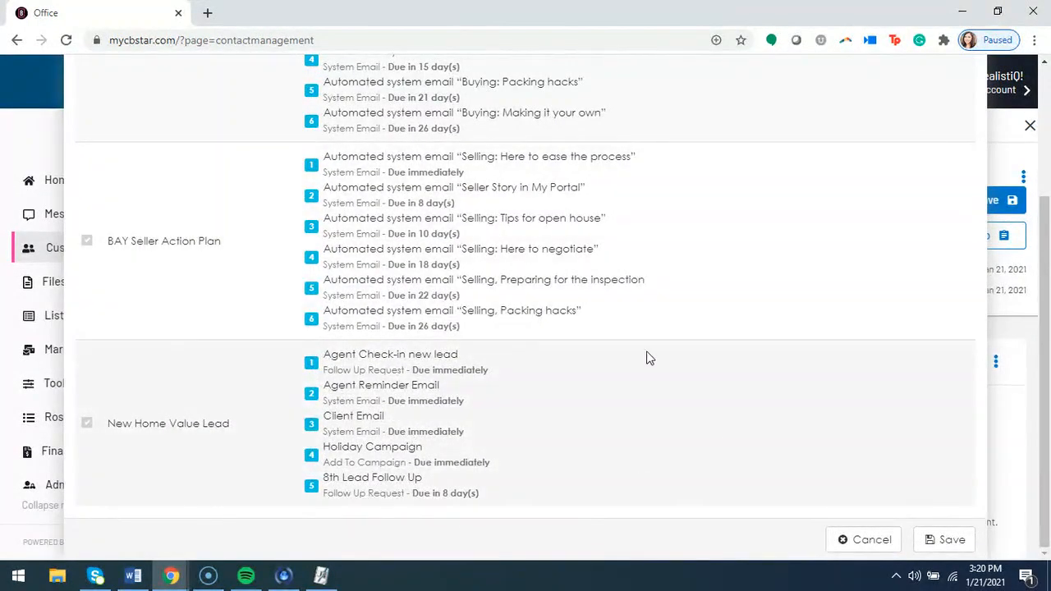
scroll(483, 358, "up", 3)
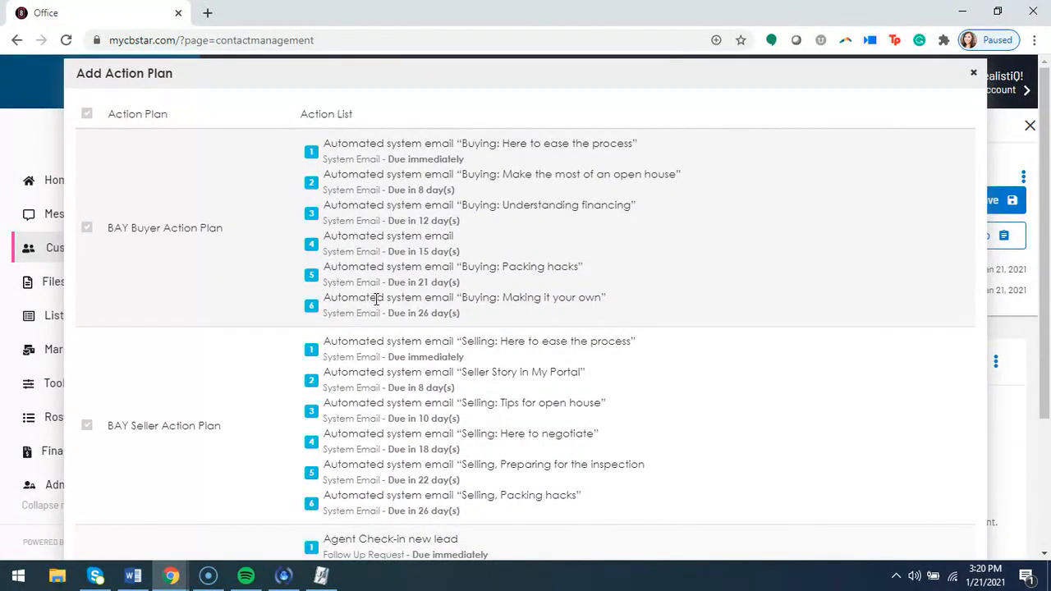
scroll(446, 409, "down", 1)
scroll(792, 414, "down", 2)
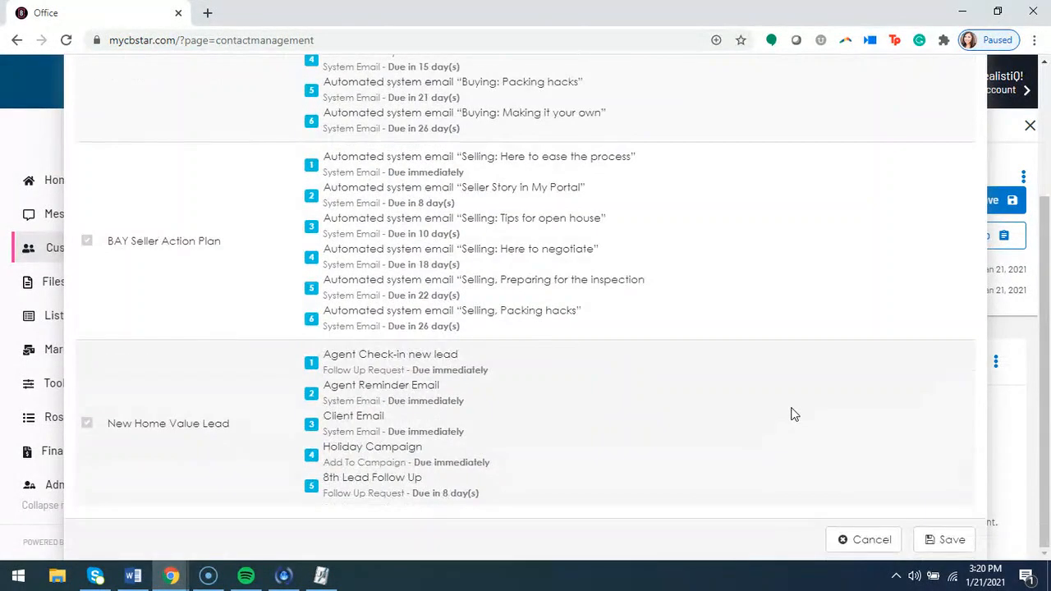
left_click(866, 538)
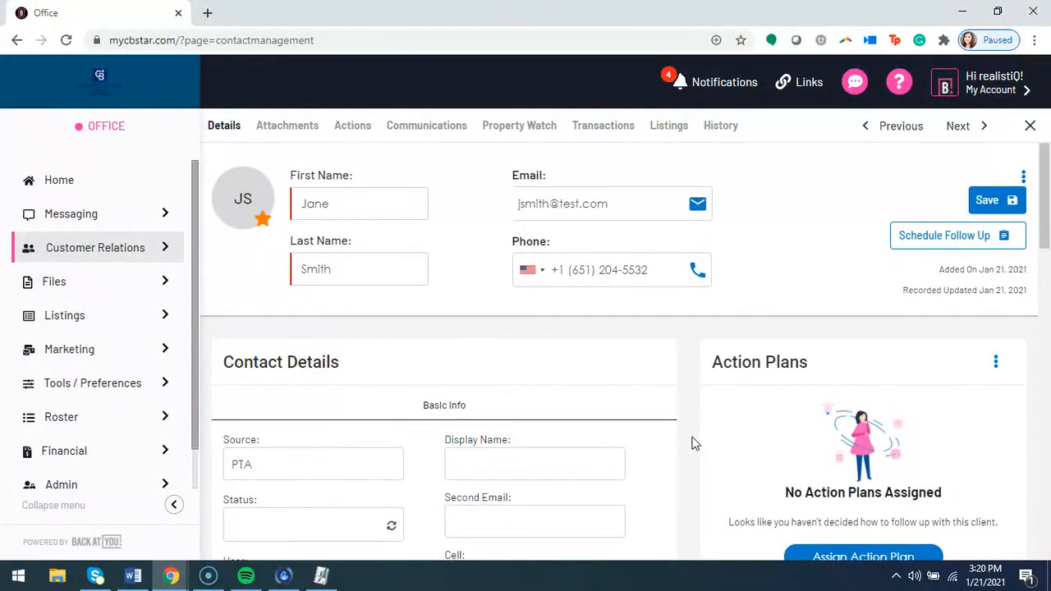
scroll(695, 443, "down", 2)
scroll(695, 443, "down", 2)
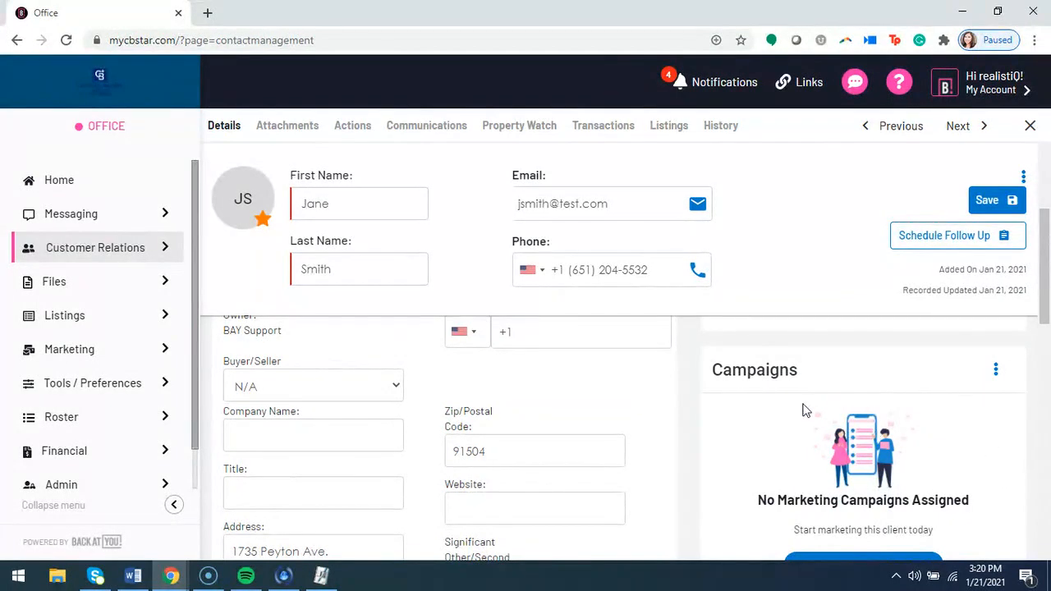
scroll(813, 443, "down", 1)
scroll(821, 460, "up", 1)
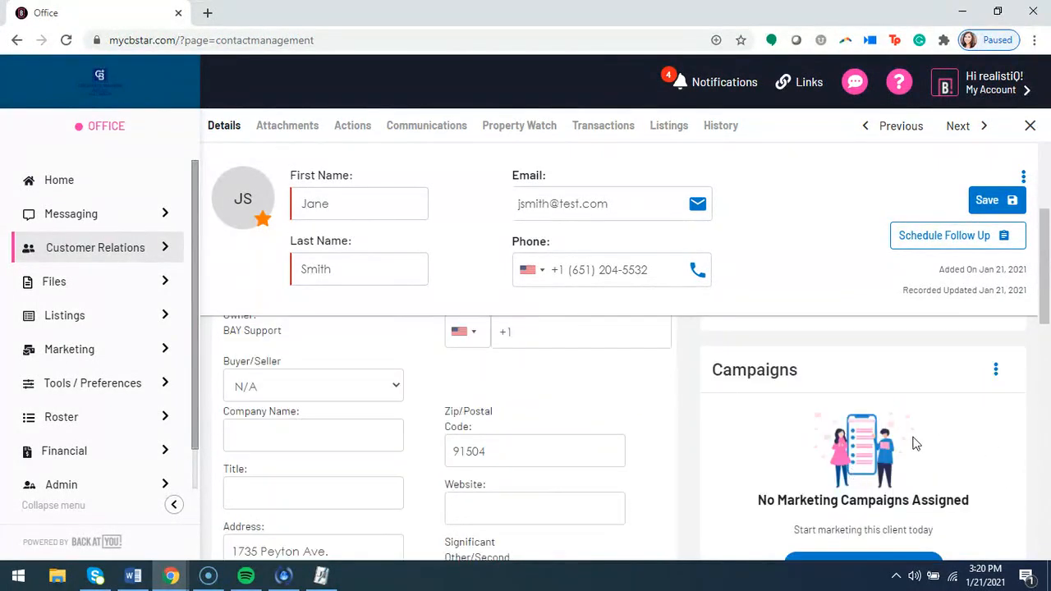
left_click(995, 369)
left_click(977, 405)
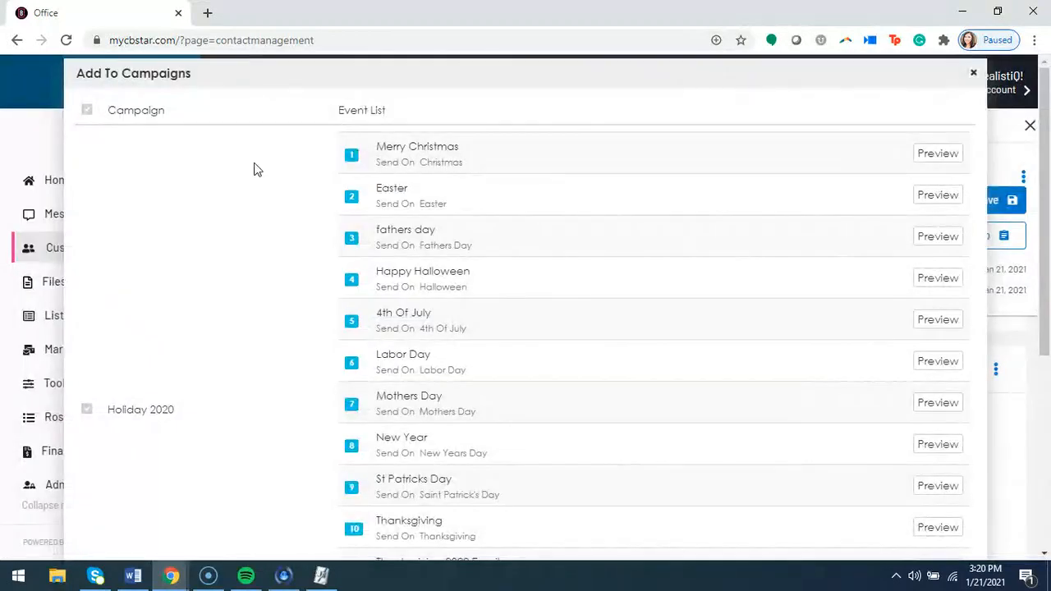
scroll(122, 329, "down", 4)
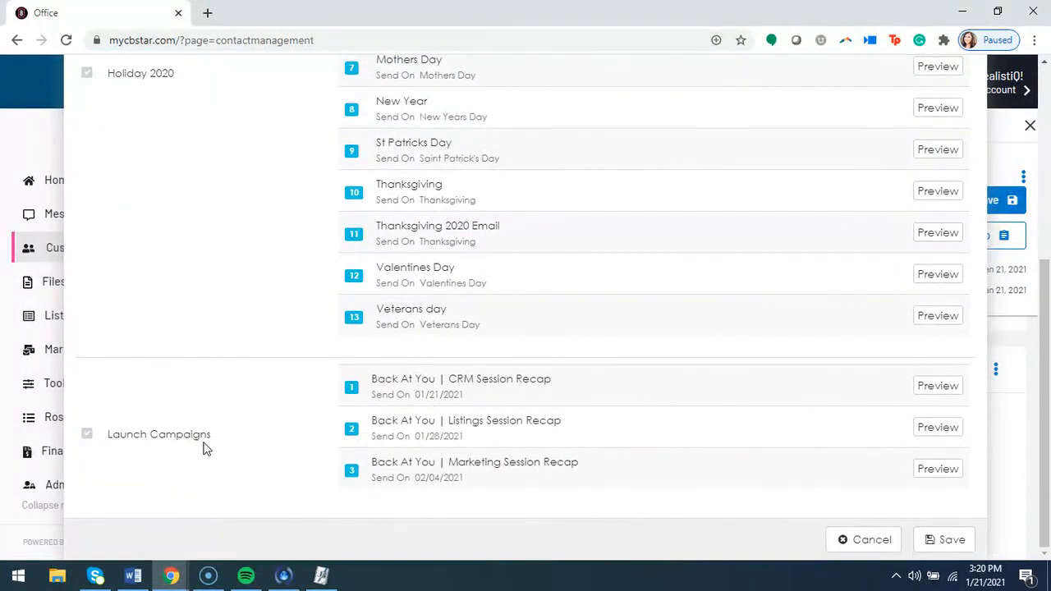
scroll(210, 451, "up", 4)
scroll(259, 400, "down", 4)
left_click(858, 544)
scroll(739, 457, "down", 5)
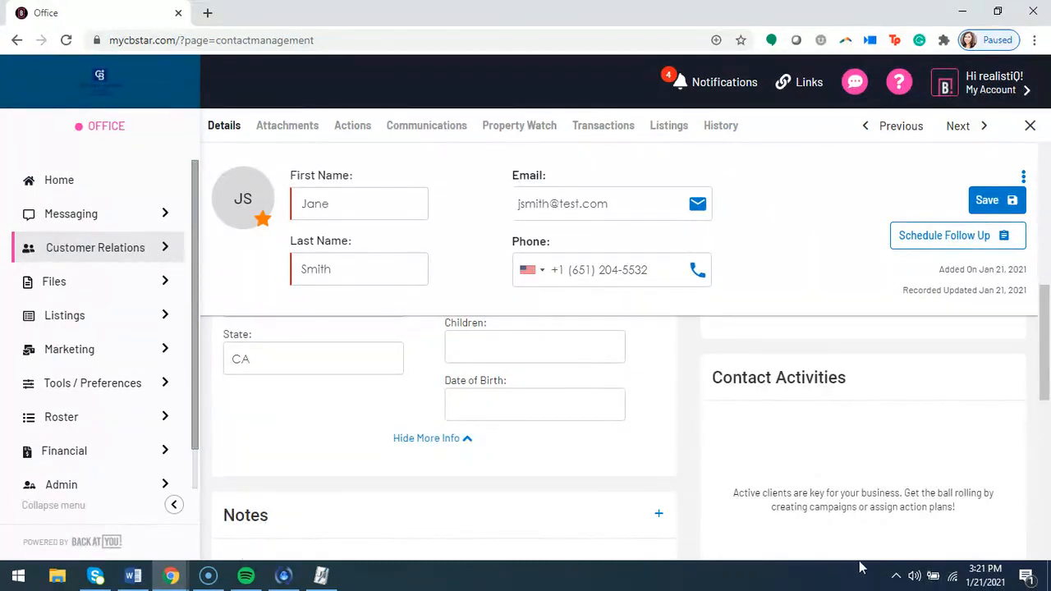
right_click(851, 492)
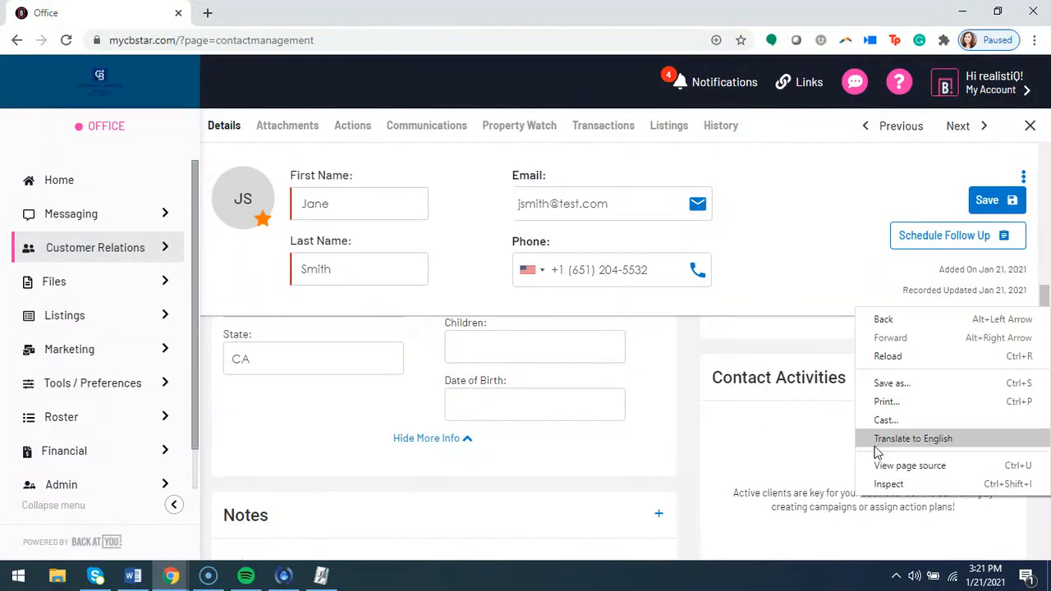
left_click(772, 453)
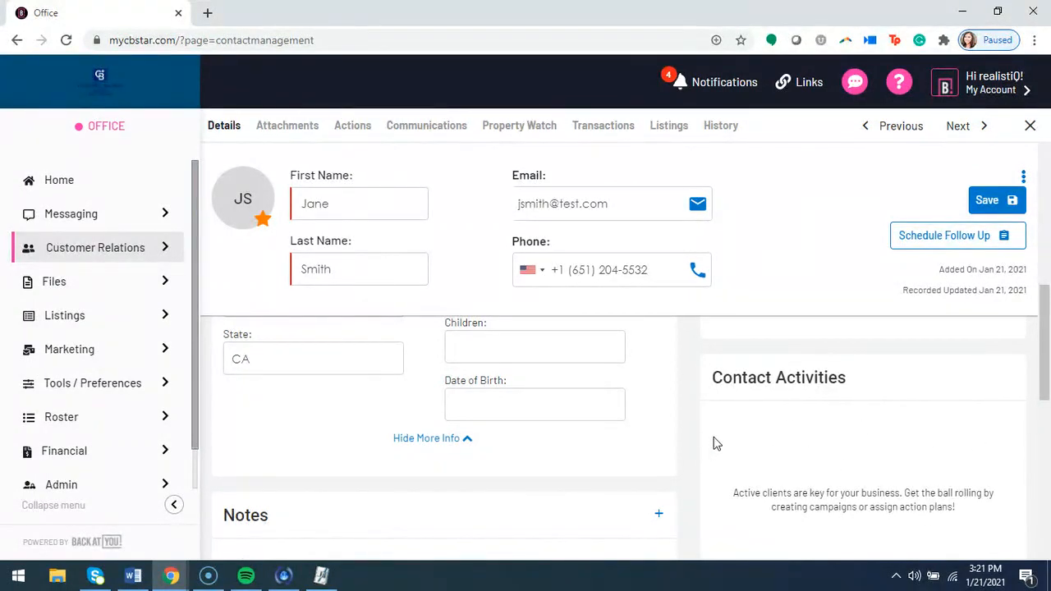
Step: Scroll down the Details page to the Contact Types card listing Favorite
scroll(714, 443, "down", 1)
scroll(713, 443, "down", 3)
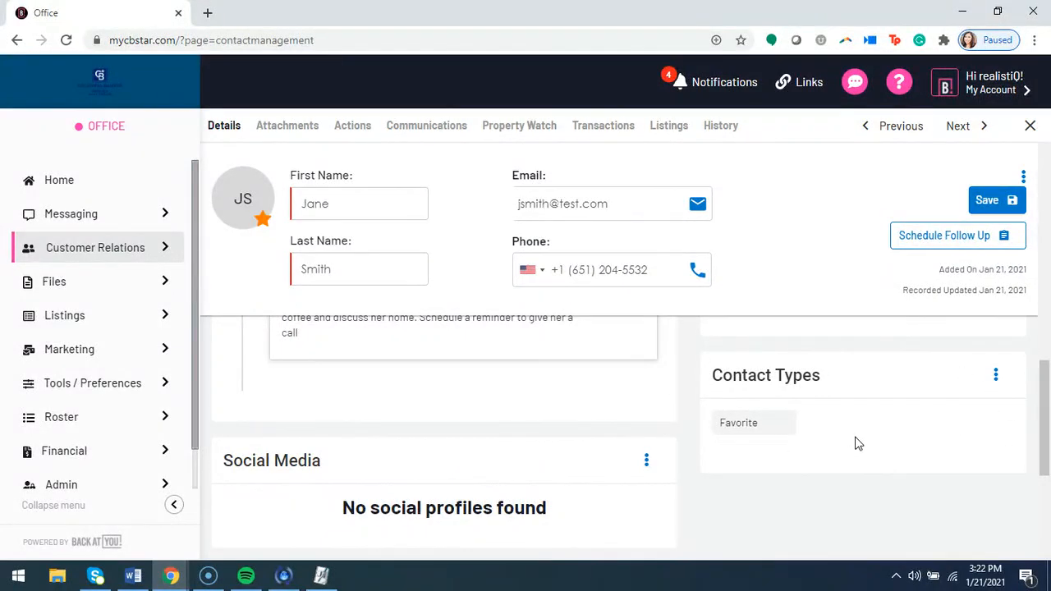
Step: Open Manage Contact Types and add Seller and Potential Seller
left_click(996, 374)
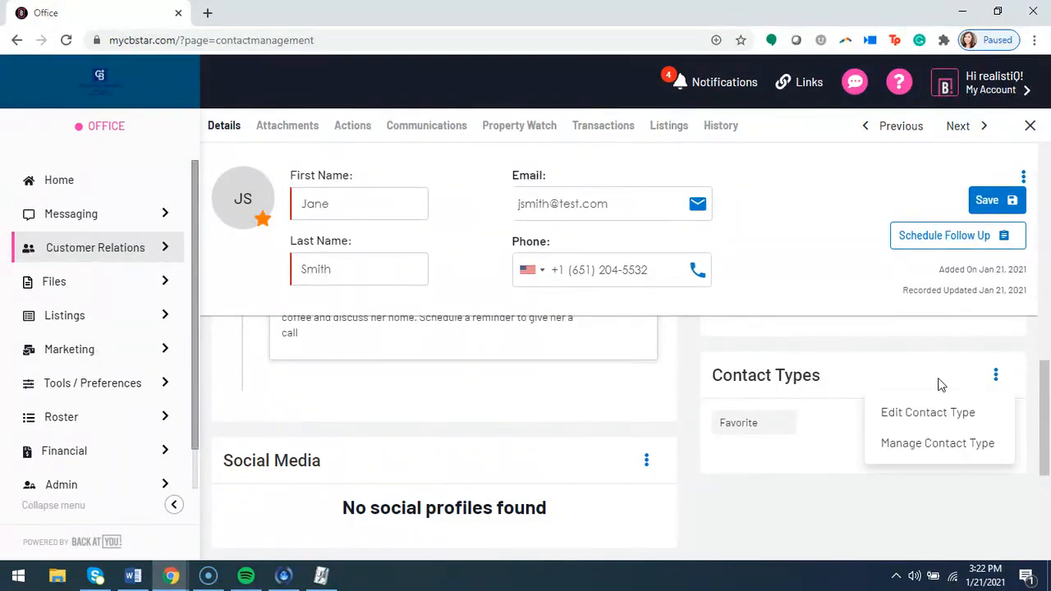
left_click(937, 447)
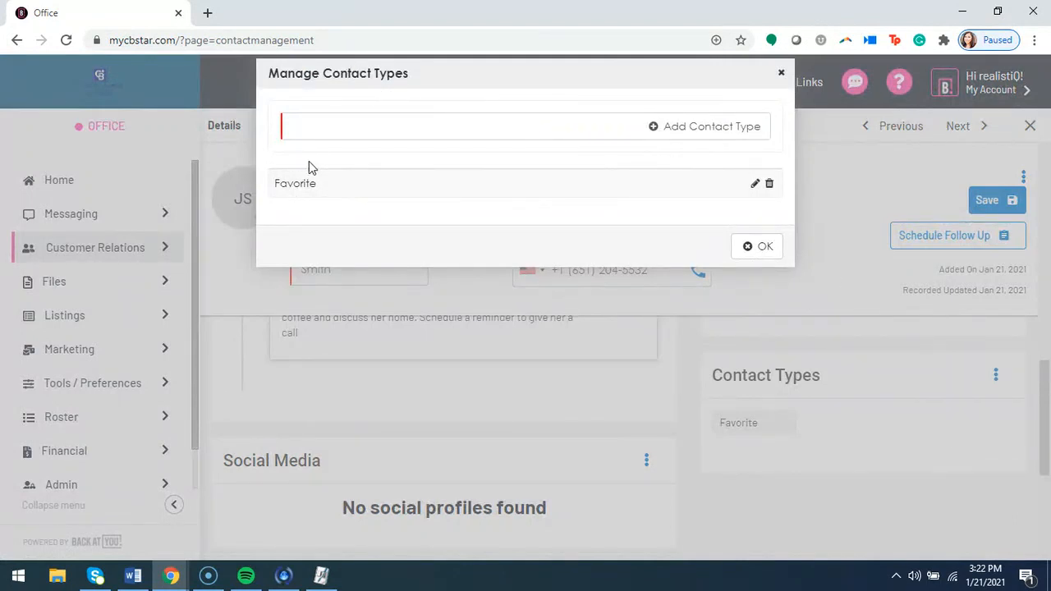
left_click(351, 127)
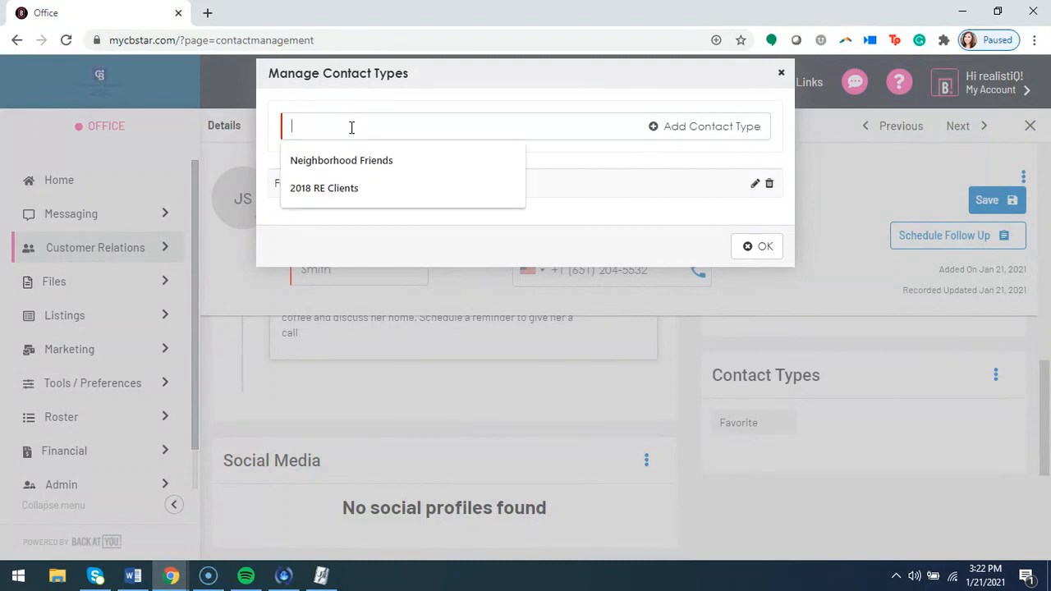
type("Seller")
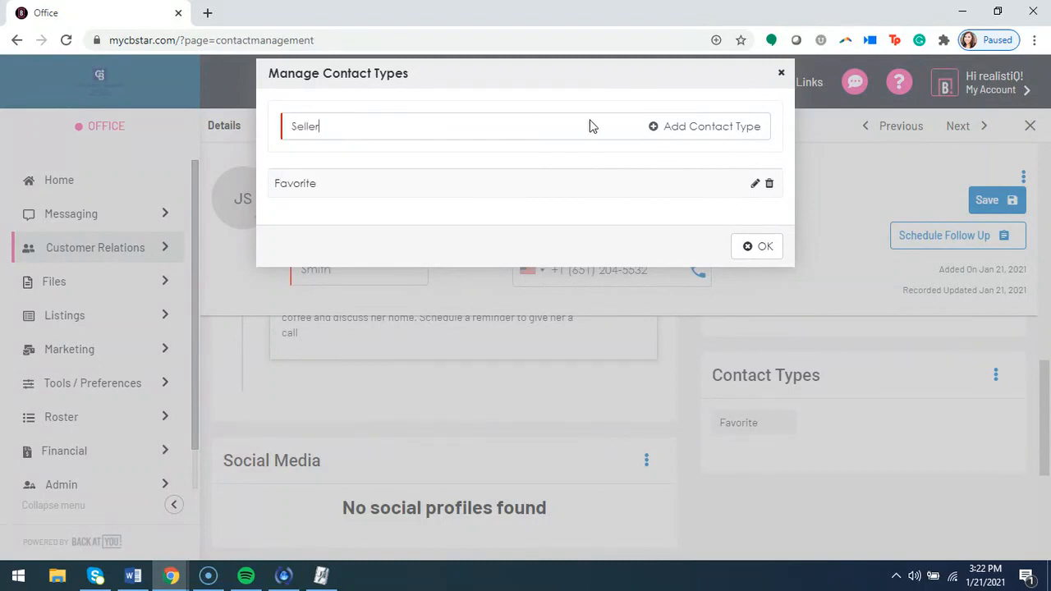
left_click(706, 127)
left_click(451, 124)
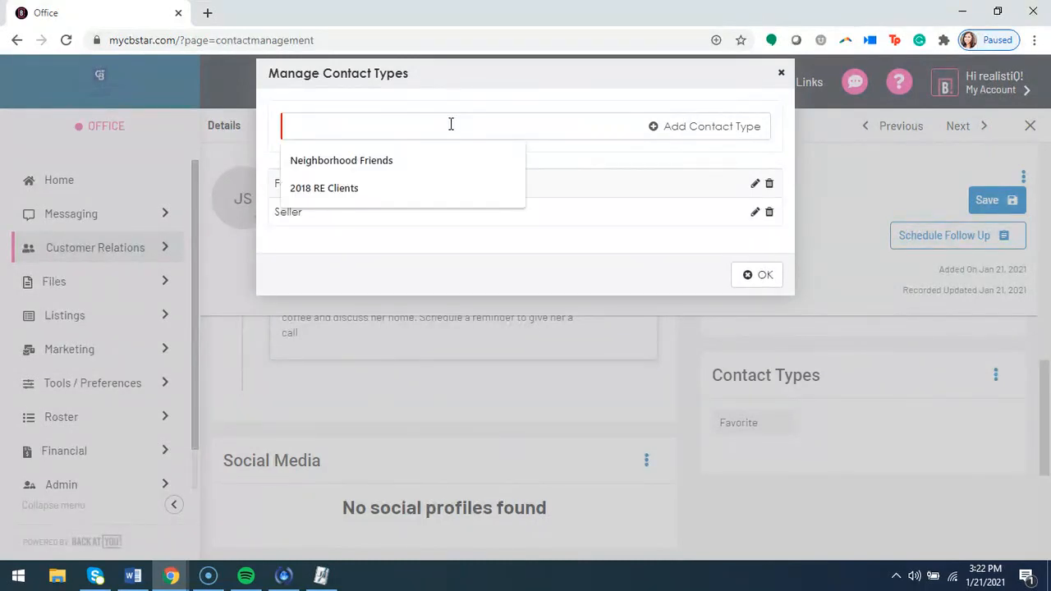
type("Potential Sel")
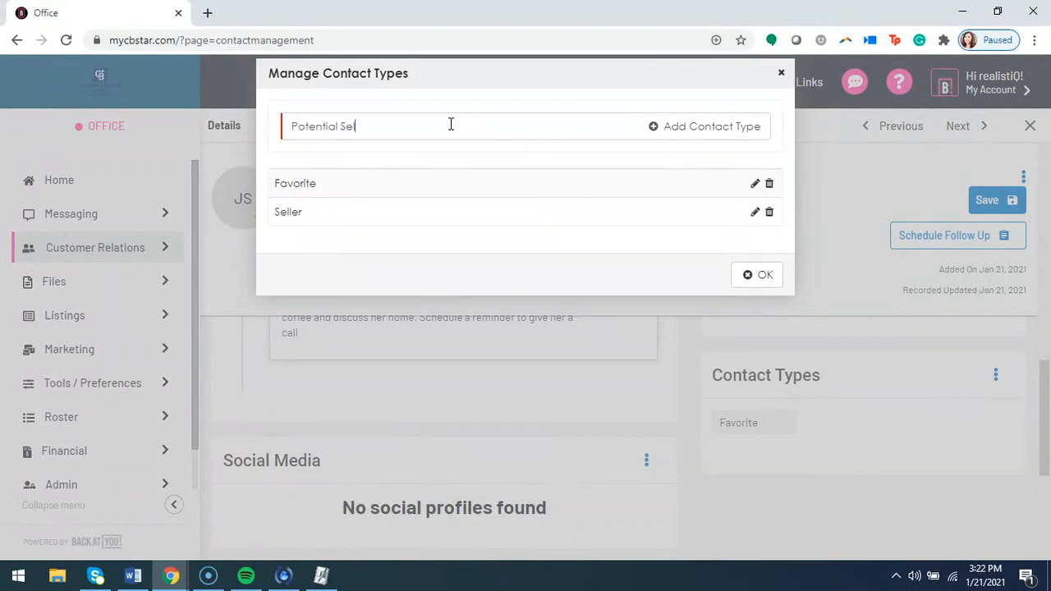
type("ler")
left_click(729, 127)
Step: Add PTA, Referrals, SOI and Buyers as further contact types
left_click(401, 119)
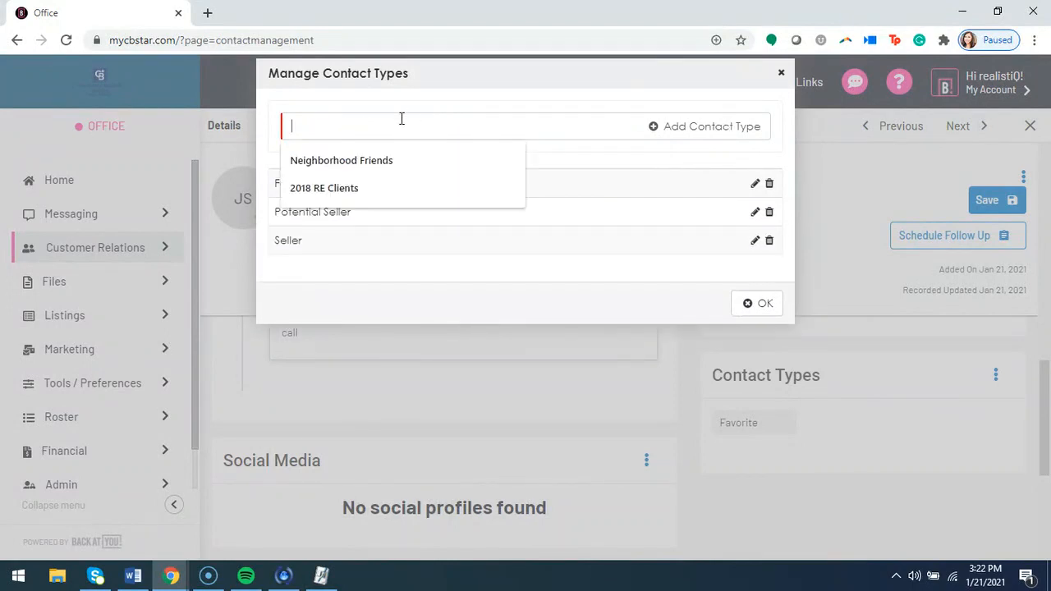
type("PTA")
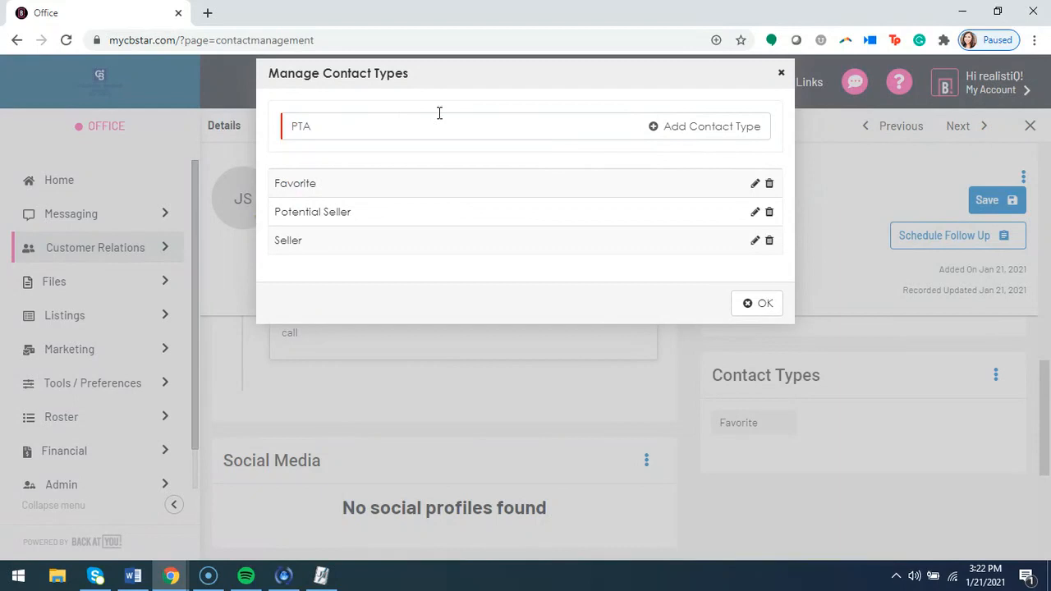
left_click(685, 123)
left_click(322, 128)
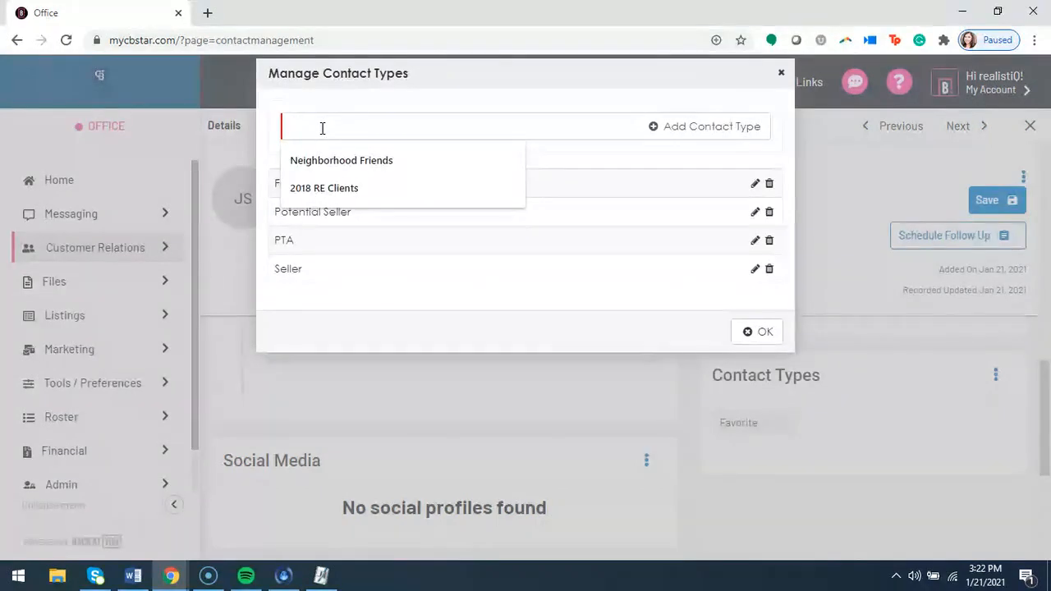
type("Referral")
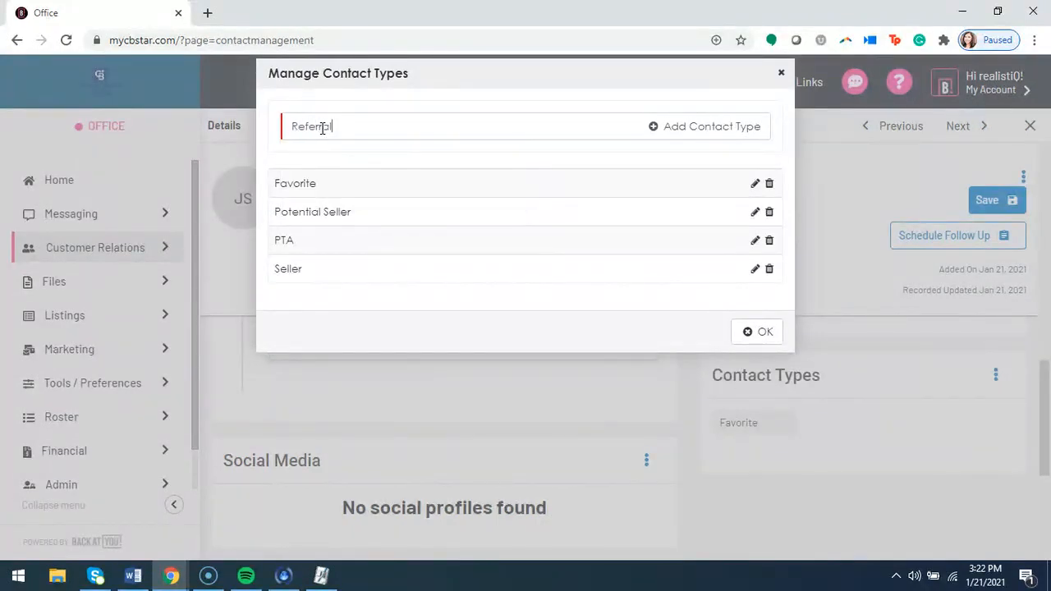
type("s")
left_click(706, 124)
left_click(457, 134)
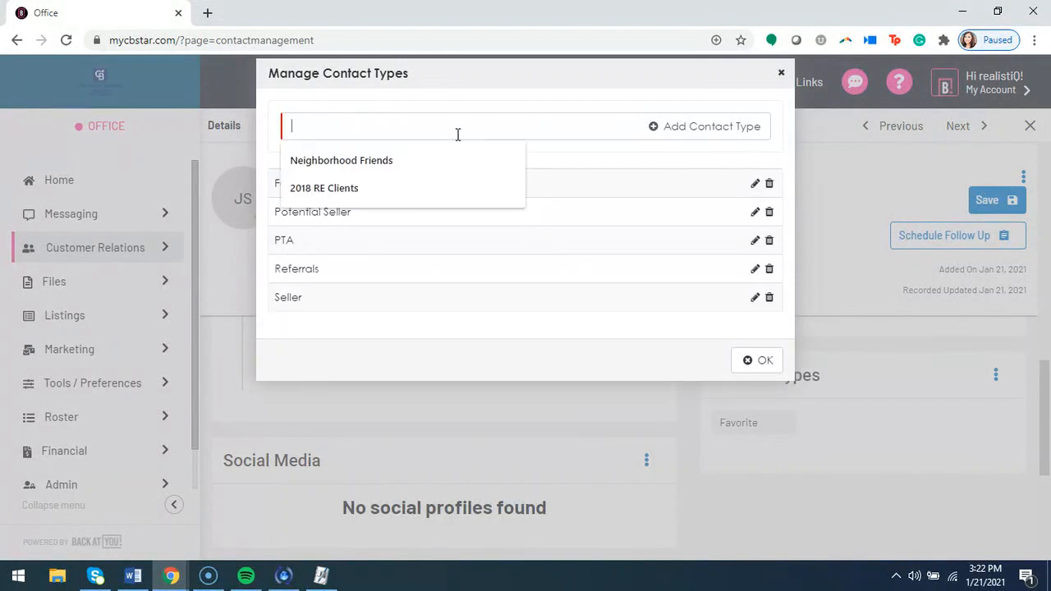
type("SOI")
left_click(654, 129)
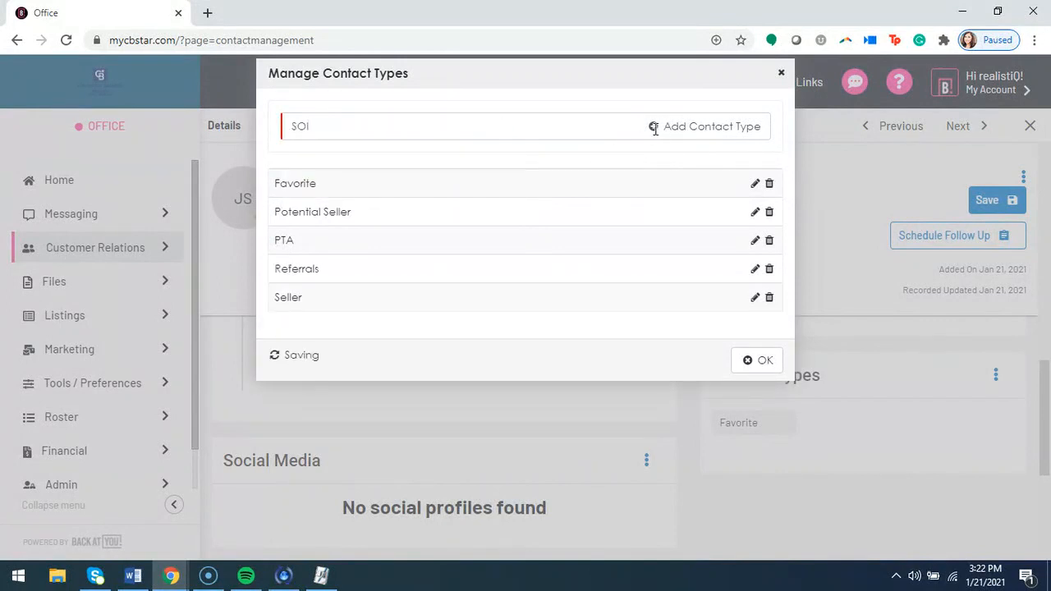
left_click(336, 125)
type("B")
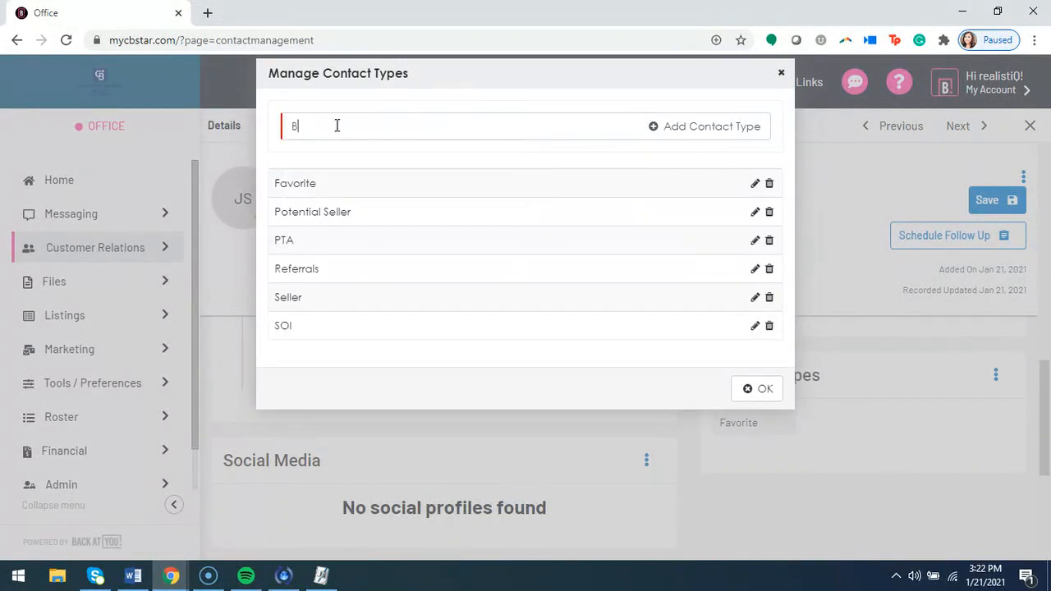
type("Uyers")
left_click(697, 127)
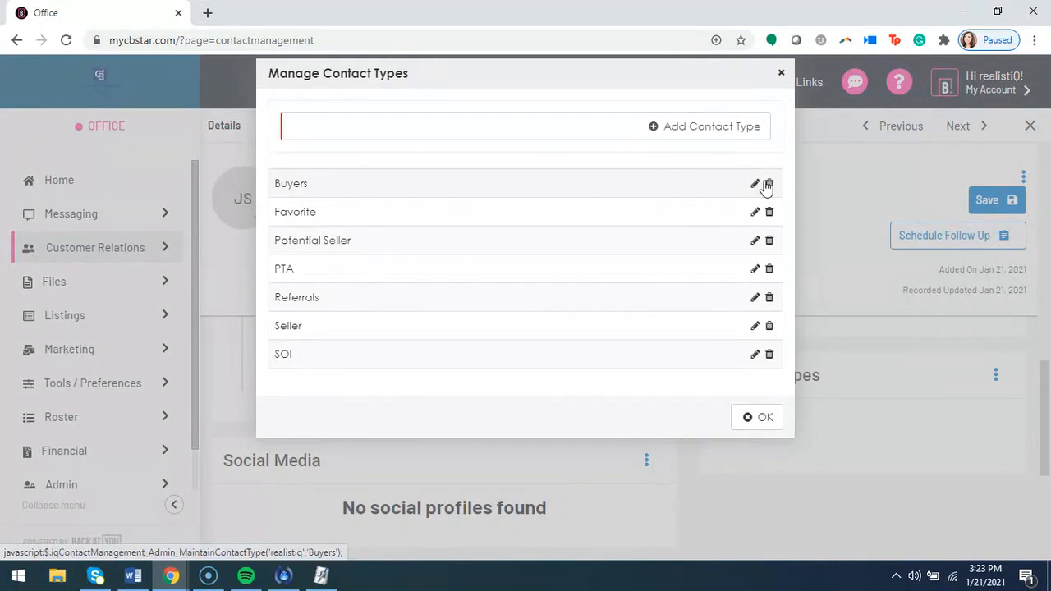
Step: Close the type manager and tag the contact as PTA, Potential Seller and SOI
left_click(756, 419)
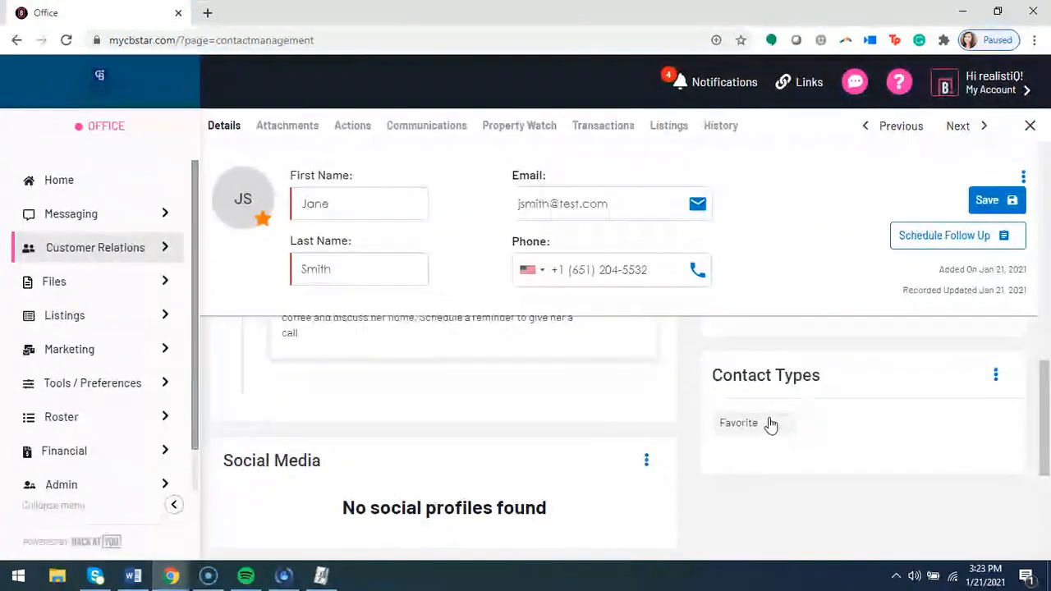
left_click(996, 381)
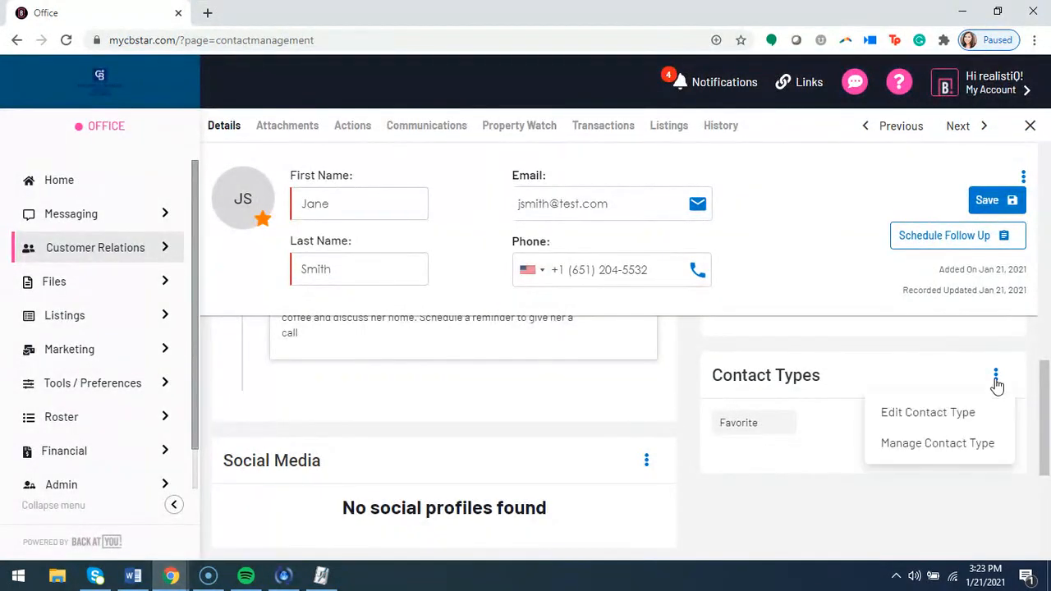
left_click(930, 416)
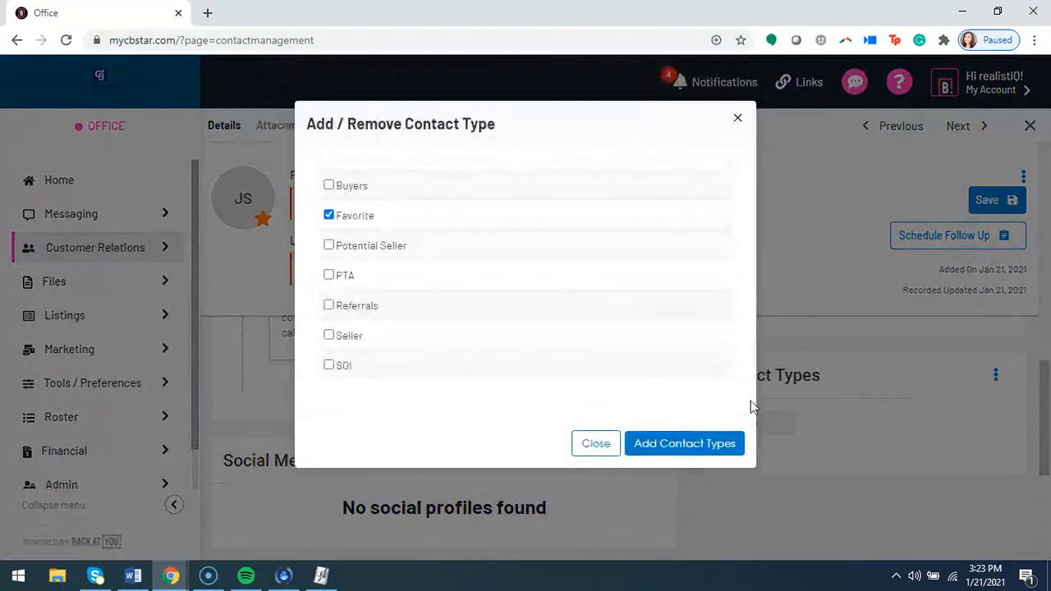
left_click(329, 276)
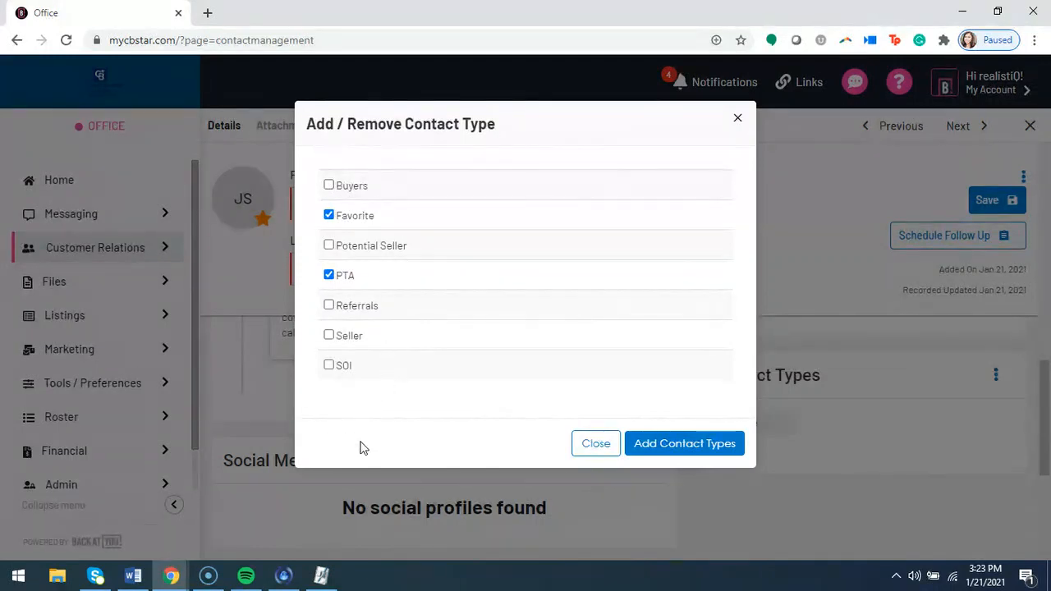
left_click(328, 245)
left_click_drag(354, 282, 335, 281)
left_click(384, 286)
left_click(328, 366)
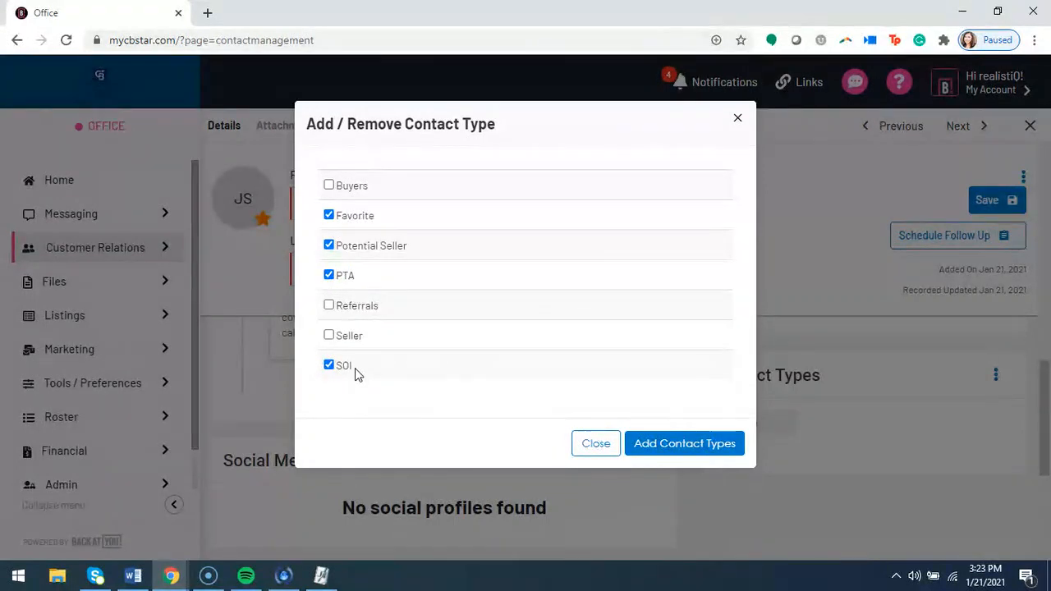
left_click(666, 450)
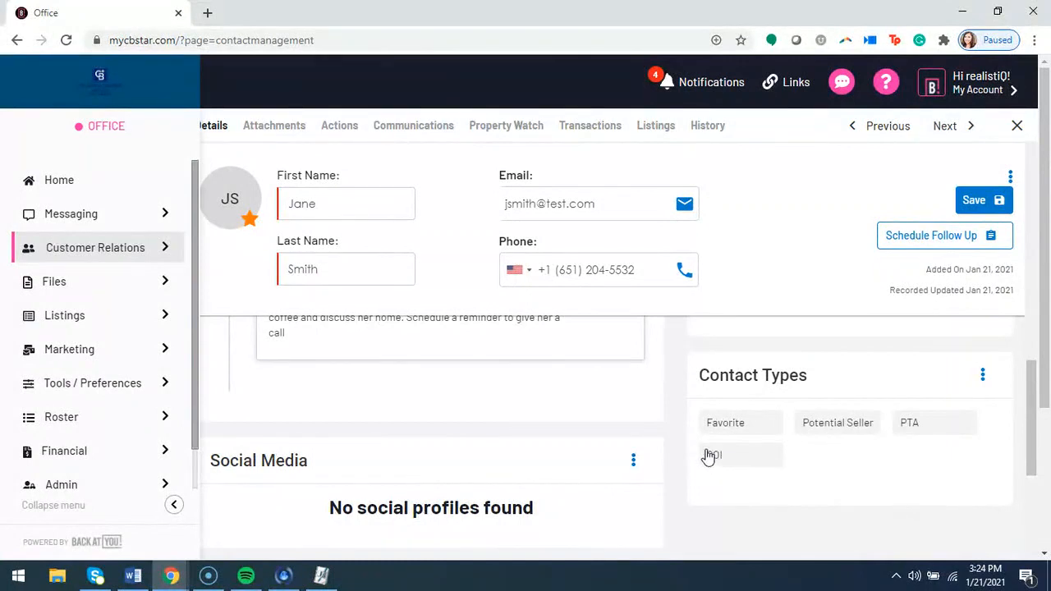
Step: Scroll down to the transaction fields and back up to the Action Plans card
scroll(677, 438, "down", 2)
scroll(676, 444, "up", 2)
scroll(648, 384, "down", 4)
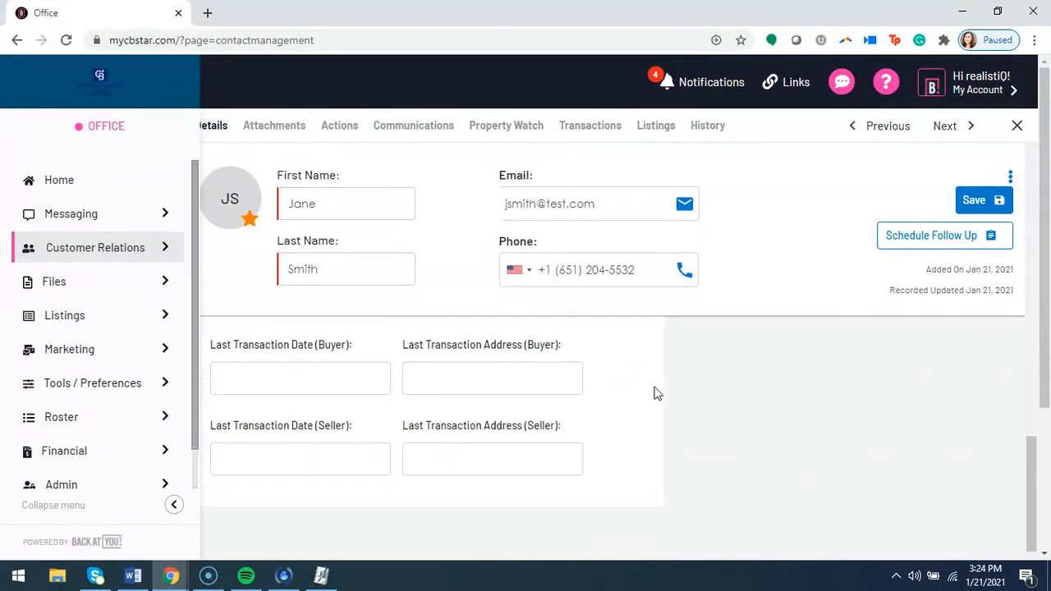
scroll(523, 366, "up", 5)
scroll(654, 433, "up", 3)
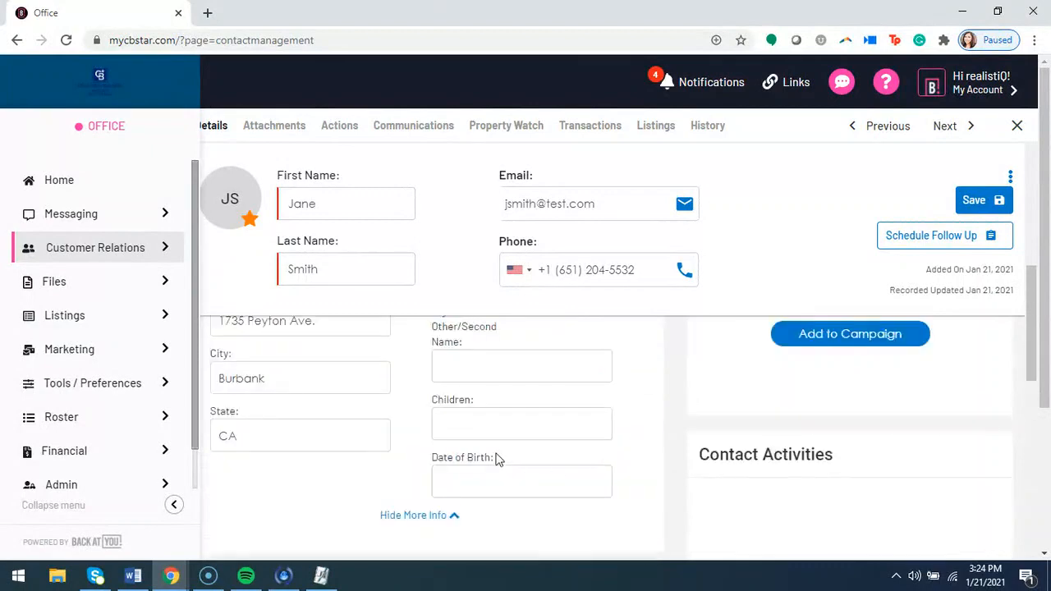
scroll(662, 446, "down", 1)
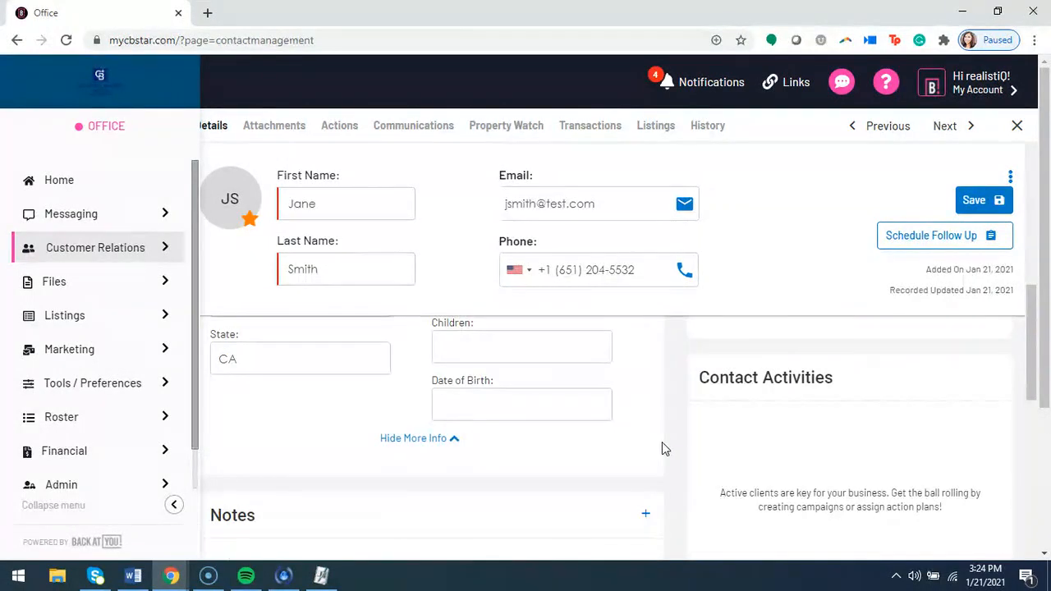
scroll(661, 446, "up", 2)
scroll(674, 443, "up", 2)
scroll(674, 436, "up", 4)
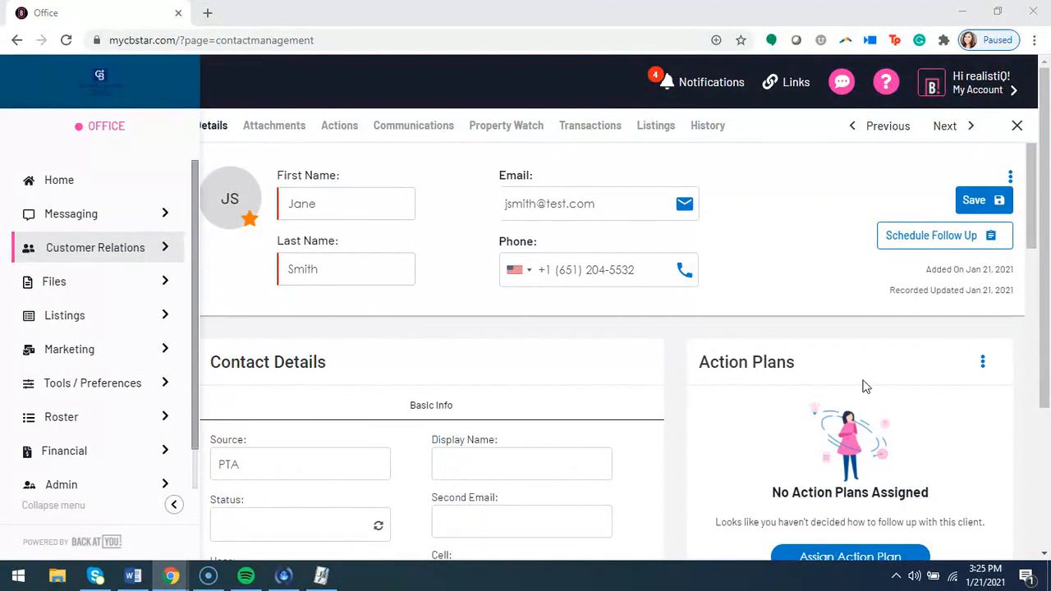
Step: Switch to the Attachments tab, which shows no files or folders
left_click(271, 127)
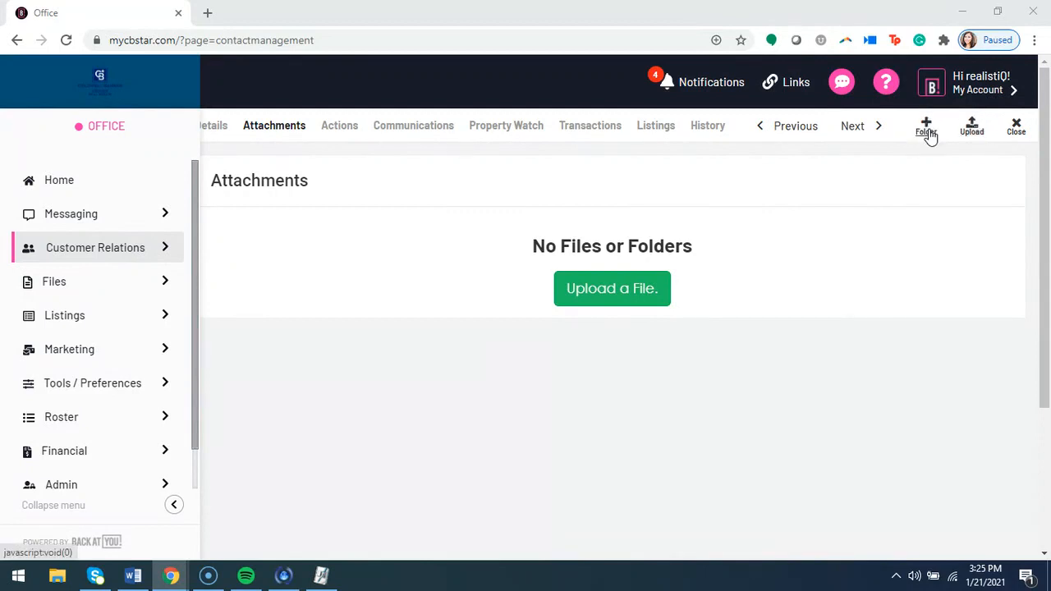
Step: View the Actions tab and inspect the pending 'Call and set up a coffee date' task's menu
left_click(339, 133)
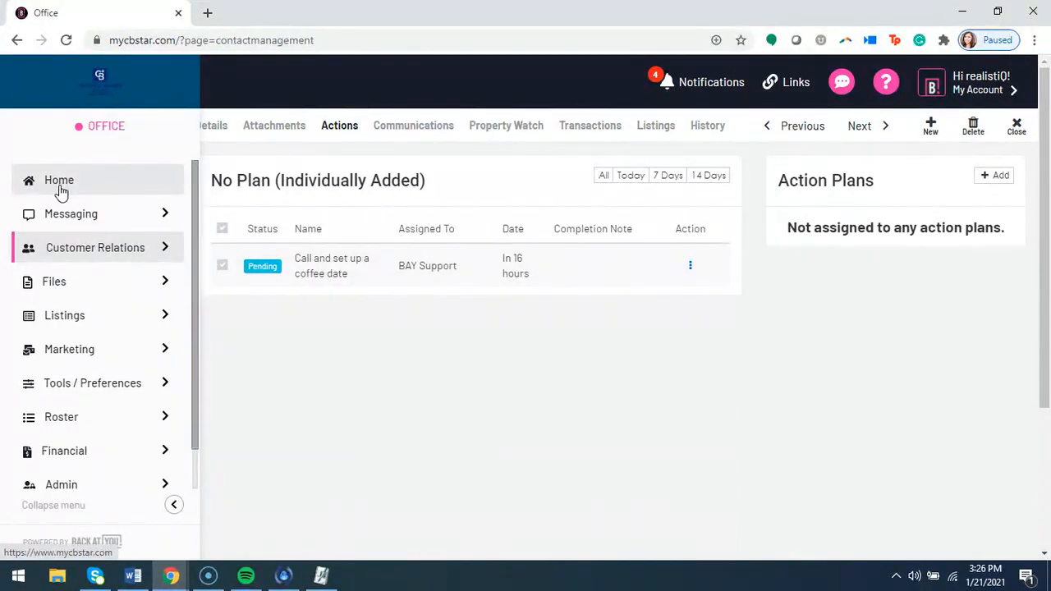
left_click(690, 265)
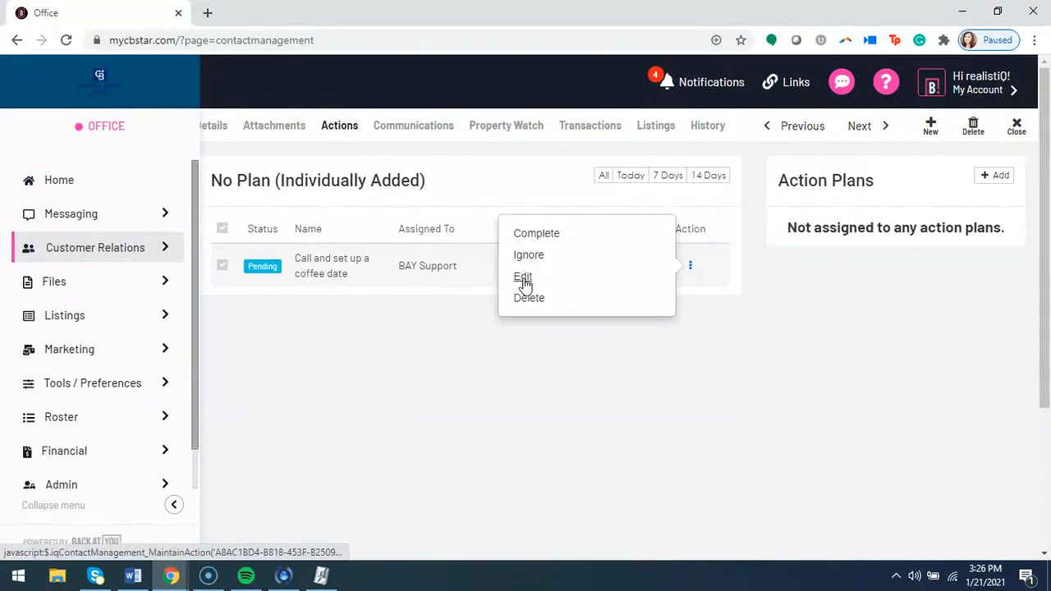
left_click(884, 382)
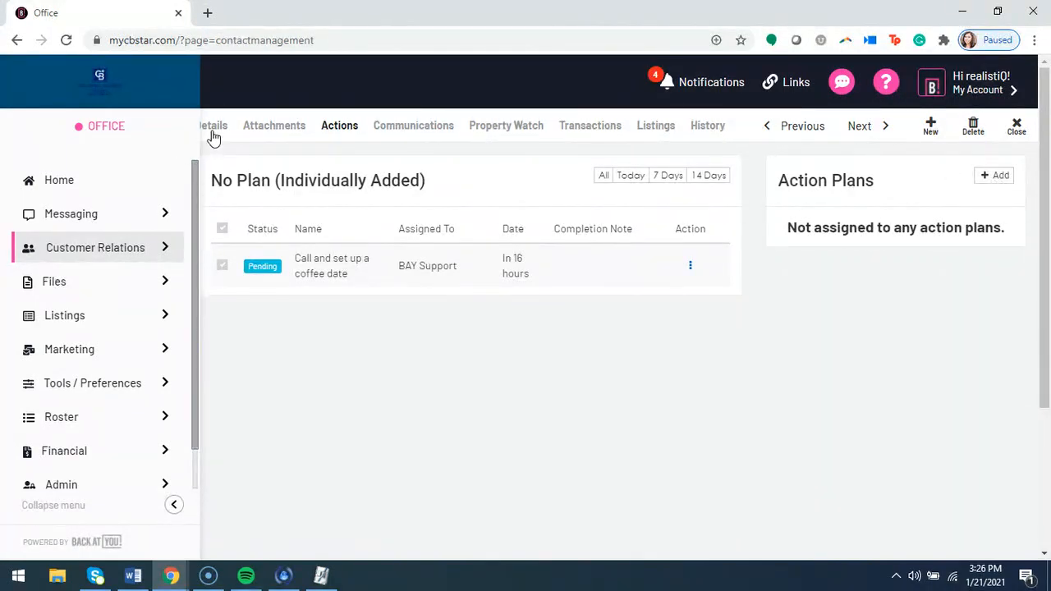
Step: Add the BAY Seller Action Plan to the contact
left_click(1000, 176)
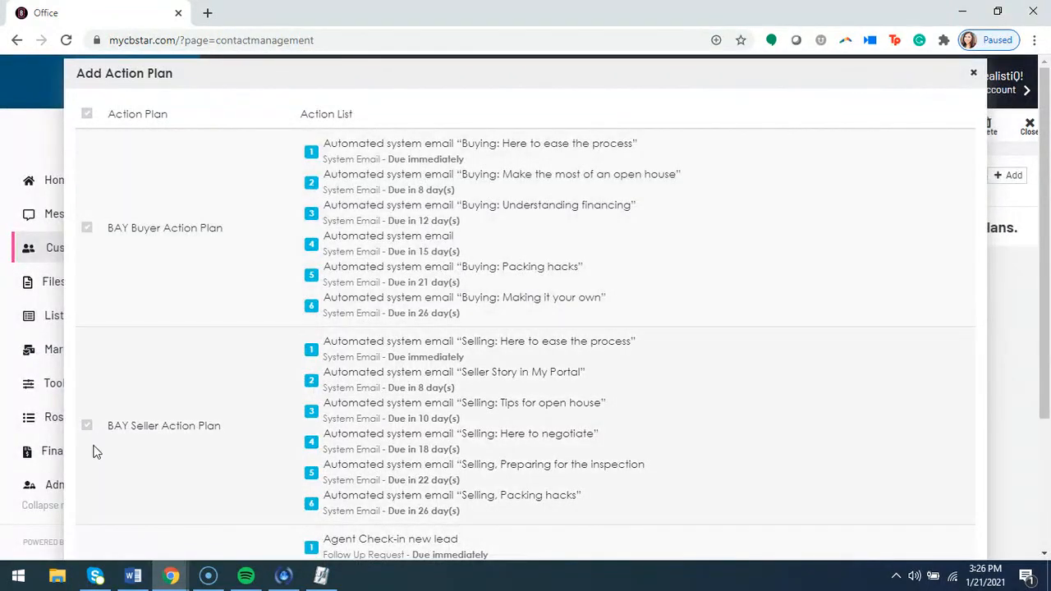
scroll(821, 373, "down", 2)
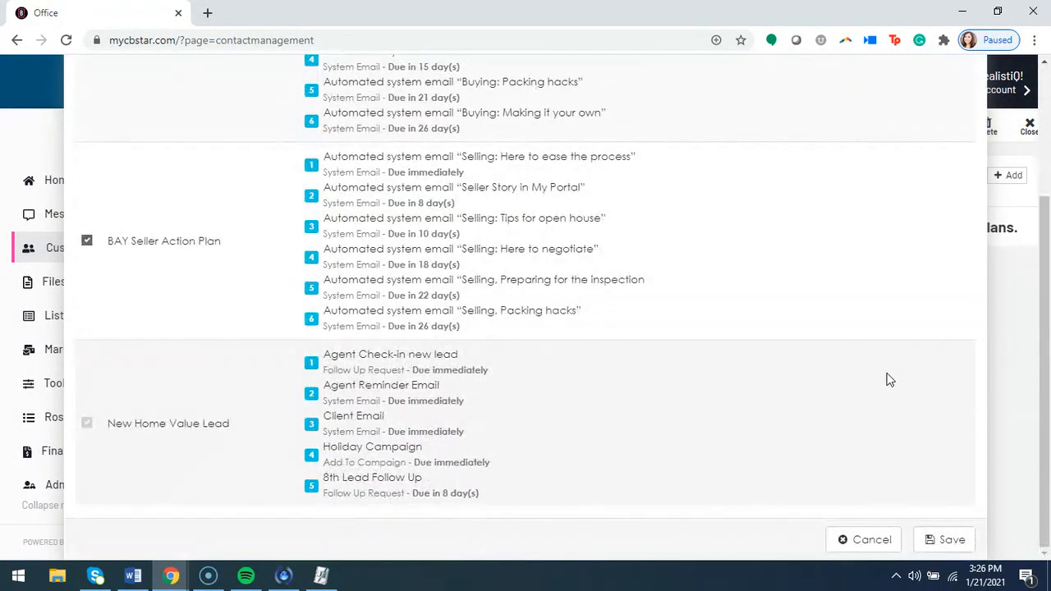
left_click(944, 539)
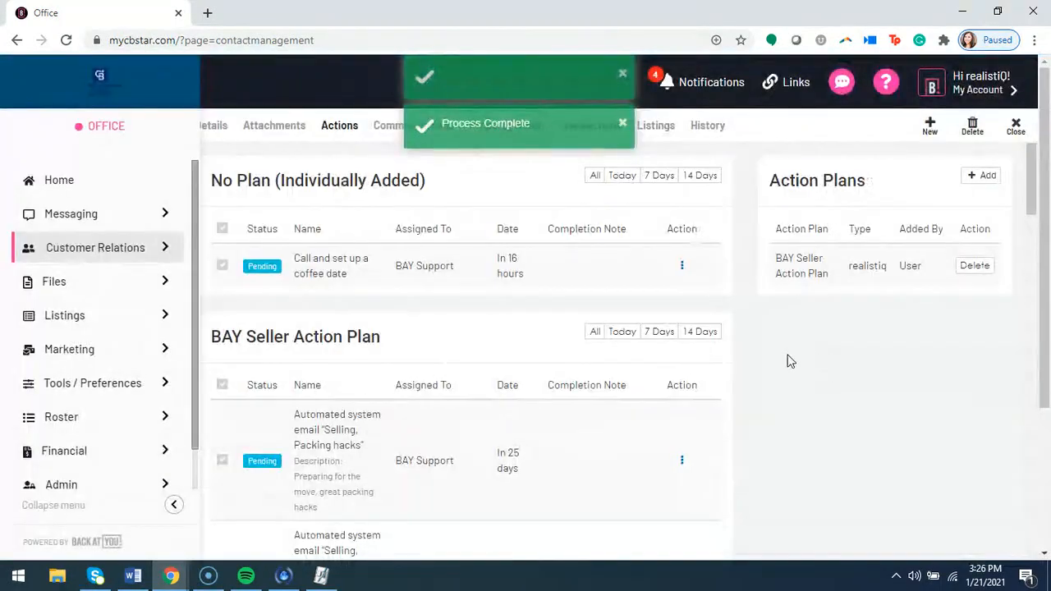
scroll(485, 372, "down", 2)
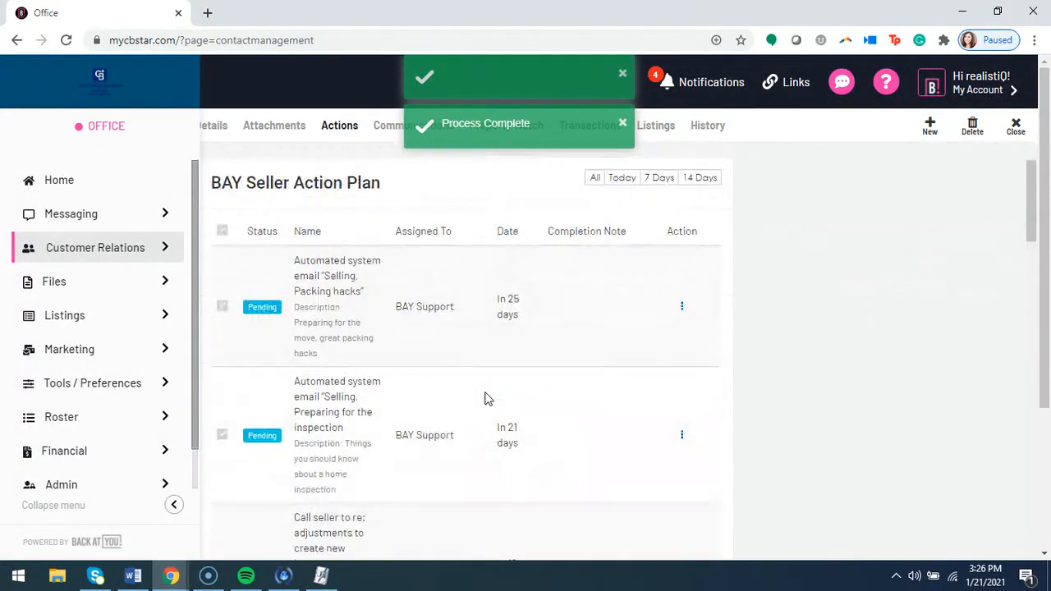
scroll(483, 399, "up", 1)
left_click_drag(383, 260, 308, 260)
left_click(309, 260)
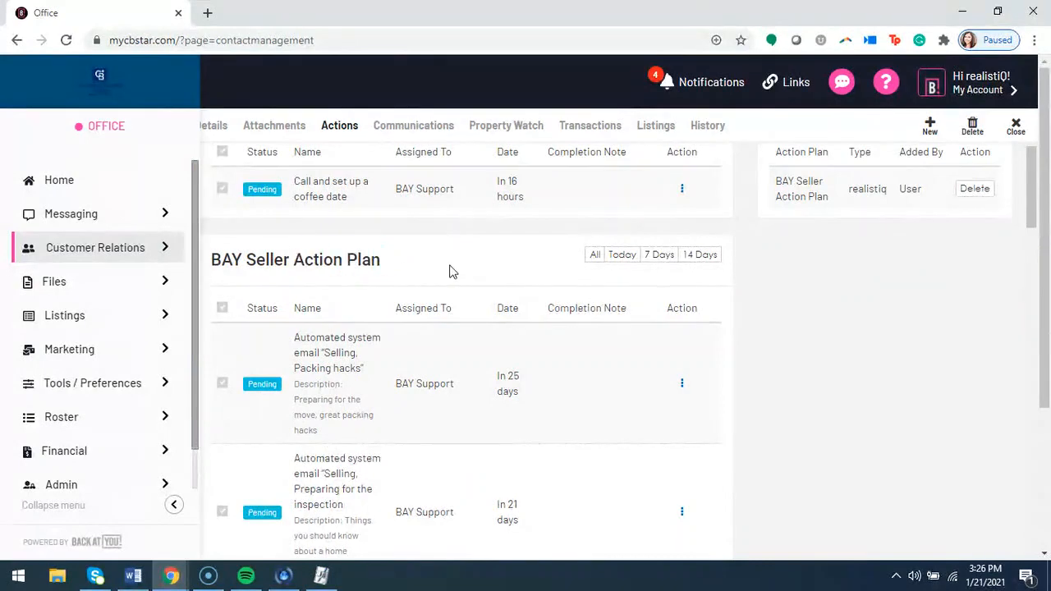
Step: Delete the open-house tips email and the MLS check-in task from the plan
scroll(495, 380, "down", 6)
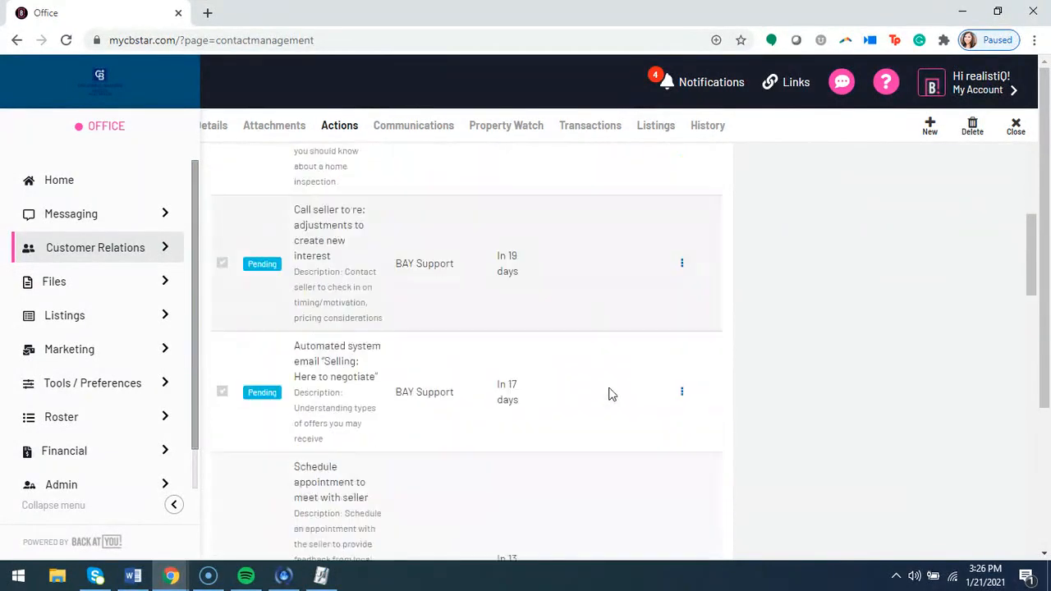
left_click(682, 427)
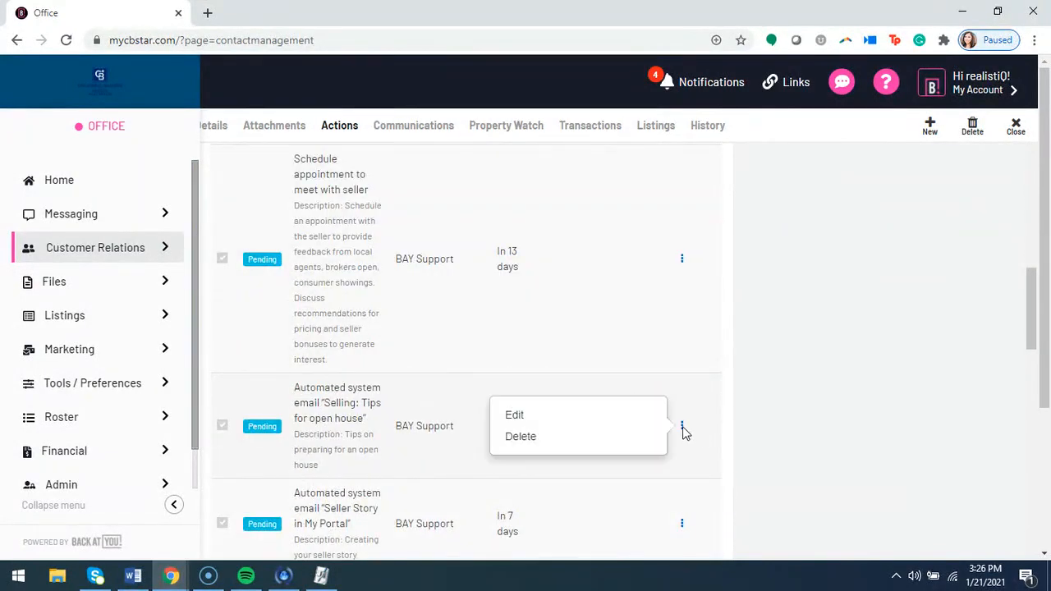
left_click(521, 438)
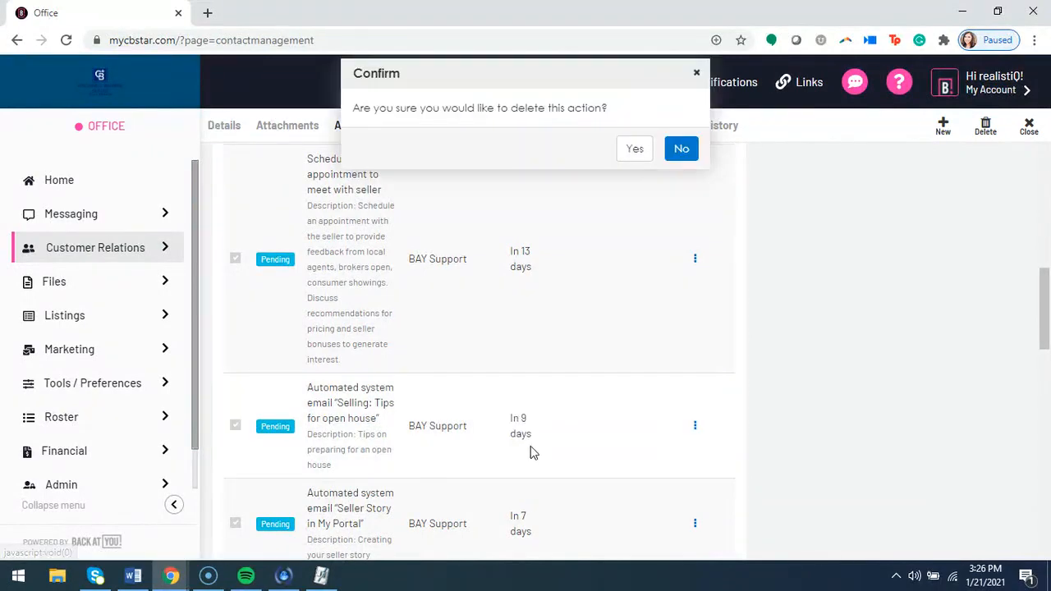
left_click(649, 156)
scroll(620, 353, "down", 8)
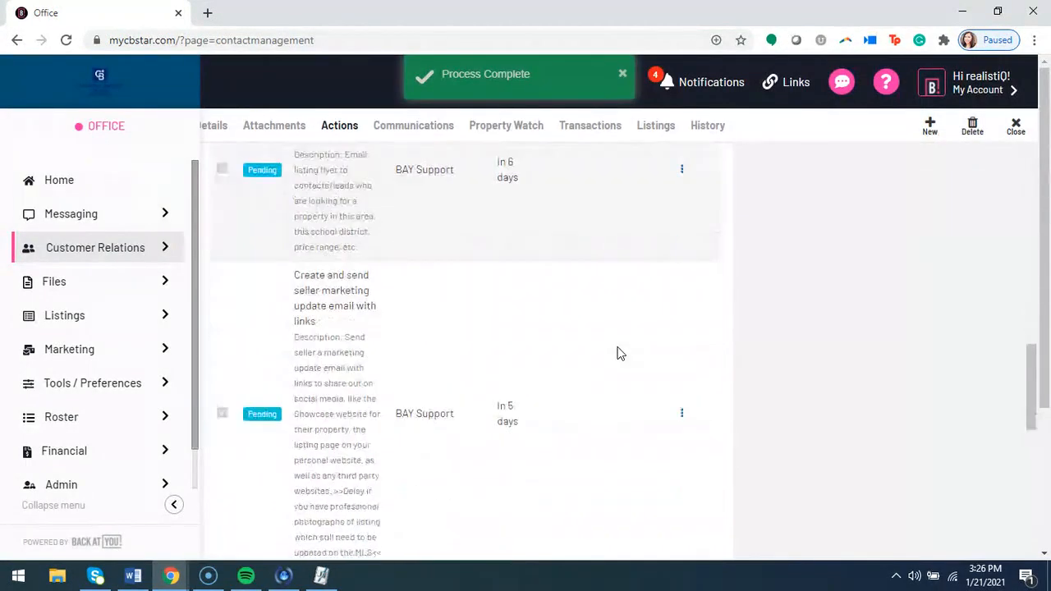
scroll(619, 353, "down", 4)
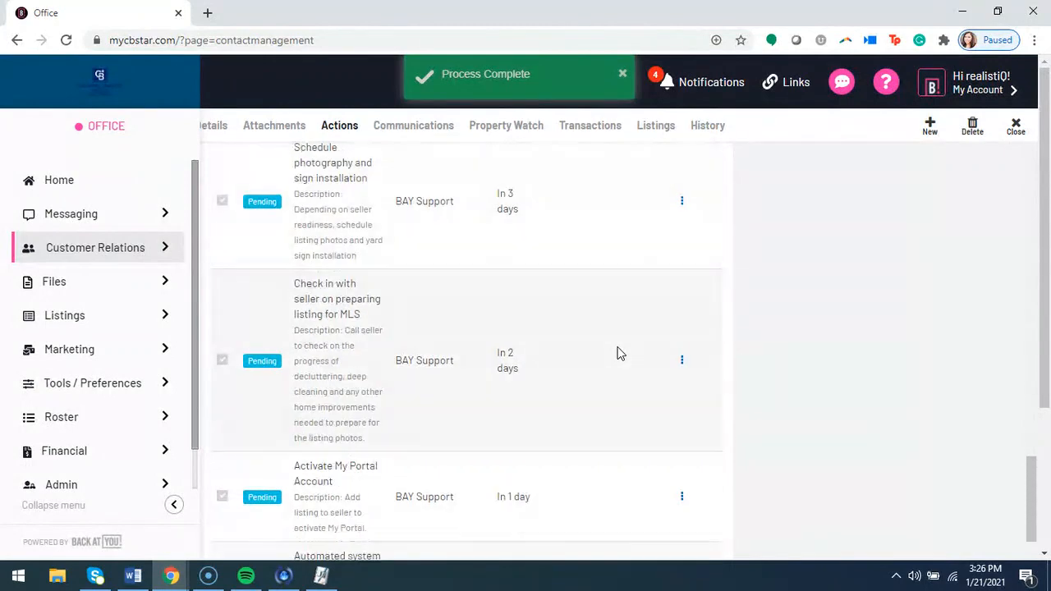
left_click(681, 361)
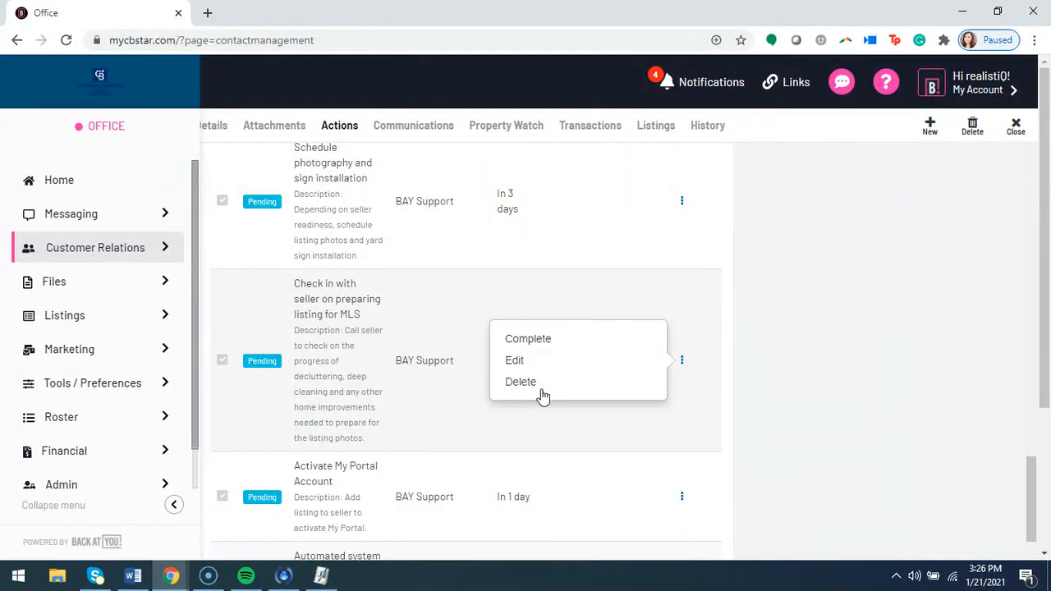
left_click(519, 383)
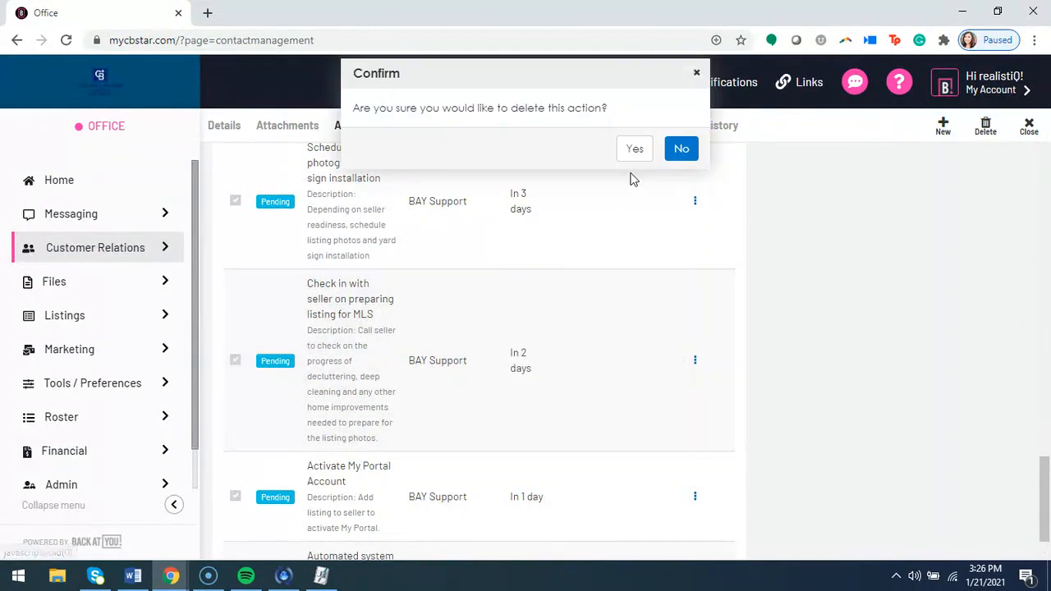
left_click(633, 148)
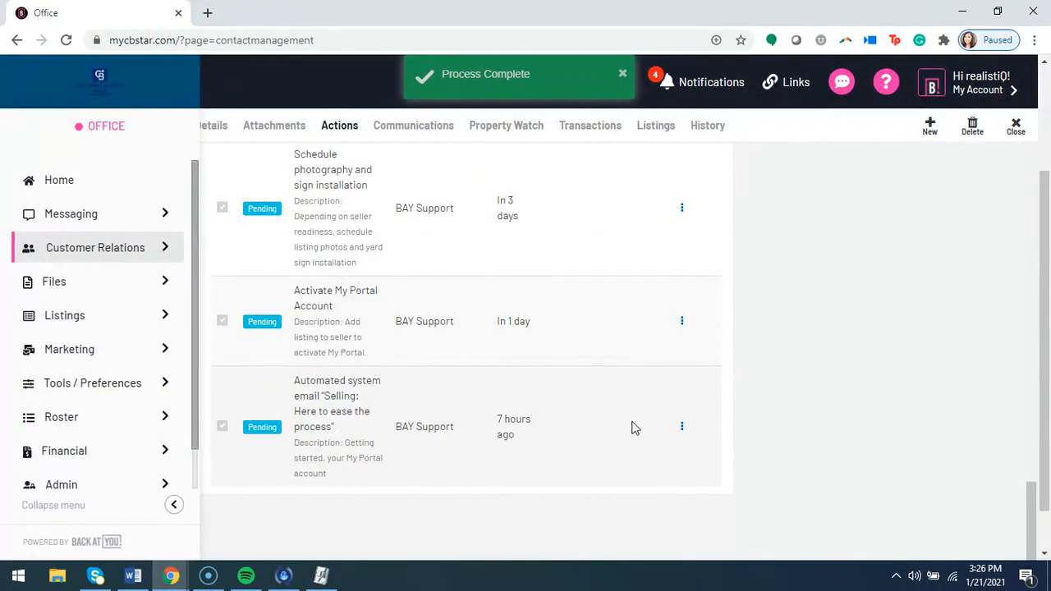
Step: Return to the Home dashboard
scroll(618, 431, "up", 10)
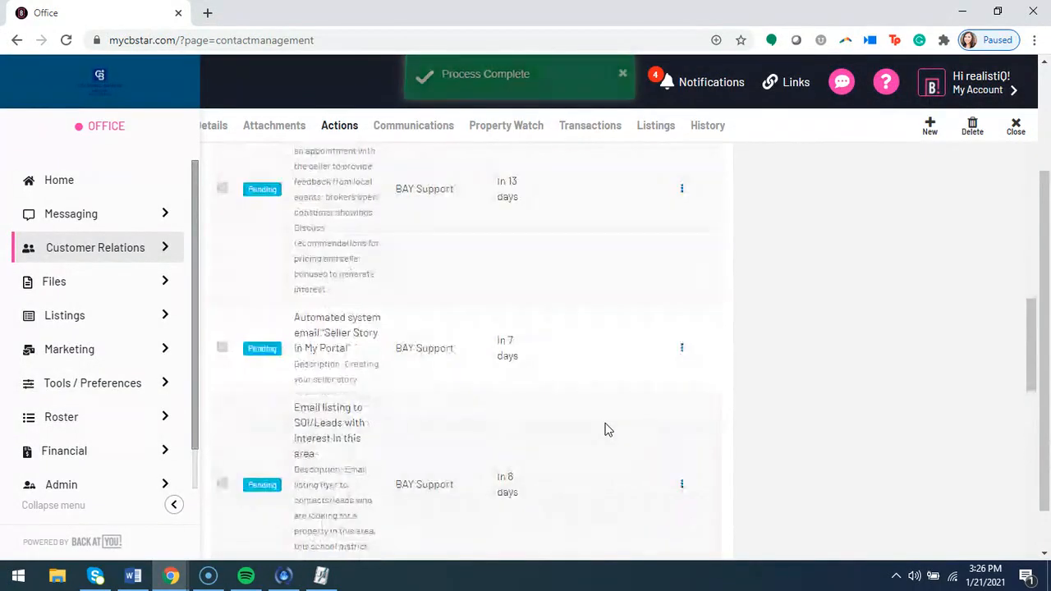
scroll(605, 429, "up", 1)
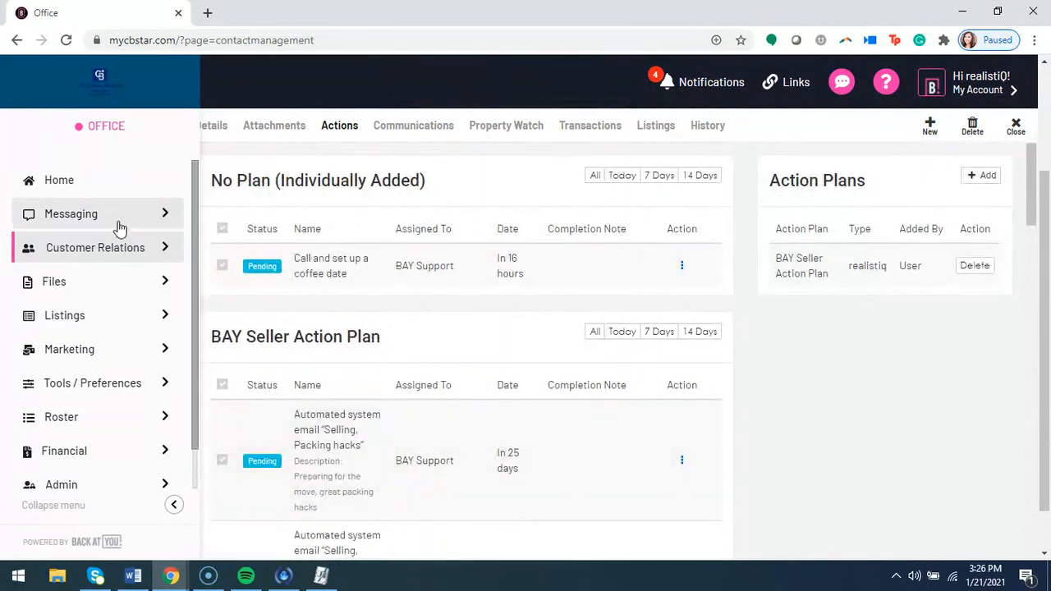
left_click(74, 186)
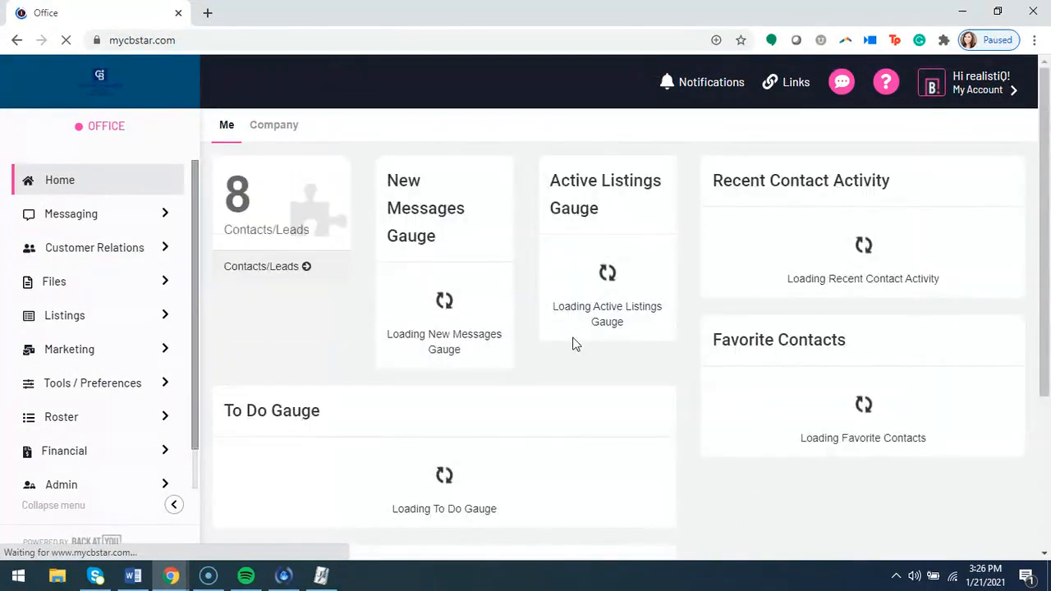
Step: Complete the coffee-date to-do as a phone call noting 'LVM. Will try again', with No Follow-up
scroll(429, 344, "down", 1)
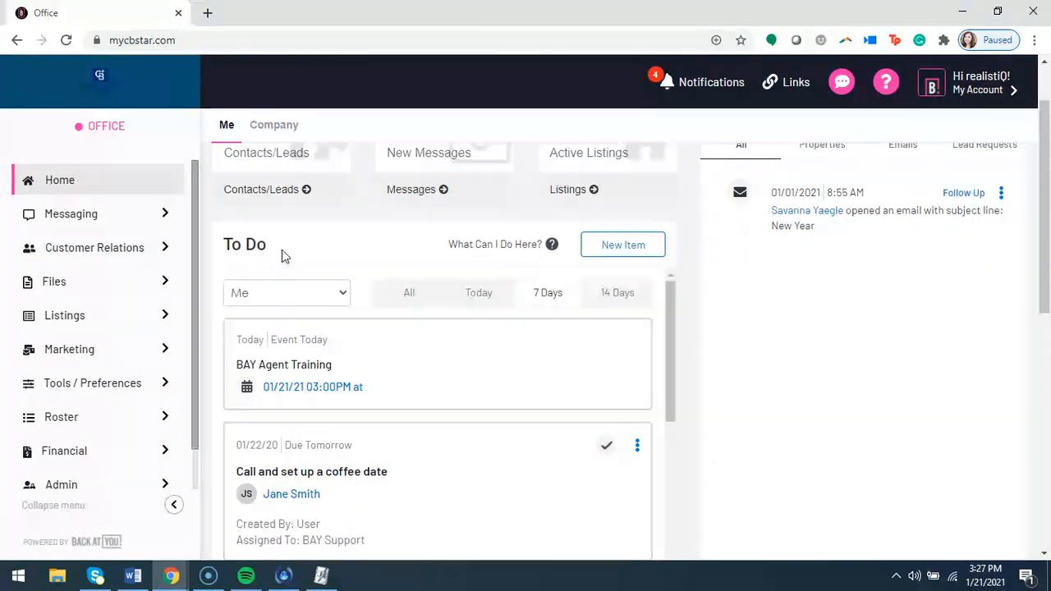
scroll(495, 441, "down", 1)
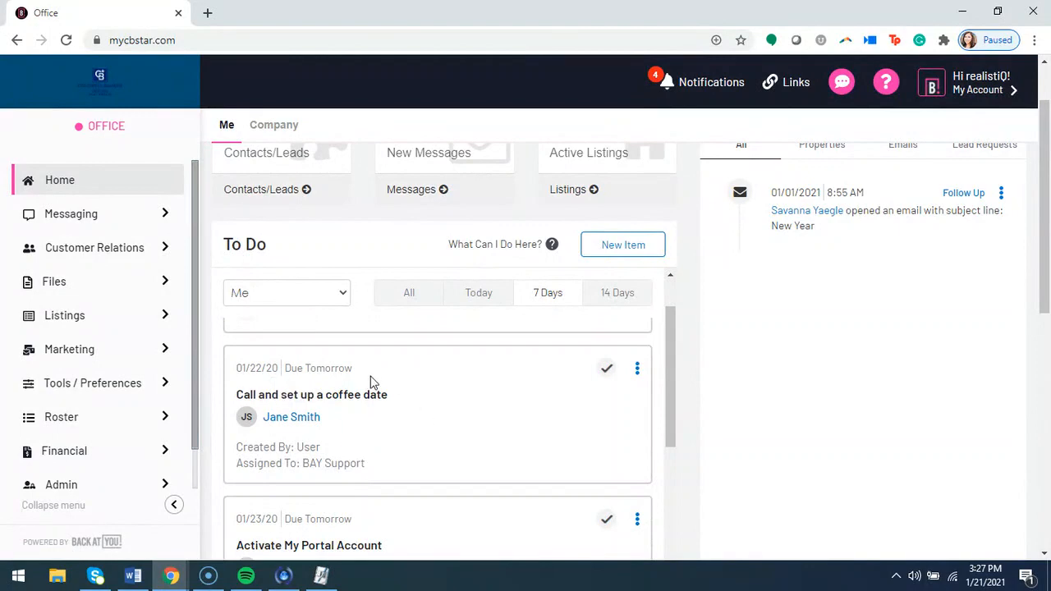
scroll(393, 444, "down", 2)
scroll(438, 373, "down", 3)
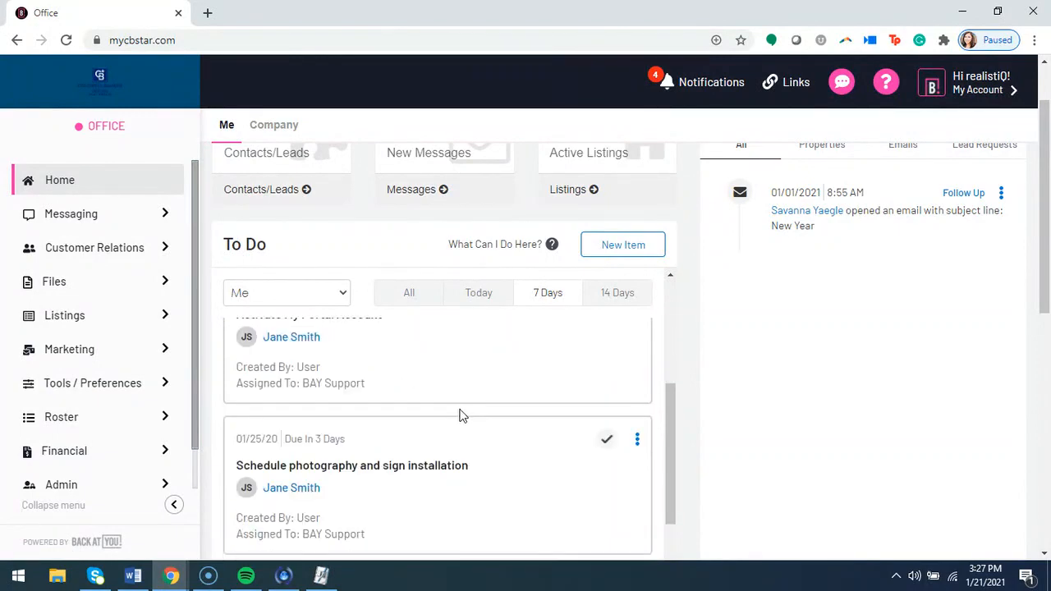
scroll(442, 443, "down", 2)
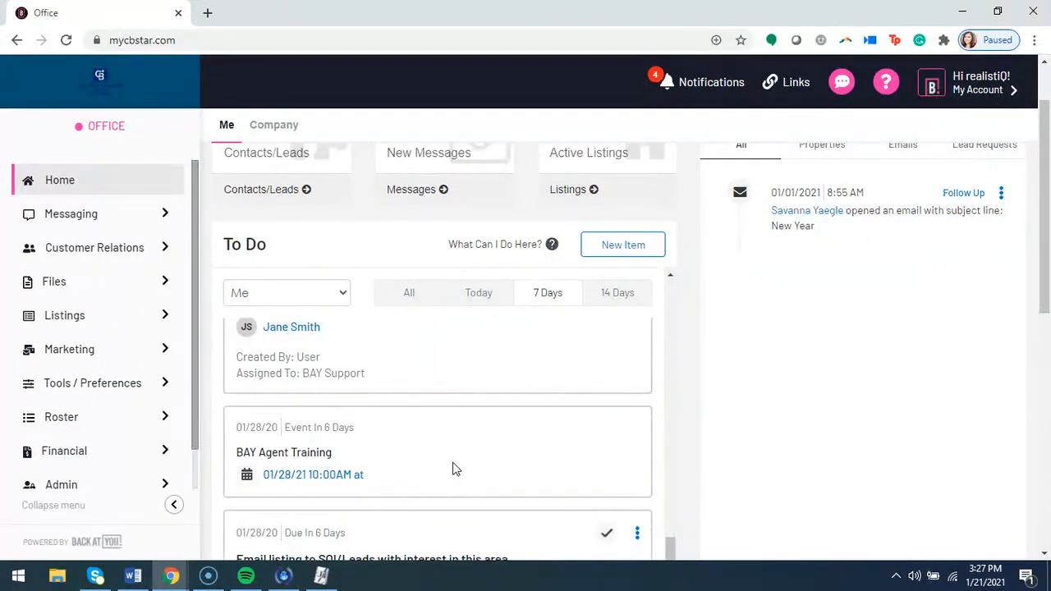
scroll(456, 468, "up", 10)
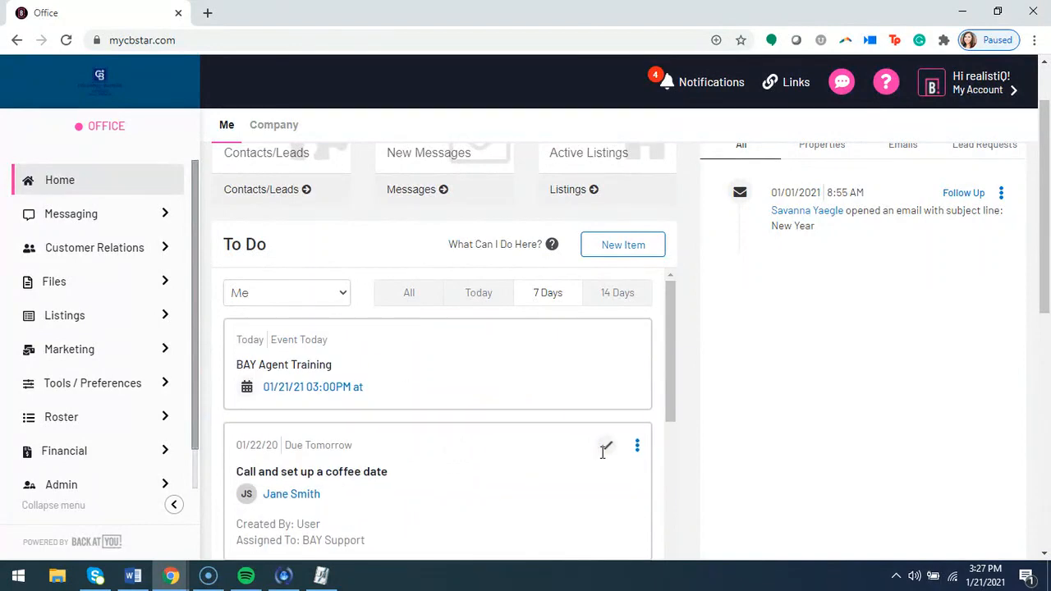
left_click(606, 450)
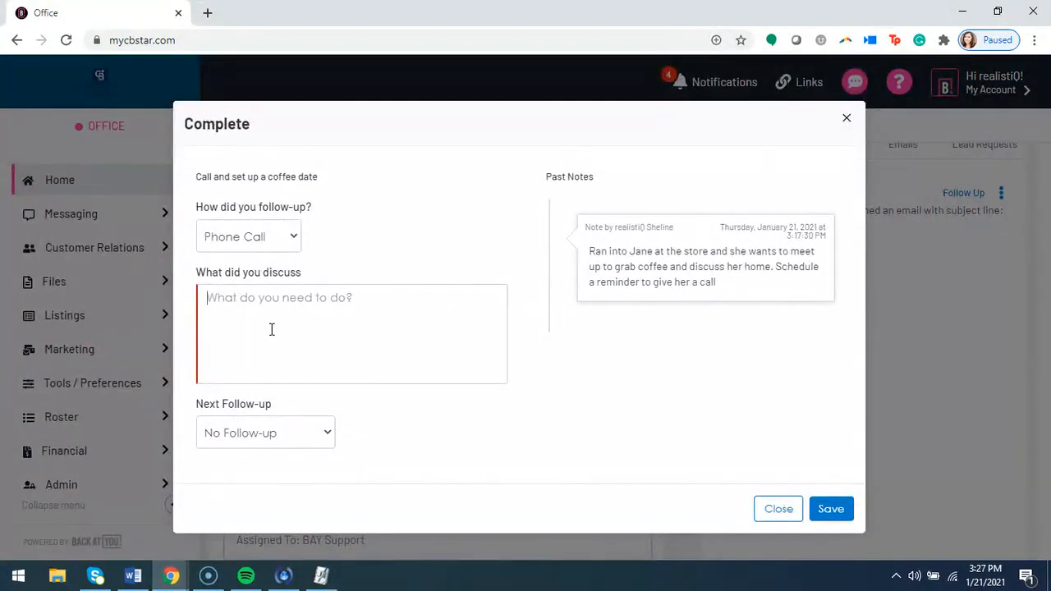
type("LVM.")
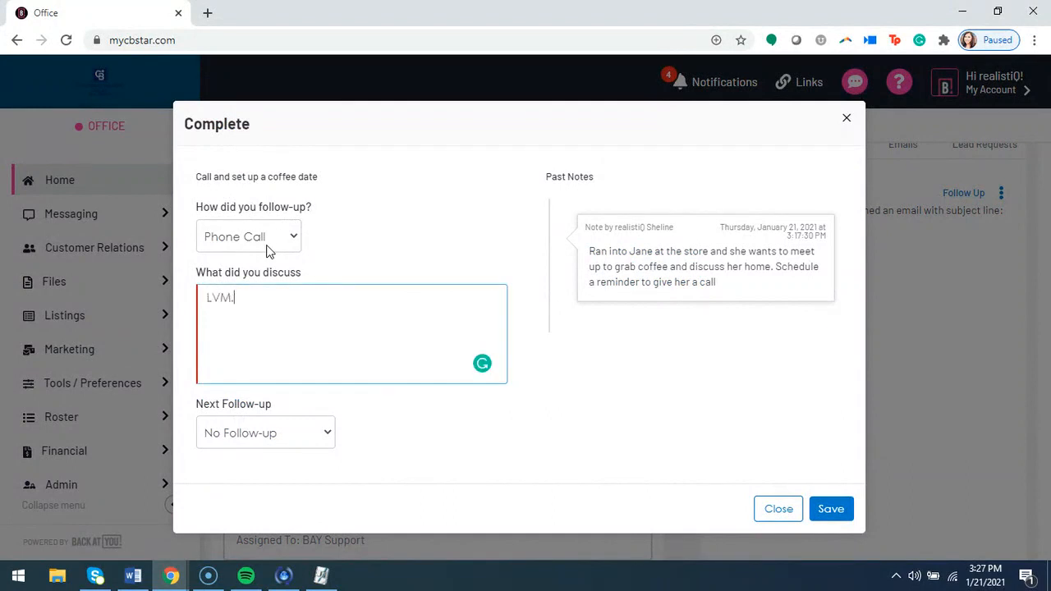
type(" Will try again")
left_click(312, 435)
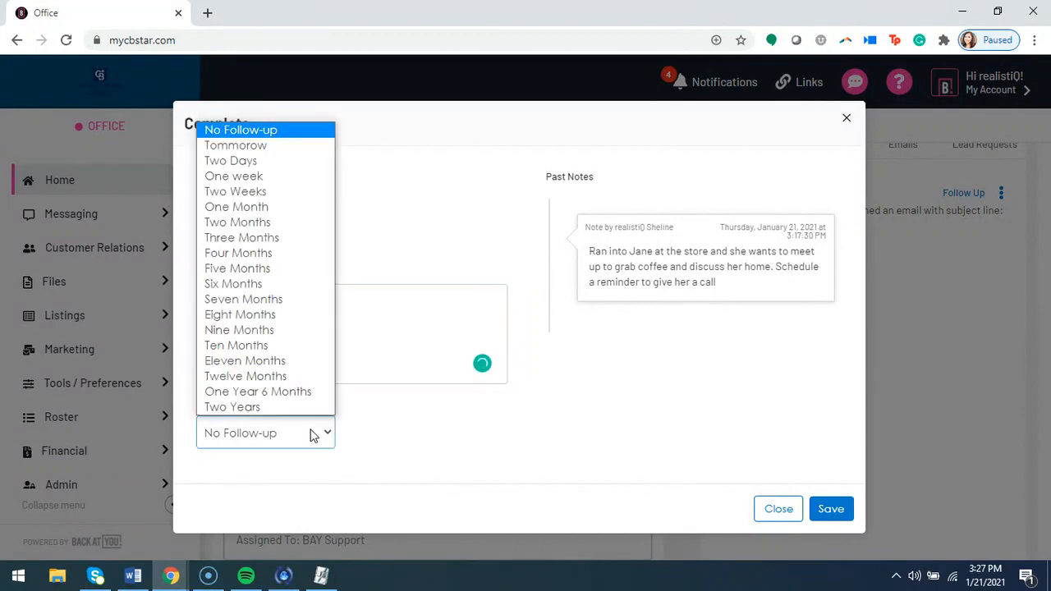
left_click(500, 469)
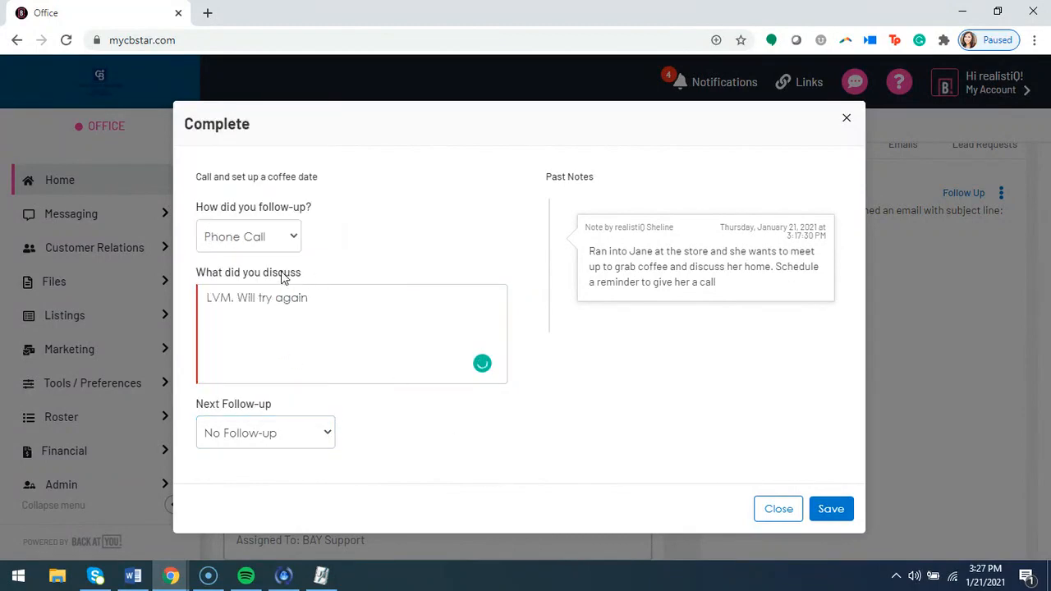
left_click(828, 509)
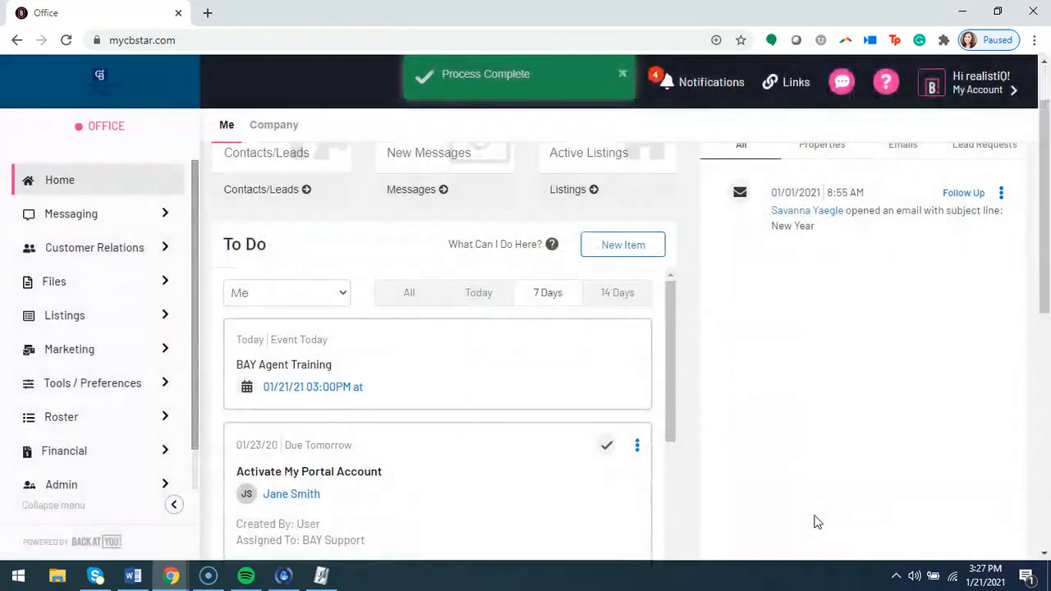
Step: Open the favourite contact's record and view its Actions list
scroll(429, 403, "up", 1)
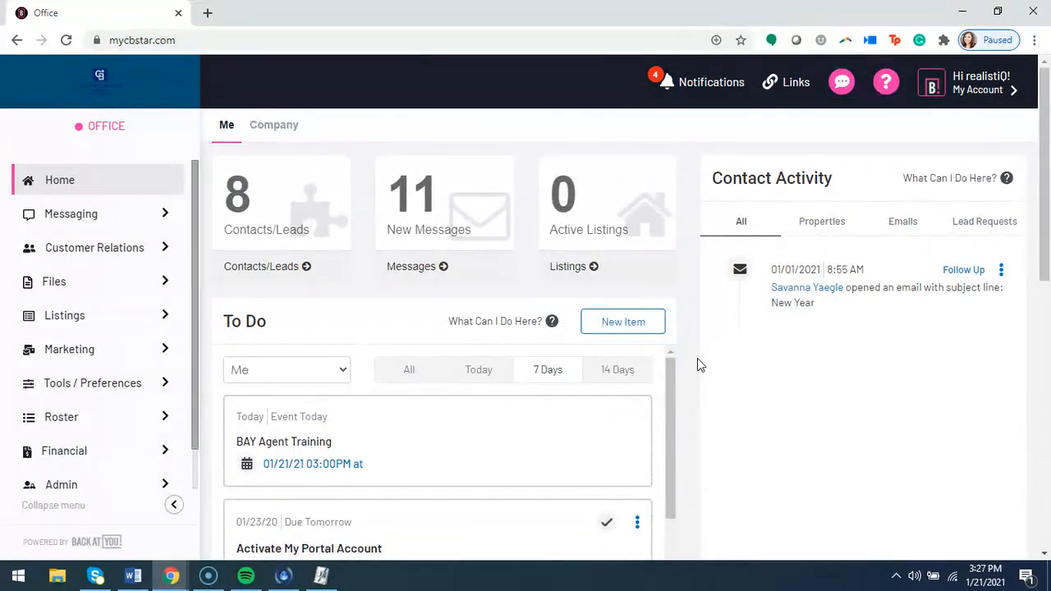
scroll(704, 369, "down", 5)
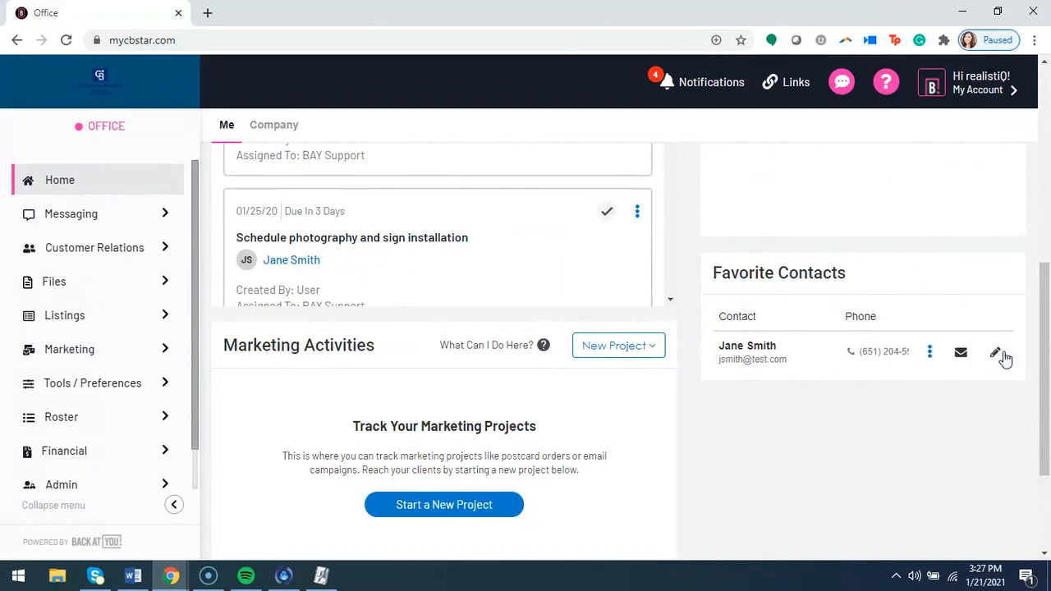
left_click(994, 356)
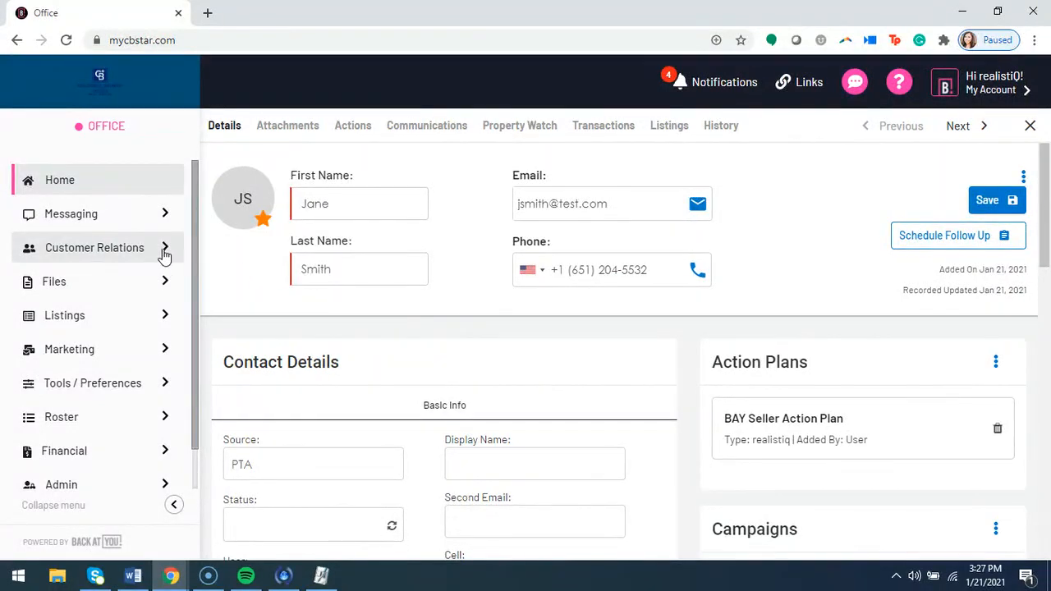
left_click(349, 130)
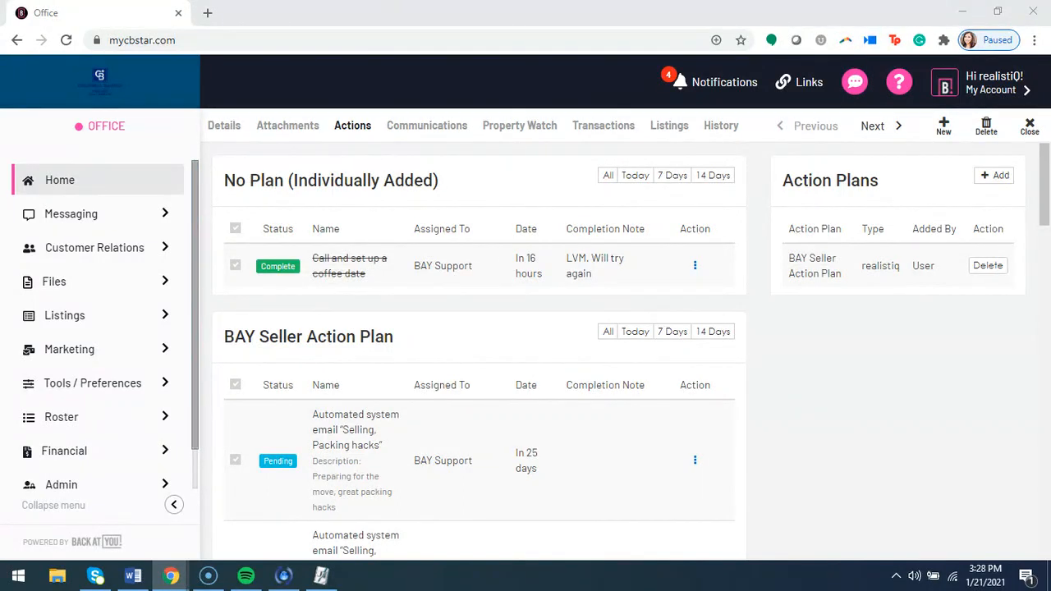
Step: Review the contact's Details form, then close the contact record
left_click(227, 133)
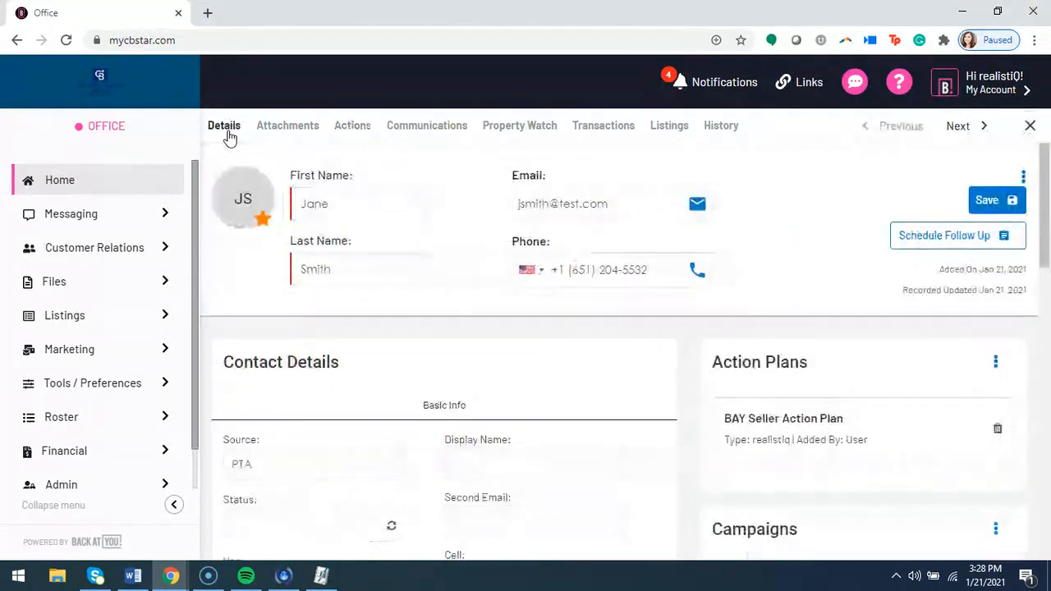
scroll(365, 404, "down", 1)
scroll(490, 463, "down", 1)
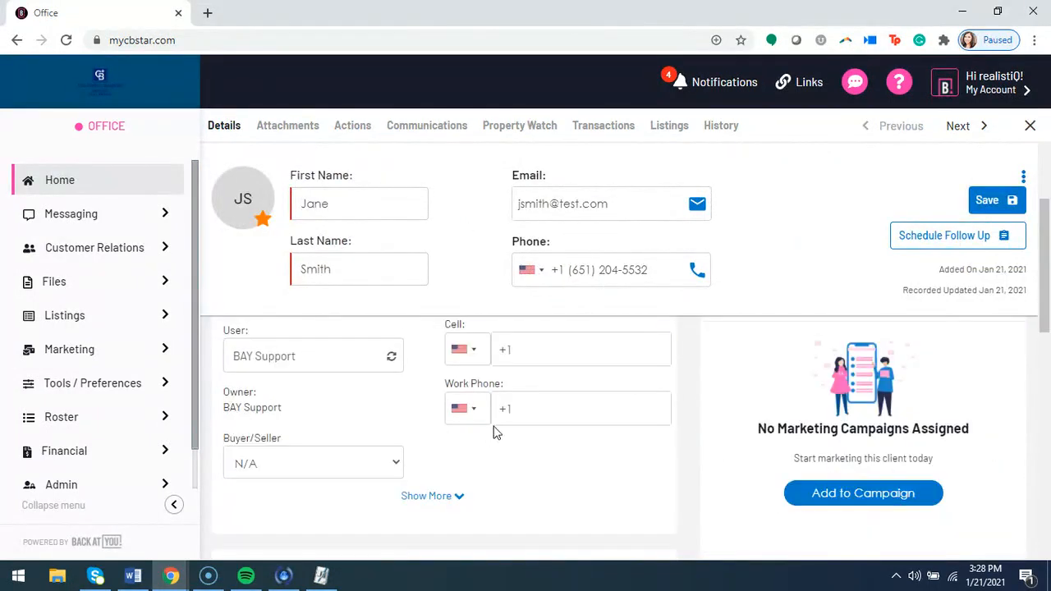
scroll(492, 429, "up", 1)
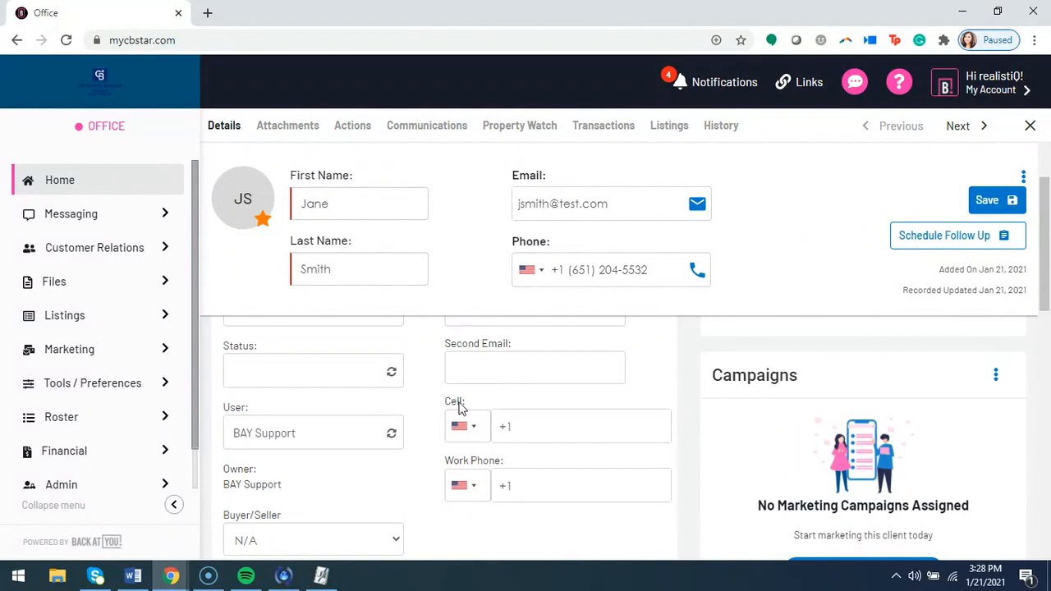
left_click_drag(463, 404, 476, 409)
left_click(466, 408)
scroll(424, 431, "up", 1)
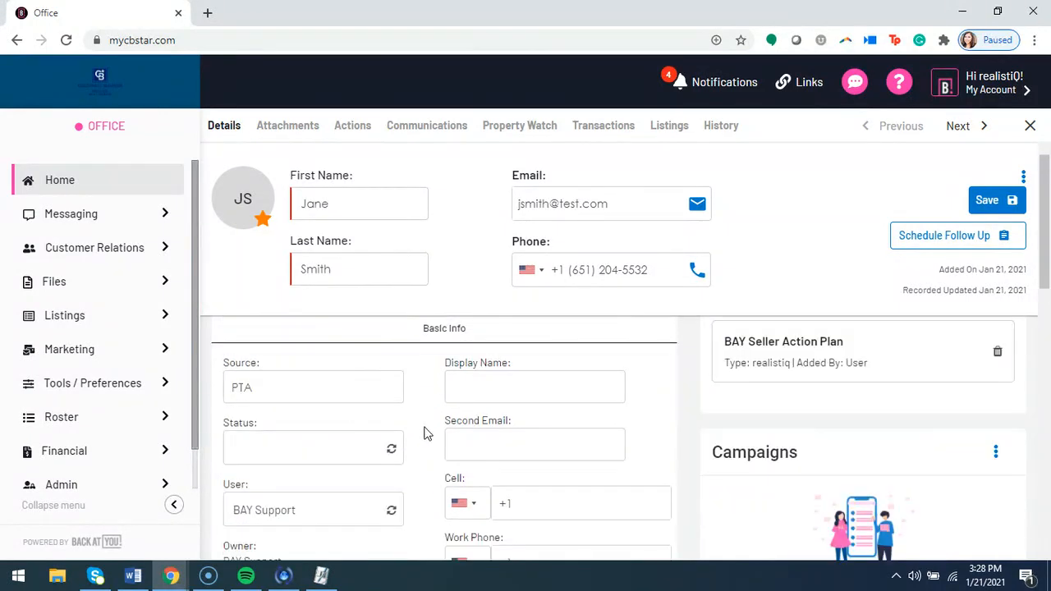
scroll(425, 434, "up", 1)
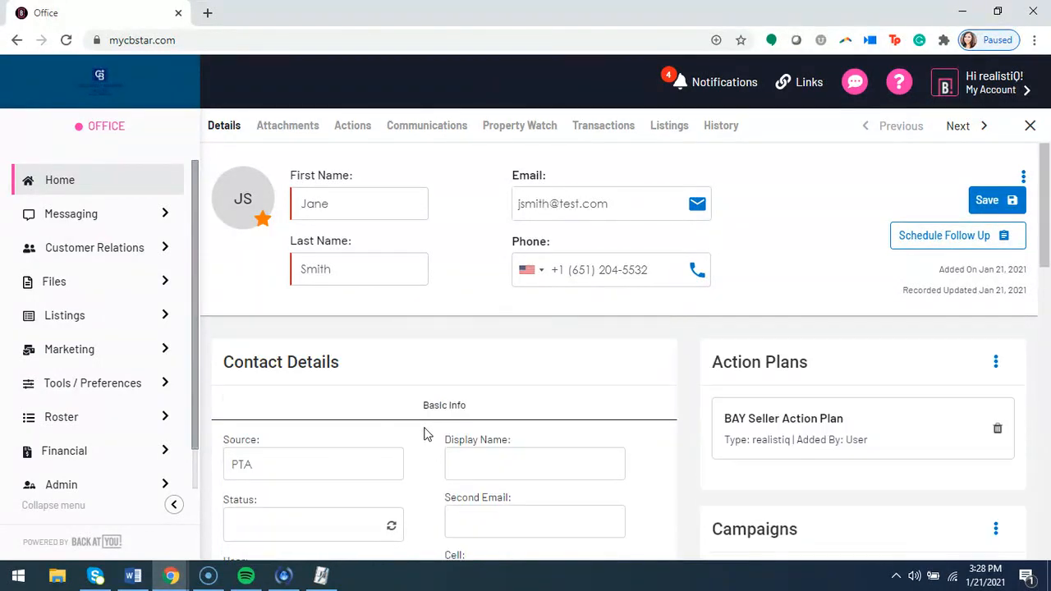
left_click(1027, 129)
Step: Create a 'Spouse Information' field group in the contacts' Custom Fields setup
left_click(133, 252)
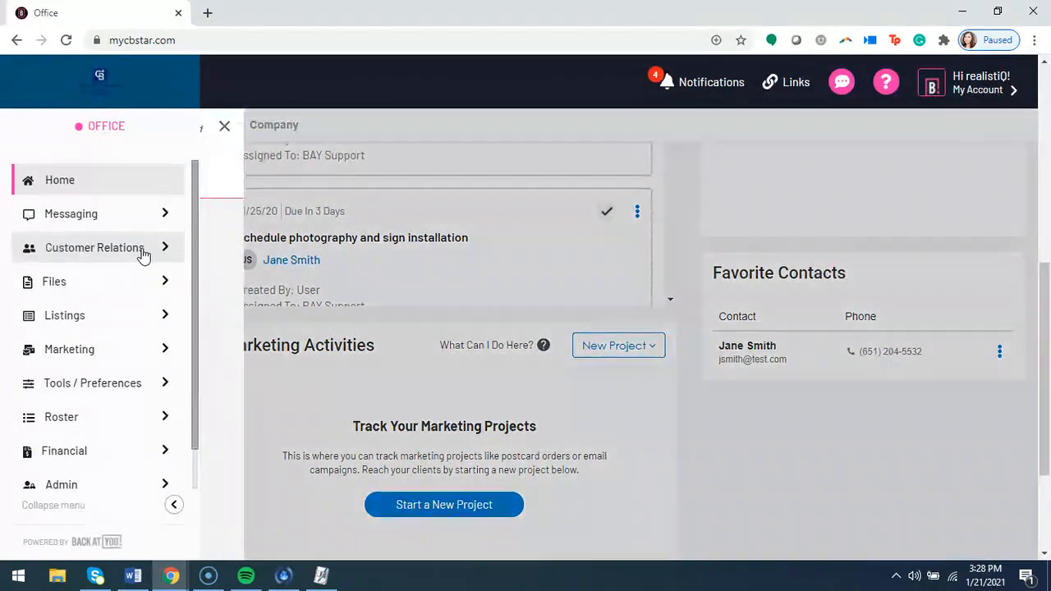
left_click(249, 253)
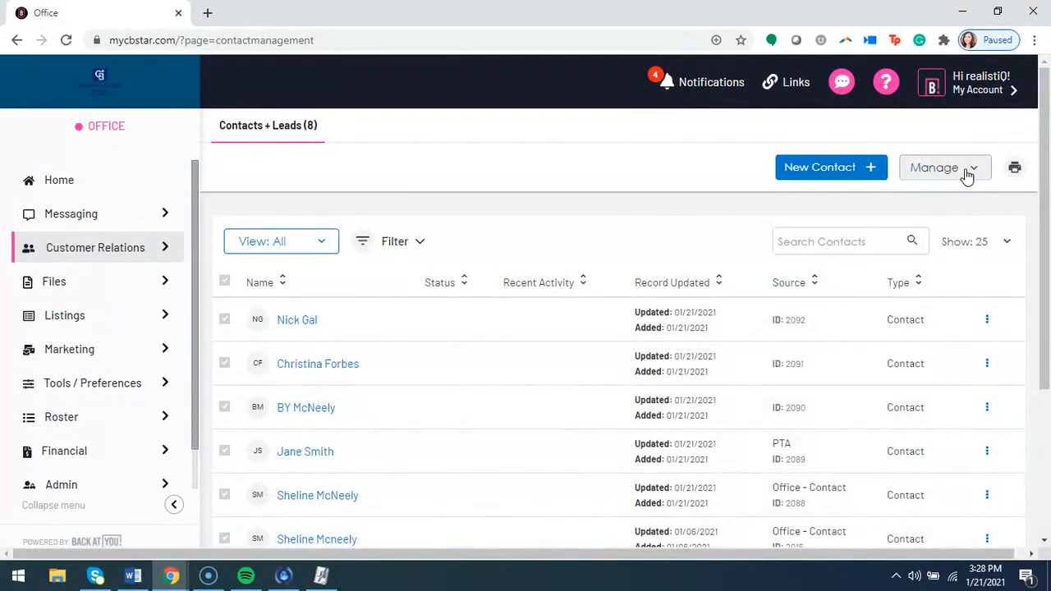
left_click(966, 173)
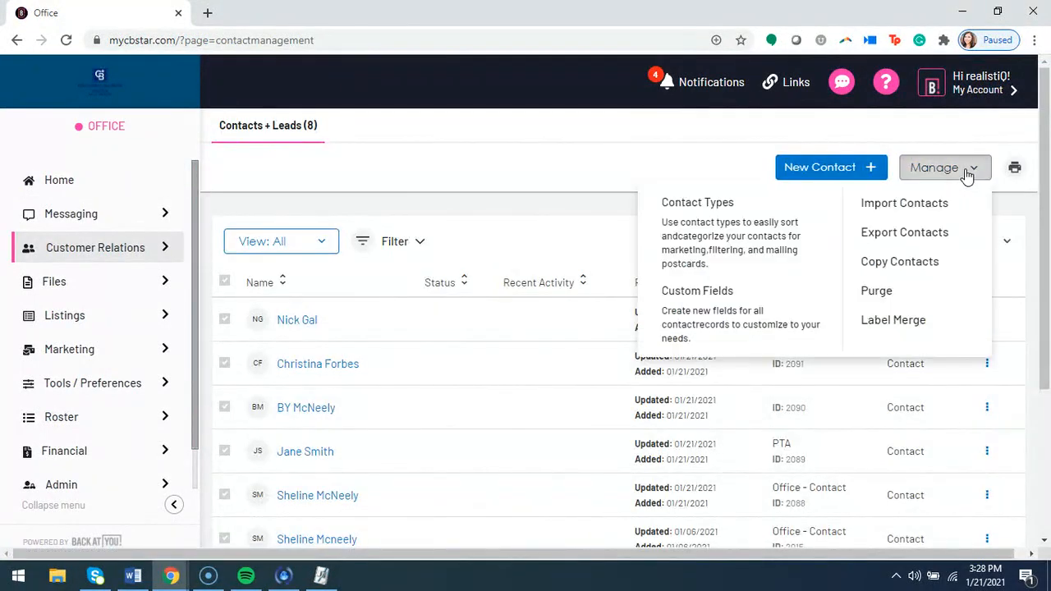
left_click(726, 307)
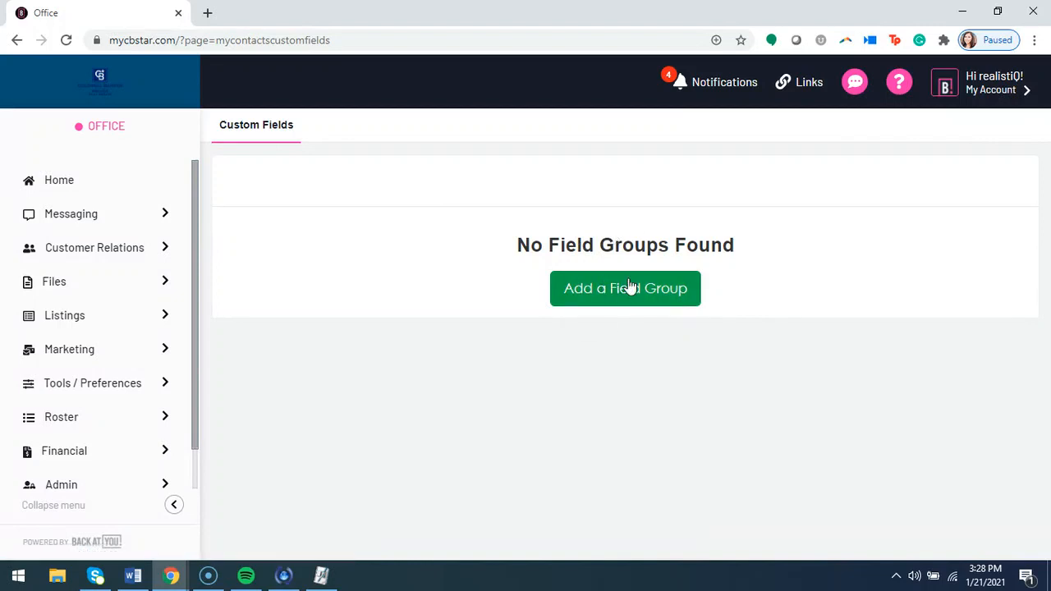
left_click(628, 298)
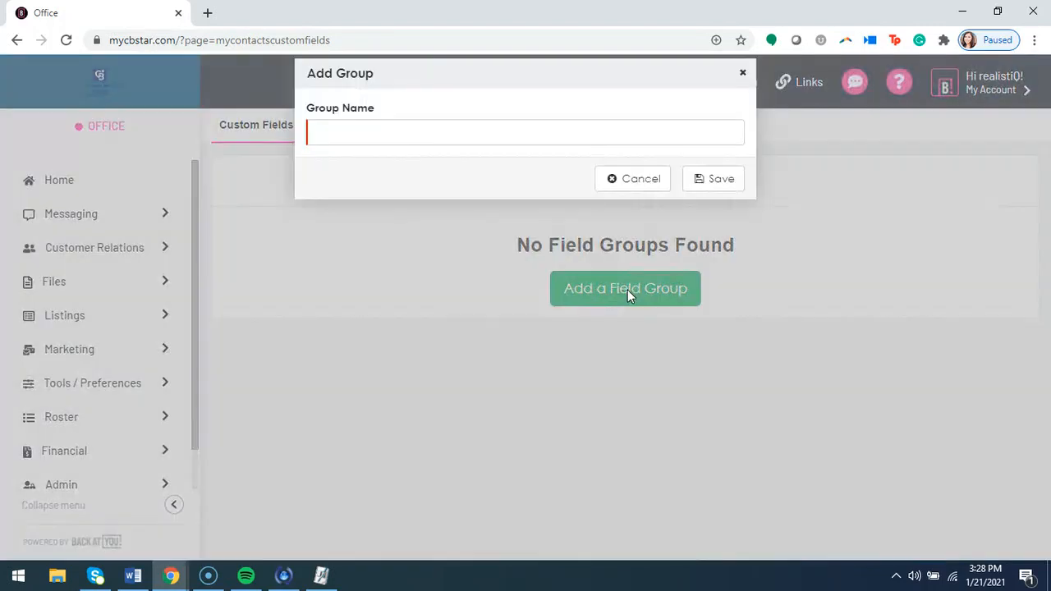
left_click(387, 135)
type("Spo")
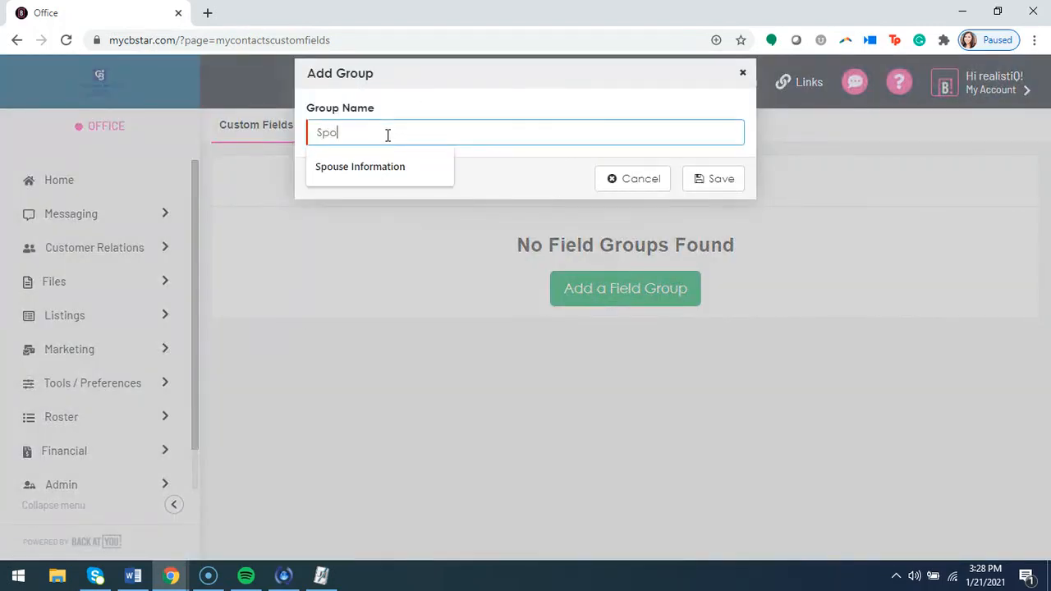
type("use Information")
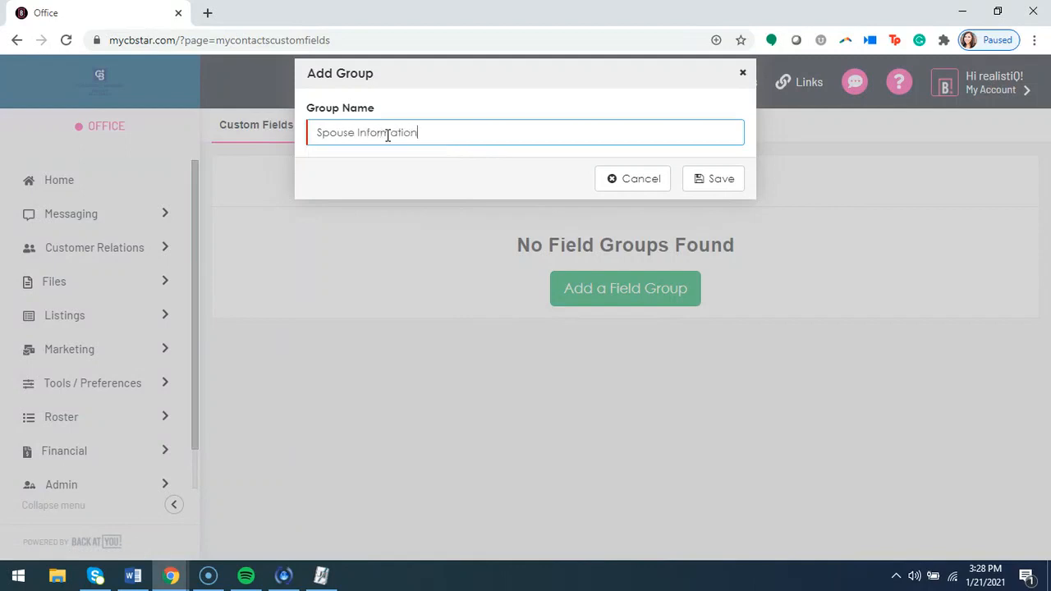
left_click(717, 181)
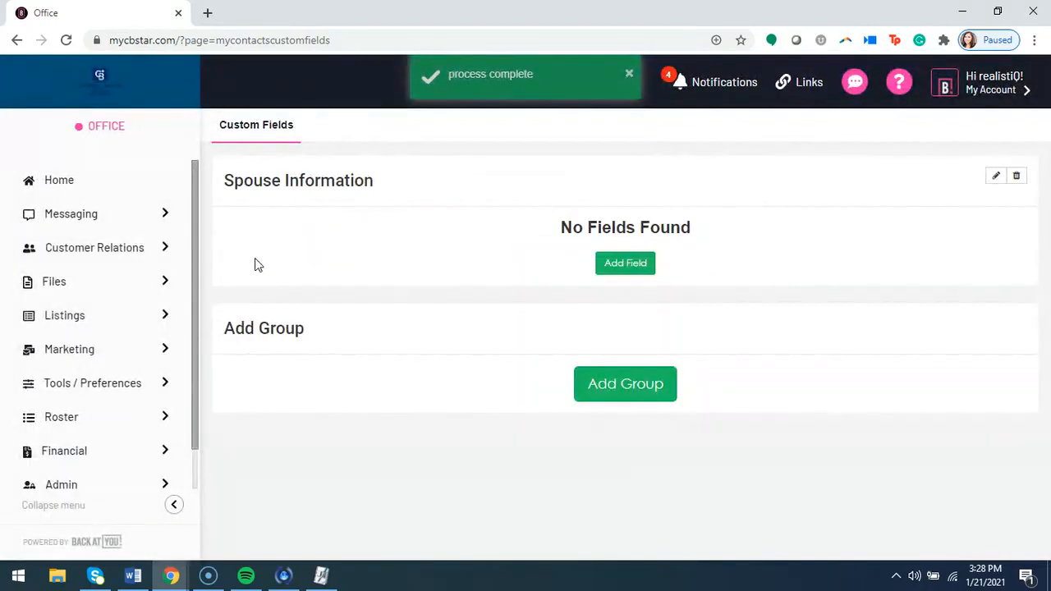
Step: Add 'Husband Cell Phone' and 'Wife Cell Phone' text fields to the Spouse Information group
left_click(637, 272)
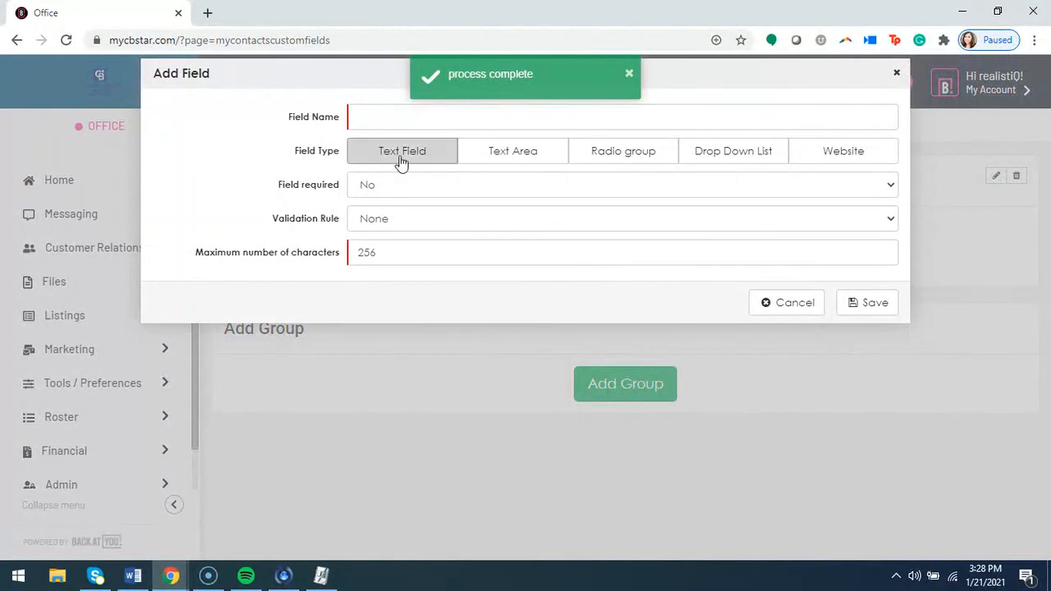
left_click(379, 119)
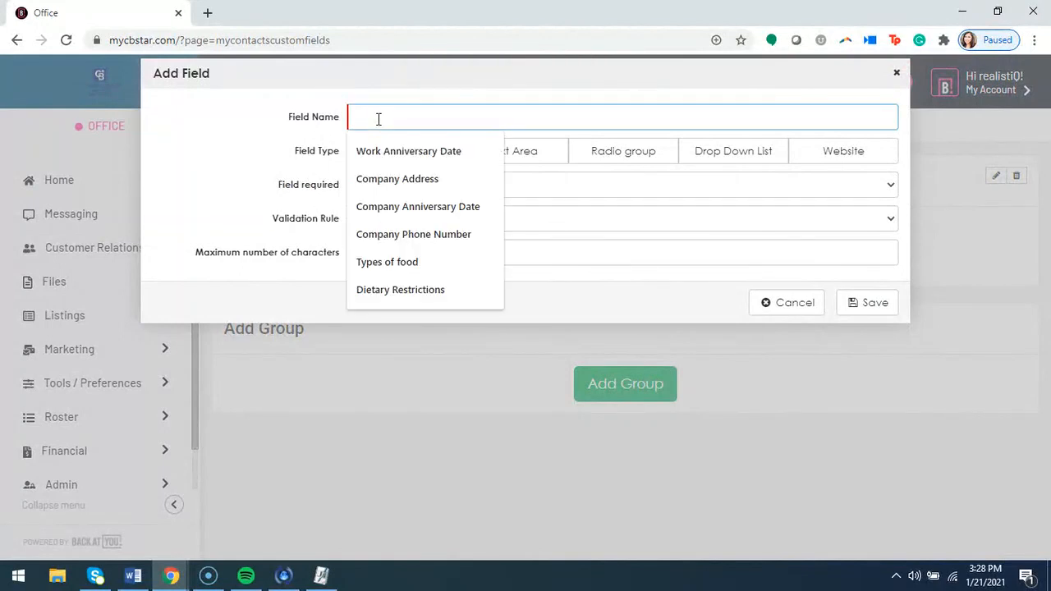
type("Husband Cell Phone")
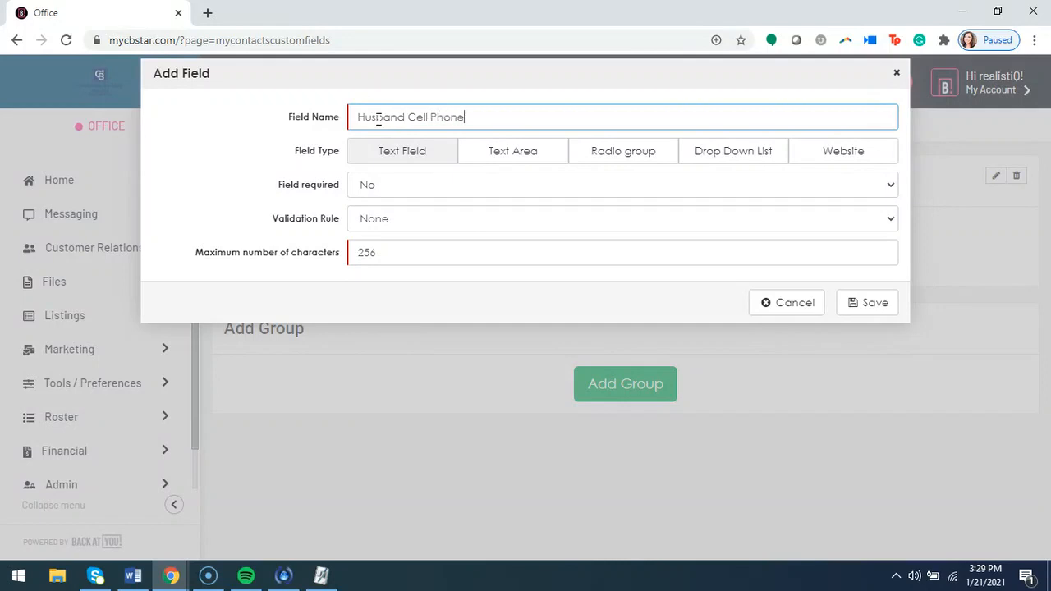
left_click(863, 305)
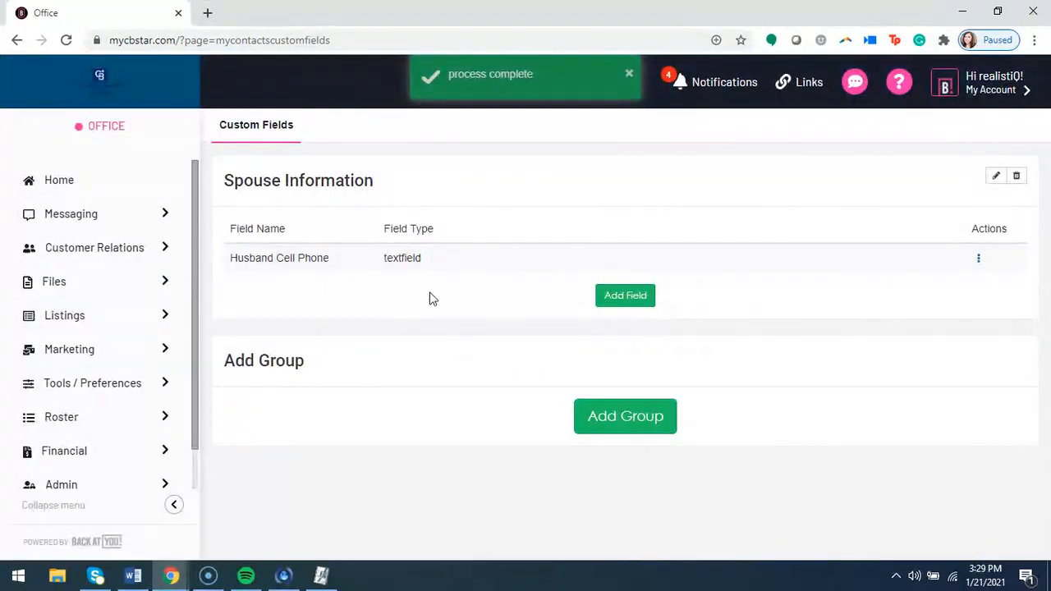
left_click(606, 292)
left_click(373, 119)
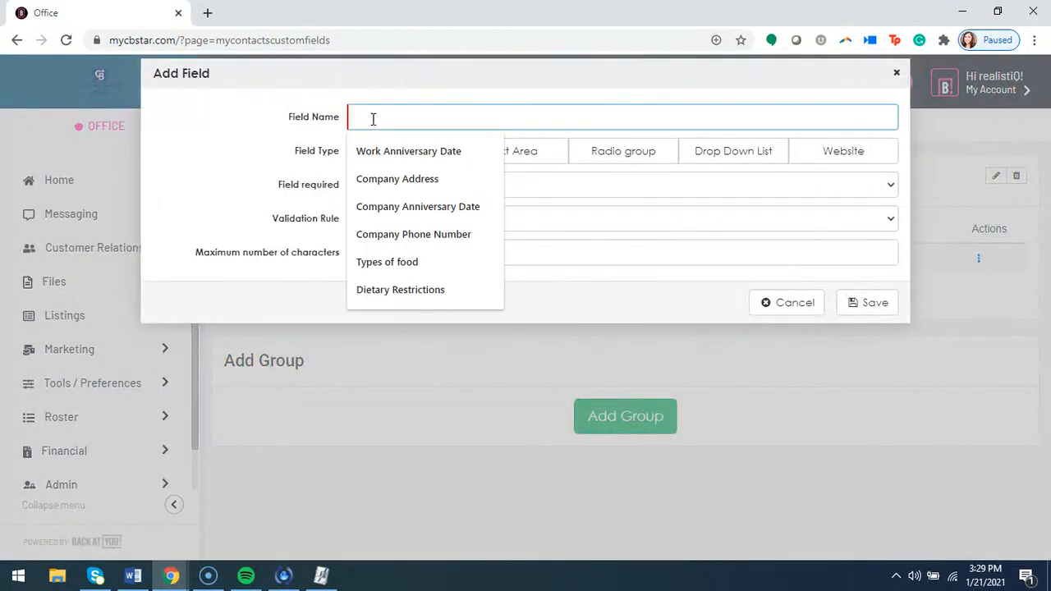
type("Wife ")
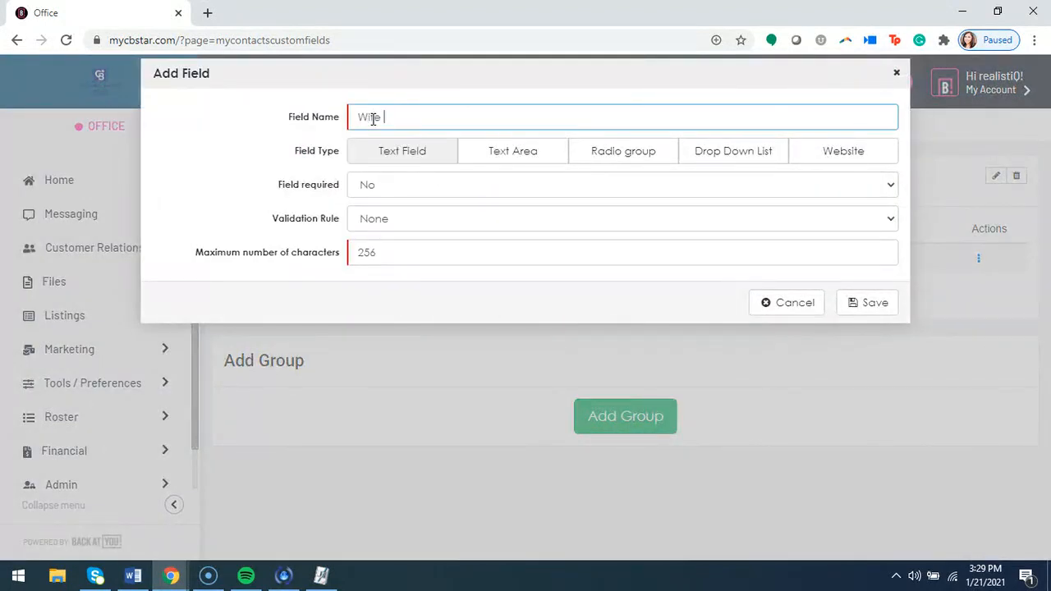
type("Cell Phone")
left_click(889, 302)
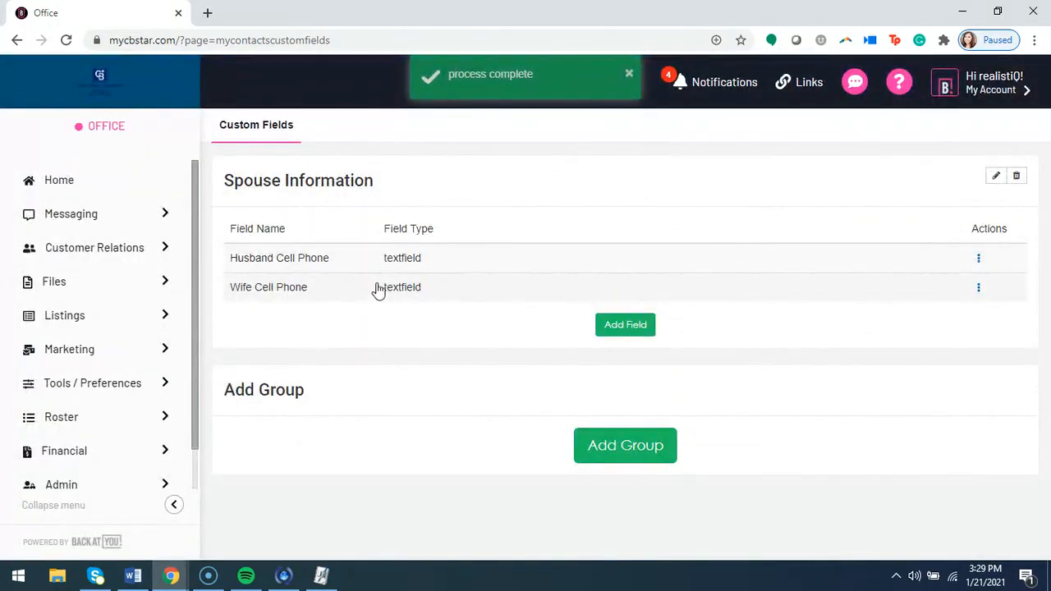
Step: Open the contact's record and show its Spouse Information with Wife and Husband Cell Phone fields
left_click(148, 259)
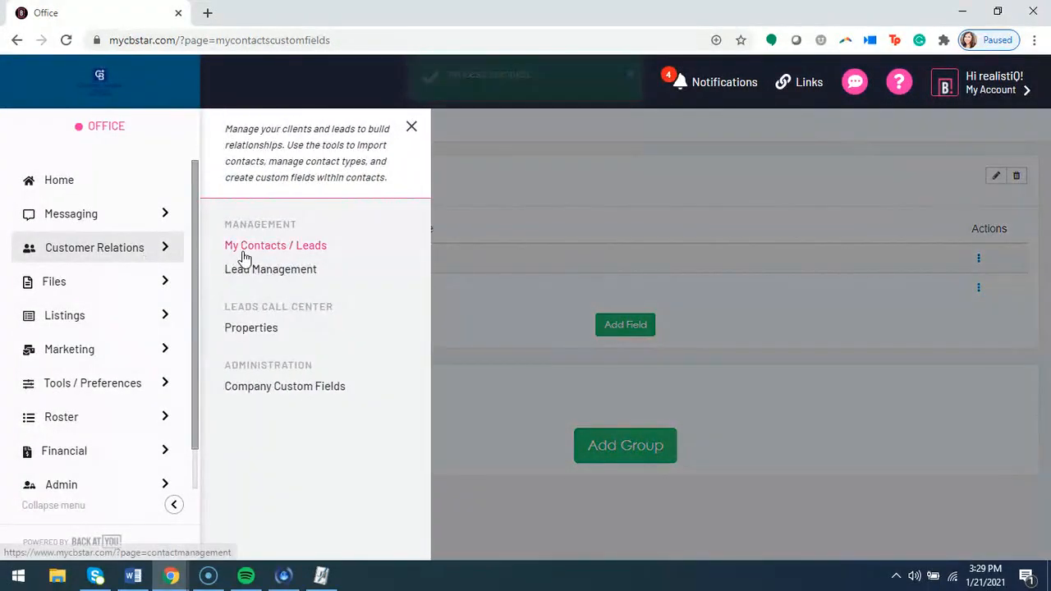
left_click(243, 253)
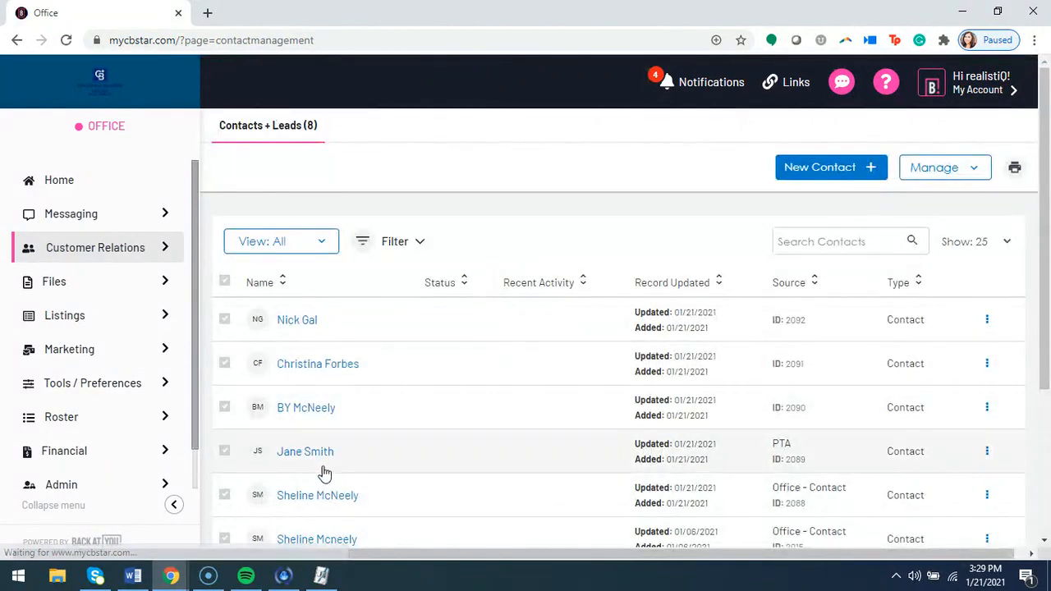
left_click(323, 457)
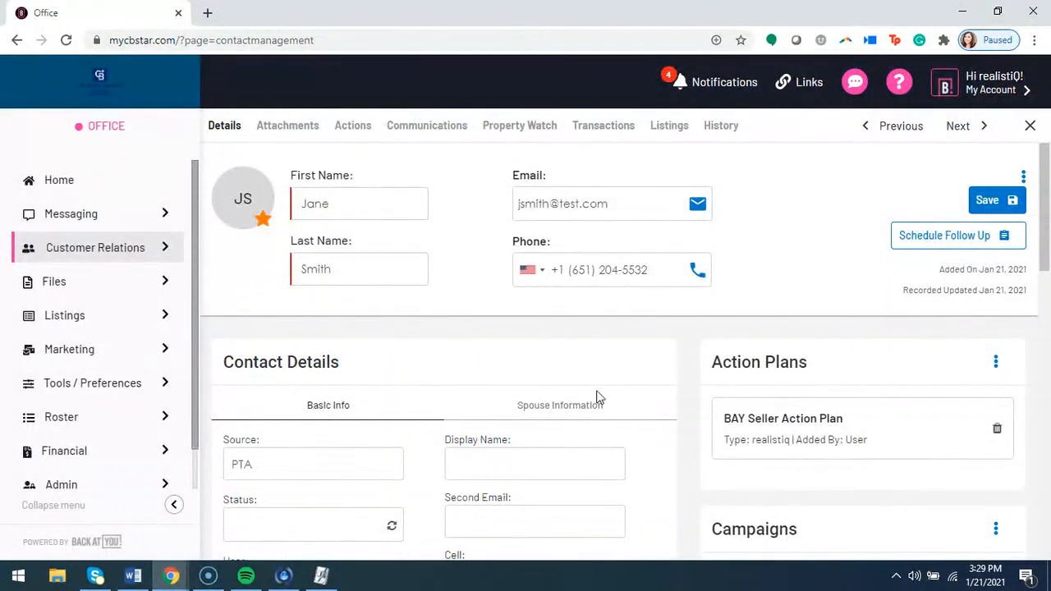
left_click(573, 408)
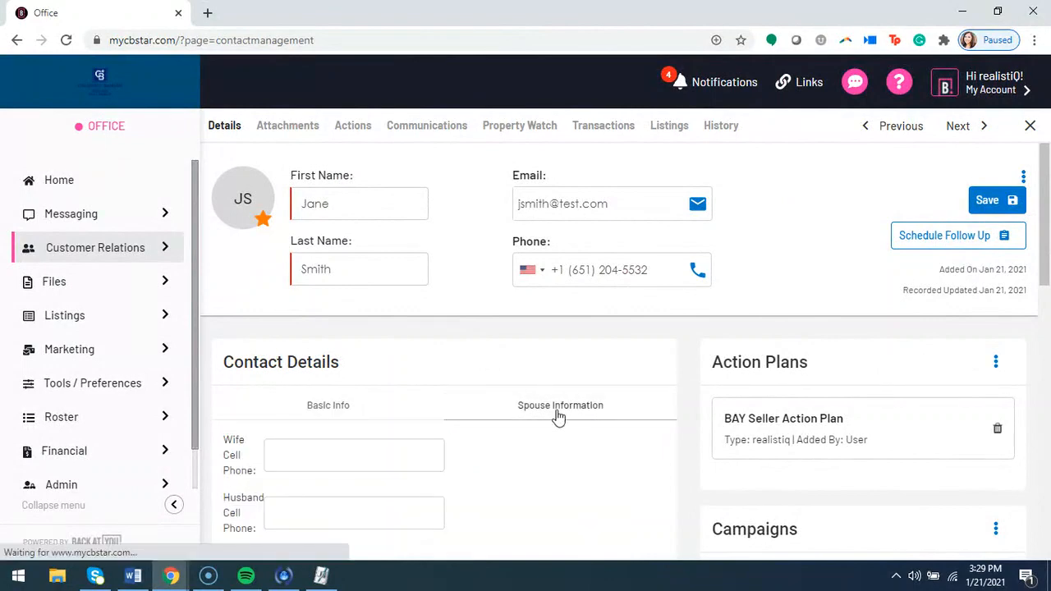
scroll(307, 392, "down", 2)
scroll(256, 404, "up", 1)
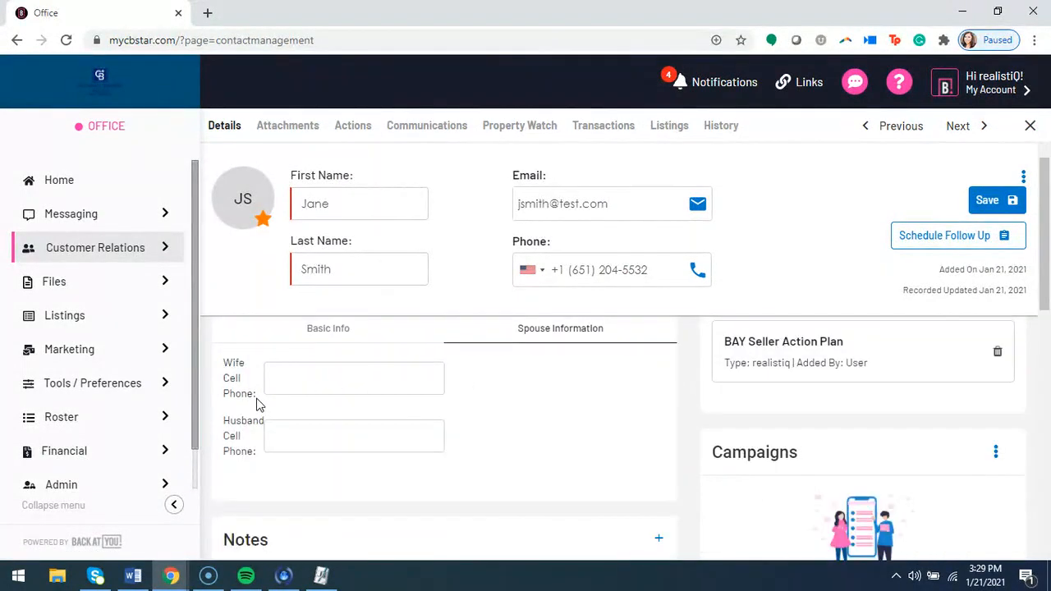
left_click(326, 342)
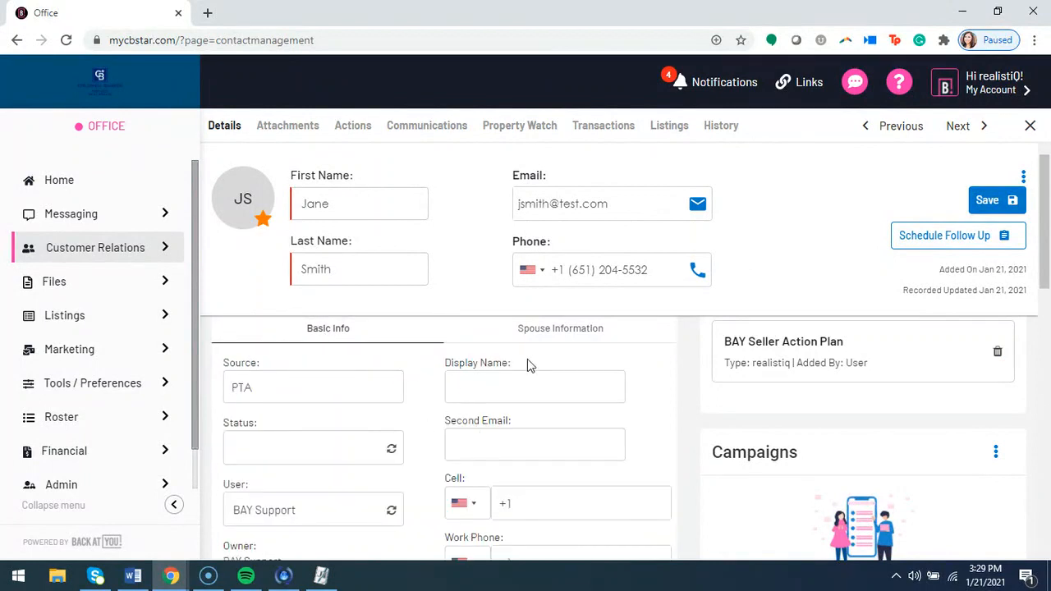
left_click(553, 332)
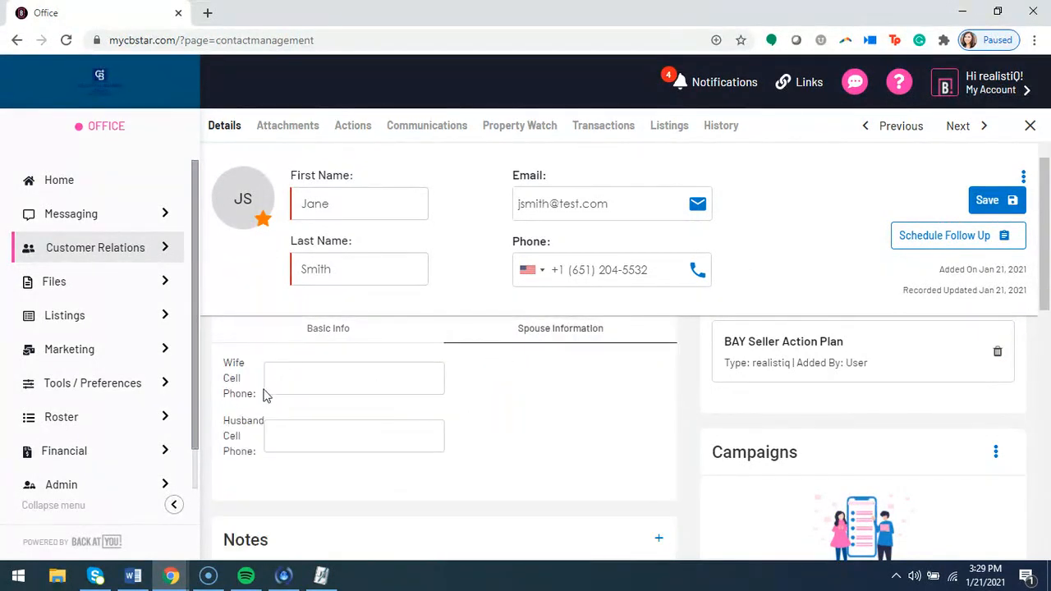
left_click_drag(257, 397, 225, 367)
left_click(239, 424)
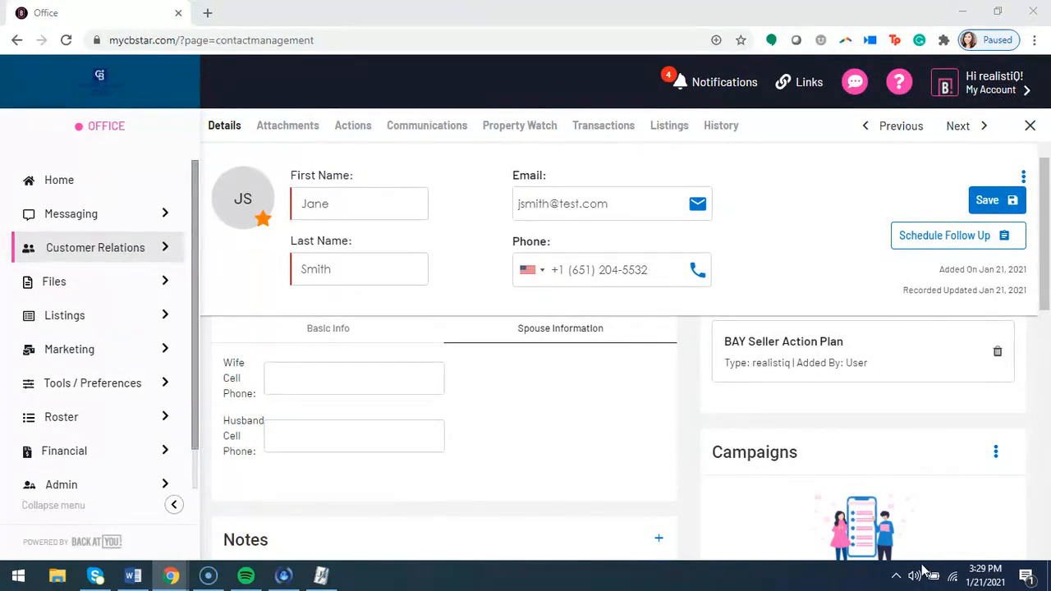
scroll(684, 424, "up", 1)
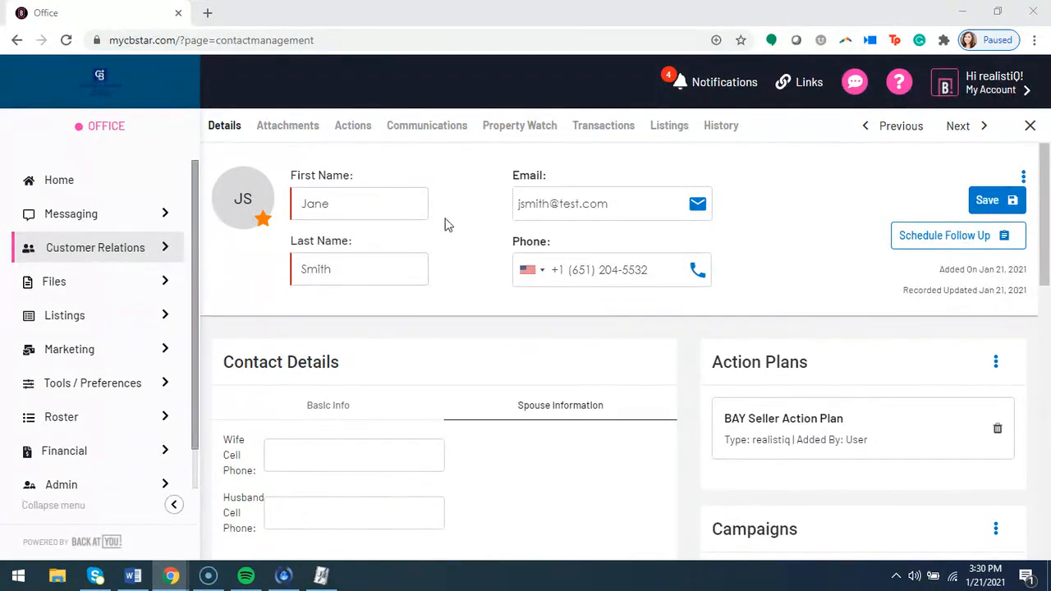
Step: View the contact's Actions tab, then its Communications inbox showing no records
left_click(351, 130)
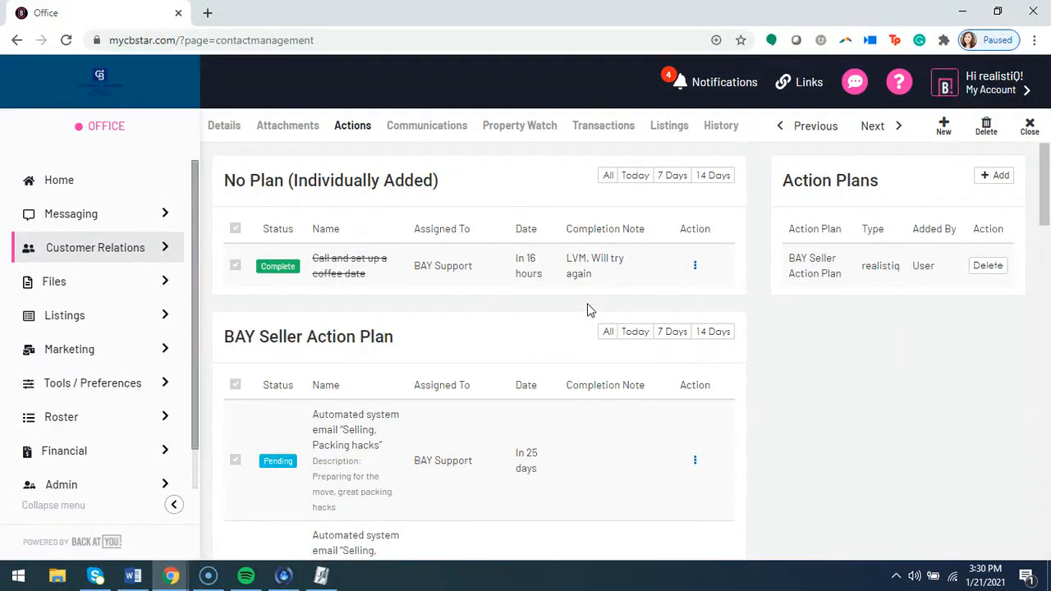
left_click(414, 131)
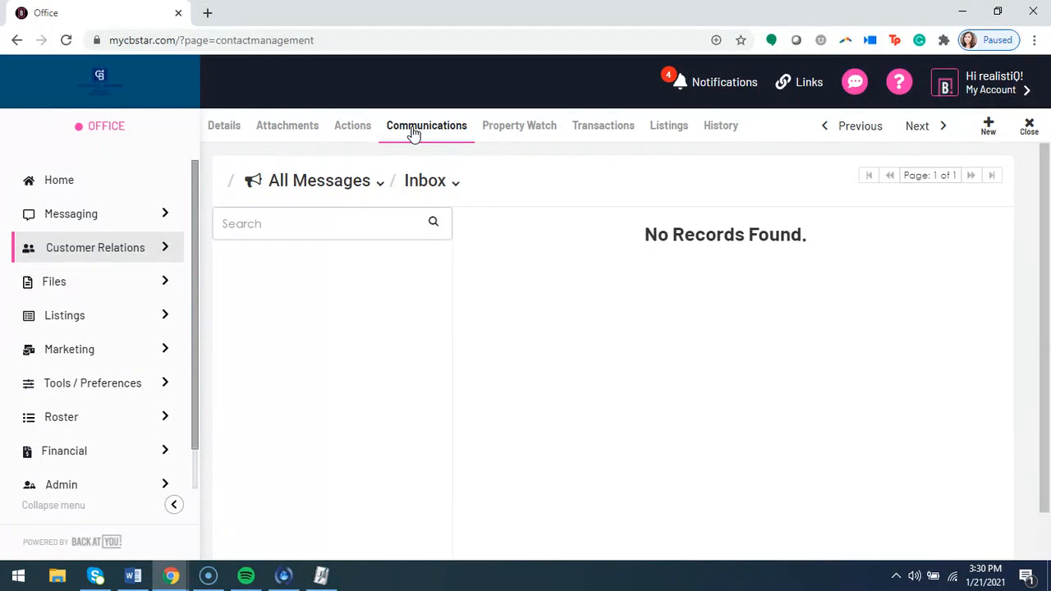
Step: Start a new email to the contact, save it as a draft, and return to Communications
left_click(990, 127)
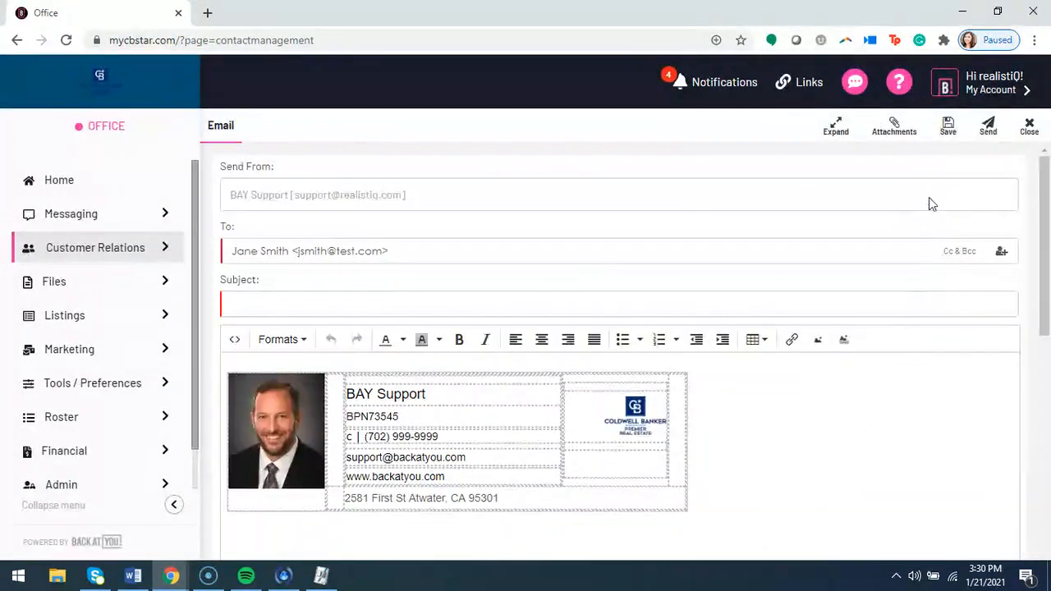
left_click(1028, 128)
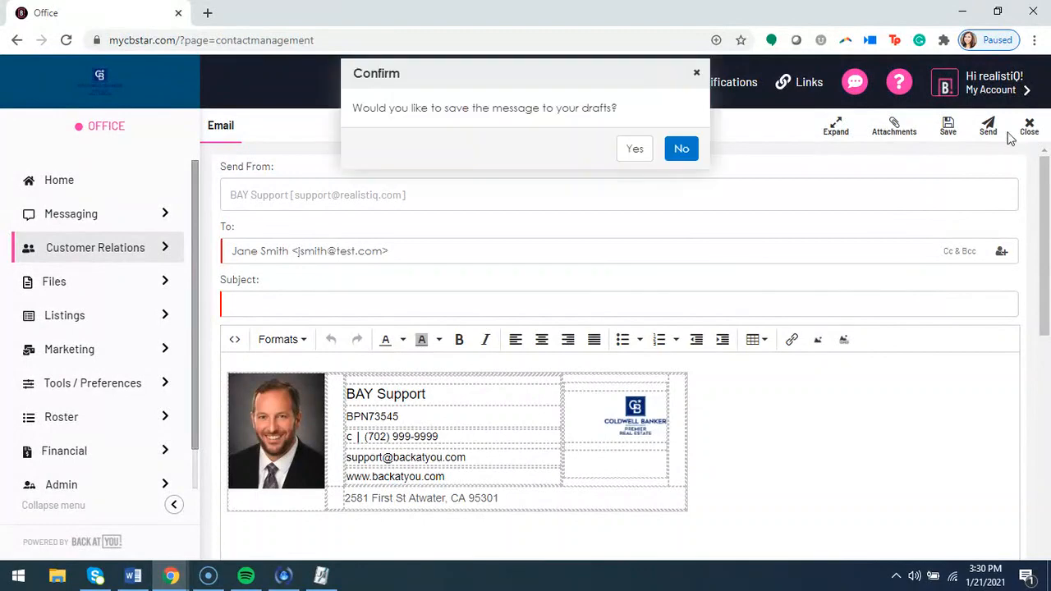
left_click(632, 148)
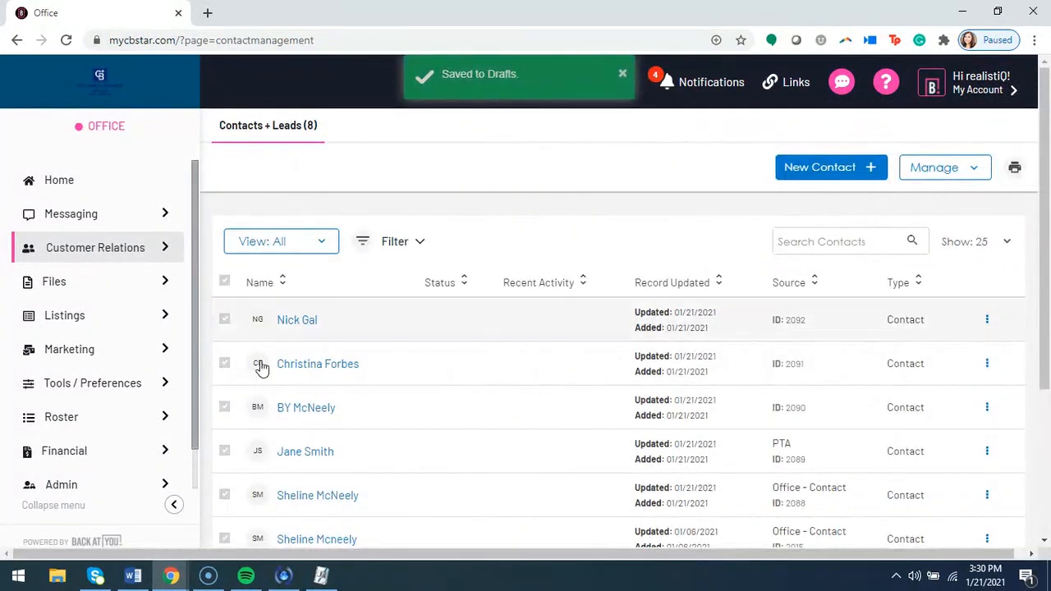
left_click(310, 452)
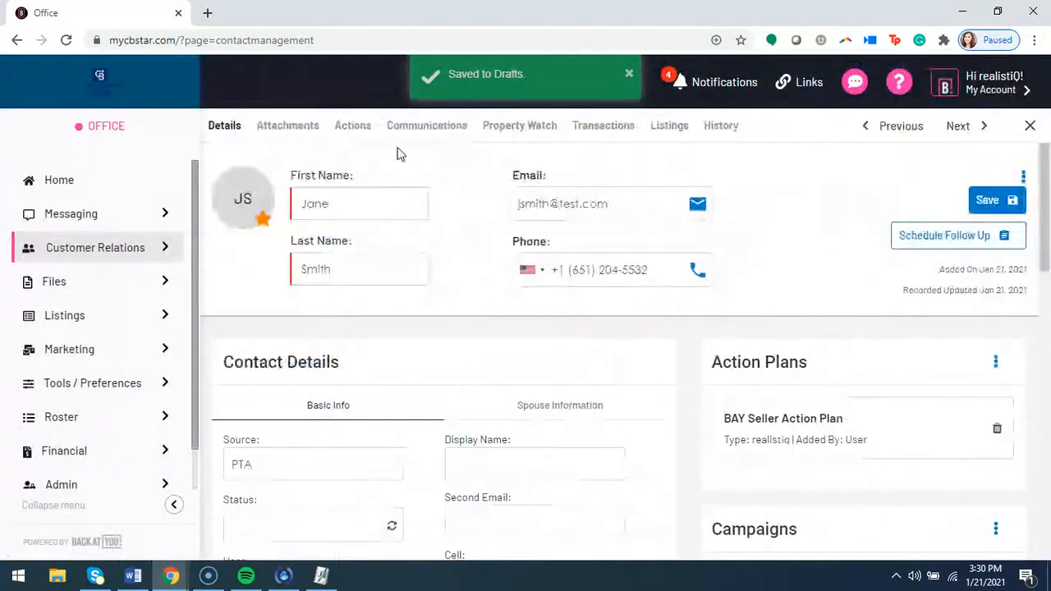
left_click(421, 128)
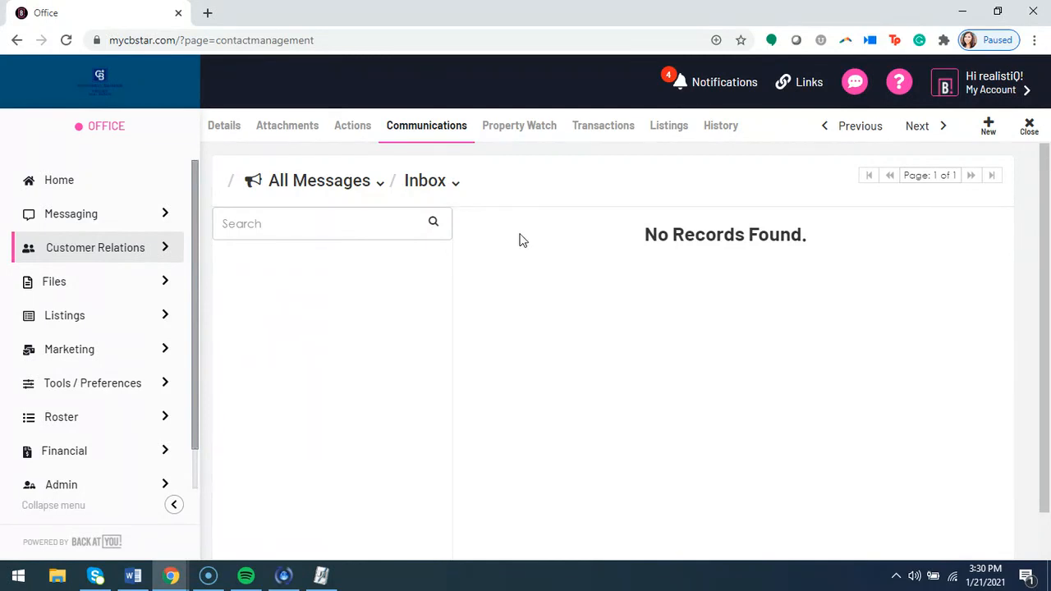
Step: Open the contact's Property Watch tab and look over its My Portal panel
left_click(514, 131)
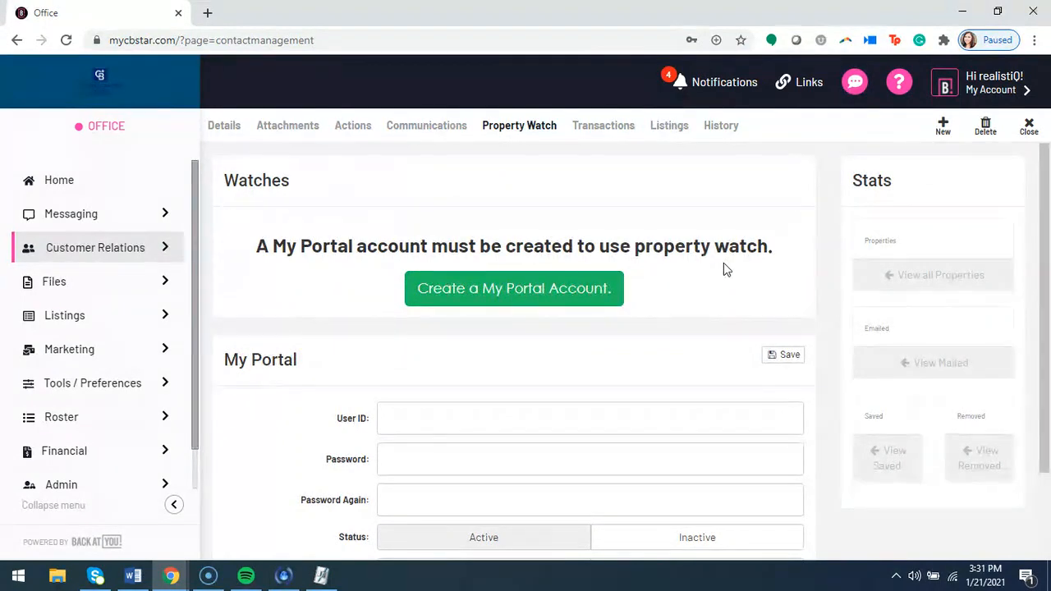
scroll(714, 283, "down", 1)
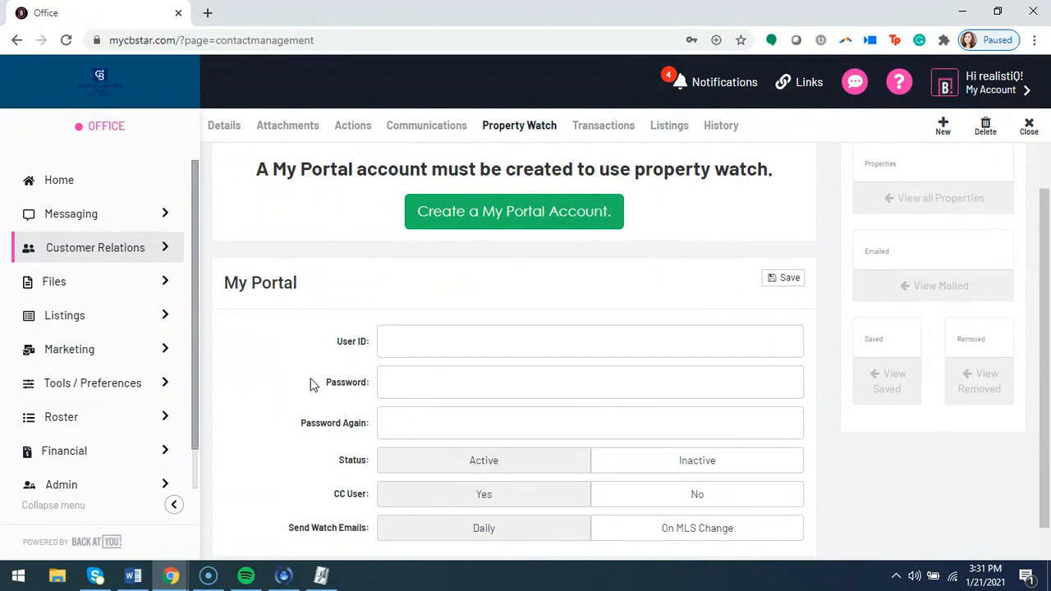
scroll(306, 421, "up", 1)
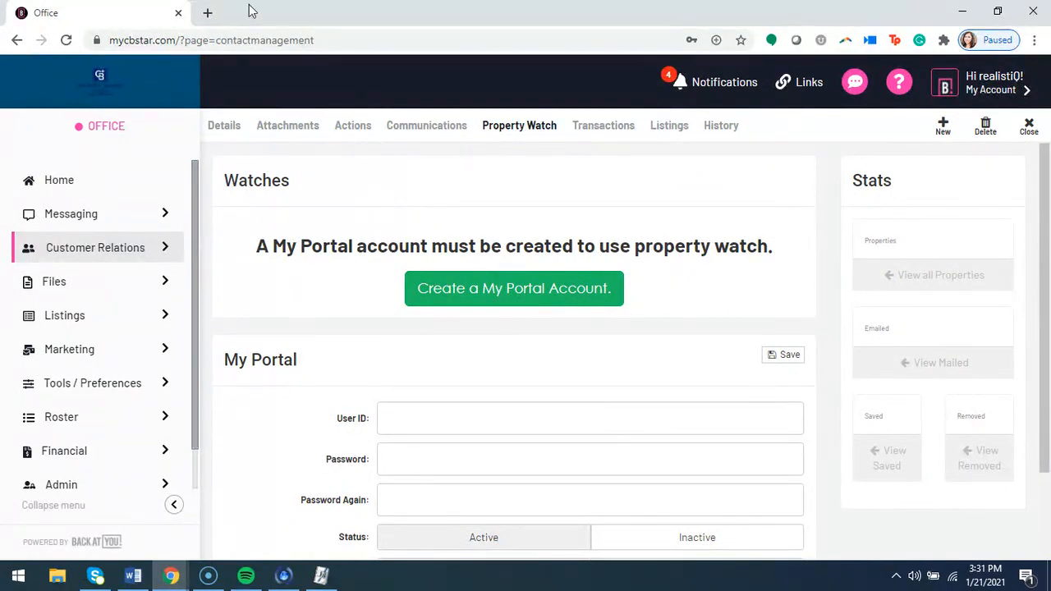
left_click(208, 12)
Step: Go to the sheline My Portal address and log out of the portal
type("sheline")
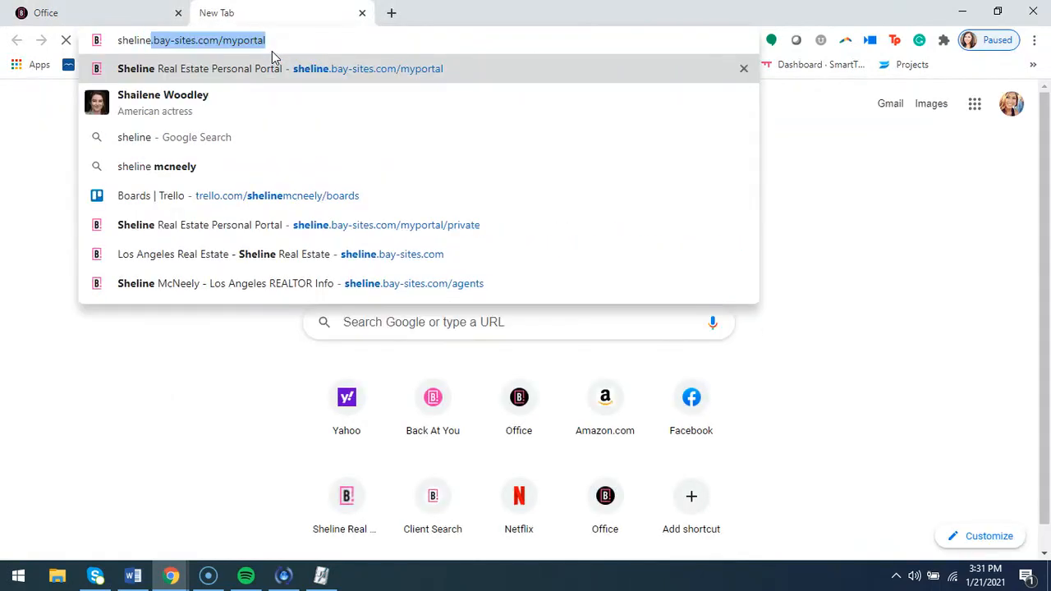
key("Return")
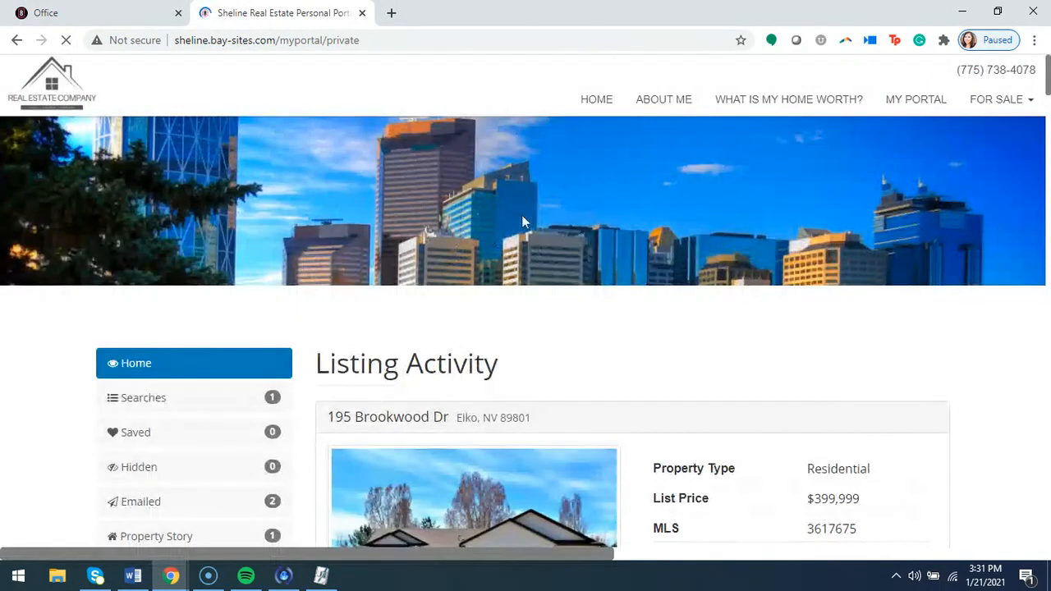
scroll(177, 371, "down", 3)
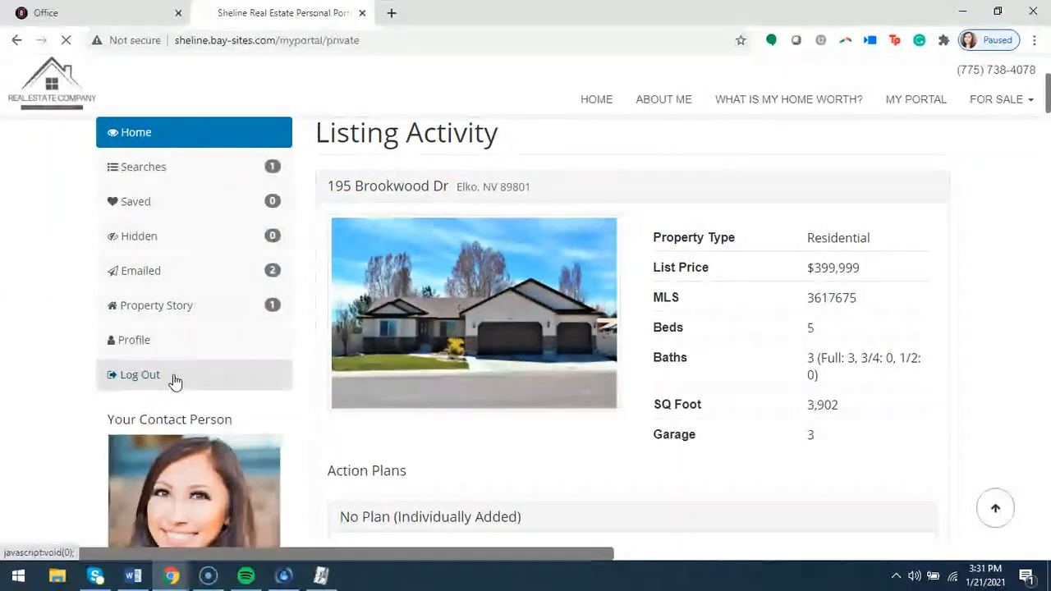
left_click(174, 374)
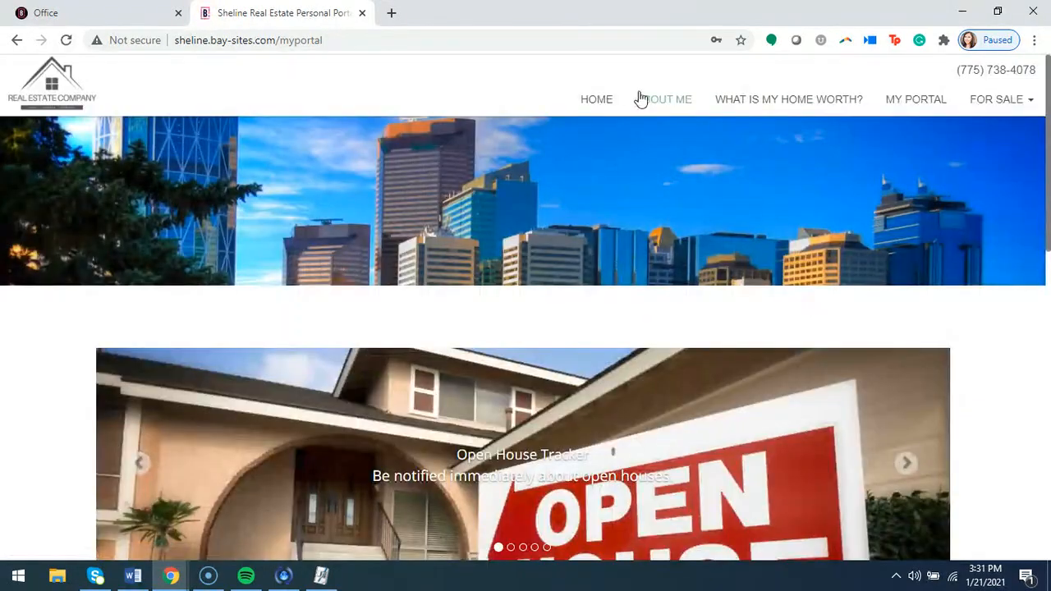
Step: Go from the website home to the My Portal login page and read its Property Watch description
left_click(594, 100)
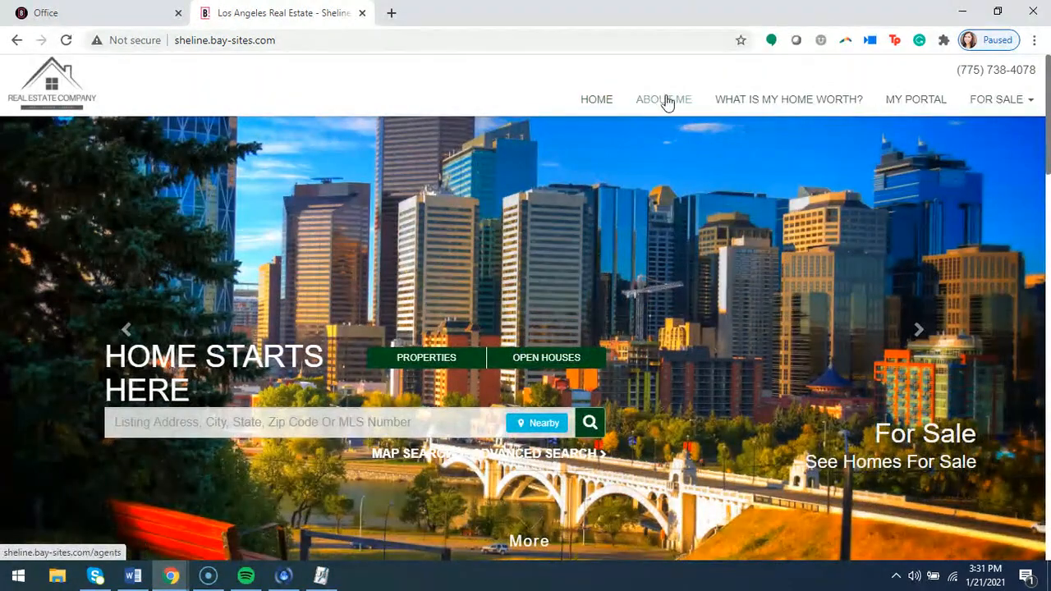
left_click(917, 102)
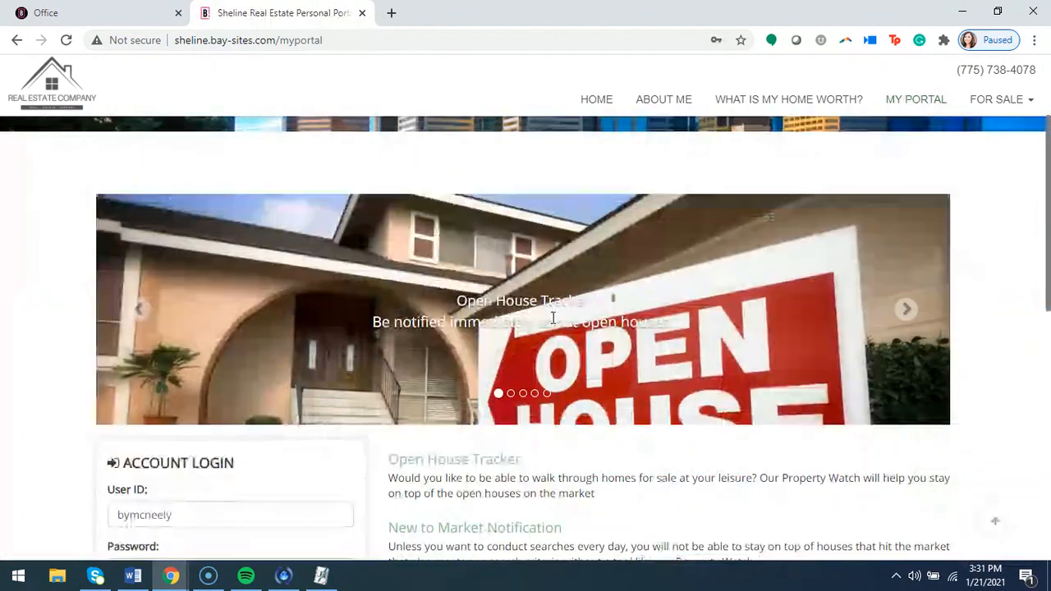
scroll(591, 337, "down", 1)
scroll(624, 338, "down", 1)
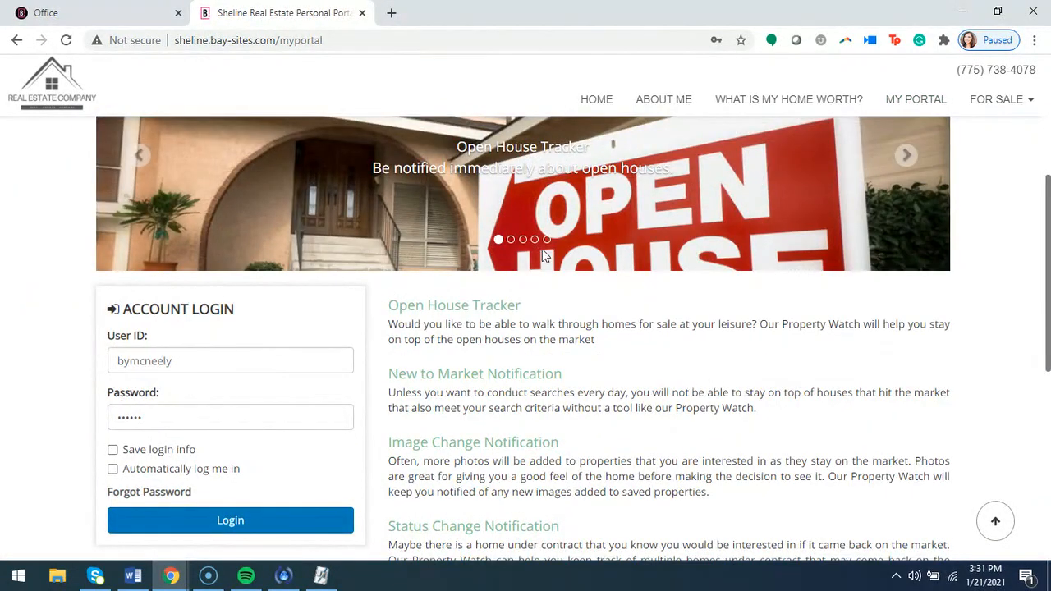
scroll(491, 315, "down", 1)
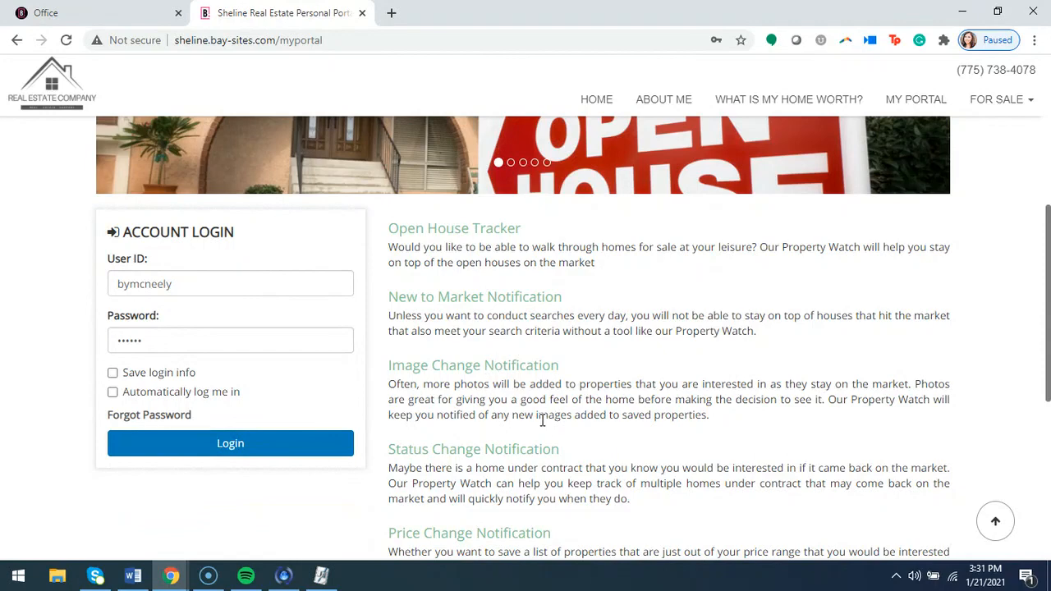
scroll(537, 429, "down", 1)
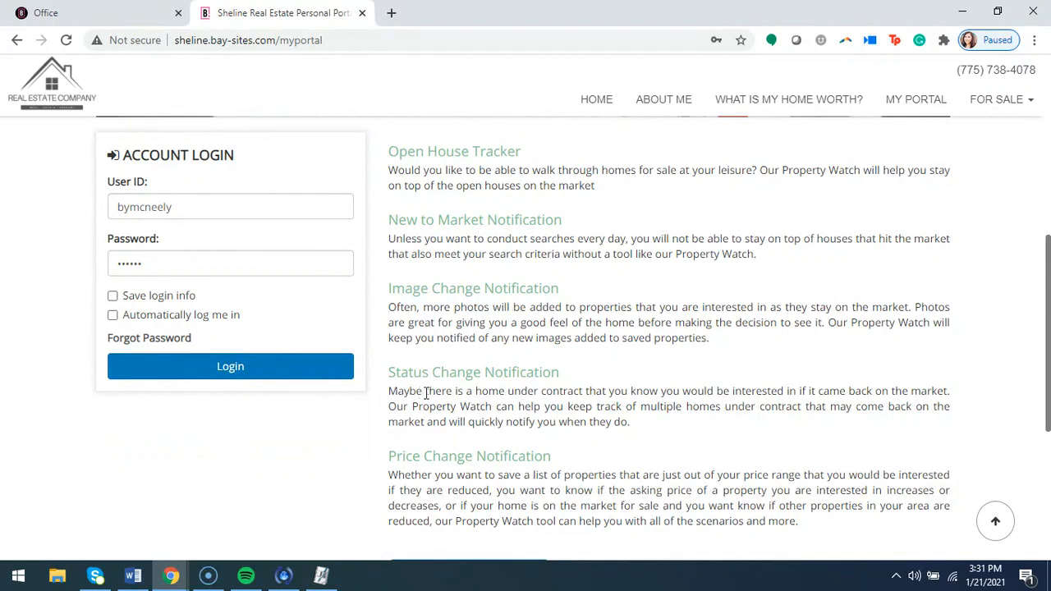
scroll(509, 406, "down", 1)
scroll(506, 387, "down", 1)
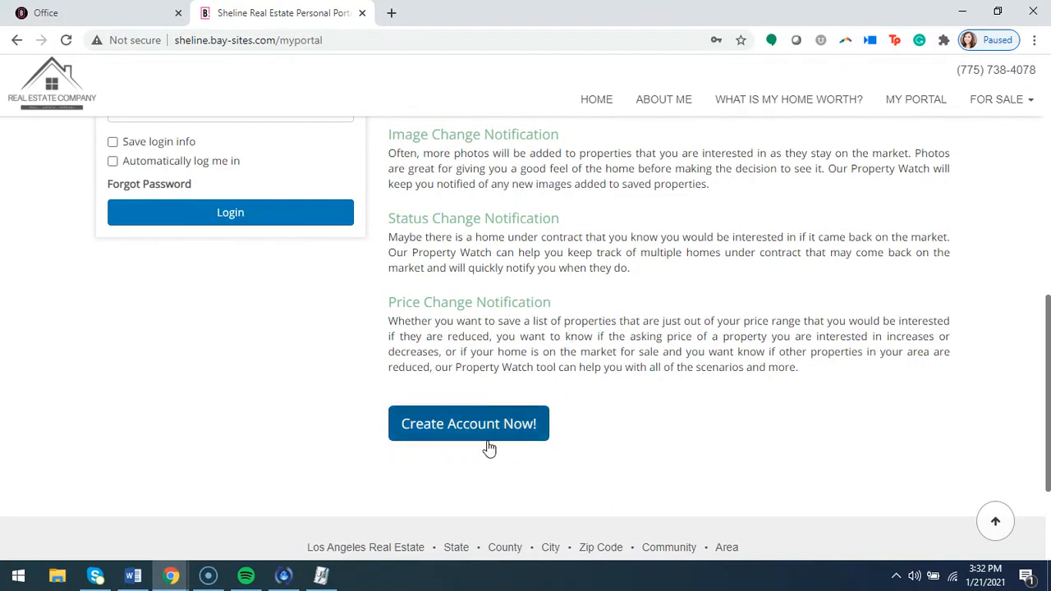
Step: Switch back to the Office tab showing the contact's empty Property Watch page
left_click(88, 14)
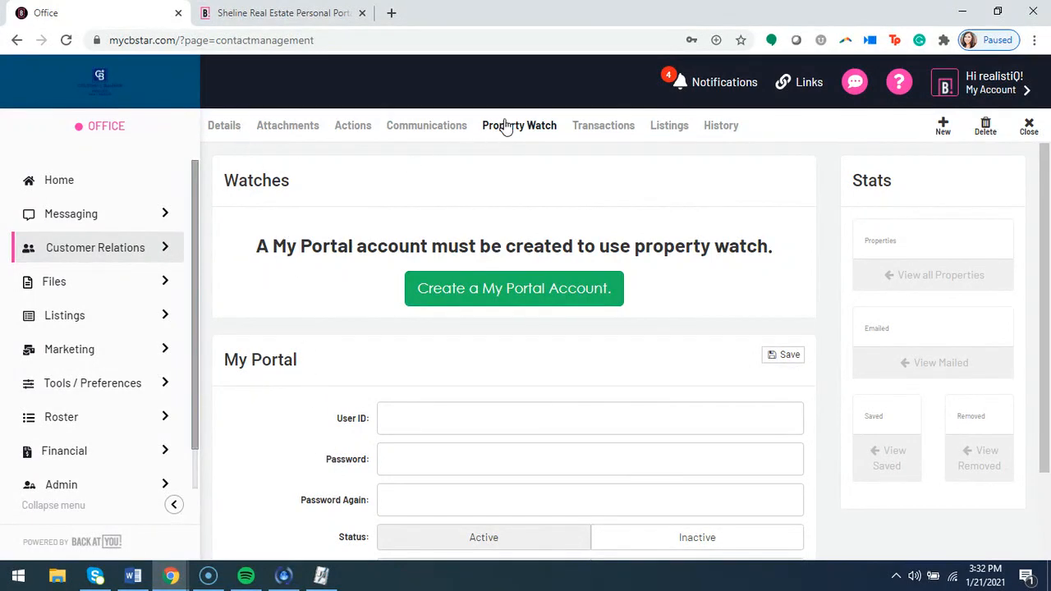
scroll(431, 327, "down", 1)
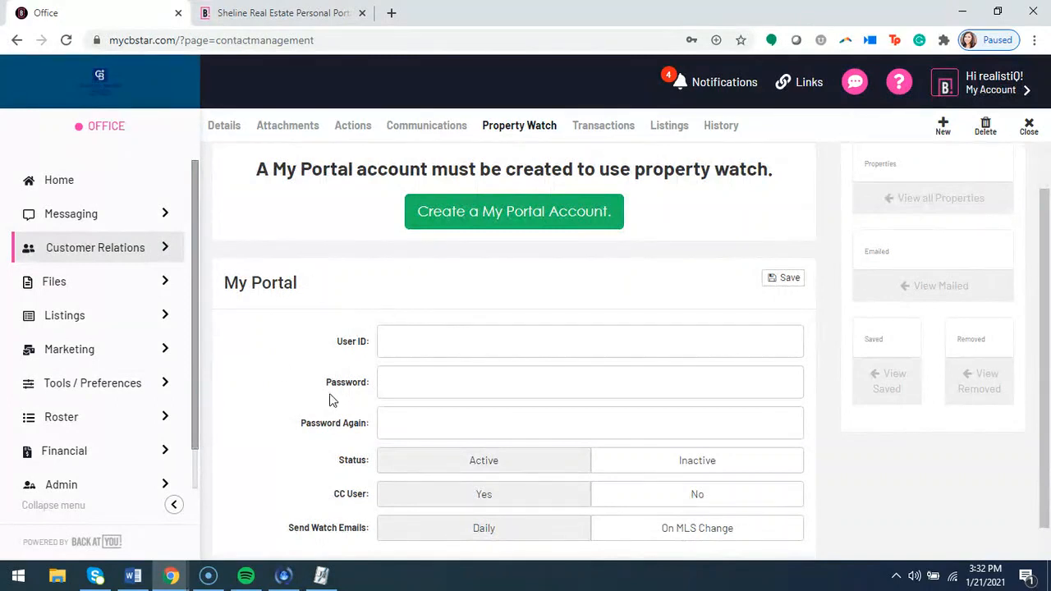
scroll(345, 283, "up", 1)
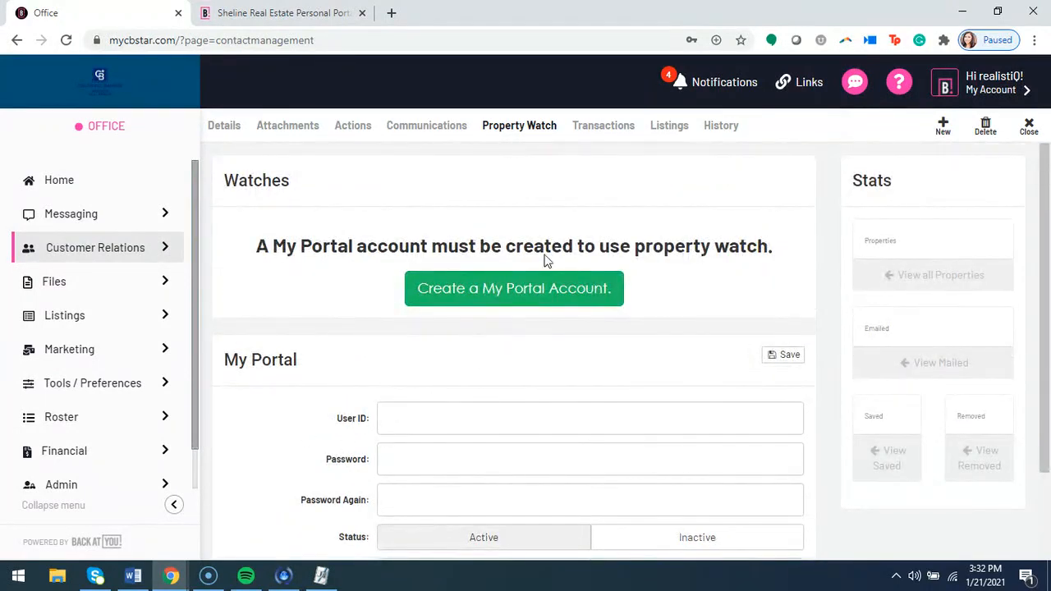
Step: Open the Create My Portal Account dialog for the contact
left_click(509, 296)
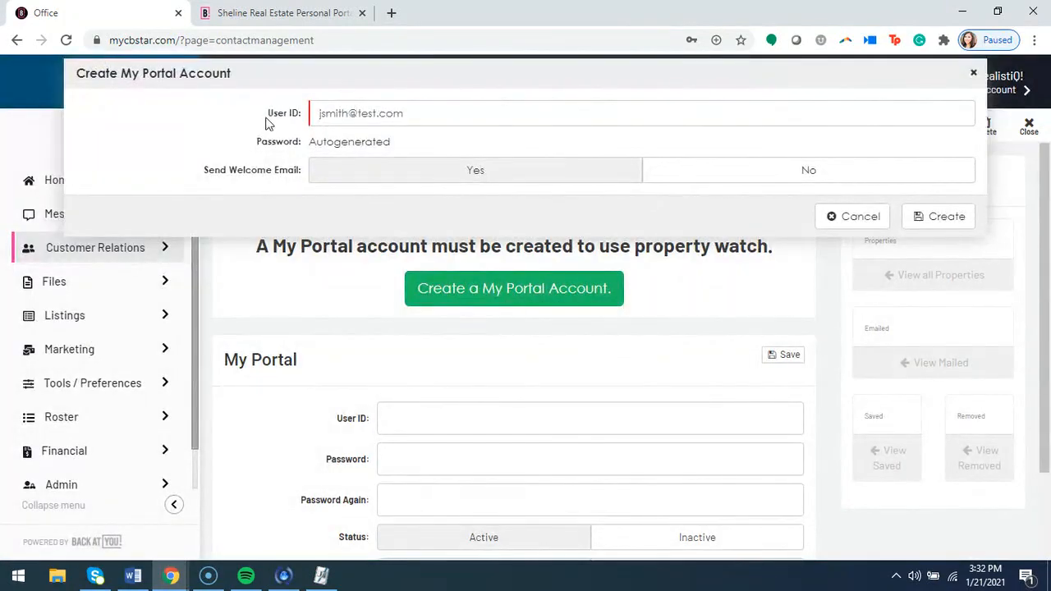
left_click_drag(266, 118, 306, 116)
left_click(301, 124)
Step: Replace the prefilled User ID with the contact's e-mail address from the autofill suggestions
left_click_drag(429, 119, 295, 126)
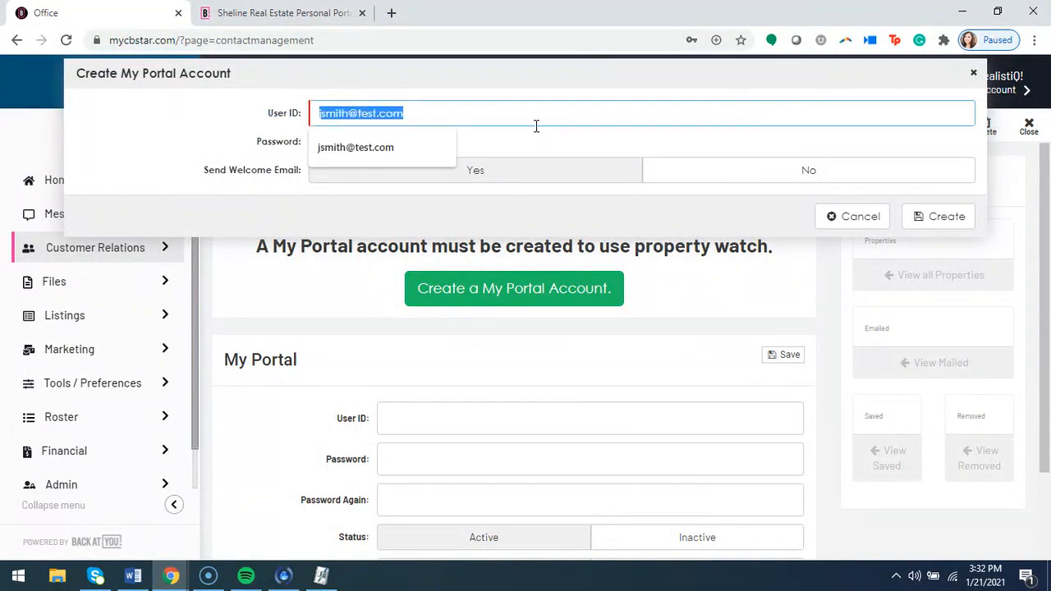
key("BackSpace")
type("jsm")
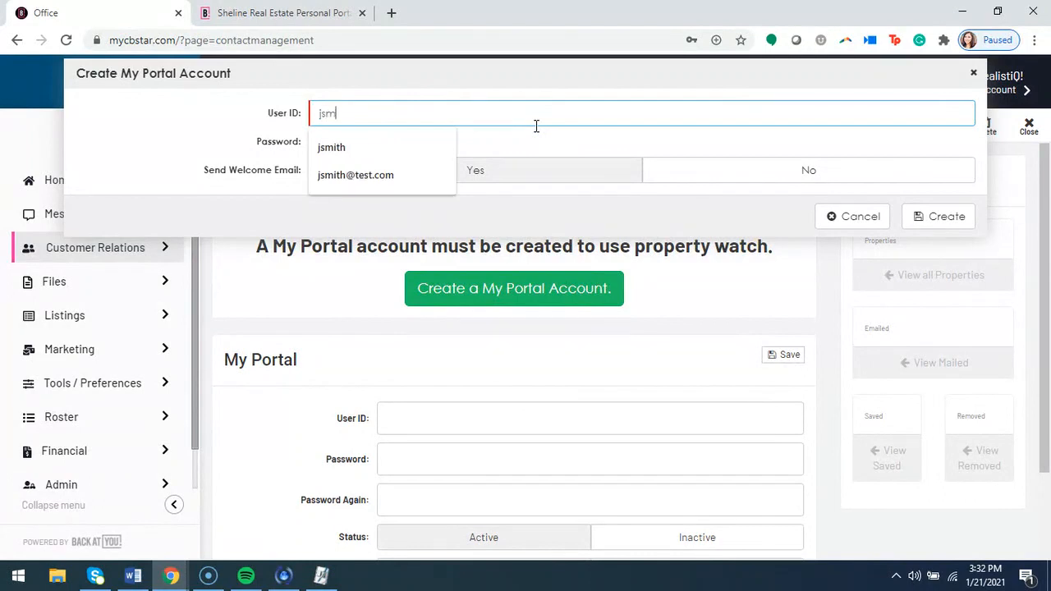
left_click(394, 141)
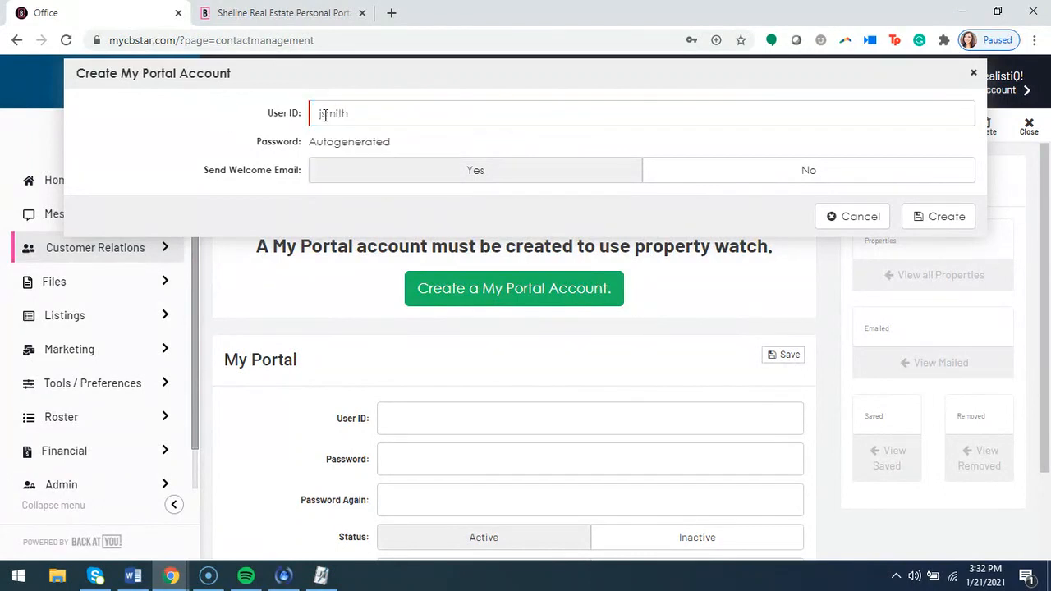
left_click(370, 113)
left_click(373, 169)
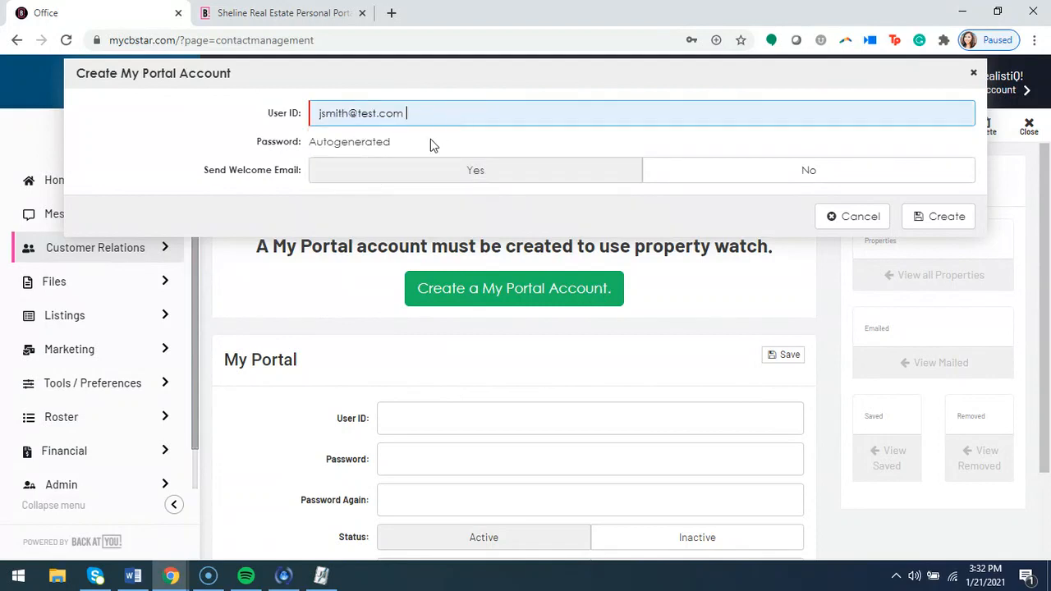
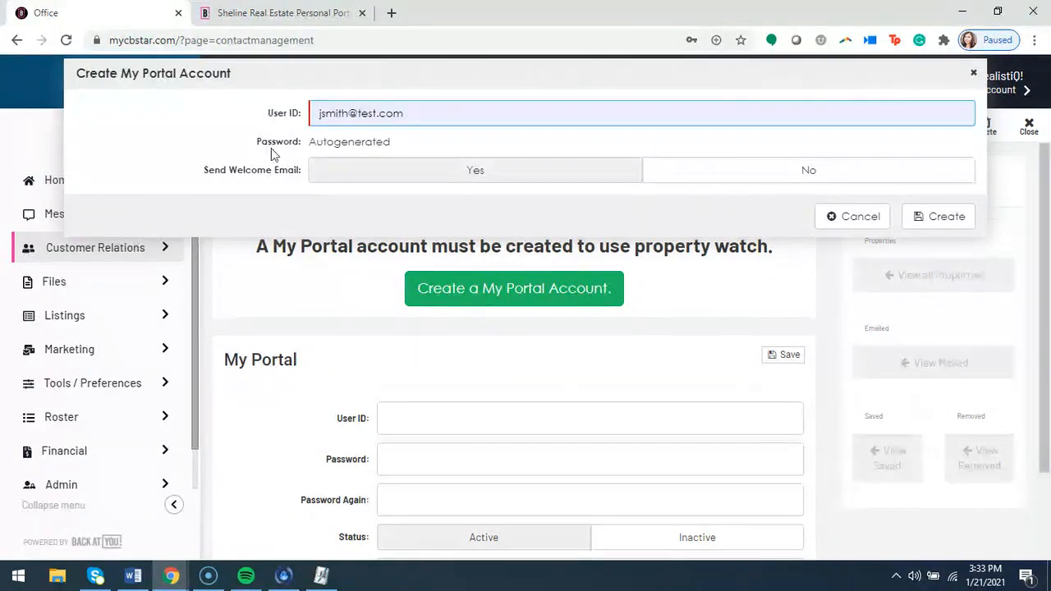
Step: Create the contact's My Portal account, keeping the User ID and autogenerated password
left_click(936, 218)
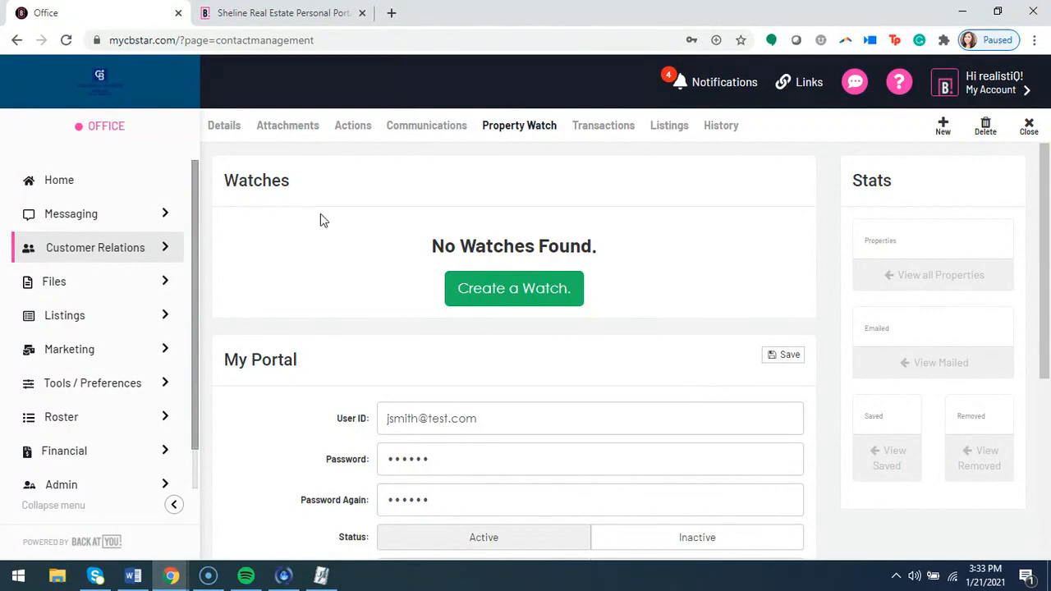
left_click(312, 12)
scroll(304, 361, "up", 5)
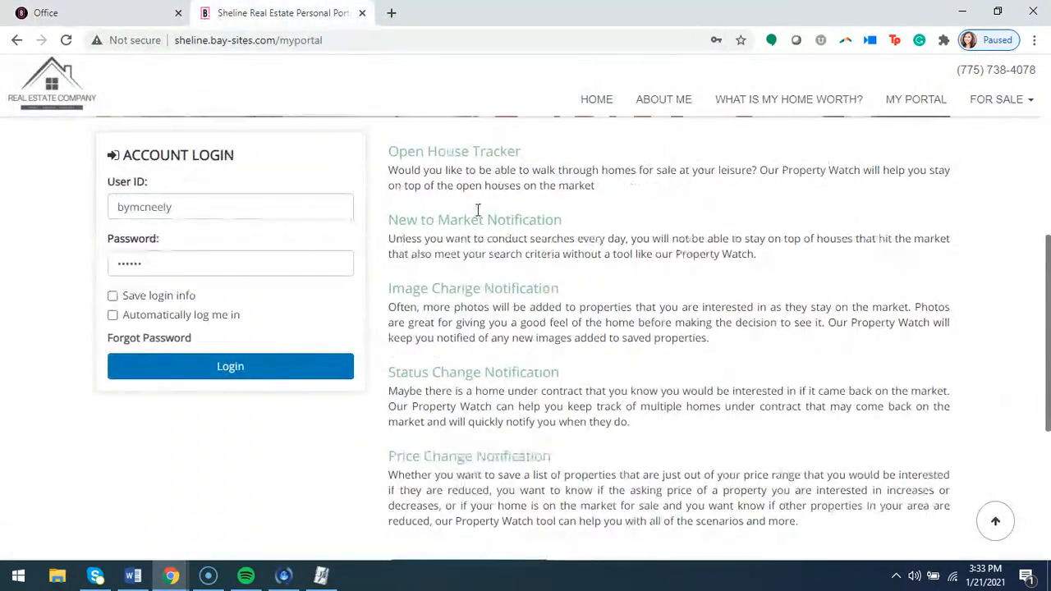
left_click(132, 16)
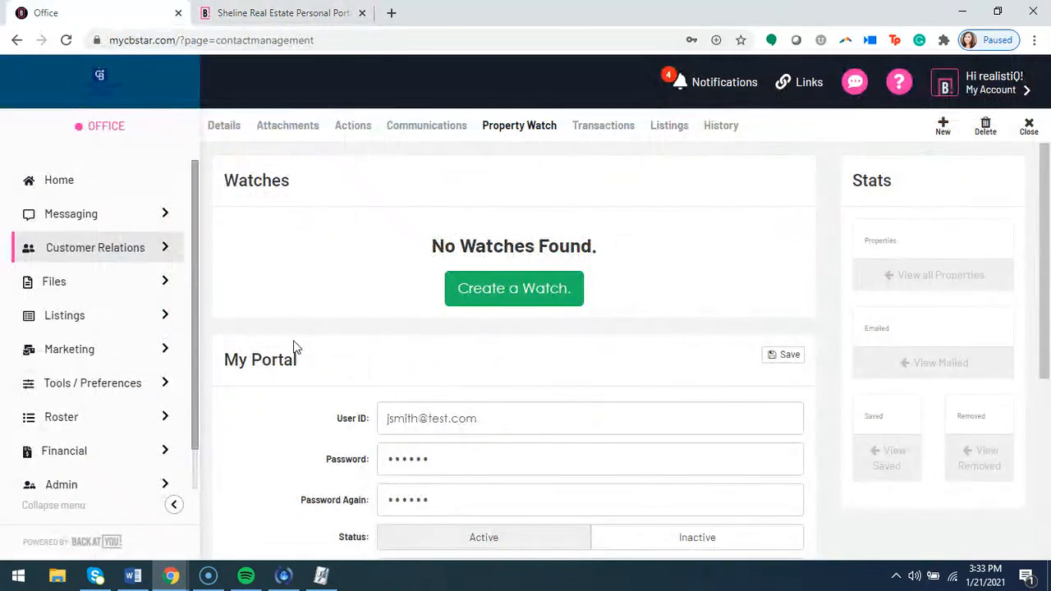
scroll(294, 353, "down", 2)
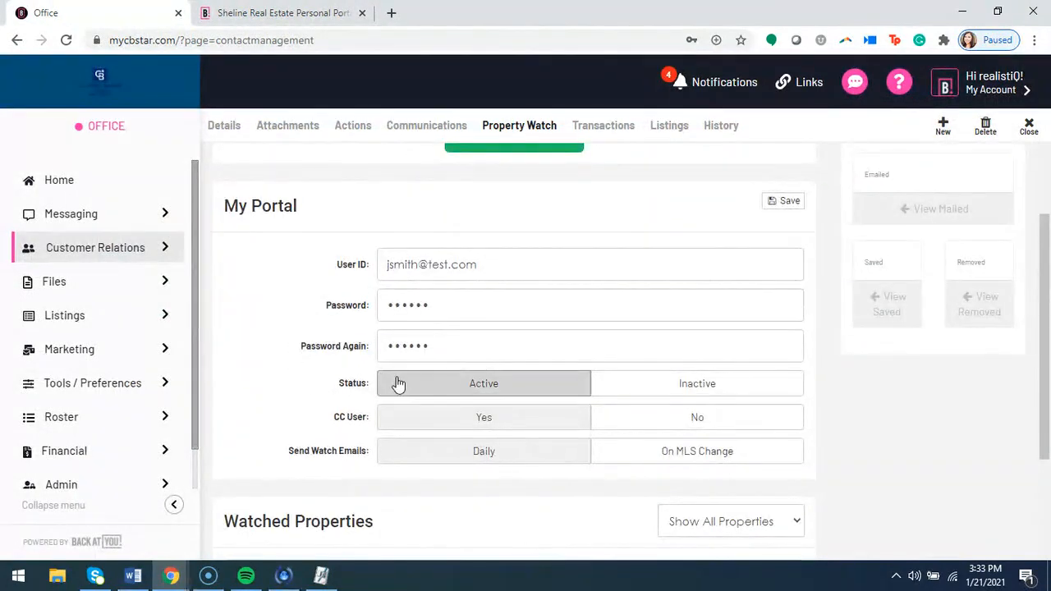
scroll(493, 345, "down", 1)
scroll(448, 332, "up", 1)
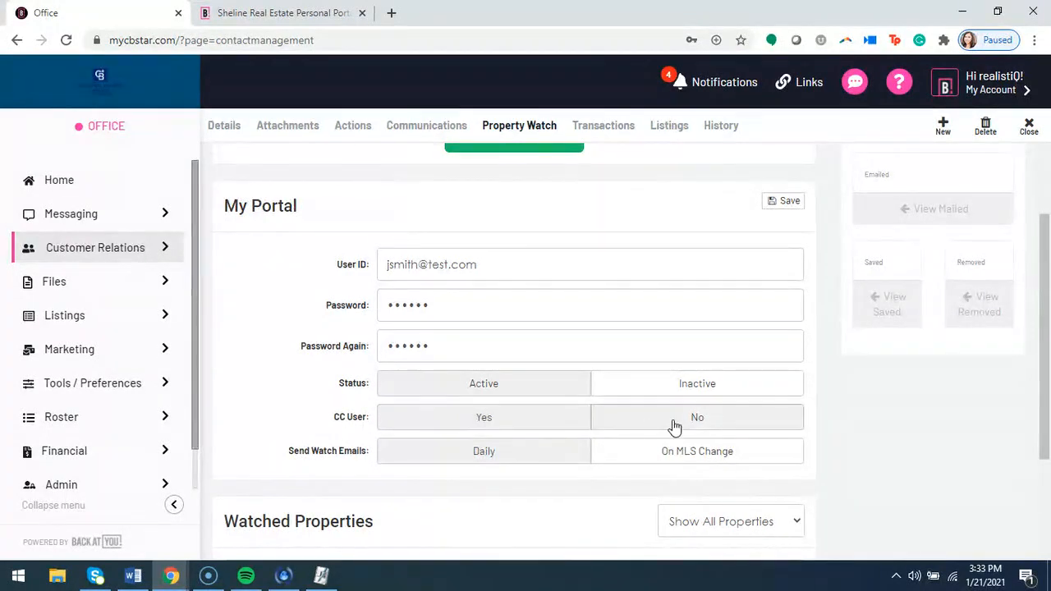
left_click_drag(281, 453, 371, 455)
left_click(367, 467)
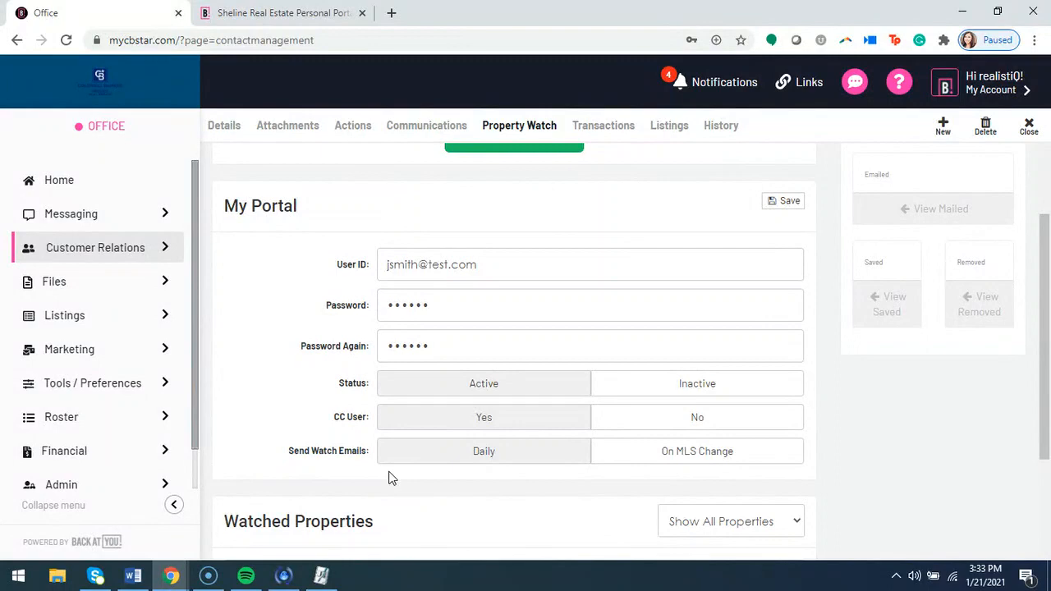
scroll(373, 468, "up", 2)
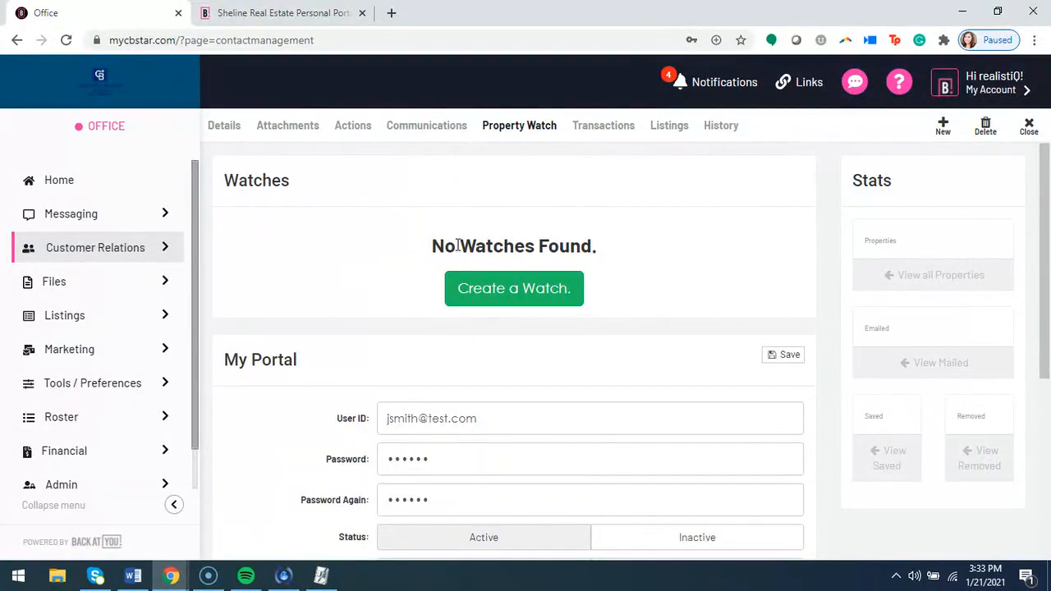
scroll(277, 320, "down", 3)
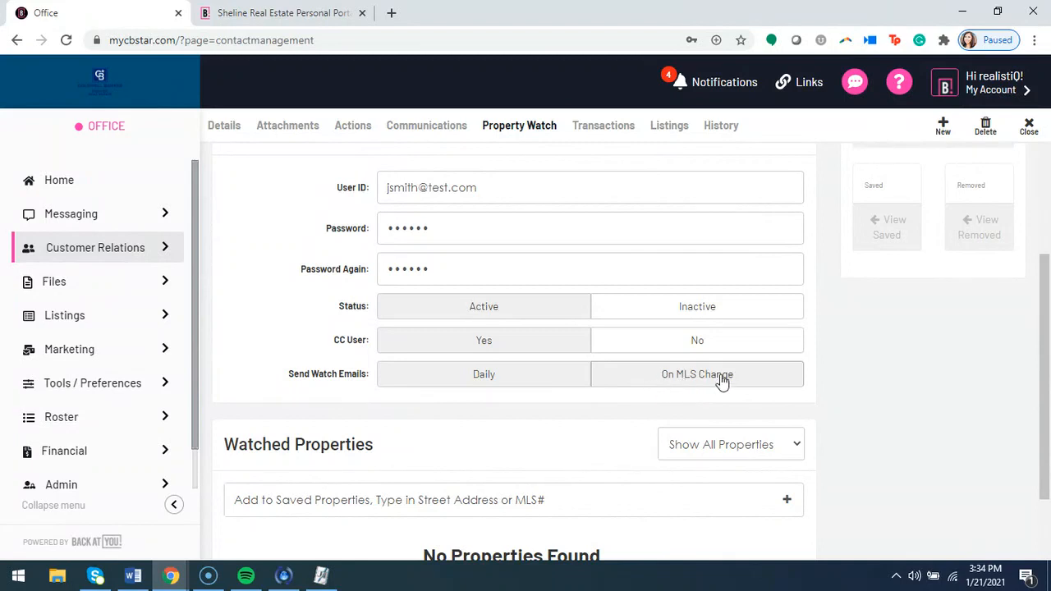
left_click(549, 377)
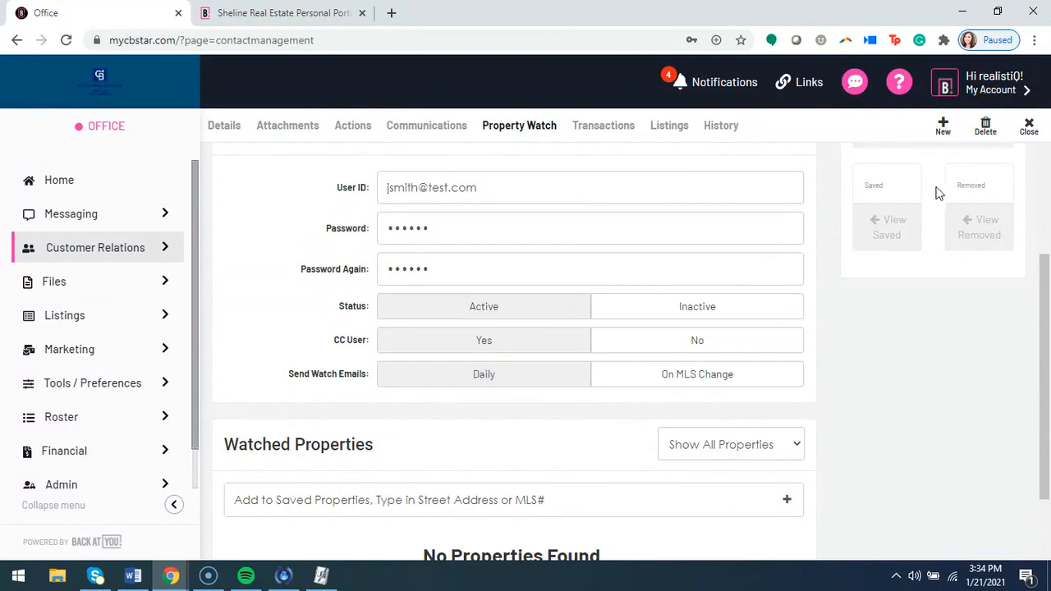
scroll(844, 344, "up", 3)
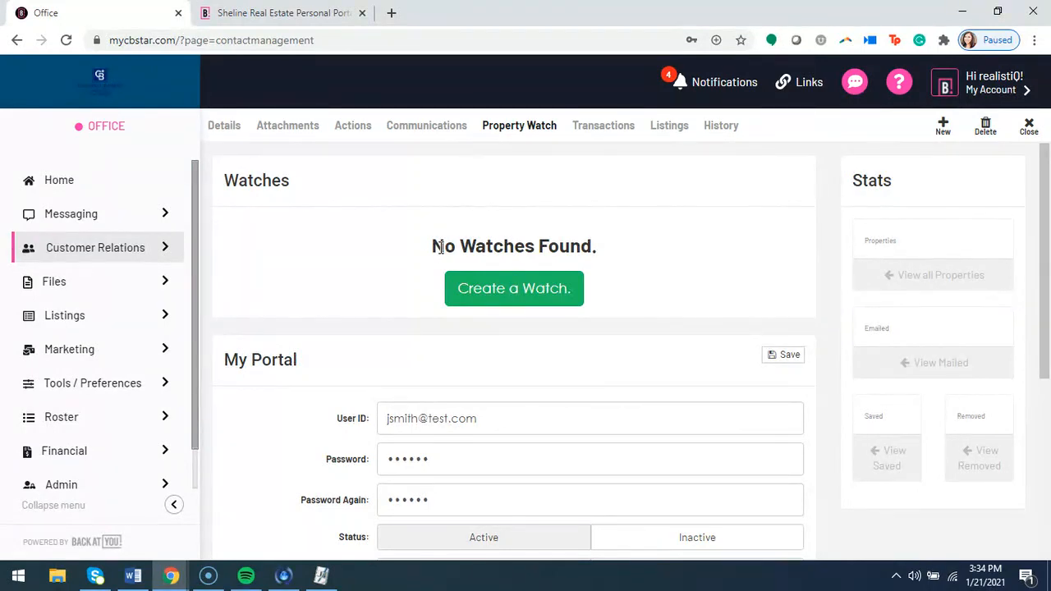
Step: Start a new property watch and look over its default criteria matching 14645 records
left_click(511, 301)
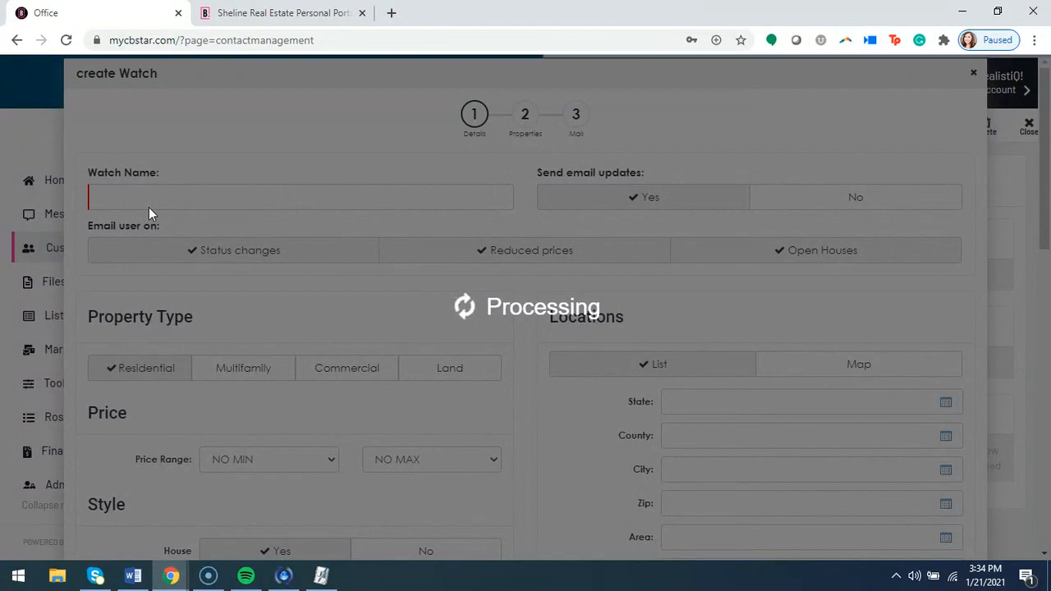
scroll(135, 188, "down", 1)
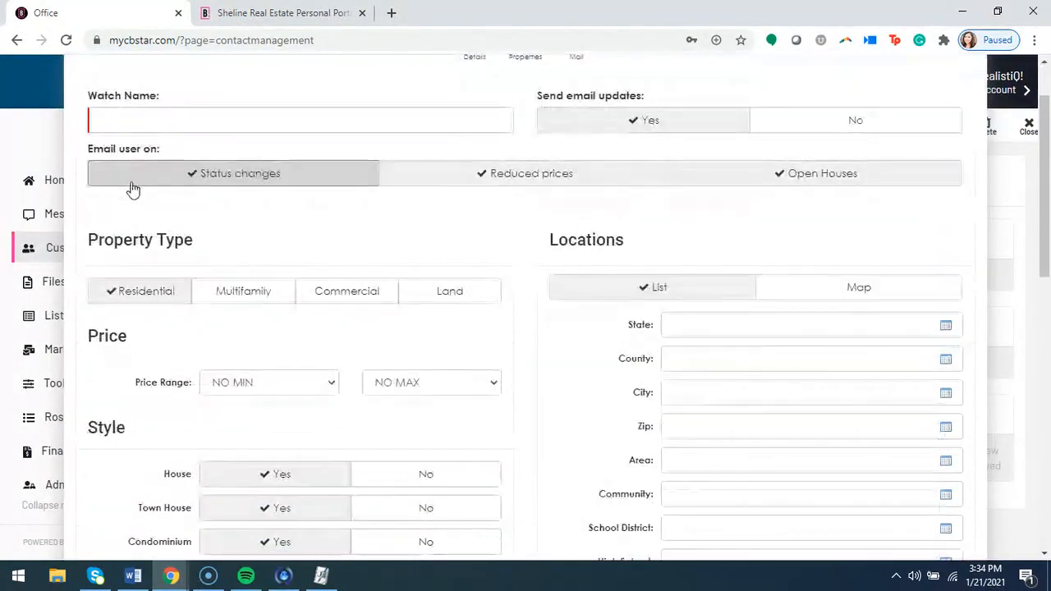
scroll(134, 162, "up", 1)
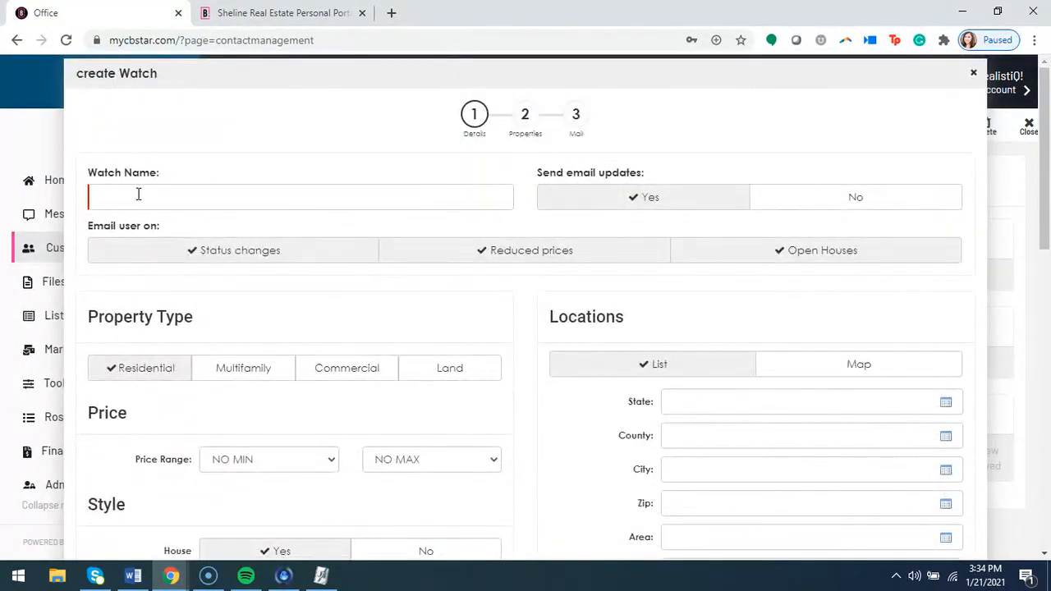
scroll(370, 383, "down", 2)
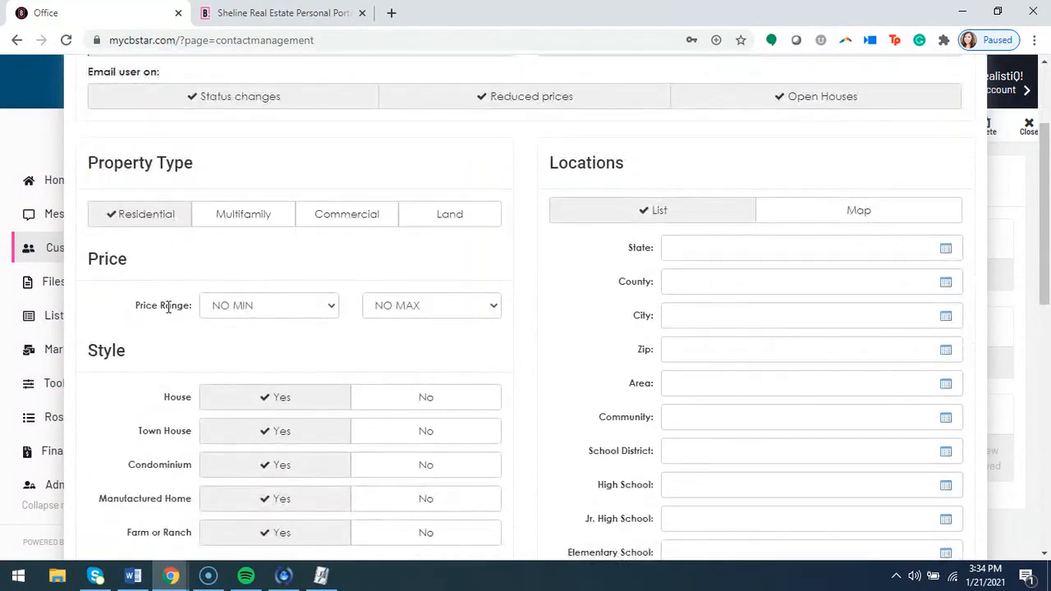
scroll(172, 270, "down", 4)
scroll(240, 423, "up", 3)
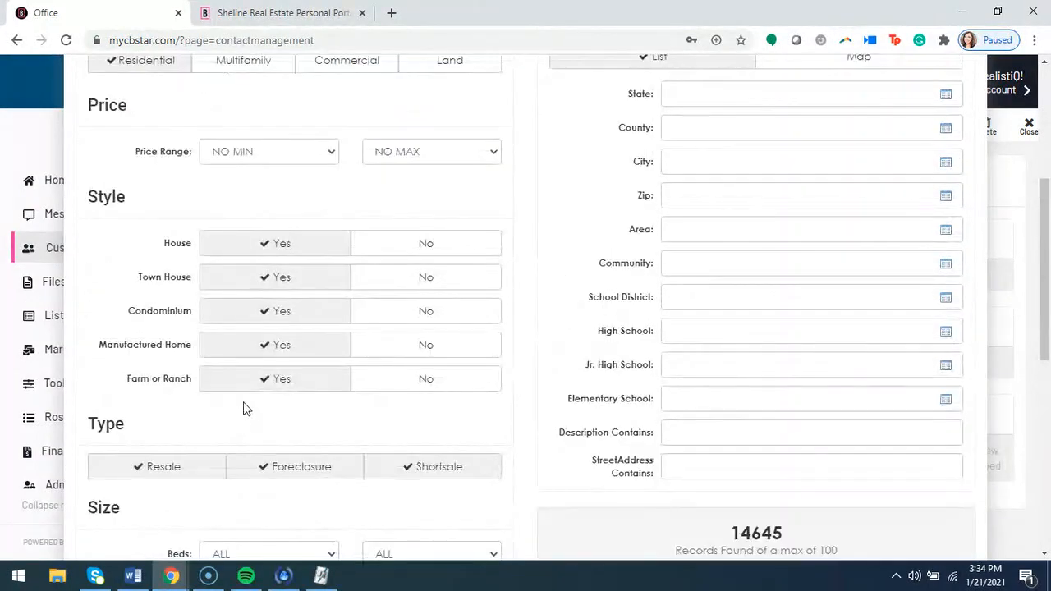
scroll(251, 423, "down", 2)
scroll(328, 444, "up", 6)
scroll(575, 435, "down", 2)
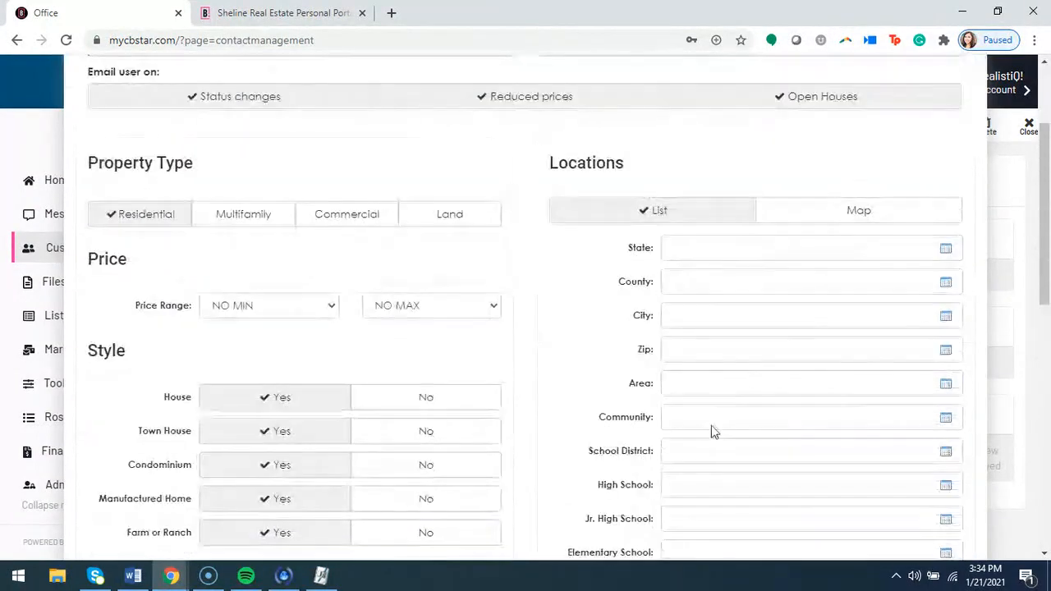
scroll(493, 329, "up", 2)
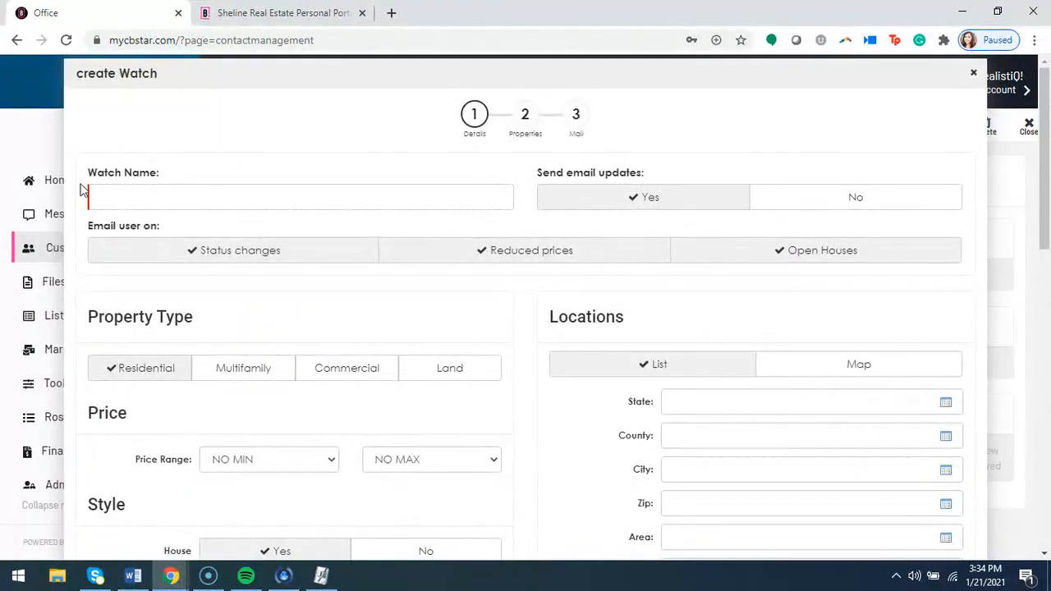
Step: Name the new watch 'January Homes 2021'
left_click(151, 204)
type("Jan")
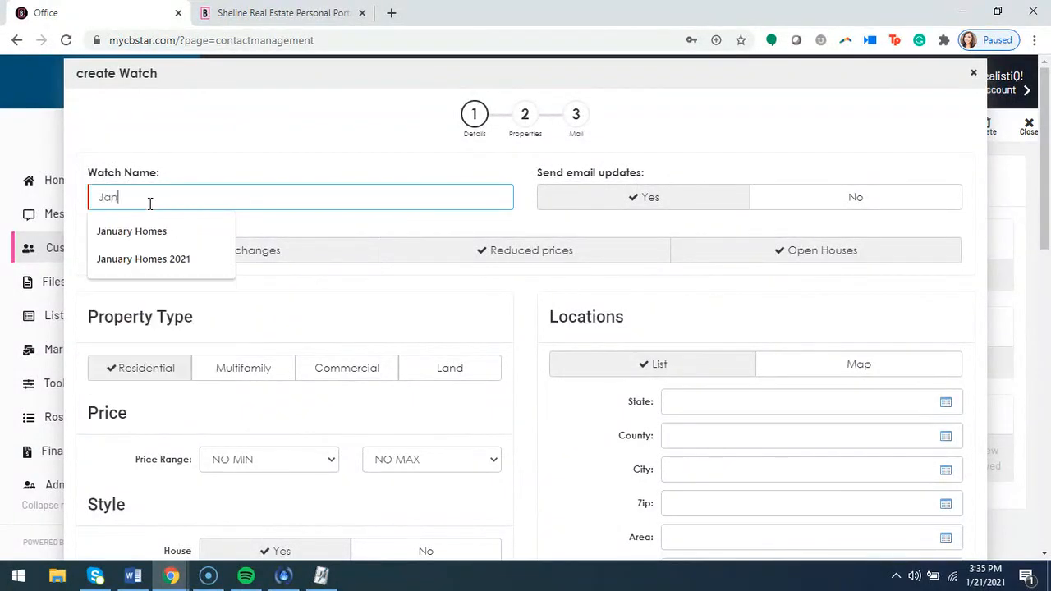
type("uary Homes 2021")
left_click(294, 141)
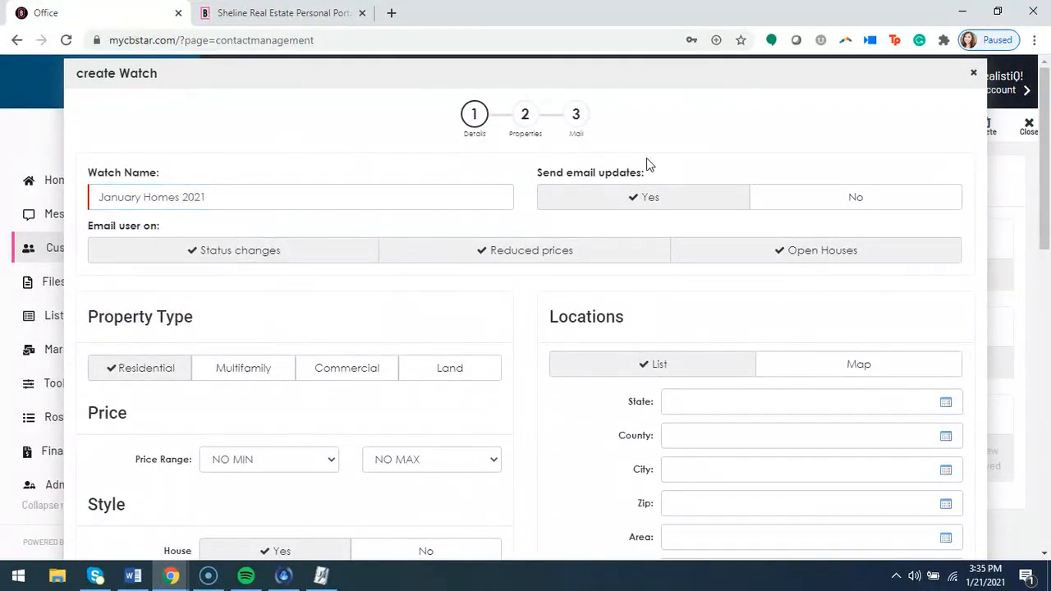
Step: Keep email updates on for status changes, reduced prices and open houses
left_click(838, 204)
left_click(650, 204)
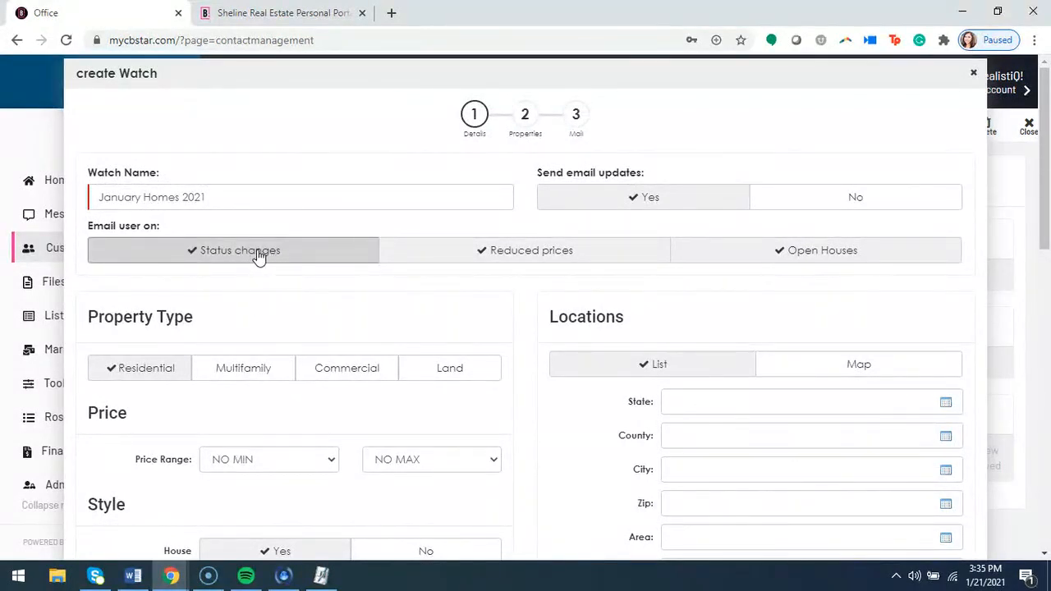
left_click(825, 251)
left_click(524, 256)
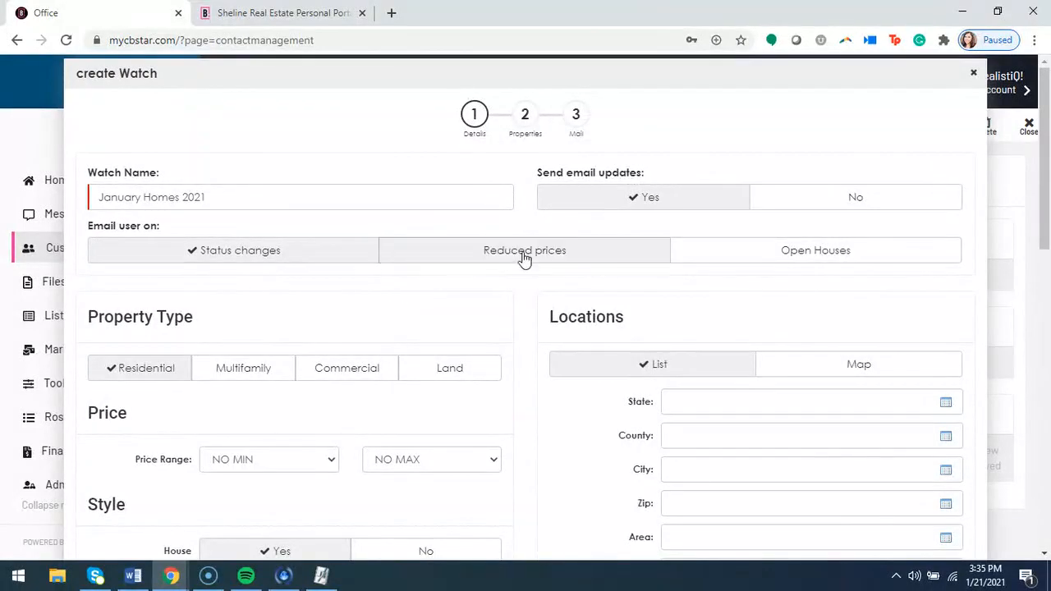
left_click(538, 253)
left_click(818, 259)
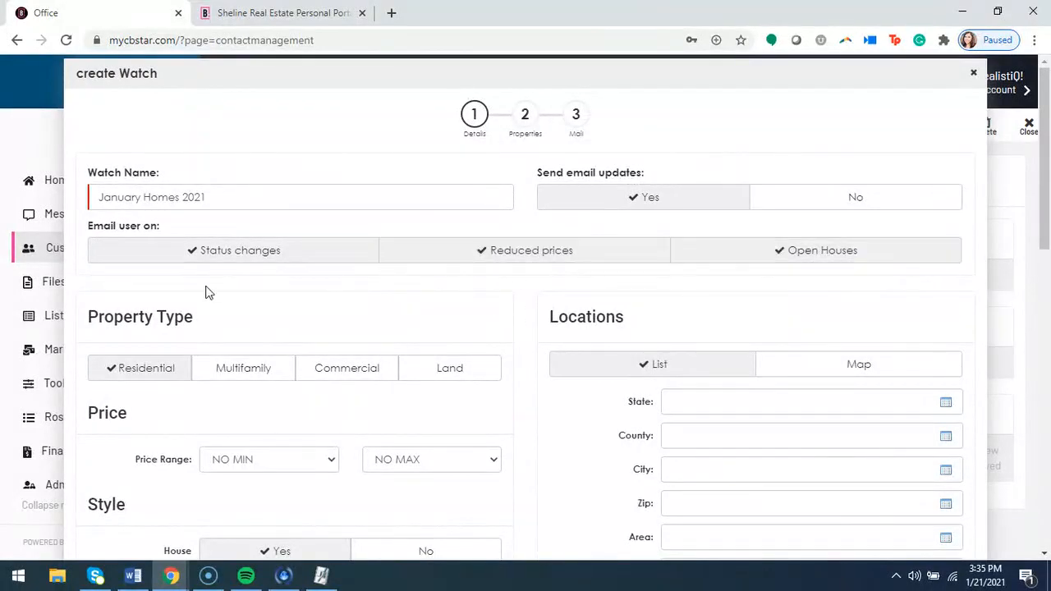
scroll(257, 294, "down", 1)
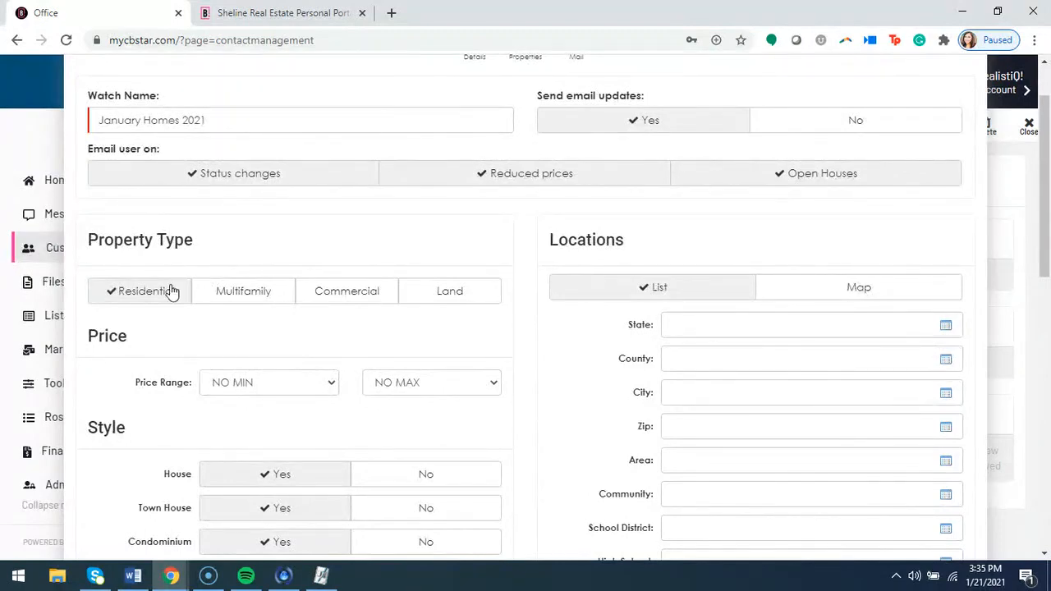
scroll(169, 291, "down", 5)
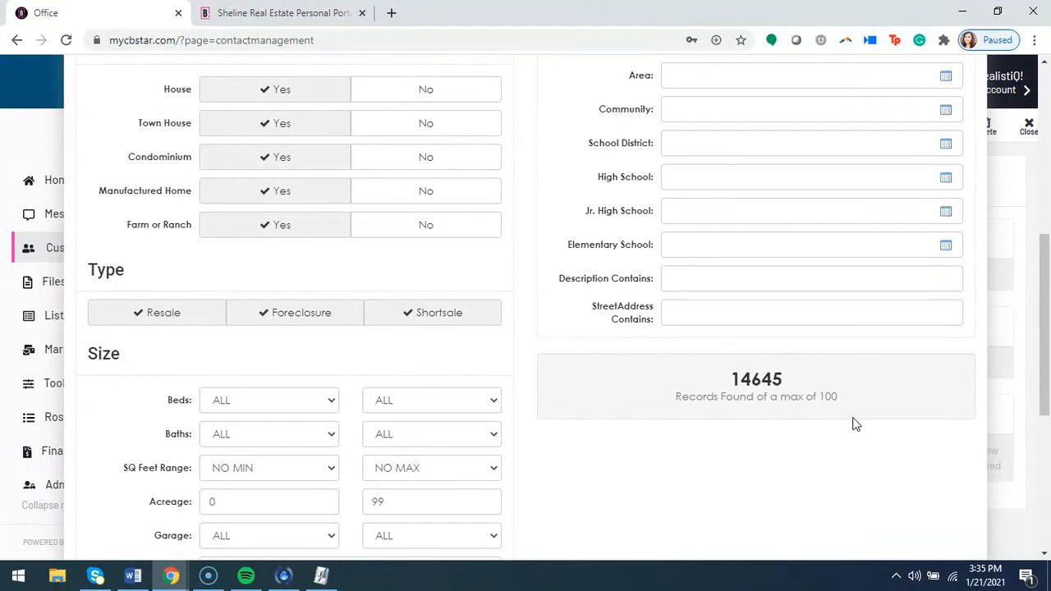
scroll(532, 267, "up", 4)
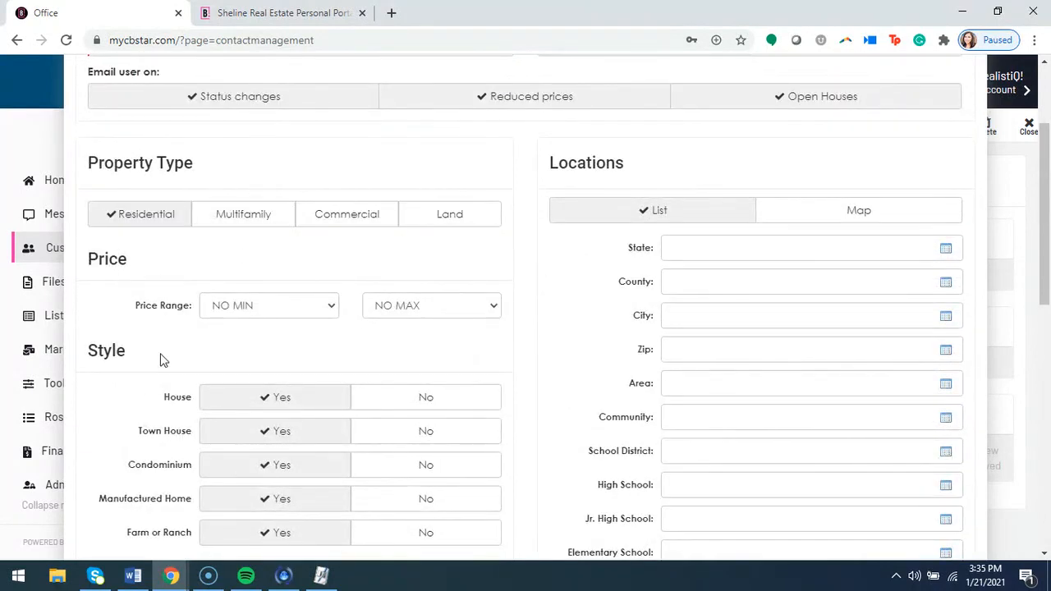
Step: Set the watch's price range to $100,000–$410,000
left_click(317, 306)
scroll(246, 156, "down", 1)
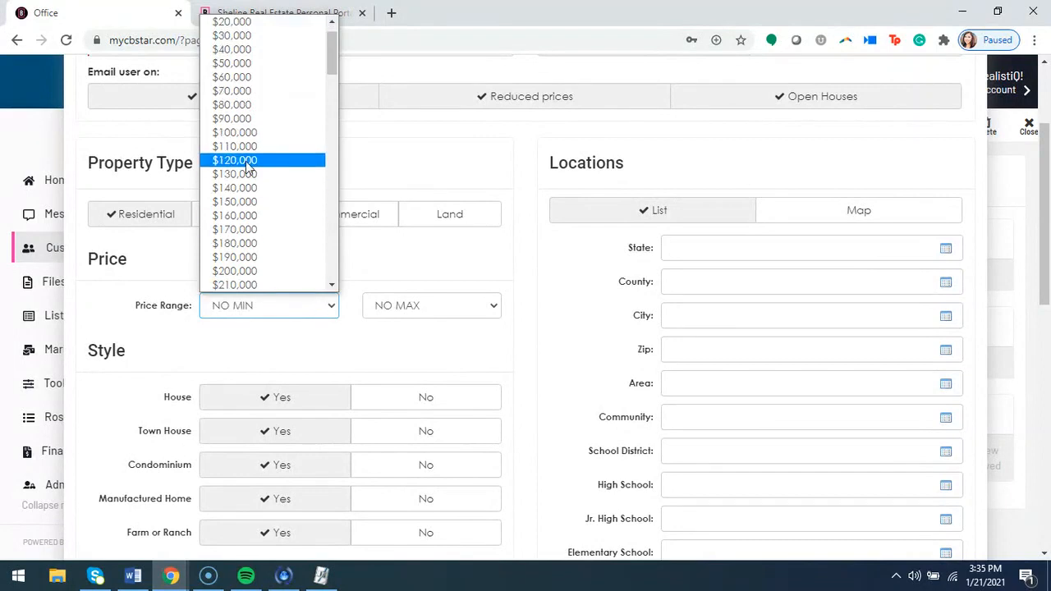
left_click(250, 135)
left_click(430, 312)
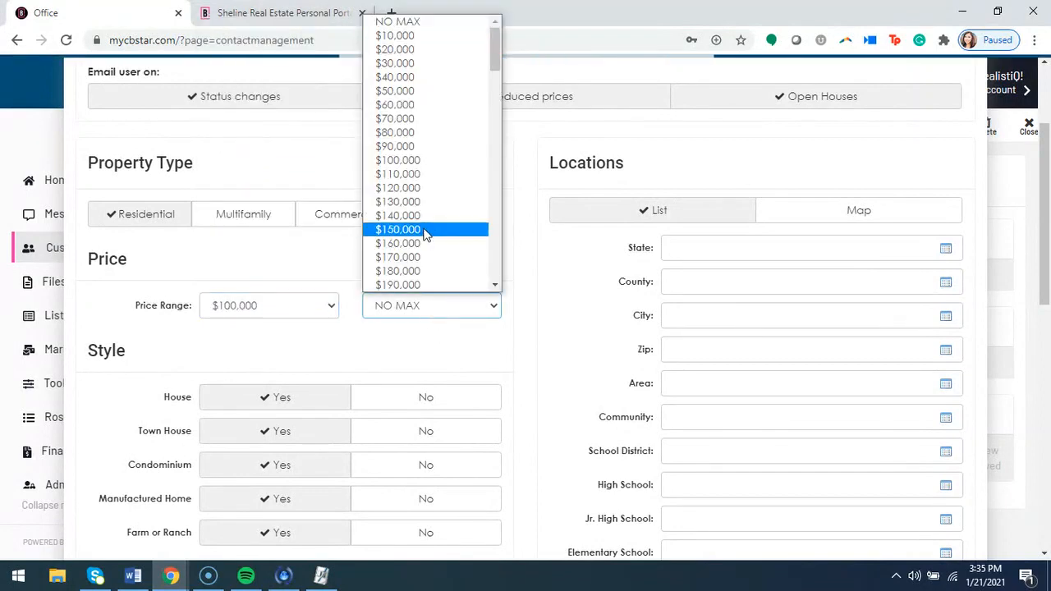
scroll(427, 226, "down", 7)
scroll(421, 164, "up", 4)
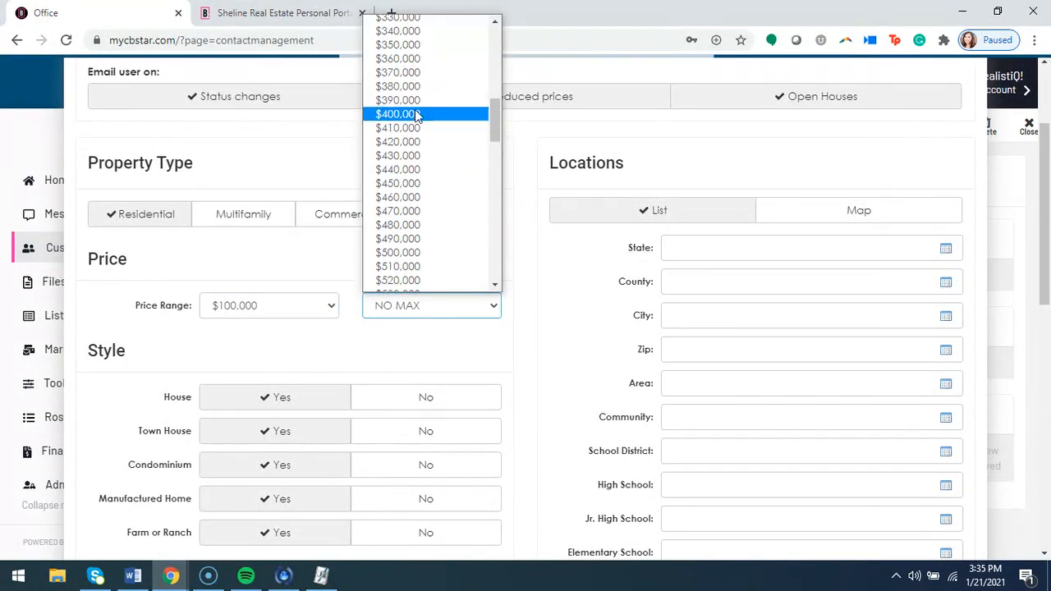
left_click(416, 128)
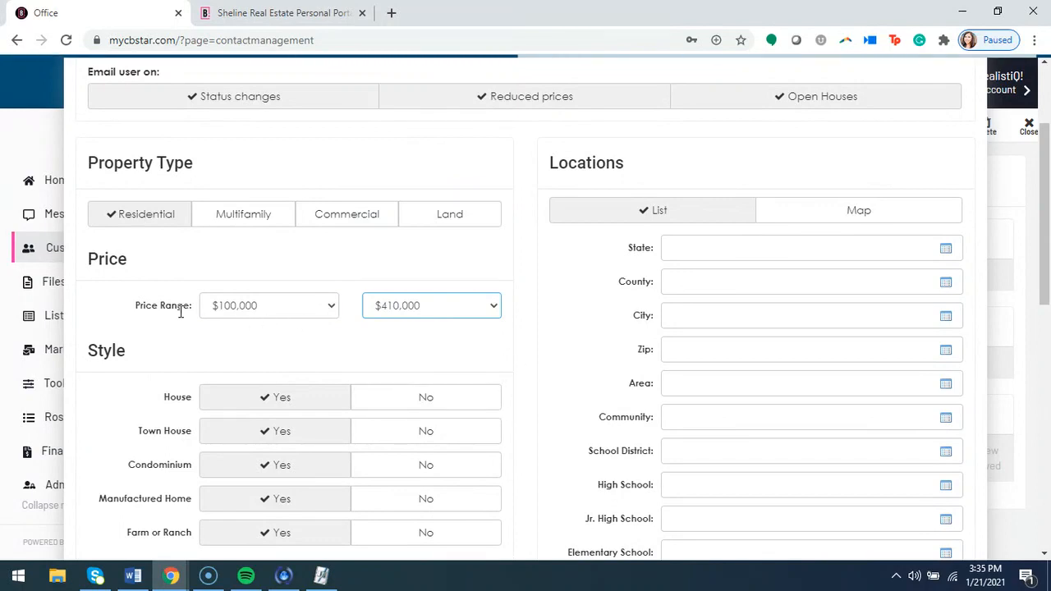
Step: Exclude town houses, condominiums, manufactured homes and farms or ranches from the watch
scroll(542, 354, "down", 2)
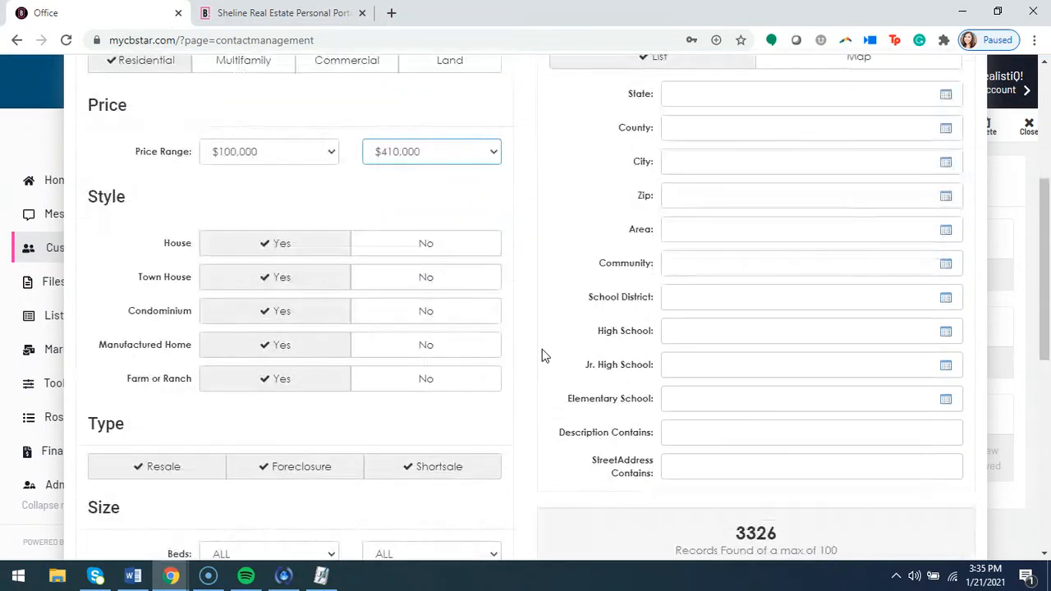
scroll(725, 470, "down", 1)
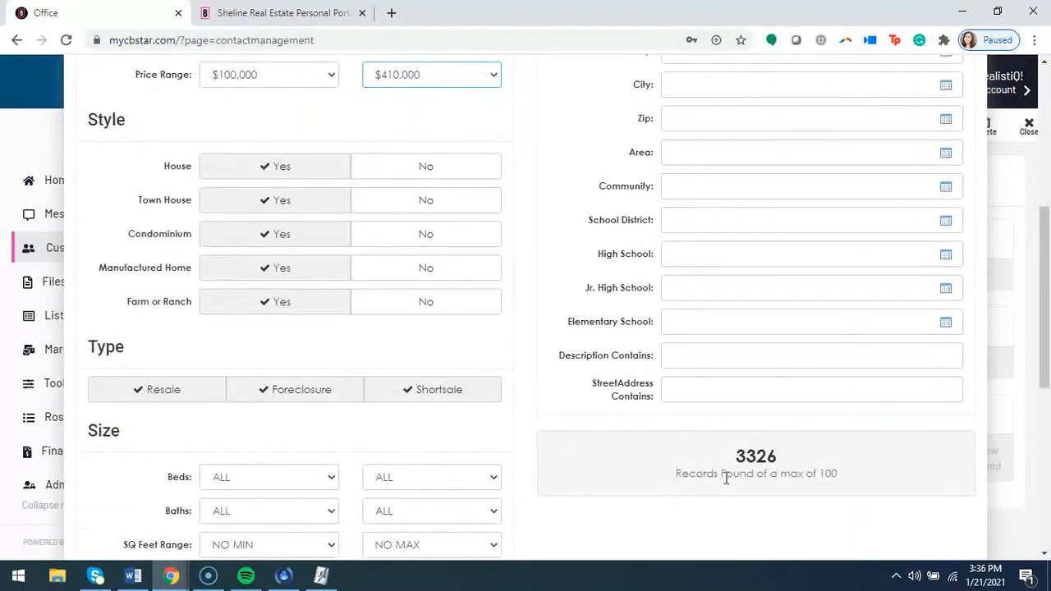
scroll(727, 473, "up", 1)
left_click(475, 282)
left_click(425, 311)
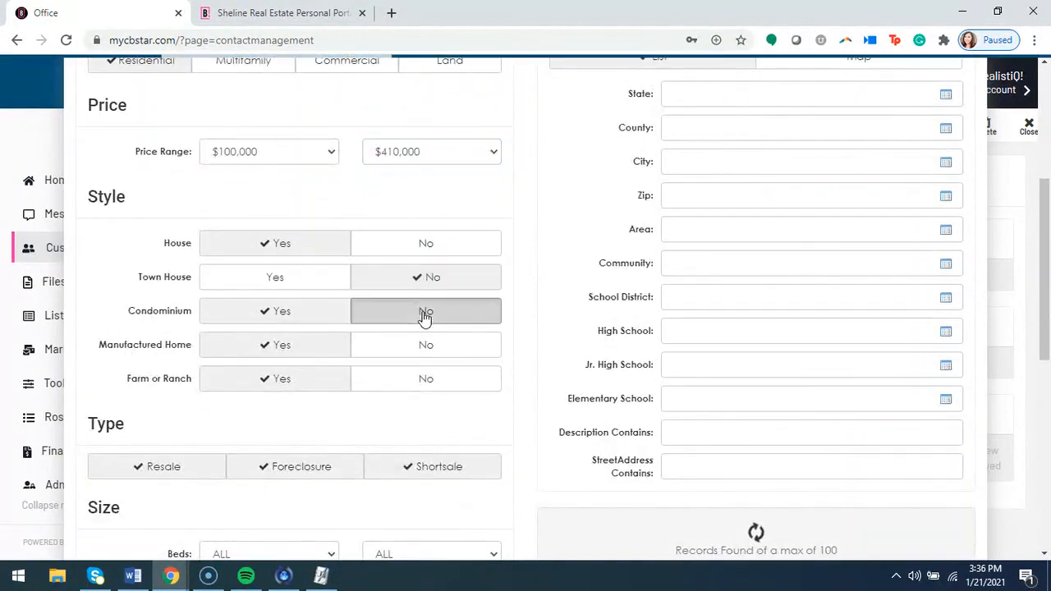
left_click(427, 346)
left_click(427, 379)
Step: Untick Shortsale and Foreclosure so only Resale listings are watched
scroll(530, 376, "down", 1)
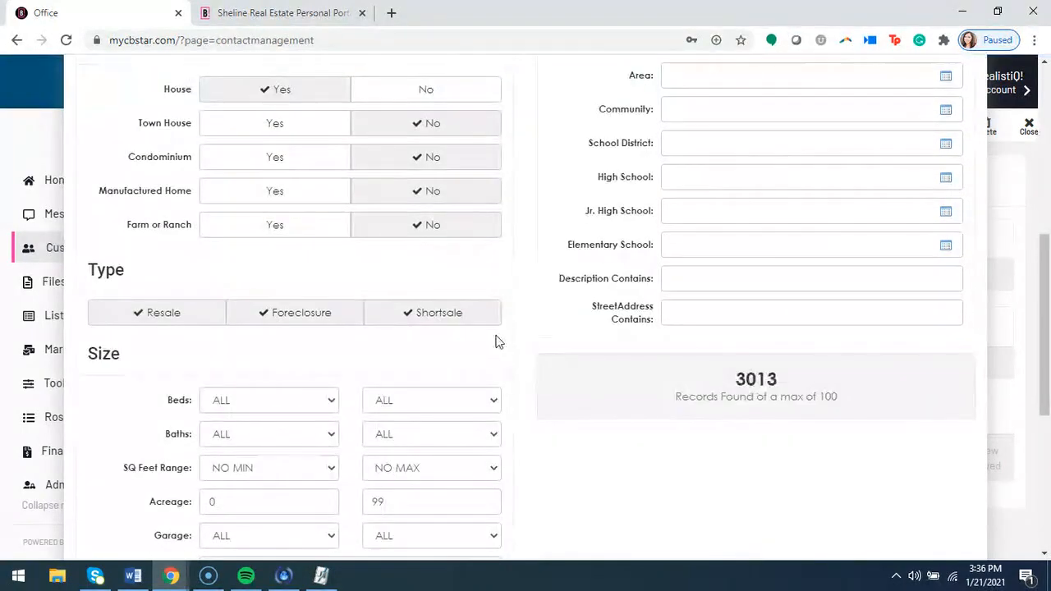
left_click(433, 311)
left_click(329, 316)
Step: Cap the watch at a maximum of 4 beds
scroll(286, 361, "down", 1)
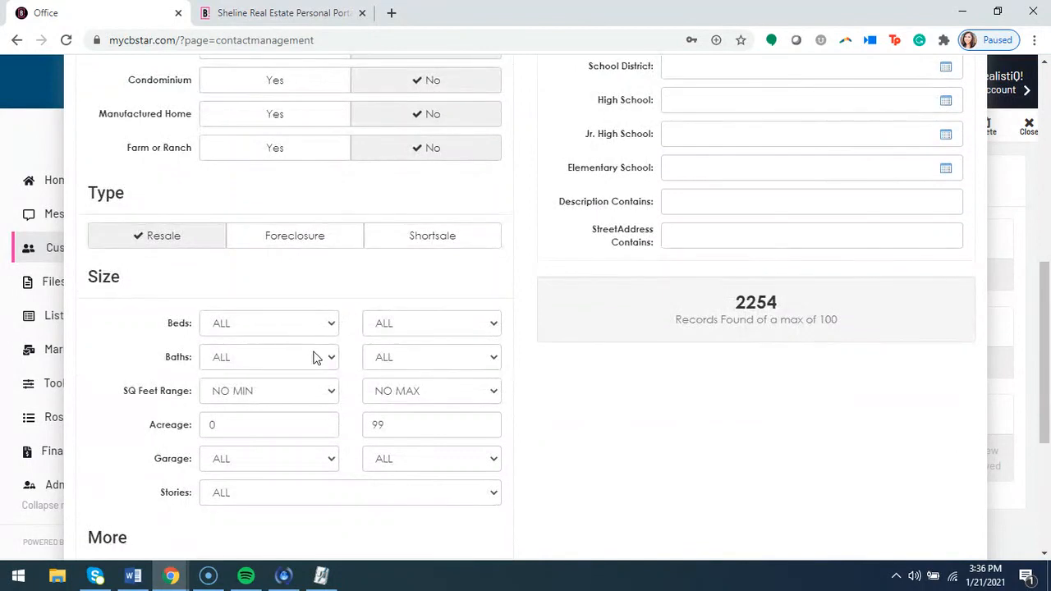
scroll(469, 251, "down", 1)
left_click(439, 248)
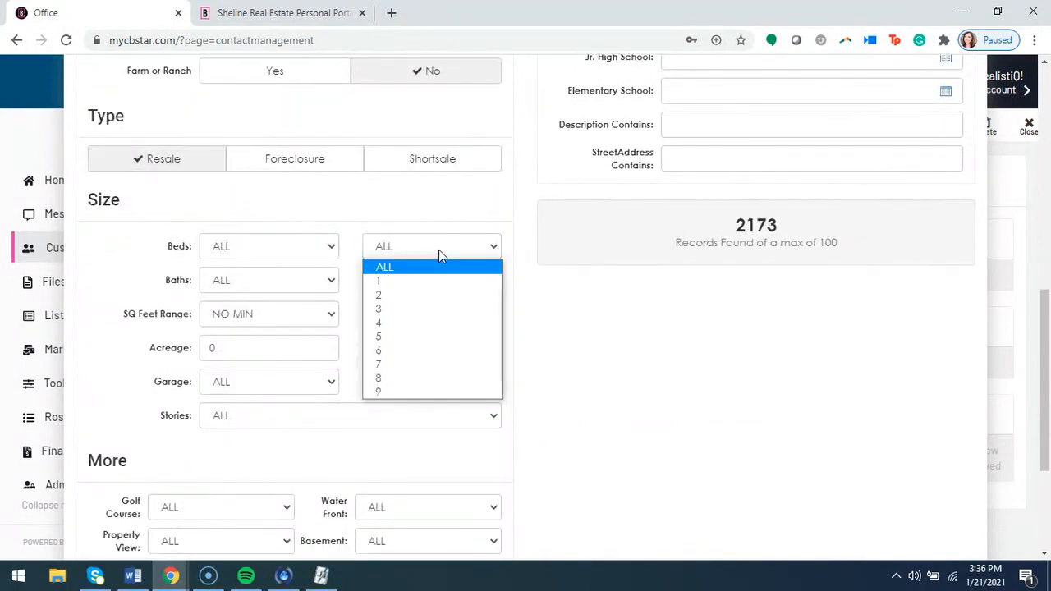
left_click(403, 321)
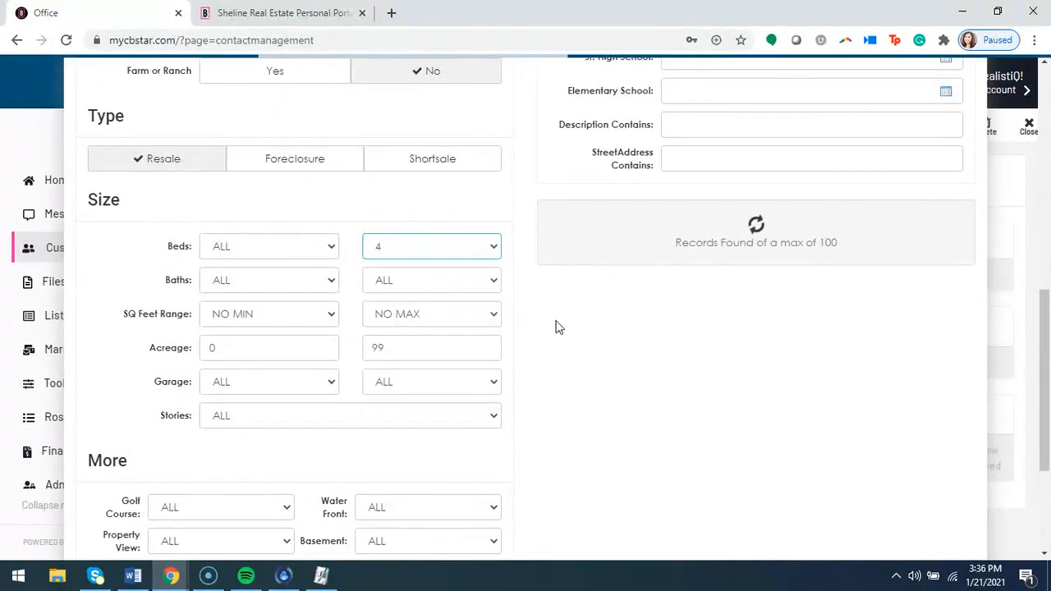
scroll(553, 334, "down", 3)
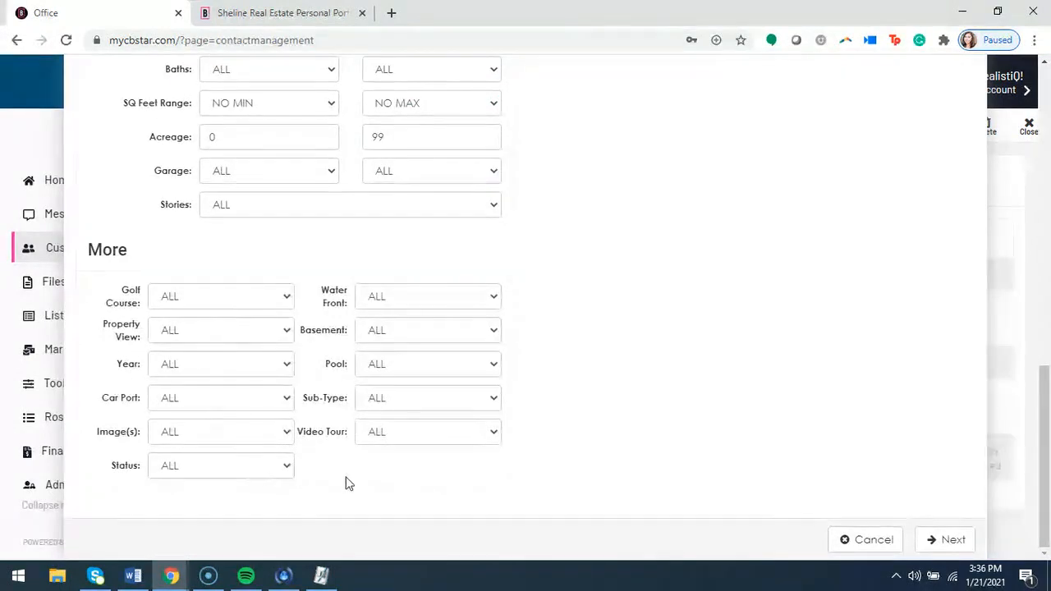
scroll(580, 411, "up", 8)
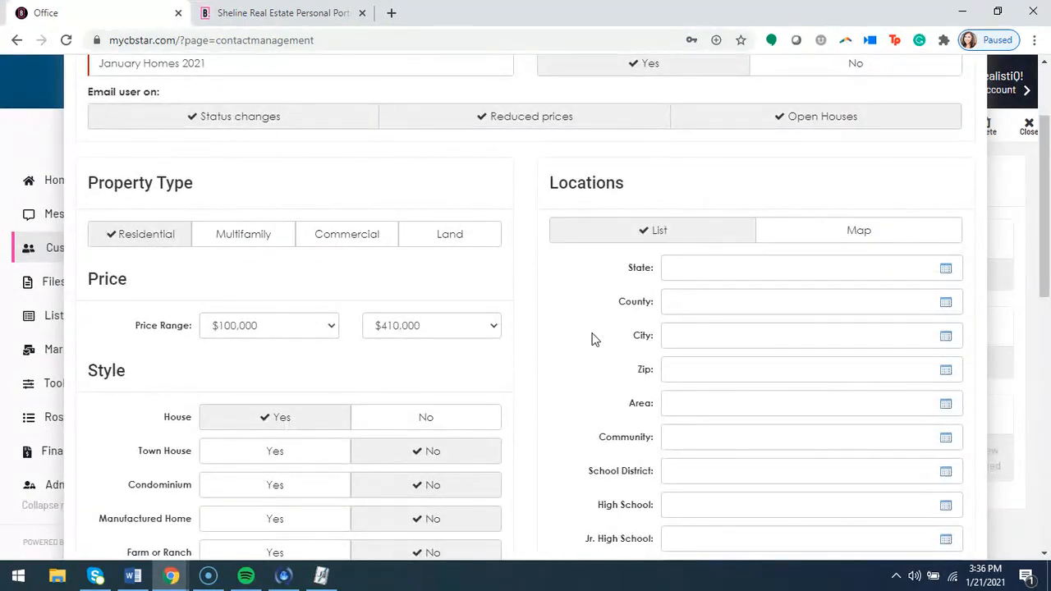
scroll(727, 241, "down", 3)
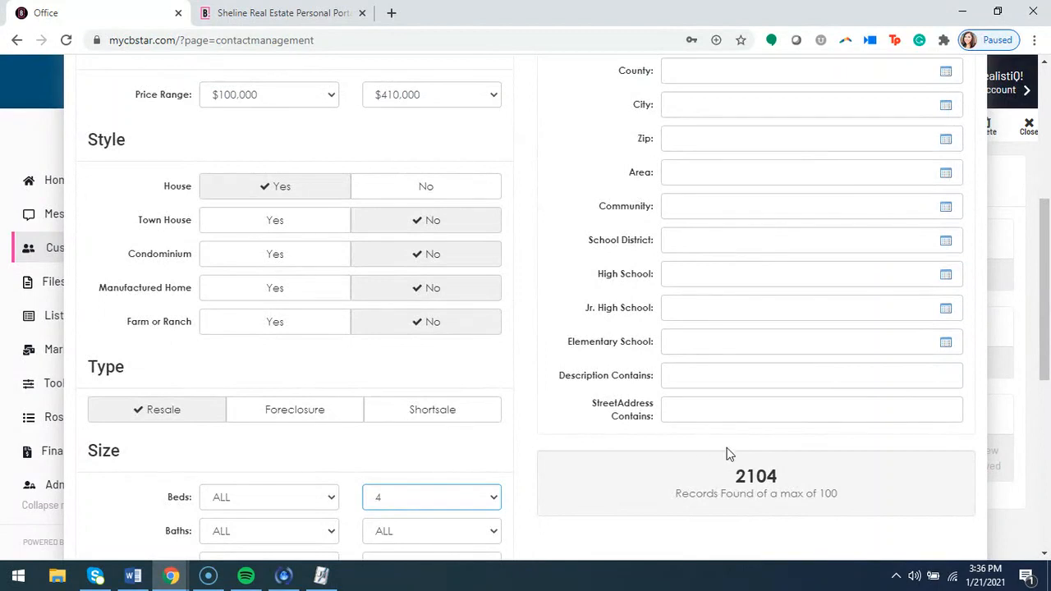
scroll(673, 403, "up", 2)
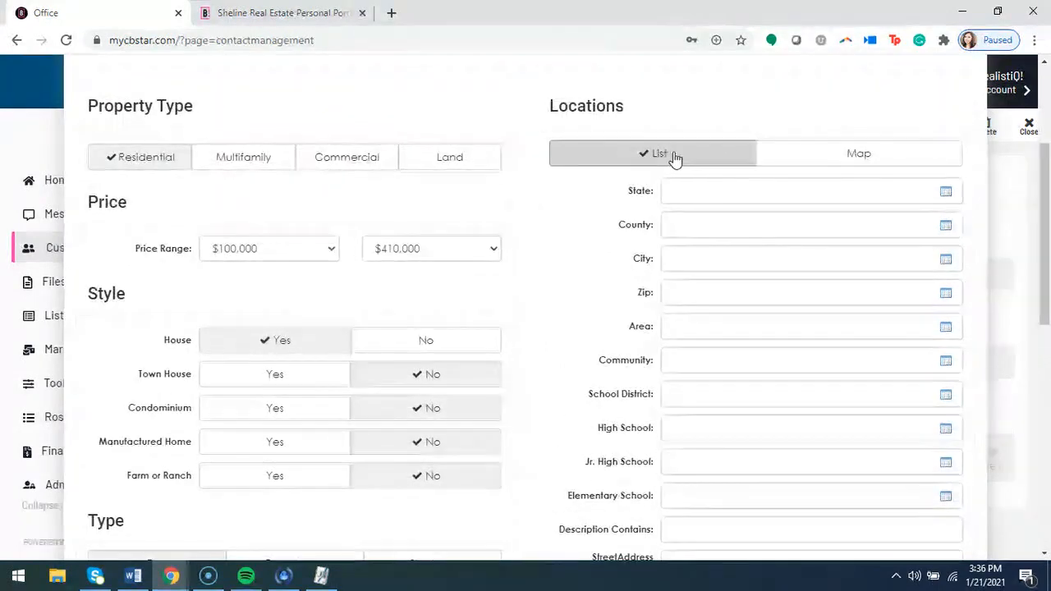
Step: Browse the County and City location lists, closing both without applying a choice
left_click(946, 226)
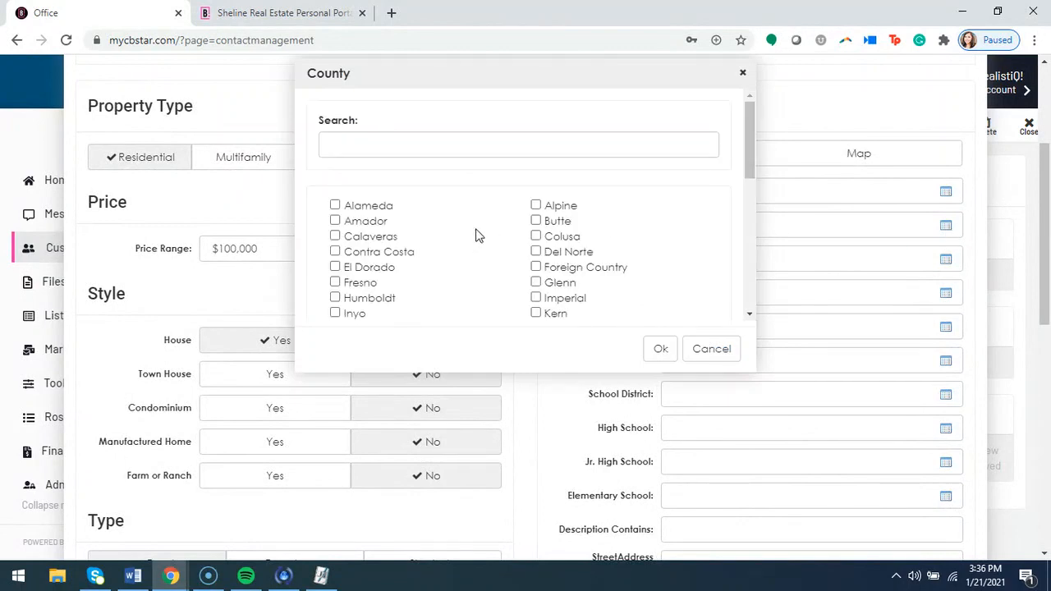
left_click(335, 267)
left_click(741, 77)
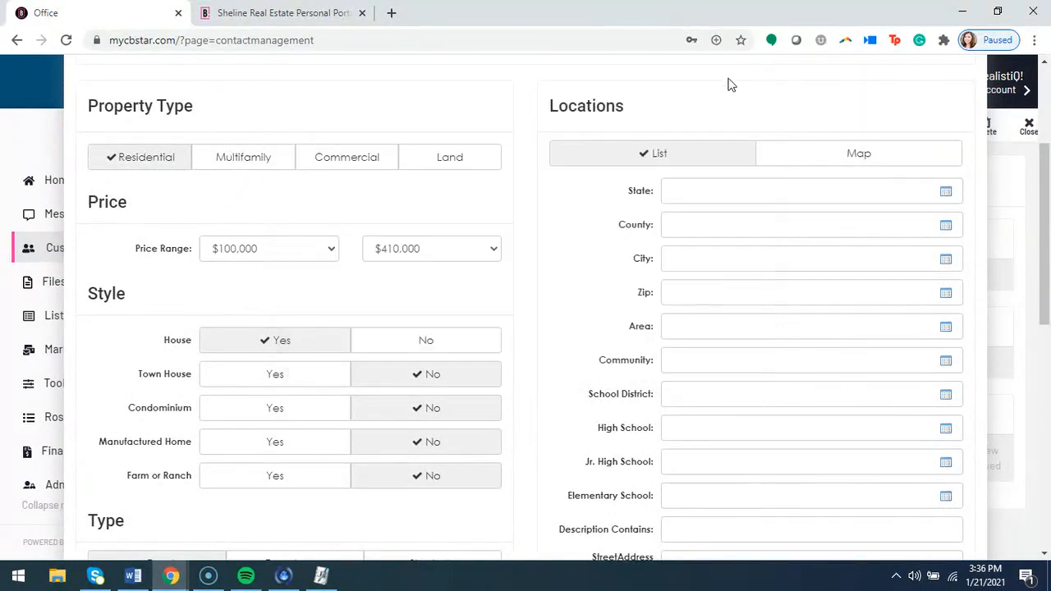
left_click(944, 261)
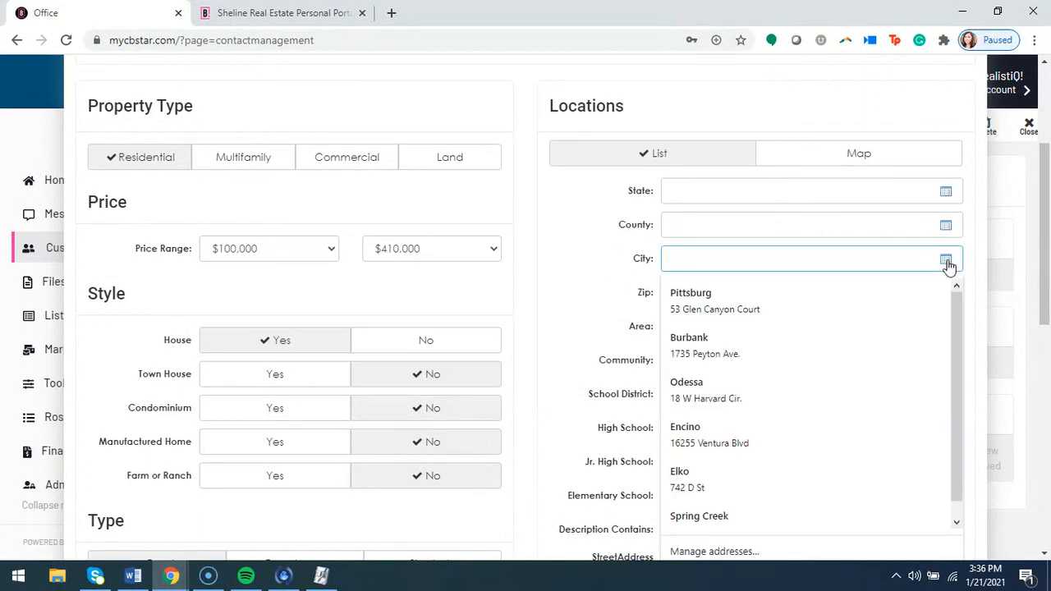
left_click(947, 261)
scroll(461, 220, "down", 1)
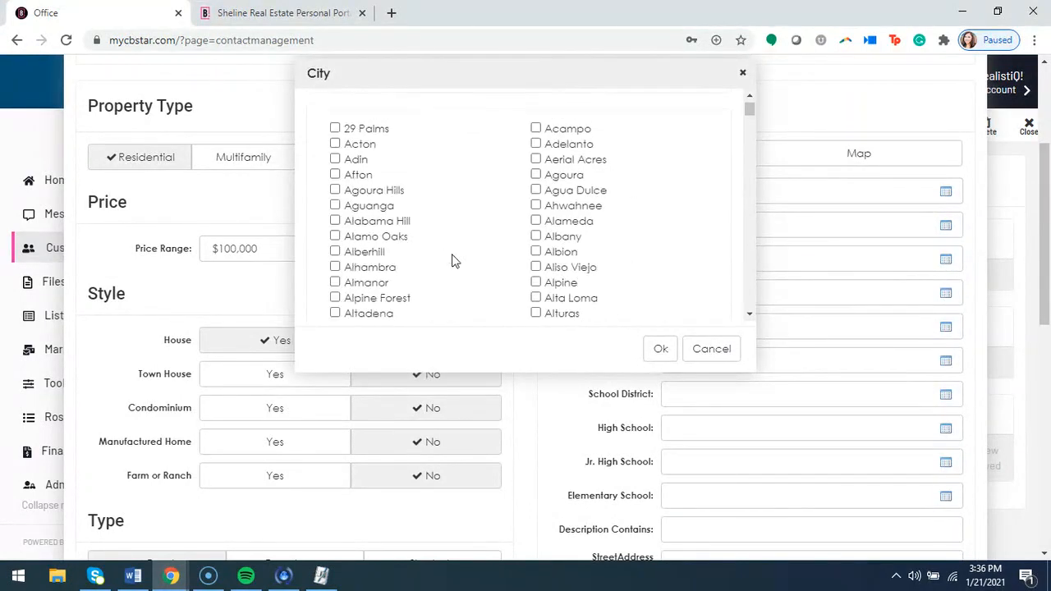
scroll(452, 260, "up", 1)
left_click(742, 76)
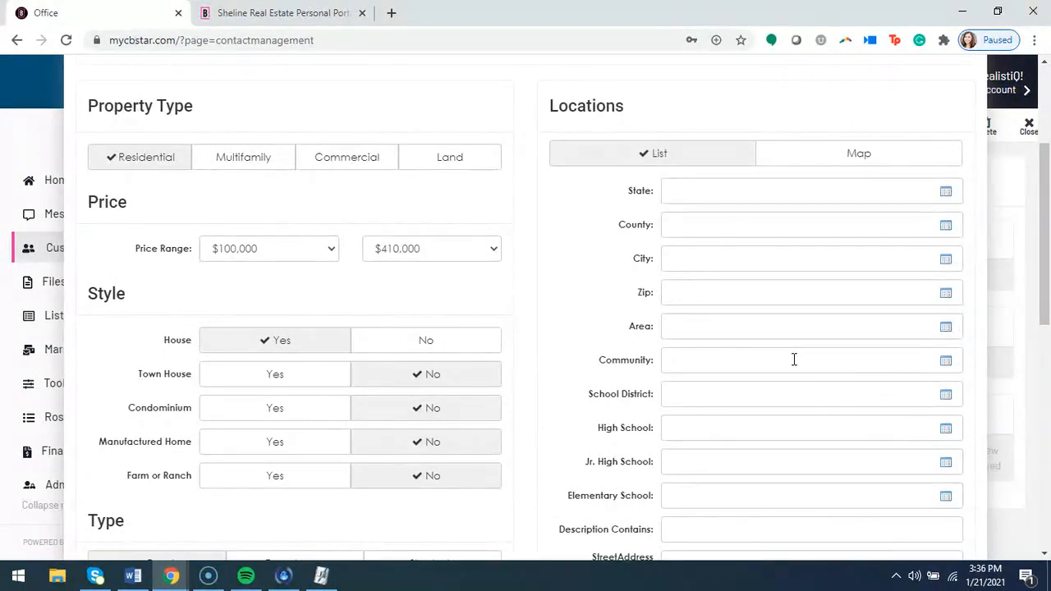
Step: Define locations on a map covering Atwater and Merced (18 records) and go to the matches
left_click(854, 163)
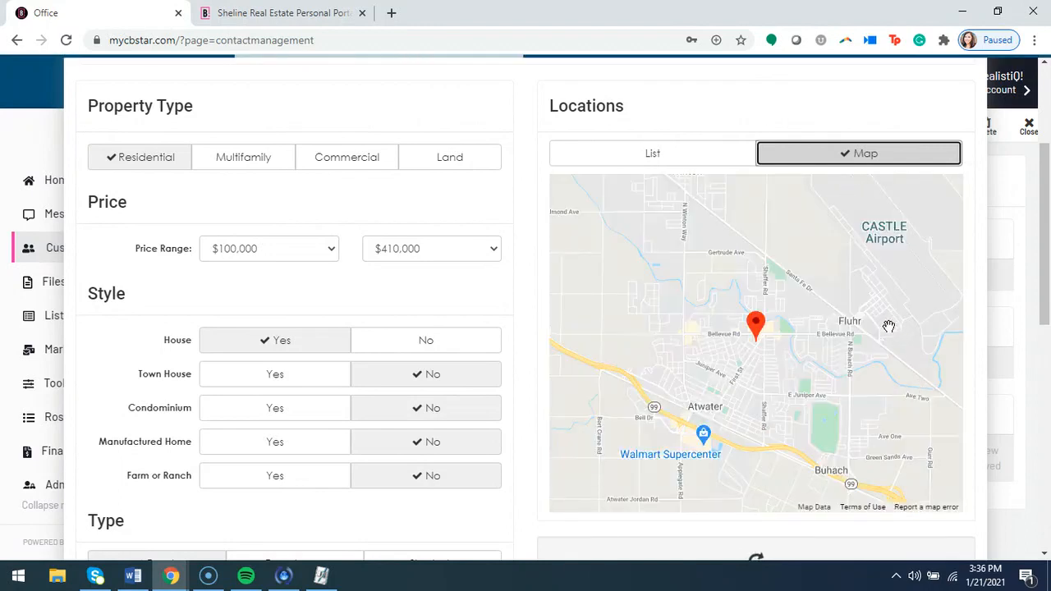
scroll(980, 369, "down", 1)
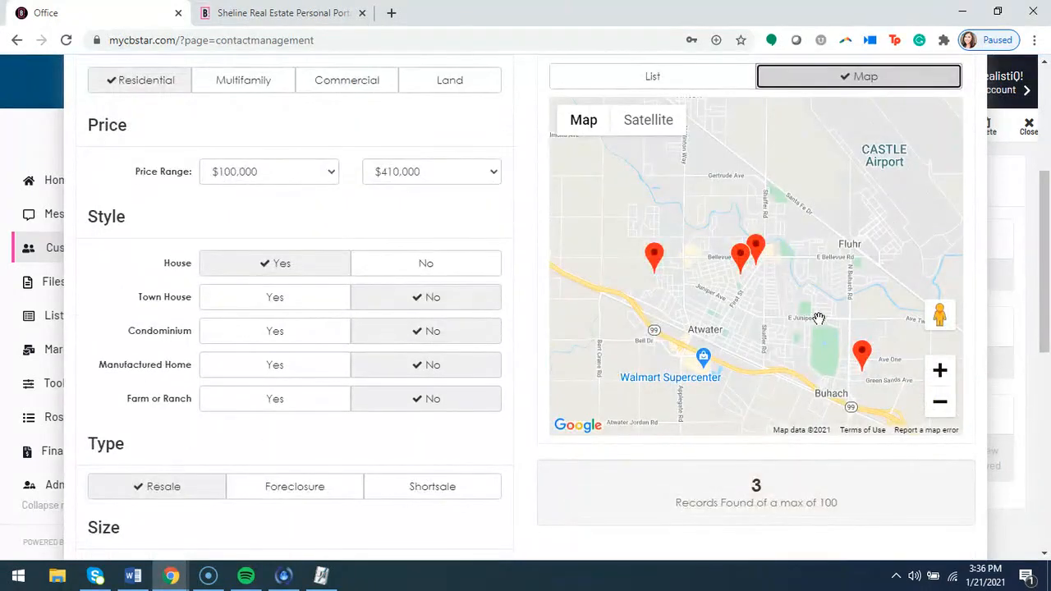
left_click(940, 403)
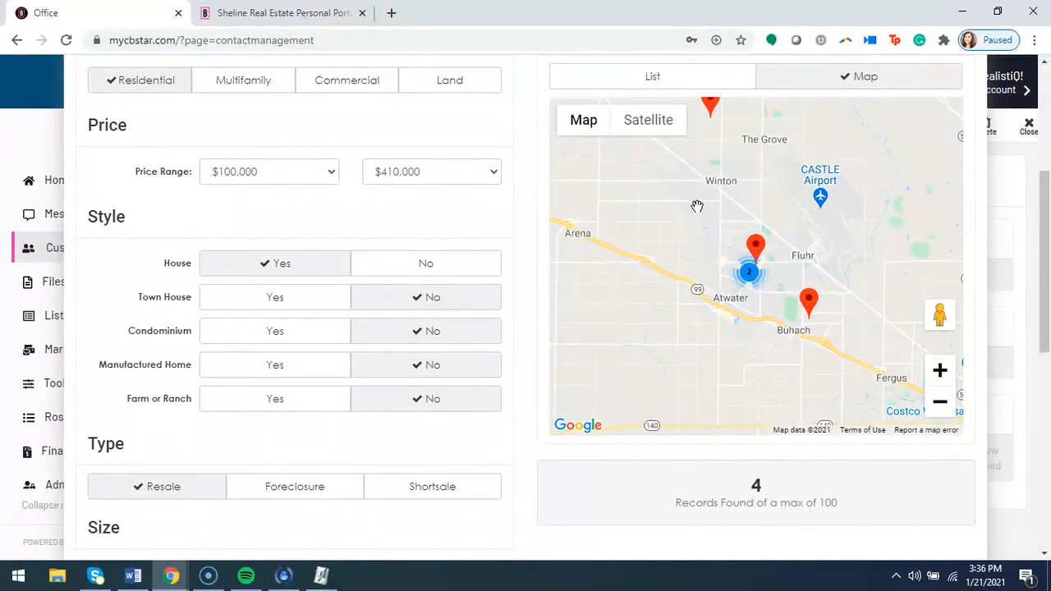
left_click_drag(697, 206, 751, 302)
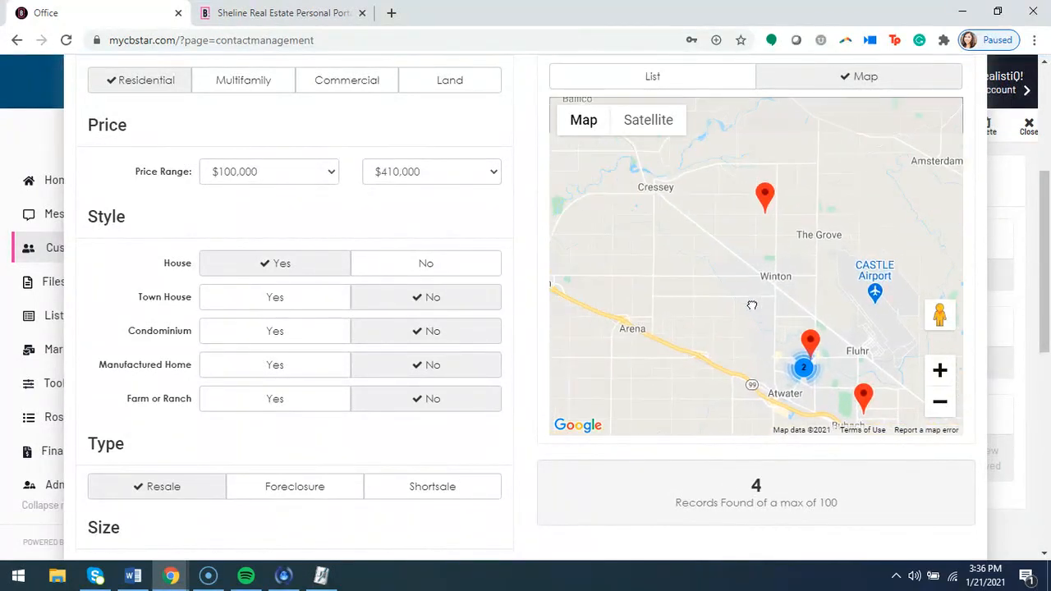
left_click(939, 403)
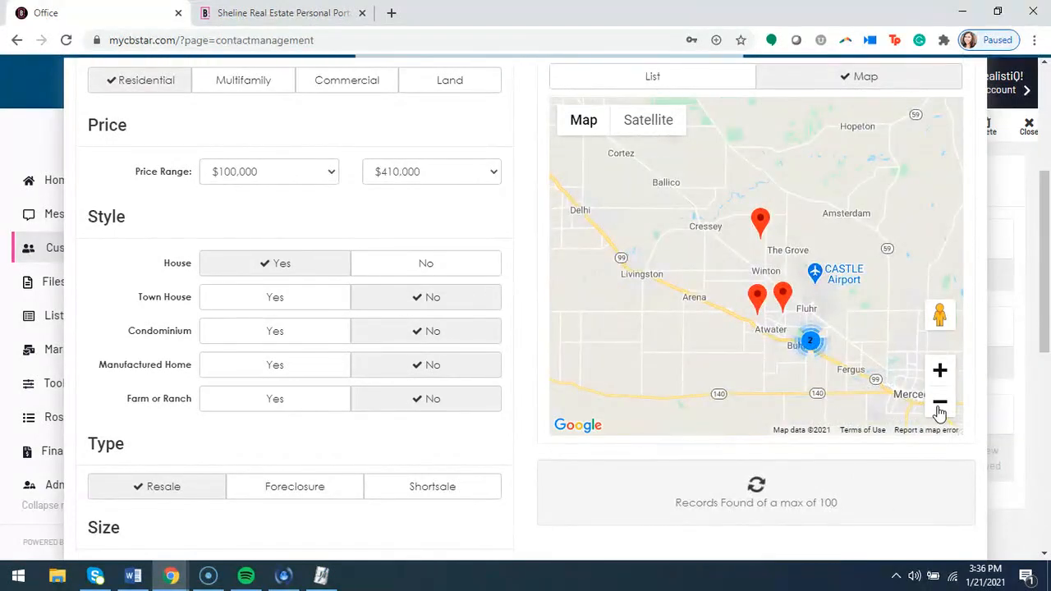
left_click_drag(841, 374, 766, 297)
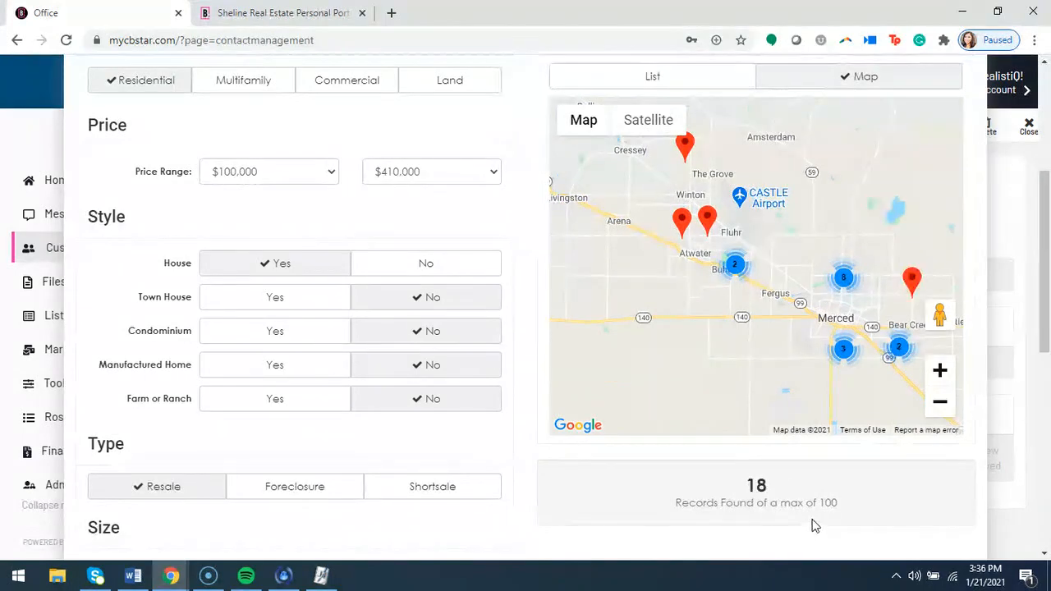
scroll(604, 501, "up", 4)
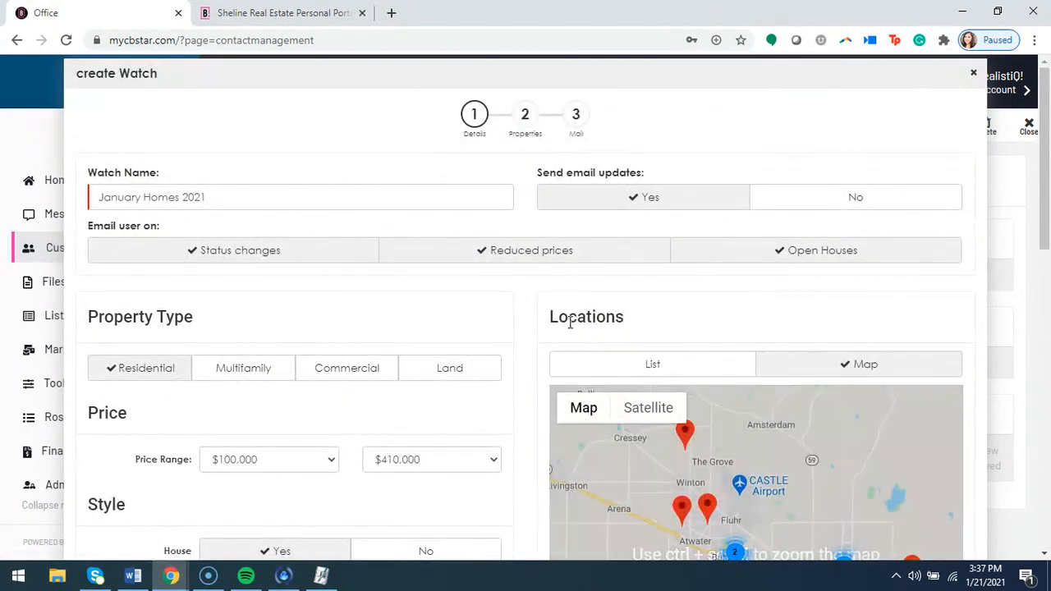
scroll(500, 380, "down", 8)
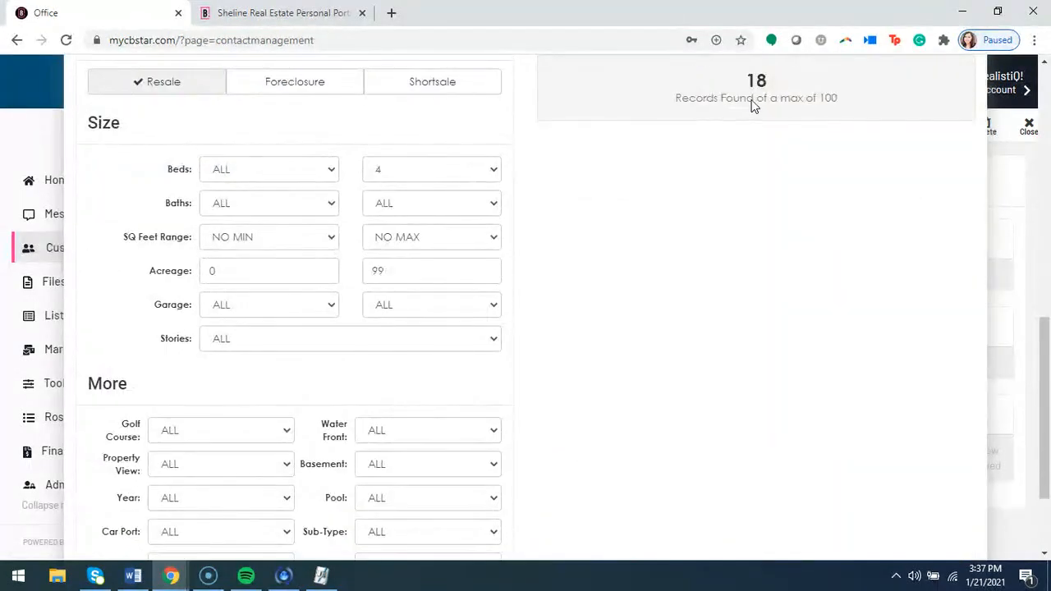
scroll(870, 185, "down", 3)
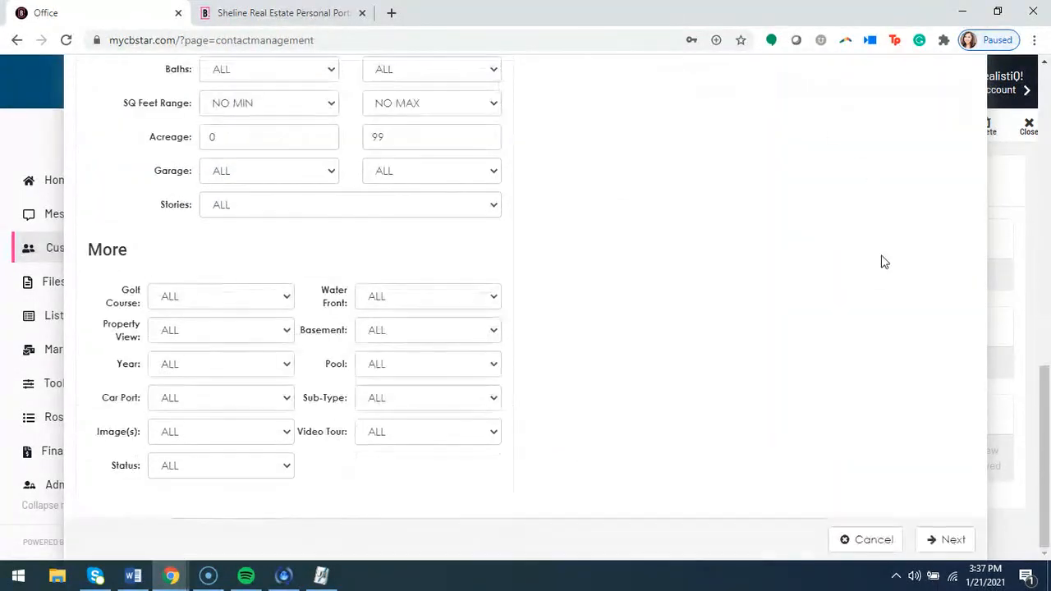
left_click(952, 542)
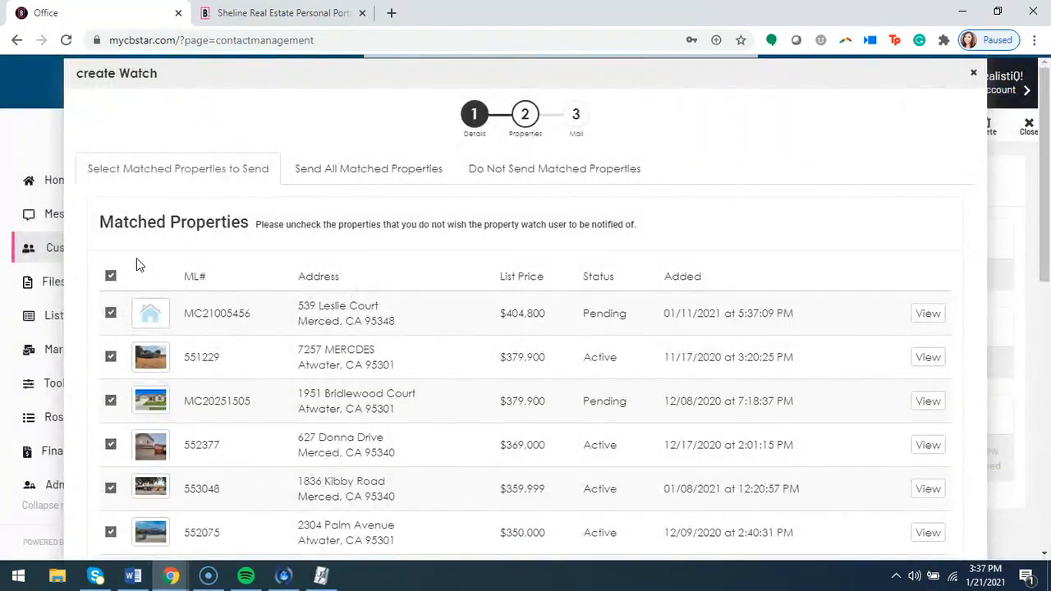
Step: Uncheck all matches, then select properties 551229, MC20251505 and 553048 for the email
scroll(340, 345, "down", 8)
scroll(342, 403, "up", 8)
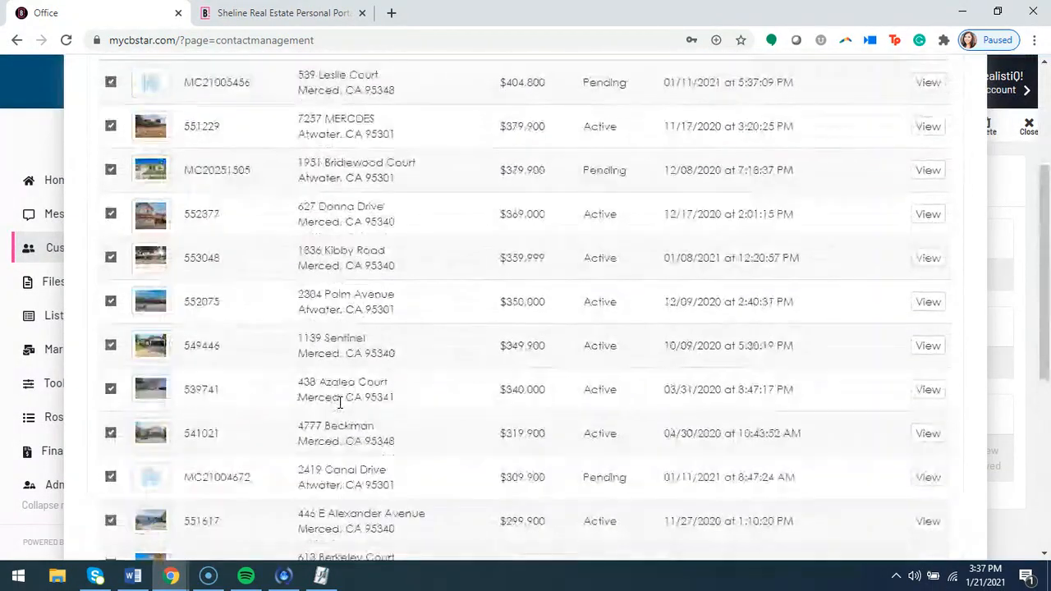
left_click(110, 276)
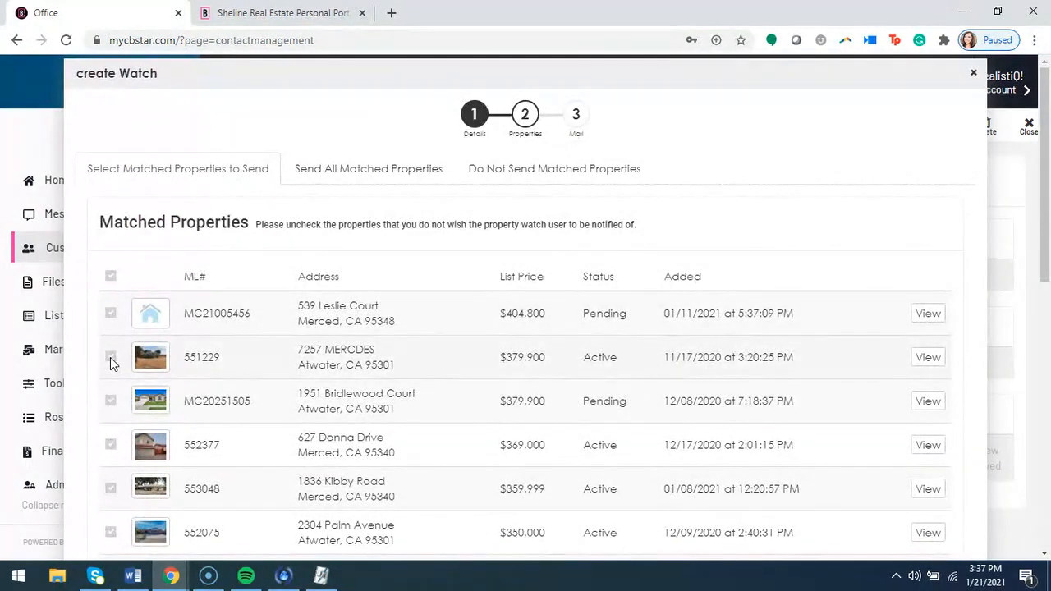
left_click(110, 357)
left_click(110, 401)
left_click(111, 489)
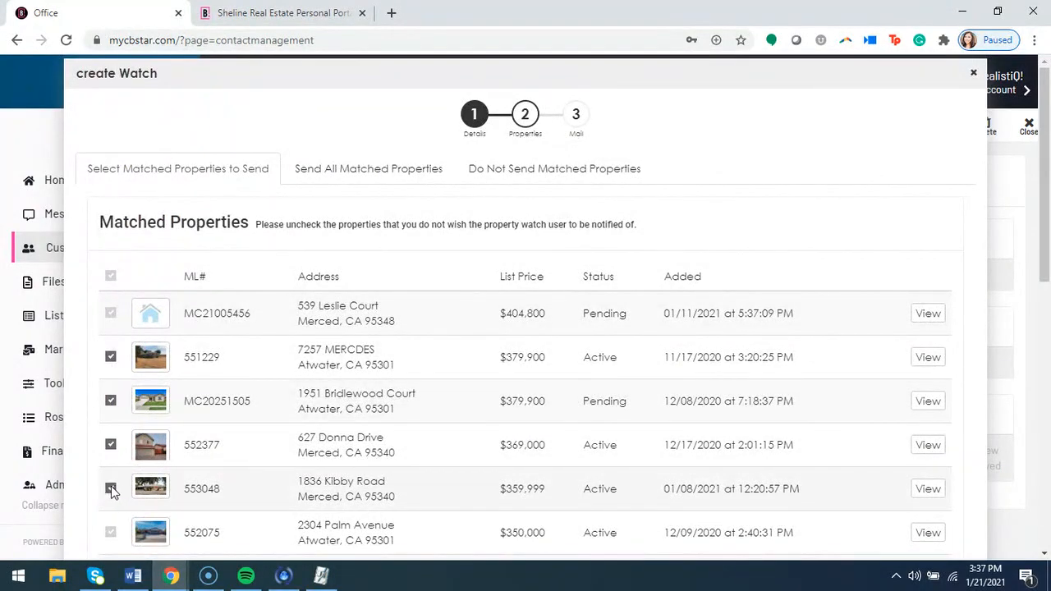
Step: View the Send All and Do Not Send options, then proceed to the email step
left_click(370, 170)
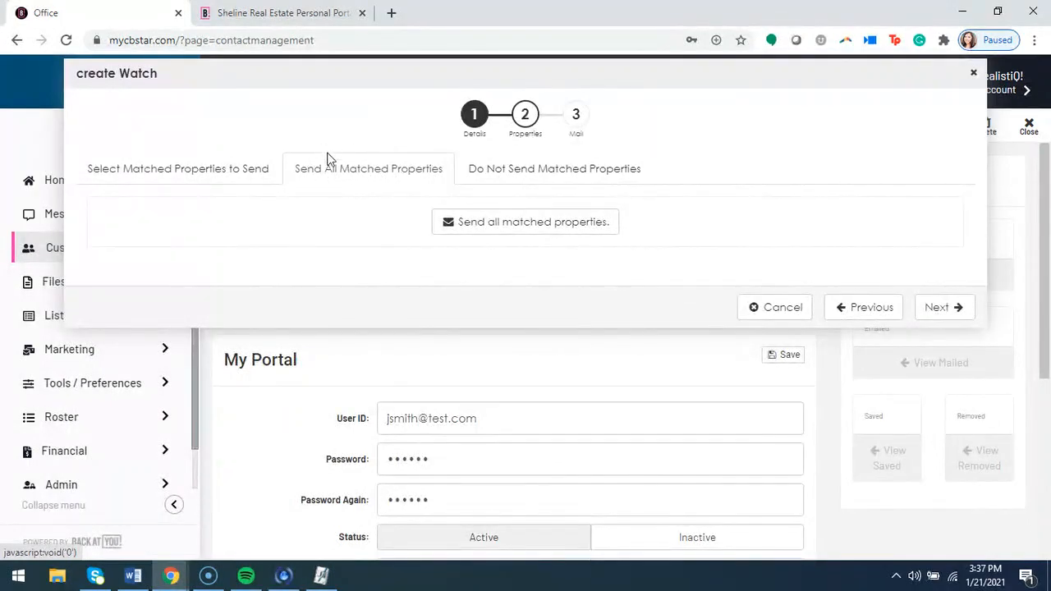
left_click(584, 173)
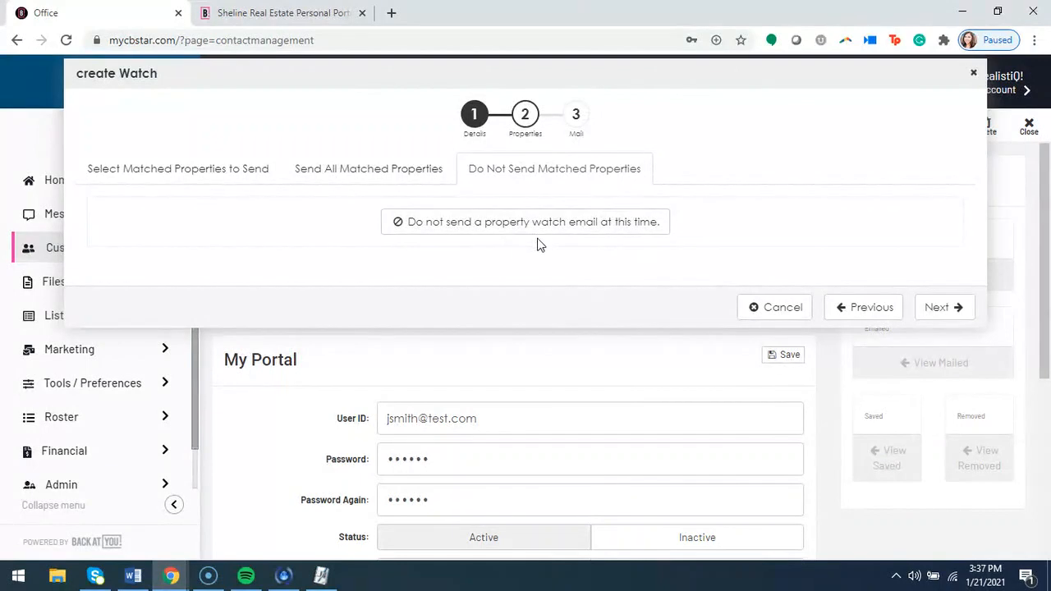
left_click(941, 309)
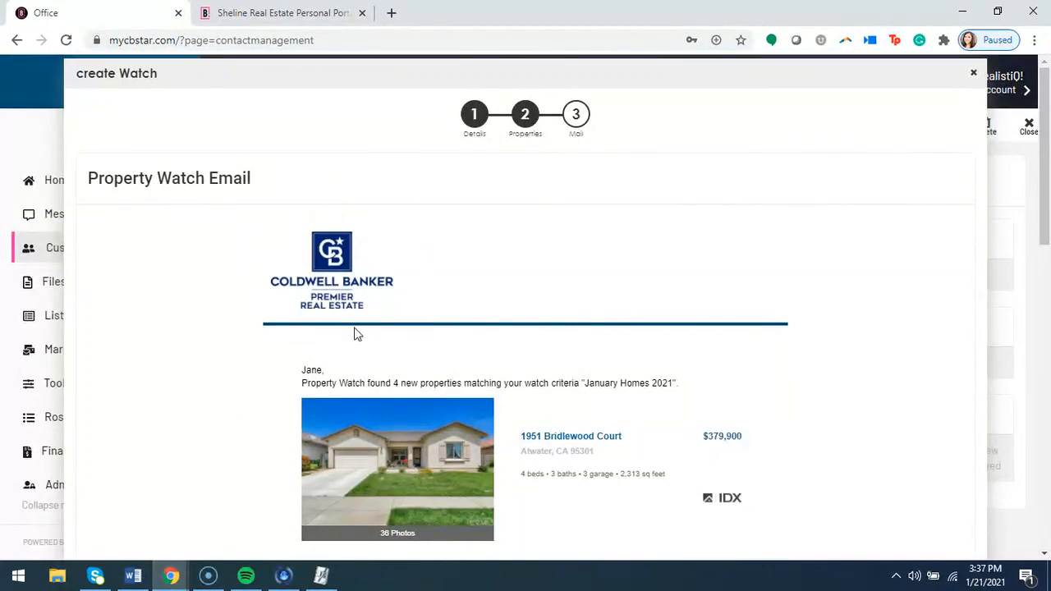
Step: Look over the Property Watch Email preview and finish the watch wizard
scroll(357, 333, "down", 10)
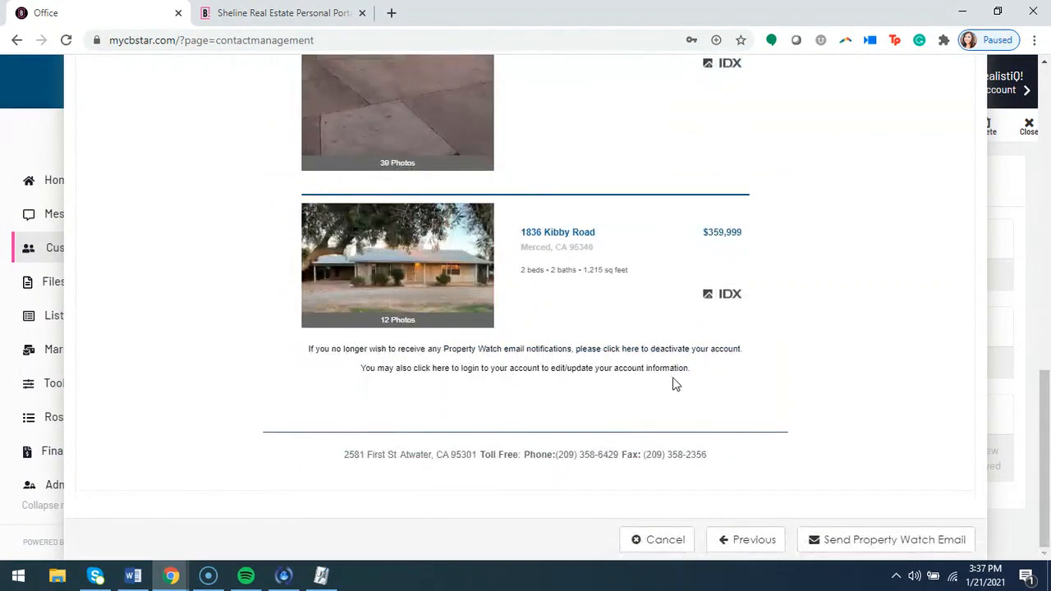
scroll(877, 502, "up", 10)
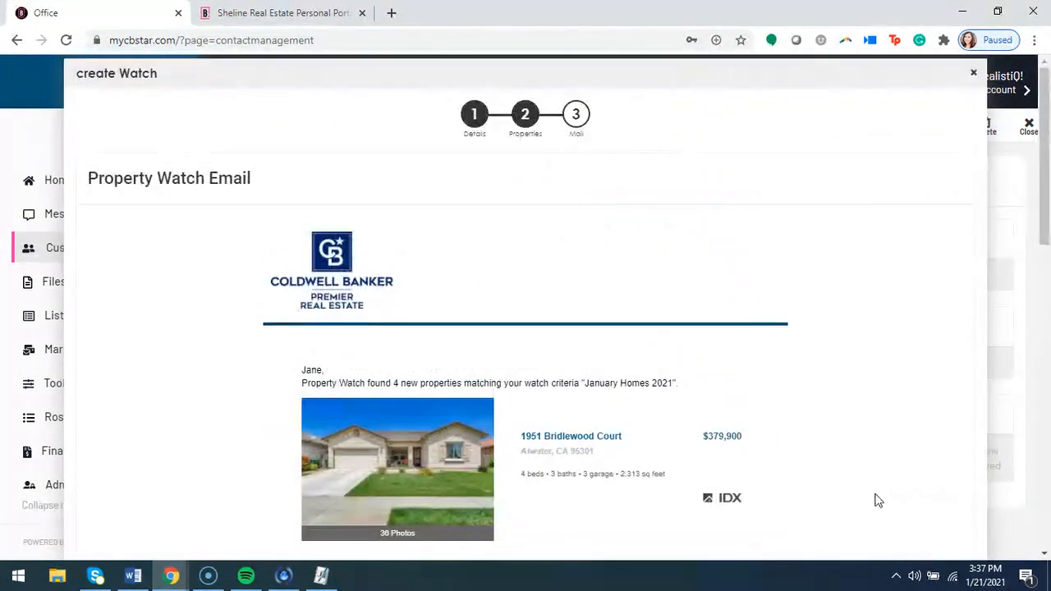
left_click(972, 74)
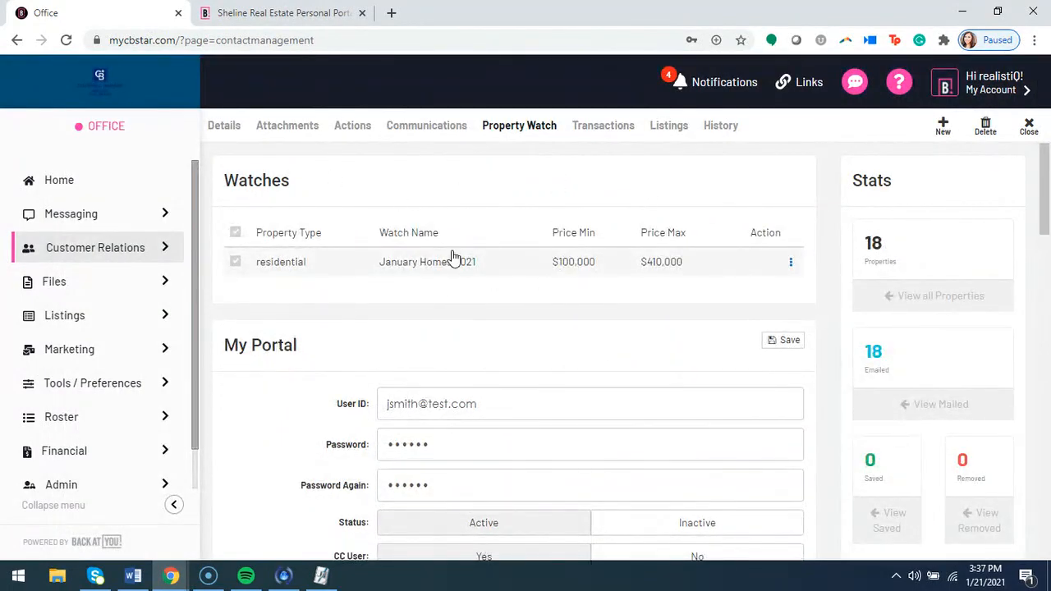
Step: Check the January Homes 2021 watch's Action menu, then scroll down to Watched Properties
left_click(790, 263)
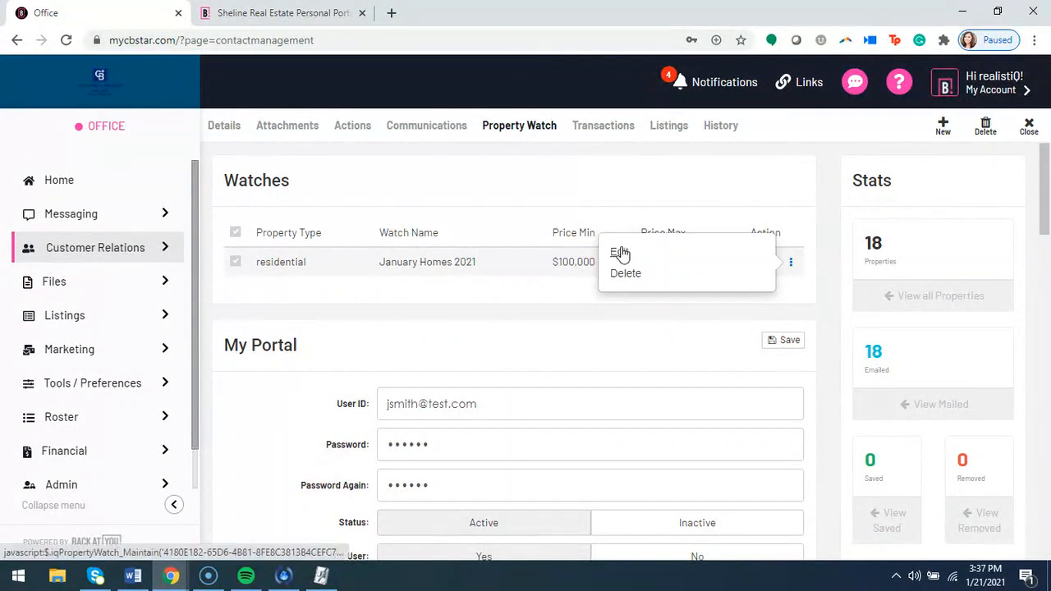
left_click(507, 296)
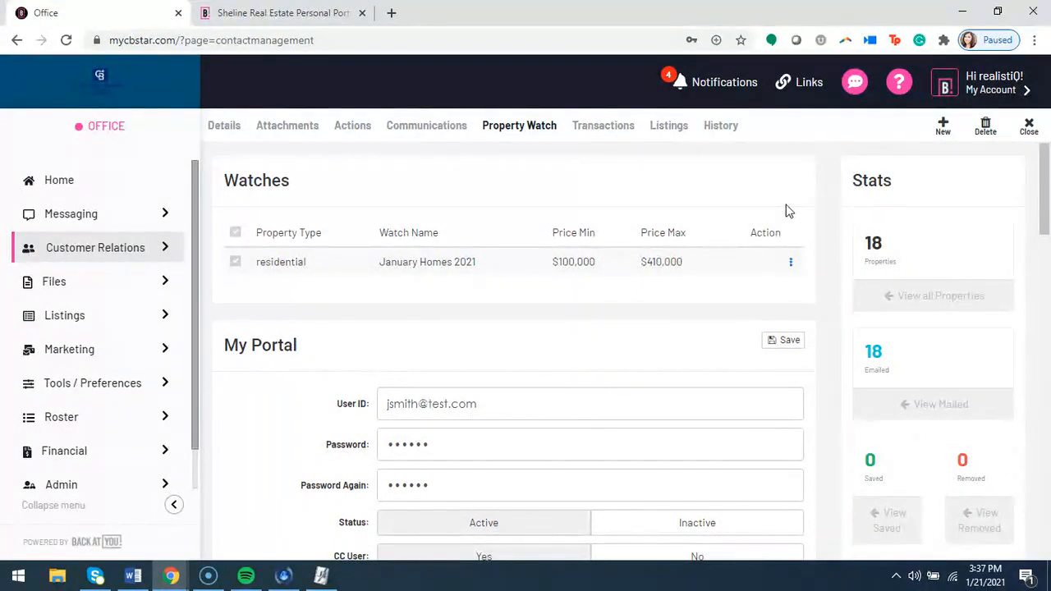
scroll(899, 296, "down", 1)
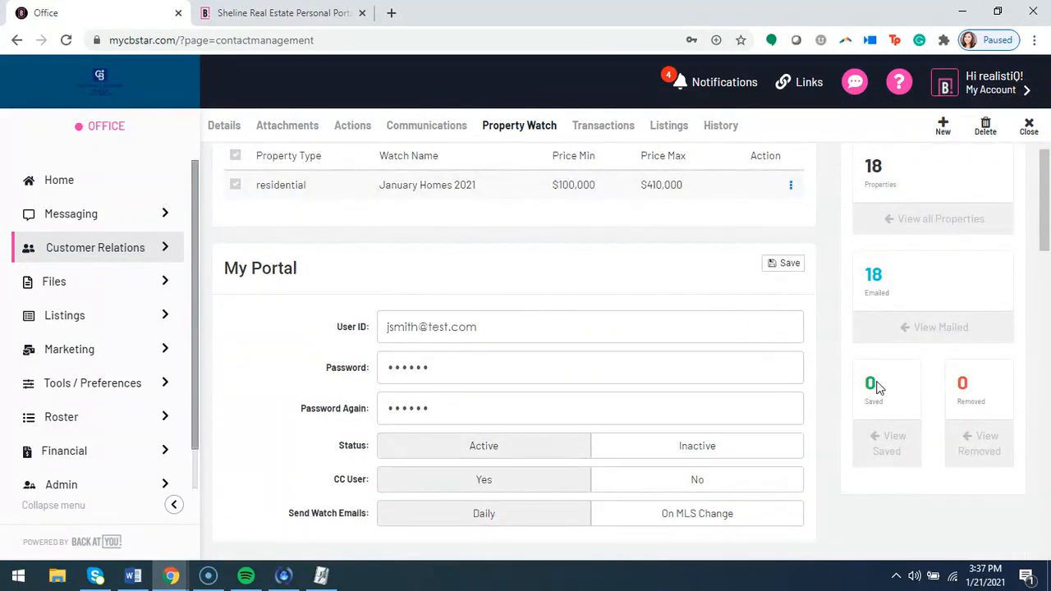
scroll(875, 386, "down", 3)
scroll(894, 361, "up", 2)
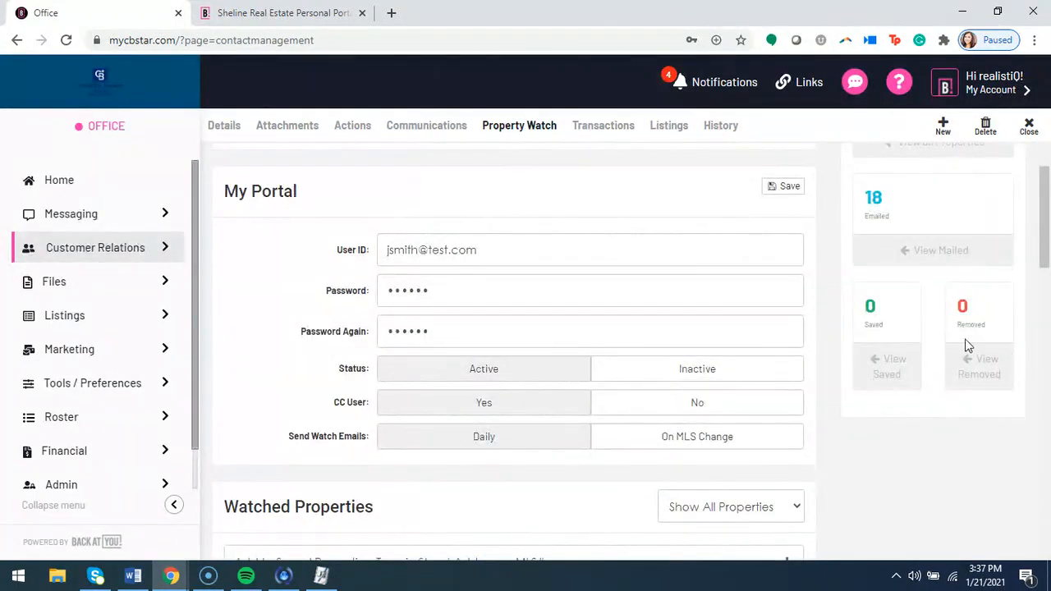
scroll(870, 394, "down", 3)
scroll(886, 418, "down", 1)
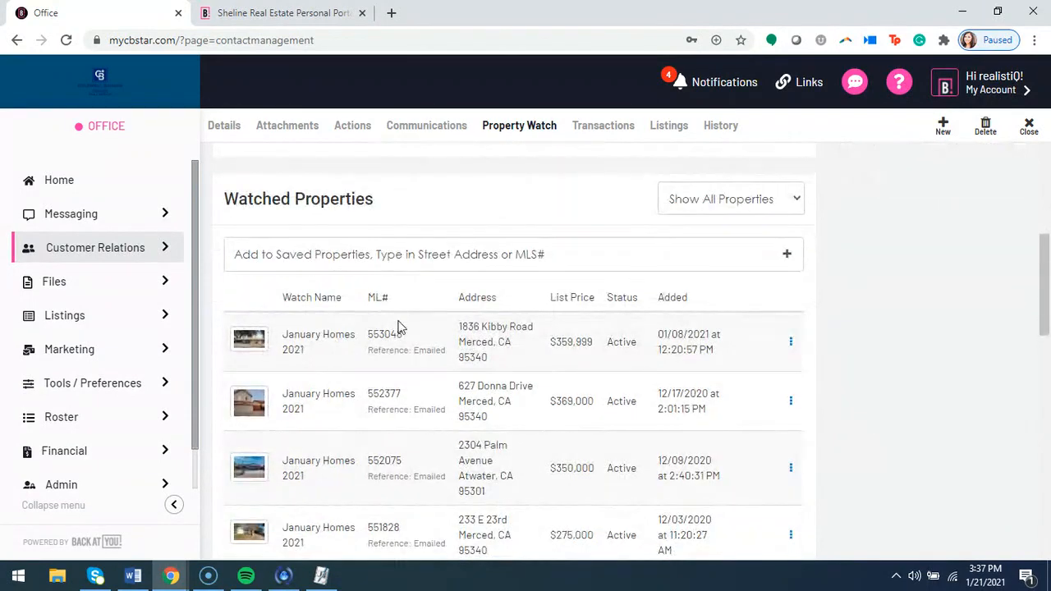
scroll(400, 328, "down", 4)
Step: Check listing 551229's row options, then switch to the Sheline Real Estate portal tab
left_click(790, 361)
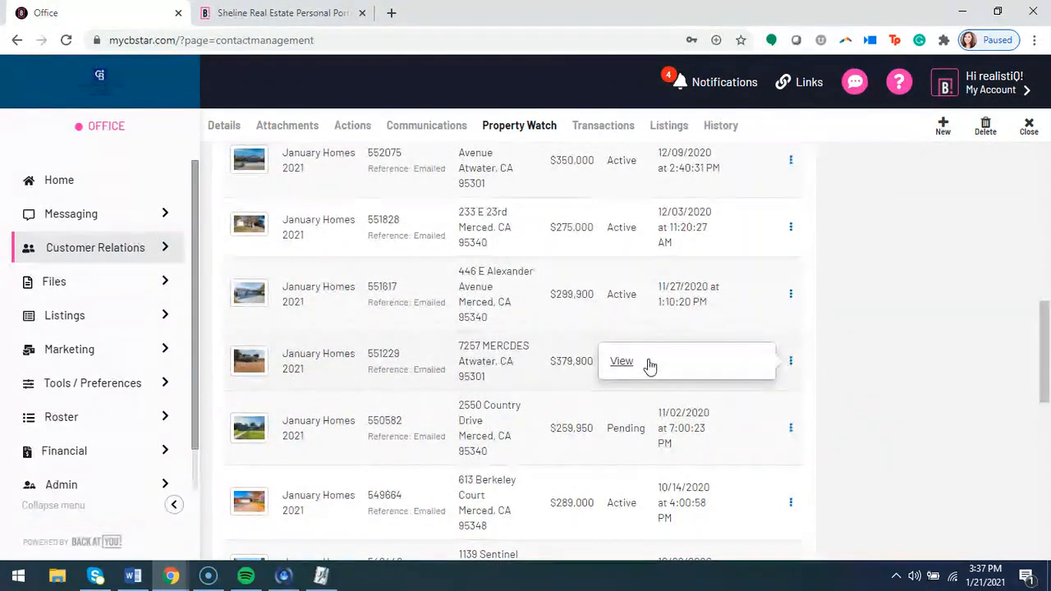
left_click(622, 361)
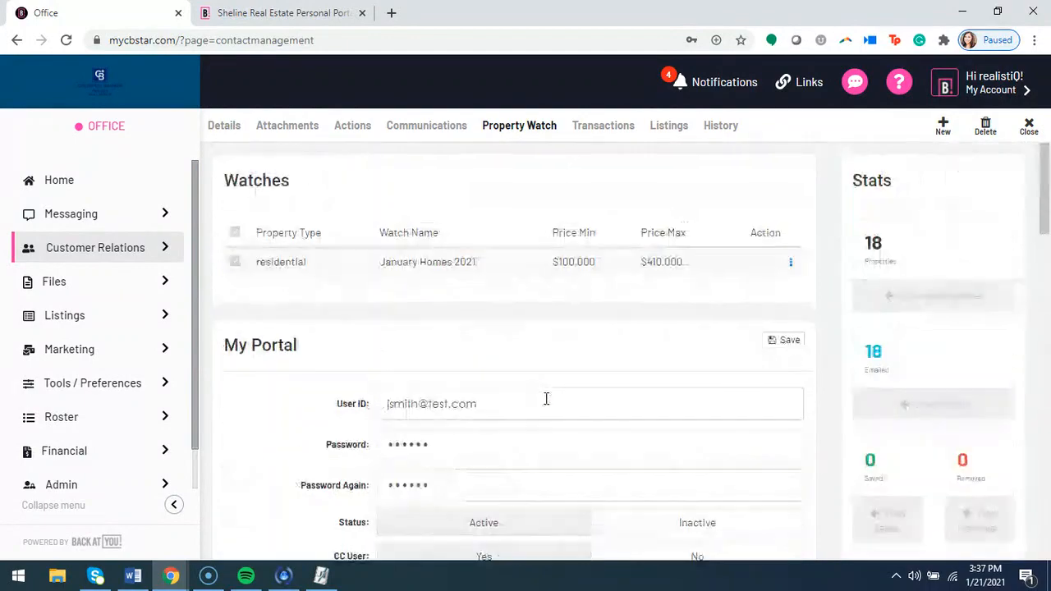
left_click(260, 17)
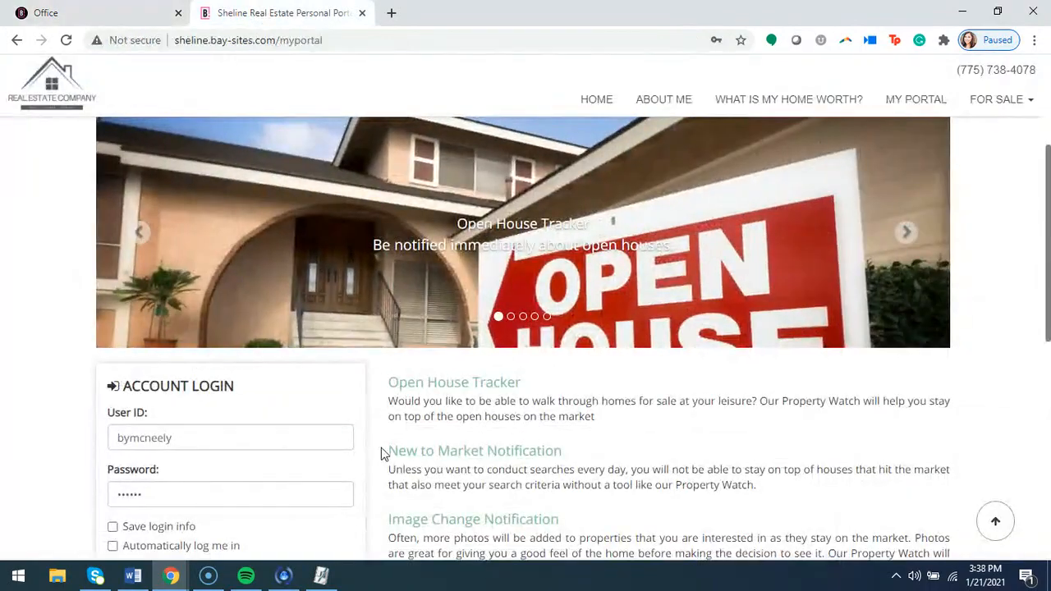
Step: Log in to the Sheline portal and open Searches to see the Fall Homes 202 watch
scroll(402, 304, "down", 1)
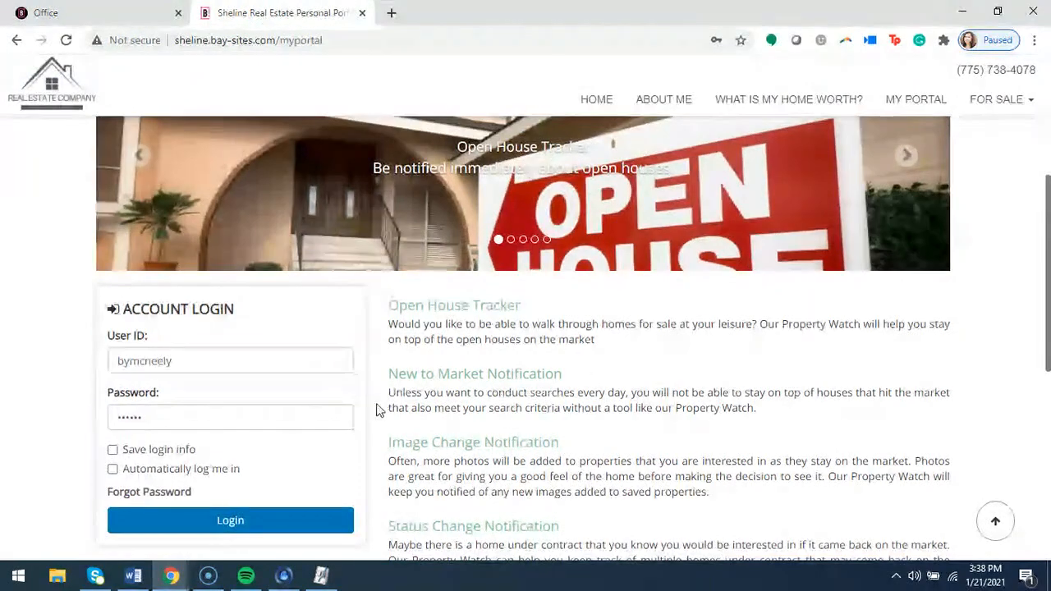
left_click(237, 523)
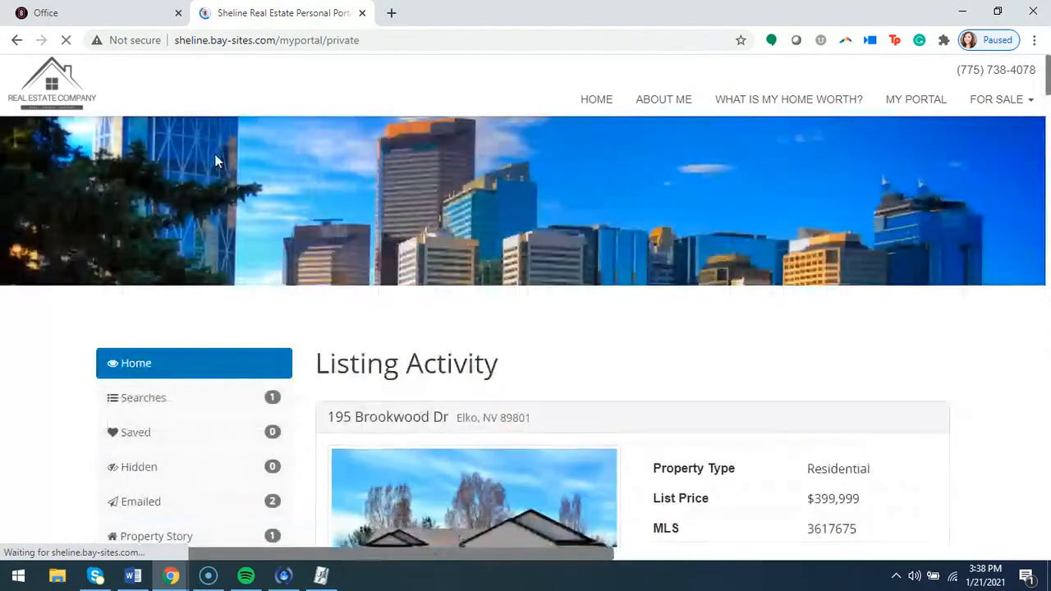
scroll(347, 235, "down", 2)
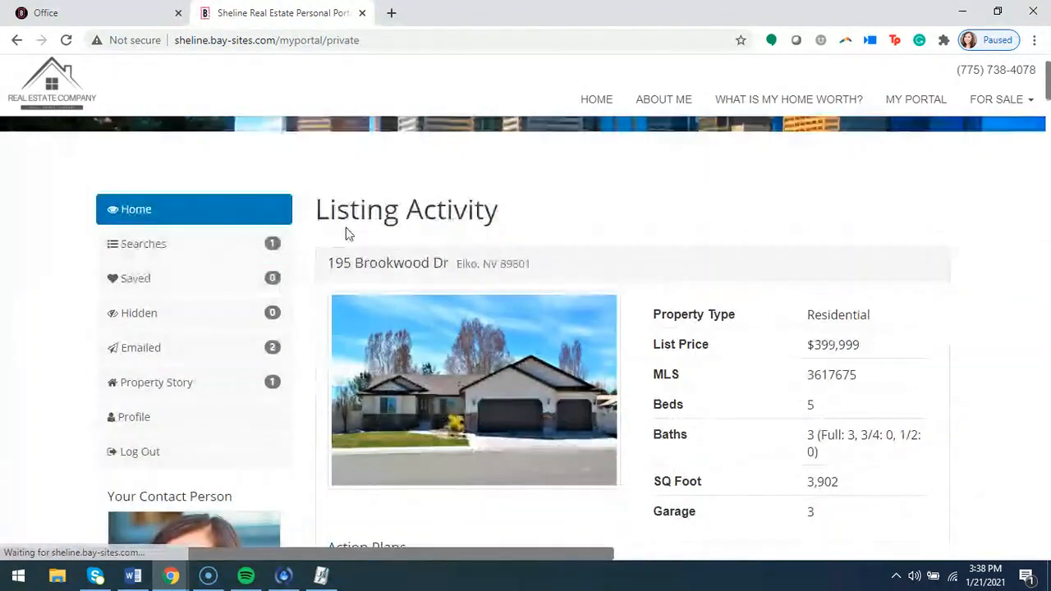
left_click(159, 250)
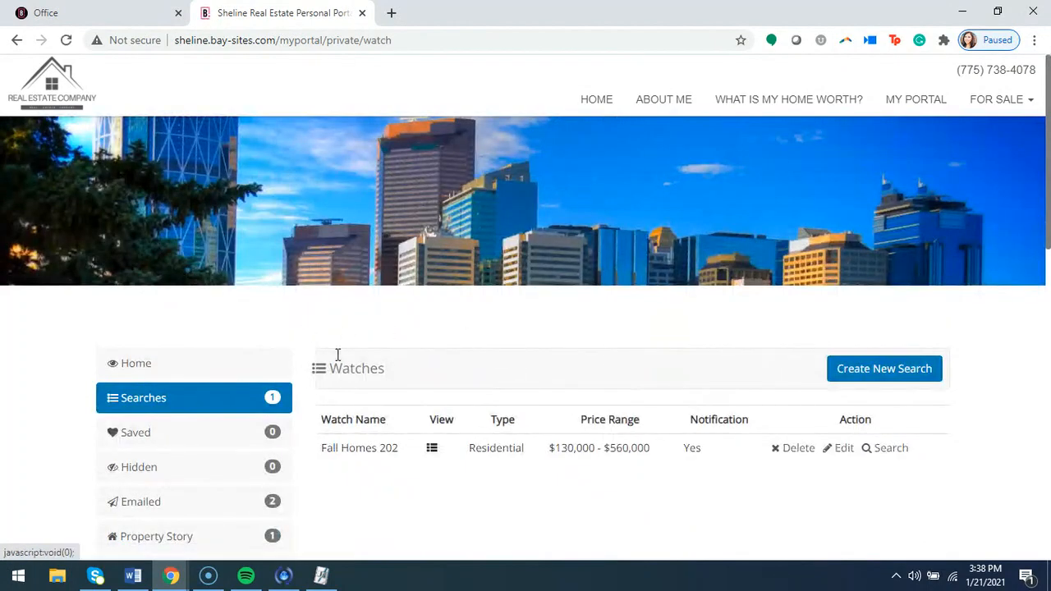
scroll(550, 275, "down", 2)
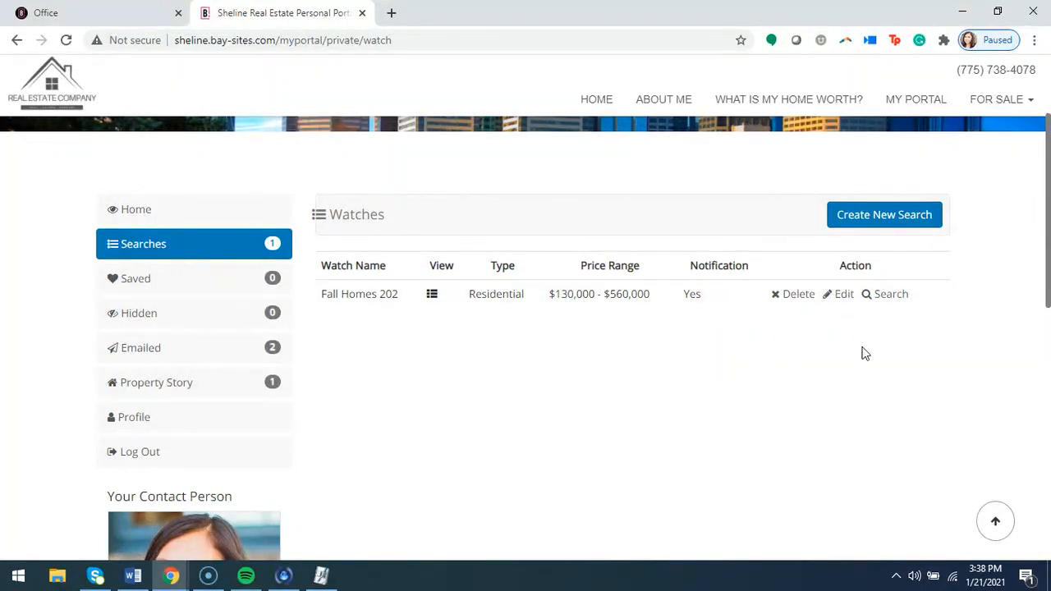
left_click(859, 217)
scroll(504, 233, "down", 1)
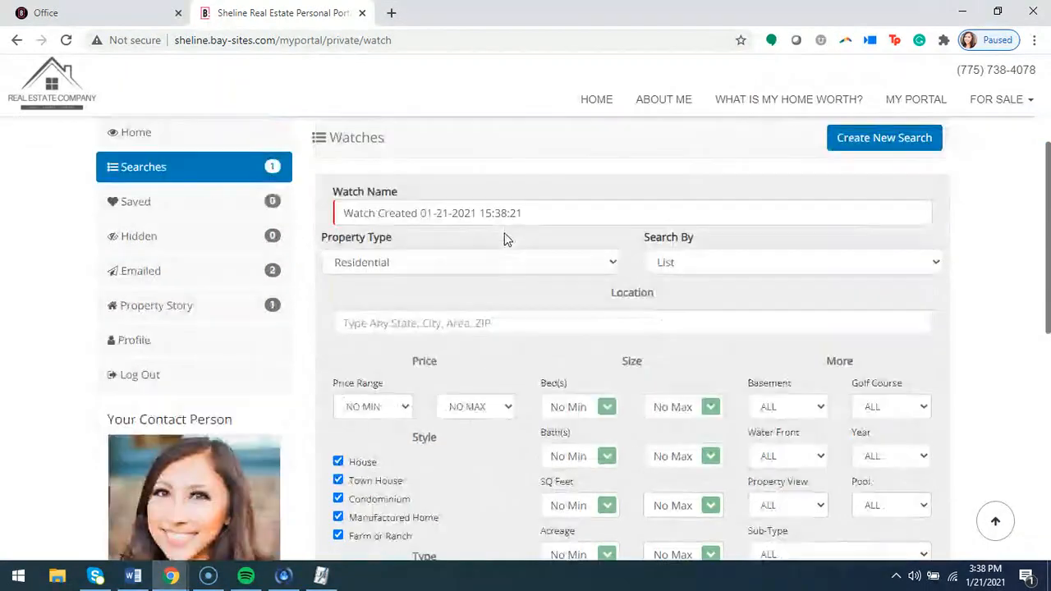
scroll(550, 243, "down", 2)
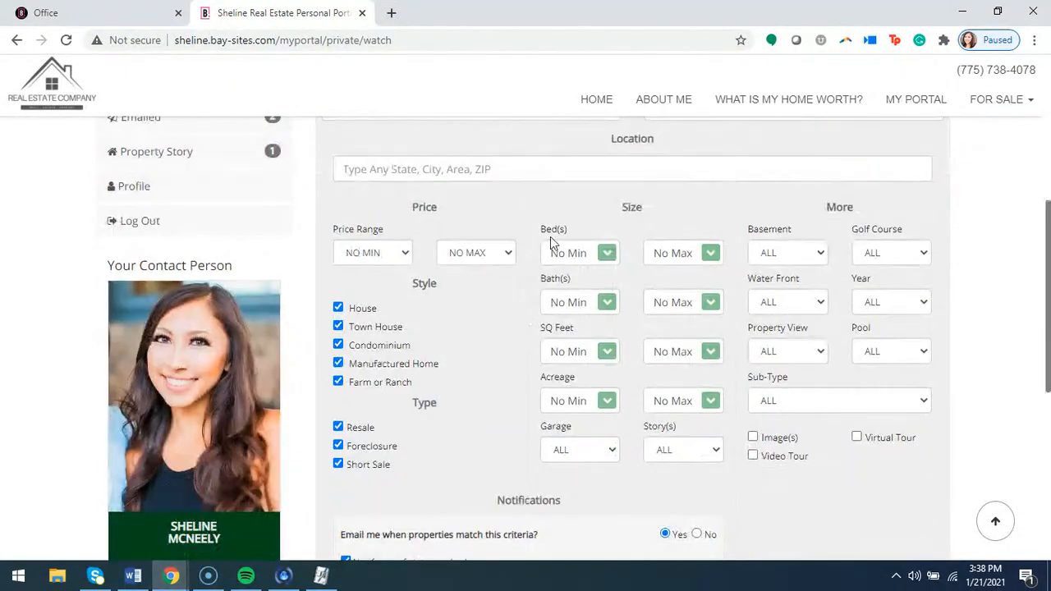
scroll(617, 362, "down", 5)
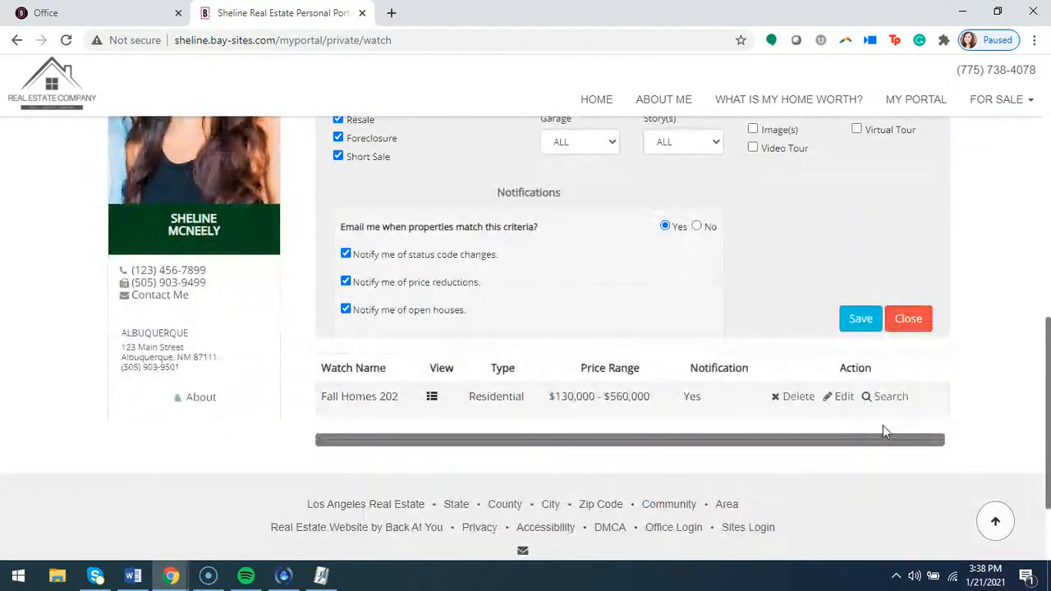
left_click(844, 320)
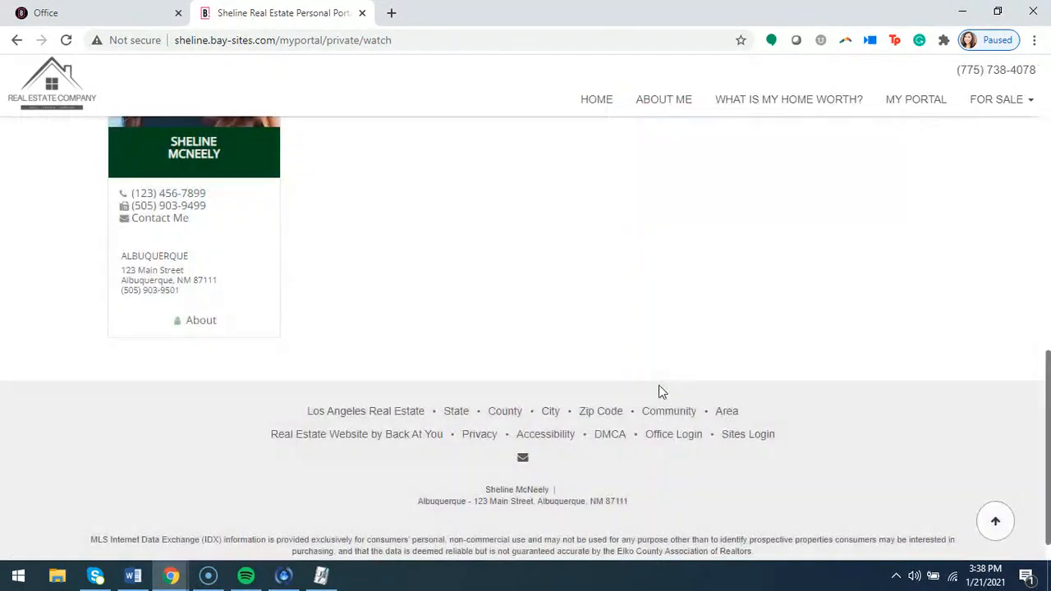
scroll(436, 319, "up", 7)
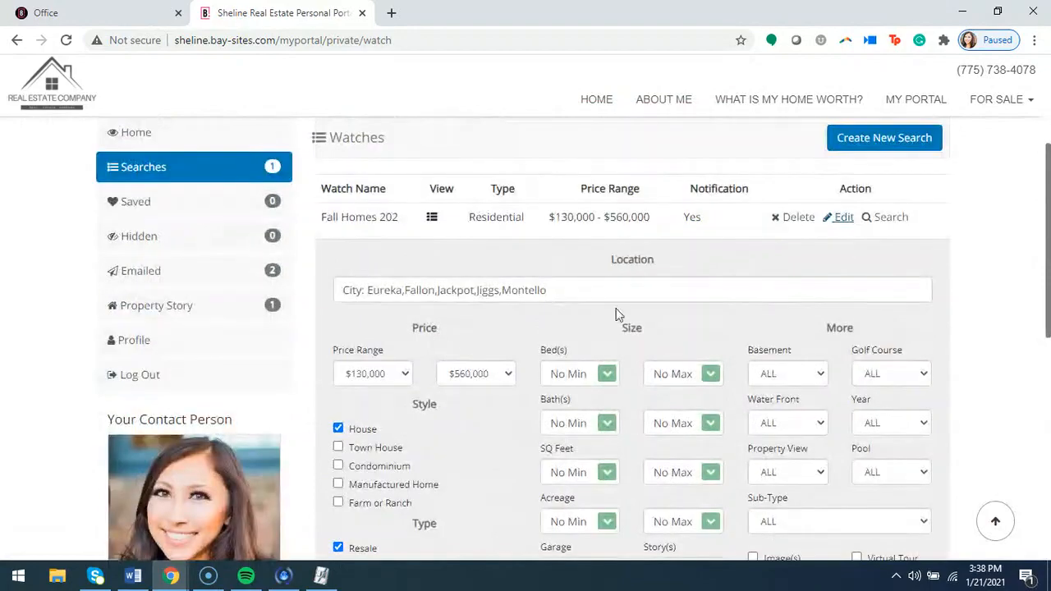
scroll(833, 298, "down", 7)
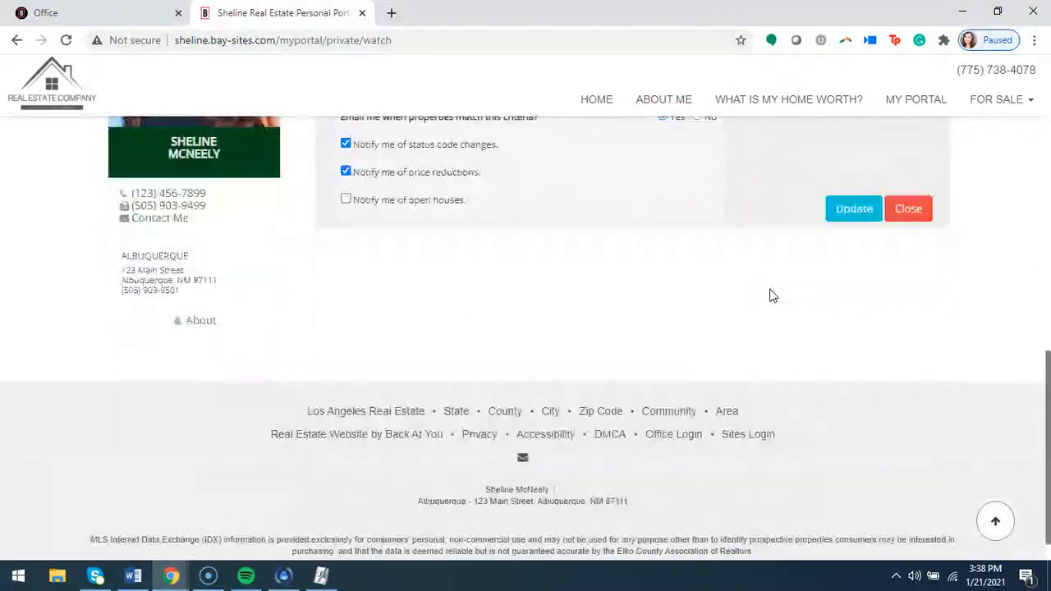
scroll(788, 328, "up", 2)
left_click(854, 362)
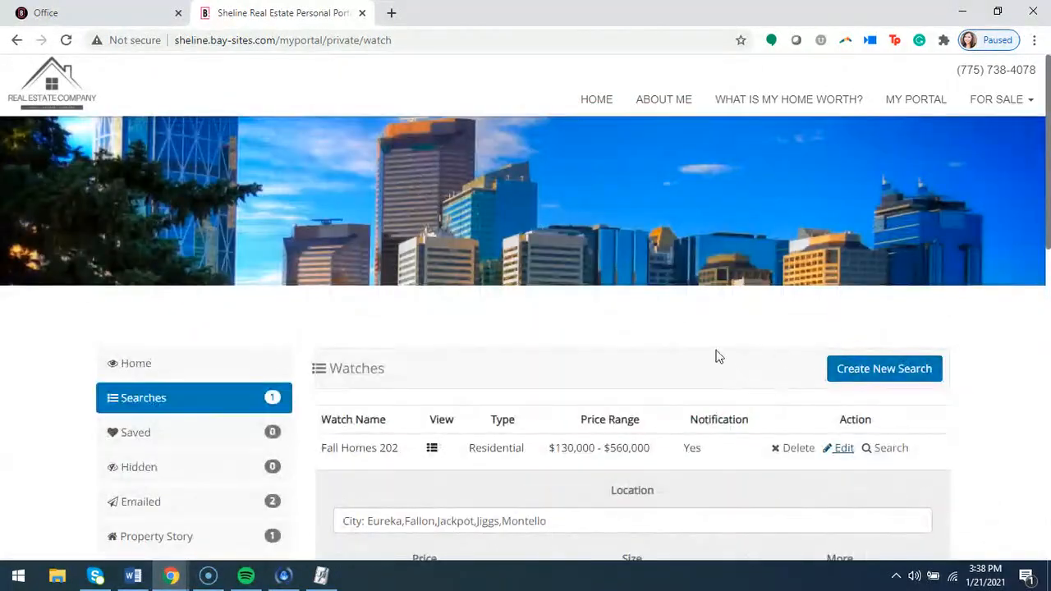
scroll(548, 265, "down", 2)
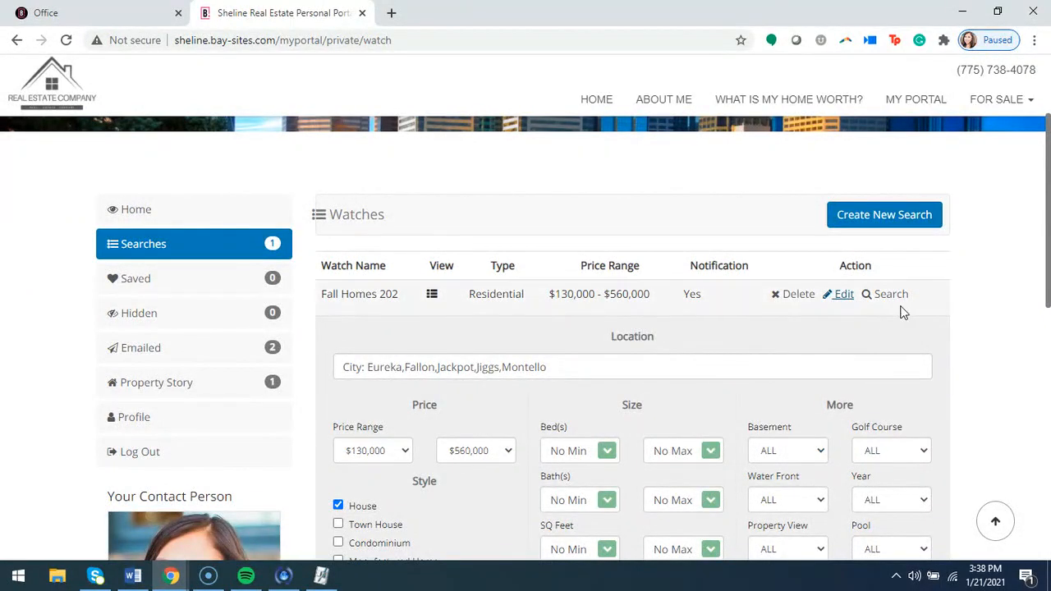
scroll(961, 331, "down", 5)
left_click(916, 443)
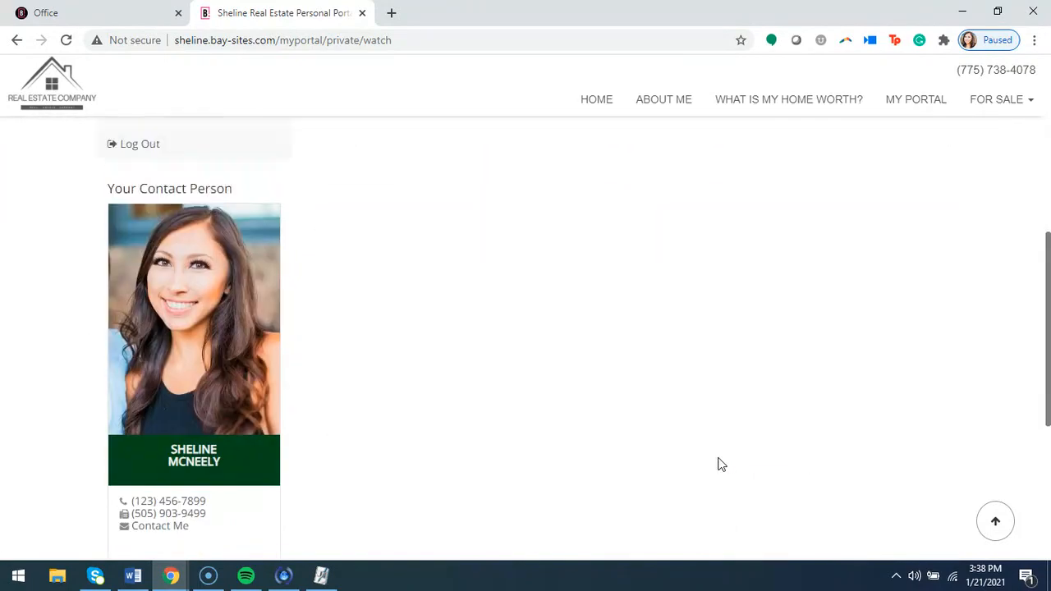
scroll(720, 463, "up", 4)
scroll(635, 476, "up", 1)
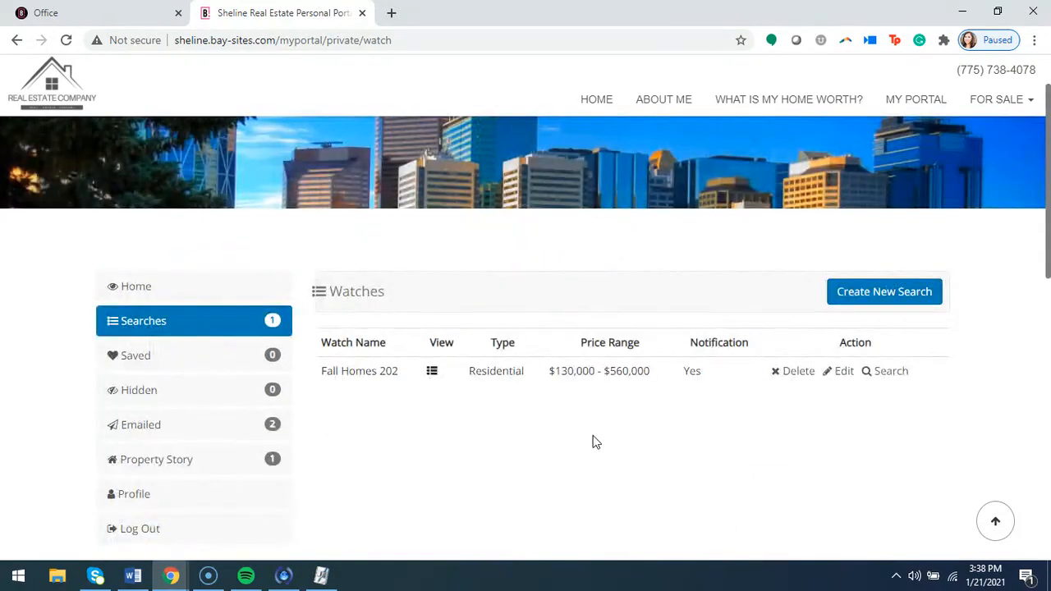
left_click(166, 361)
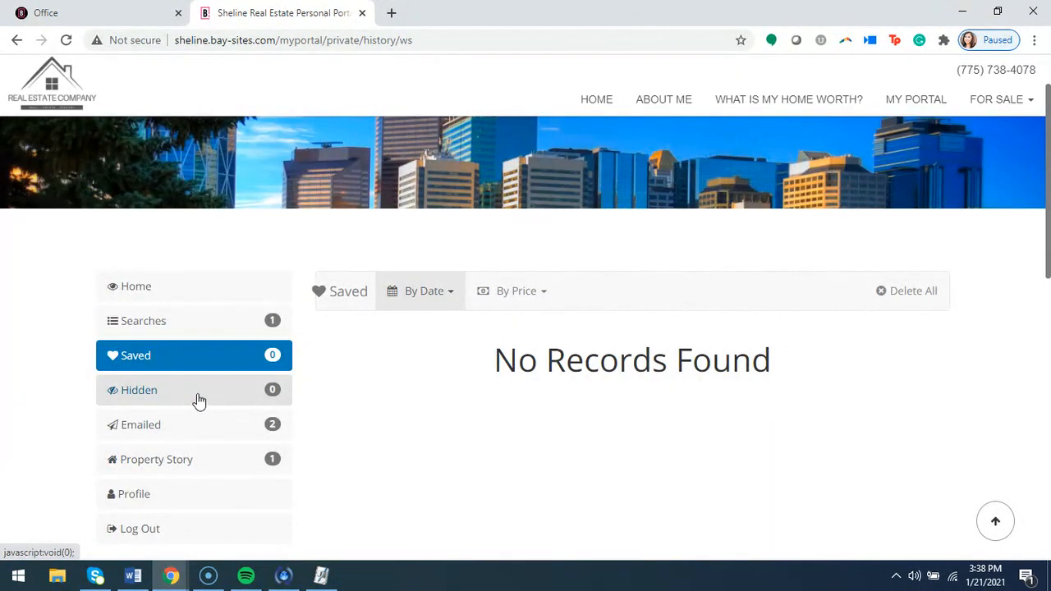
left_click(179, 332)
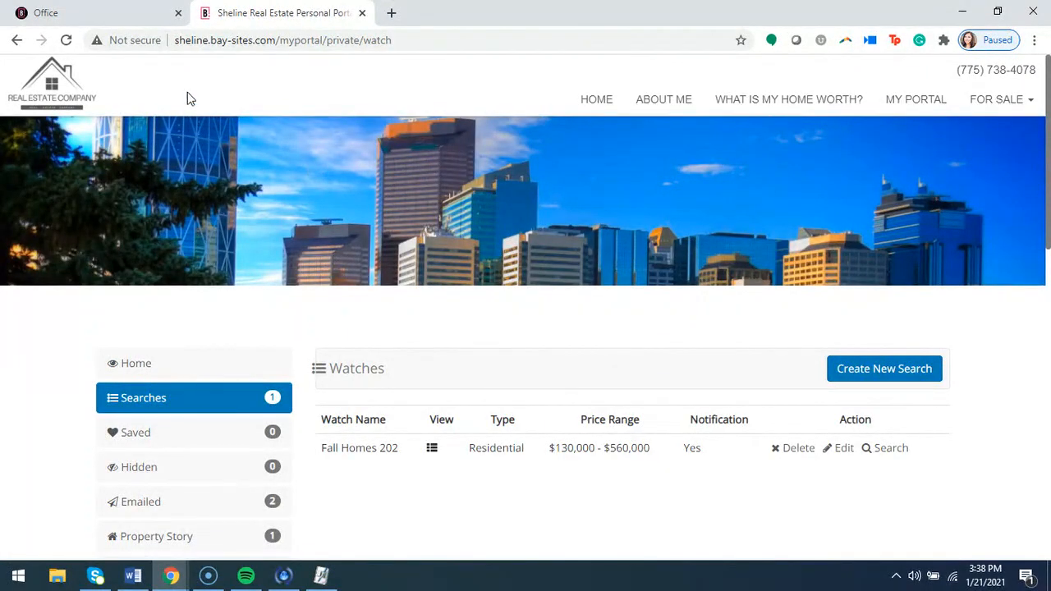
Step: Return to the BackAtYou Office tab showing the contact's Property Watch page
left_click(110, 20)
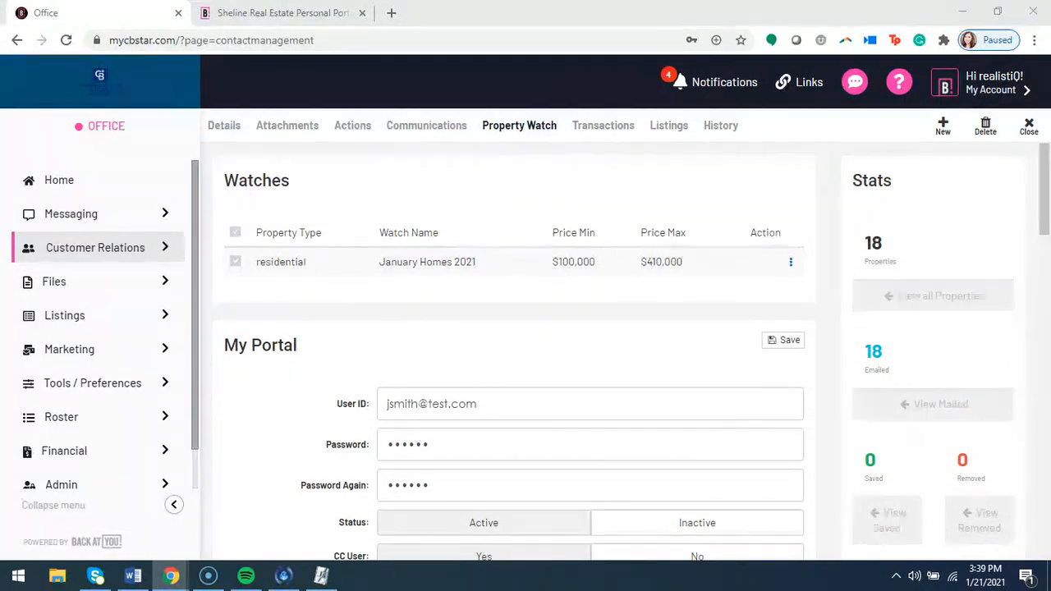
Step: Glance at the Sheline Real Estate portal, then show the contact's Listings tab reporting no listings
scroll(349, 370, "down", 1)
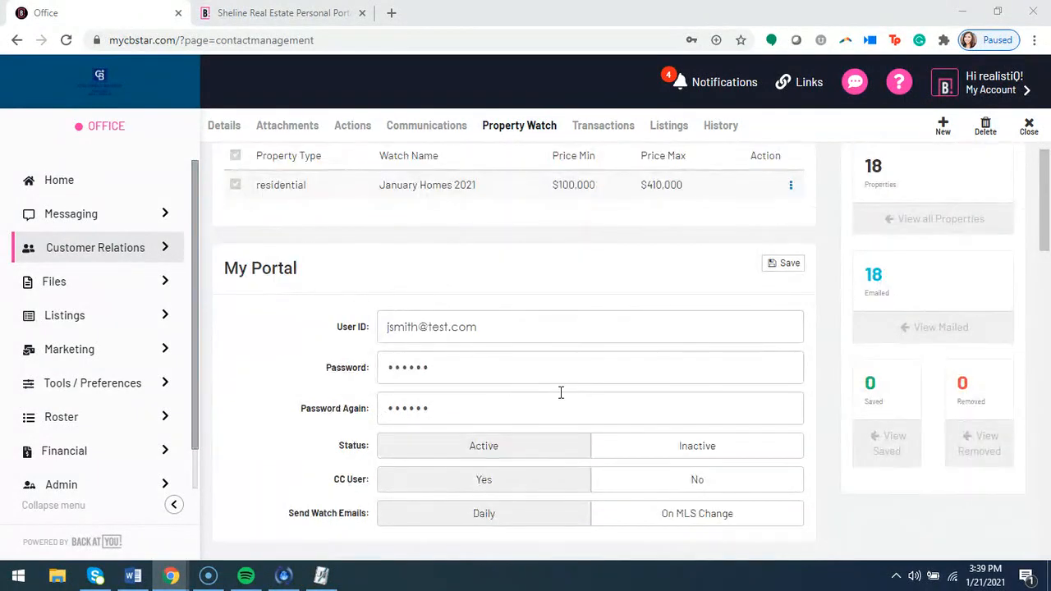
scroll(444, 408, "up", 1)
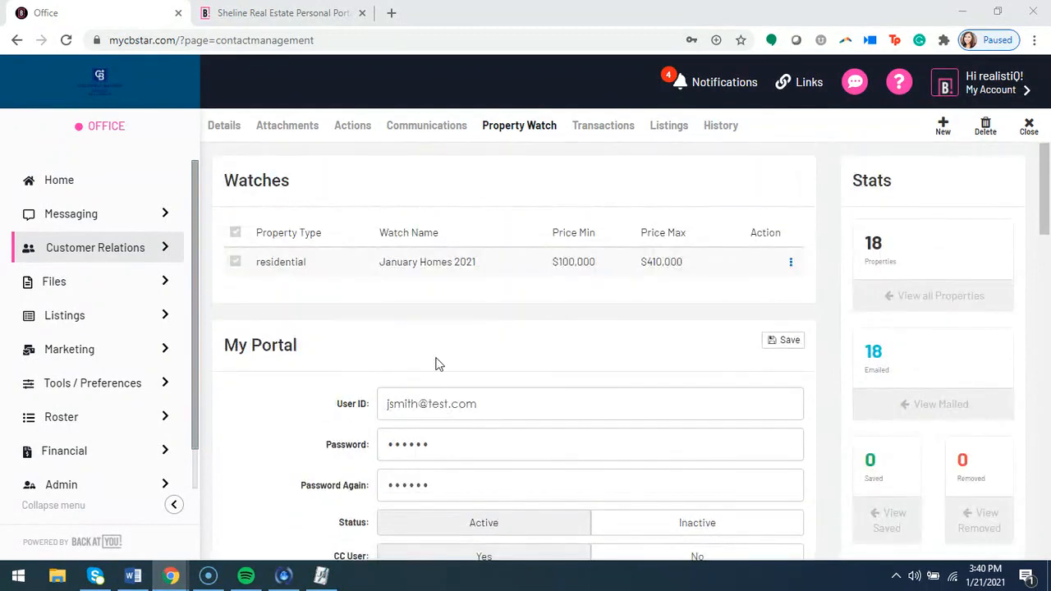
left_click(283, 12)
scroll(288, 413, "down", 4)
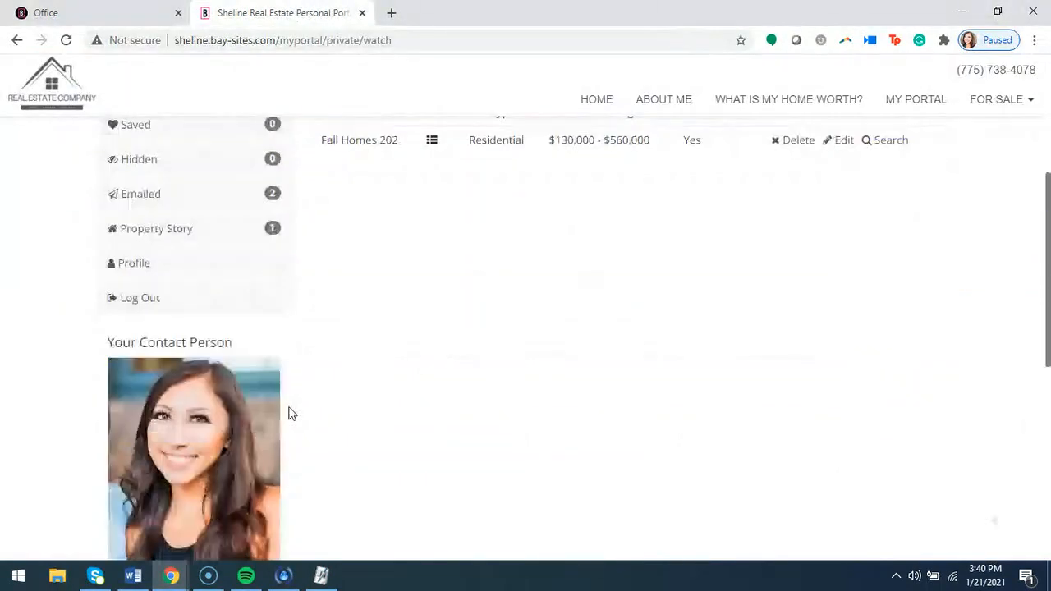
scroll(527, 321, "up", 4)
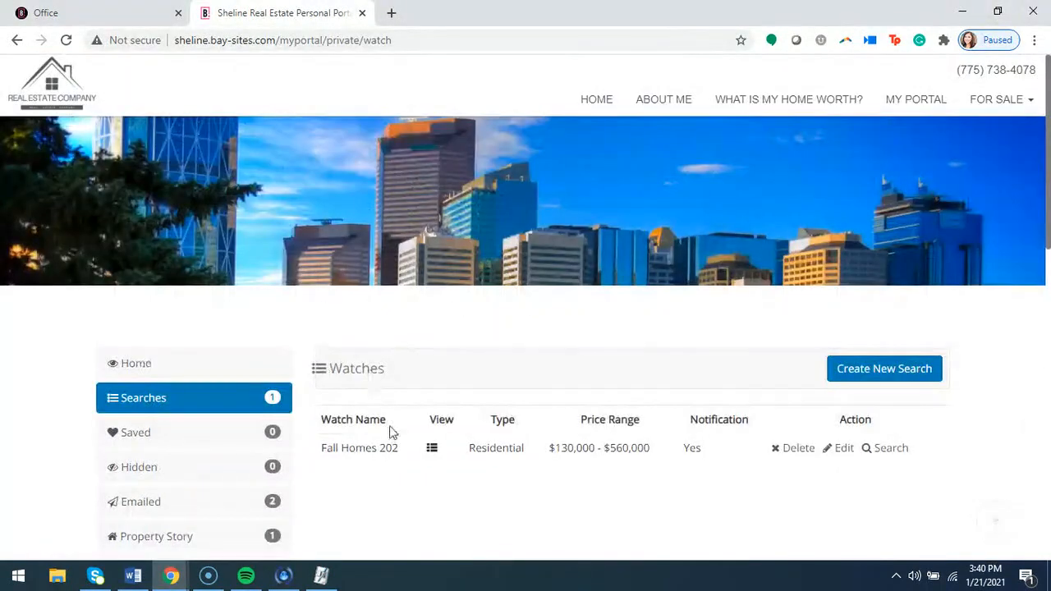
left_click(116, 16)
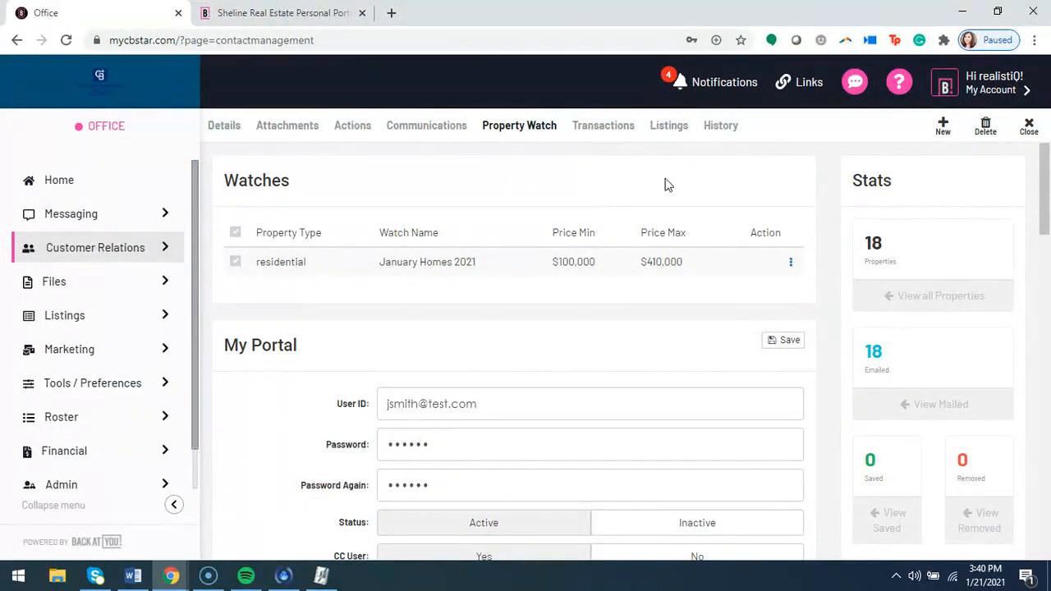
left_click(669, 128)
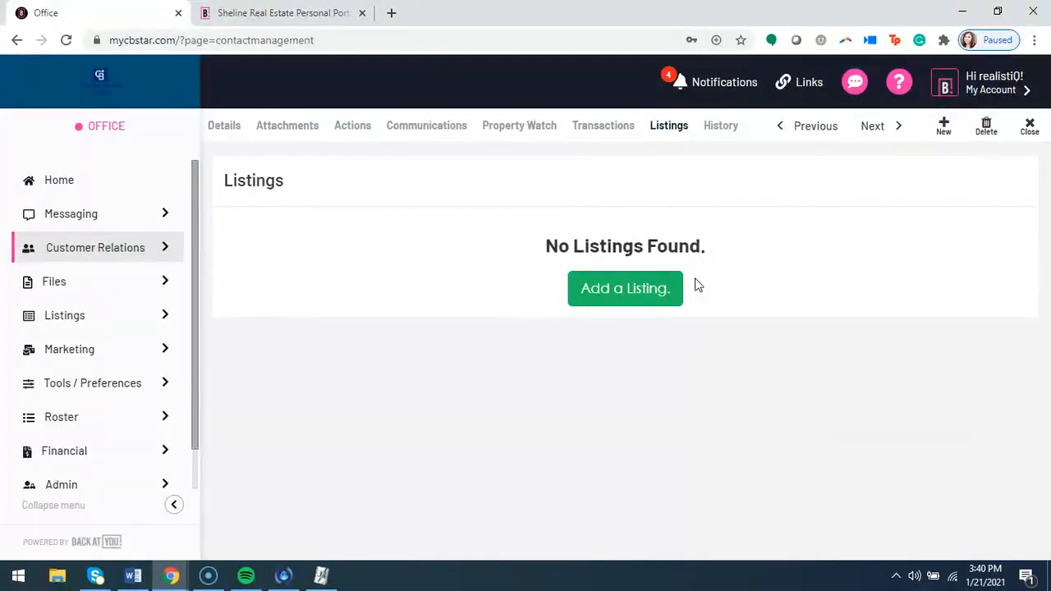
left_click(638, 302)
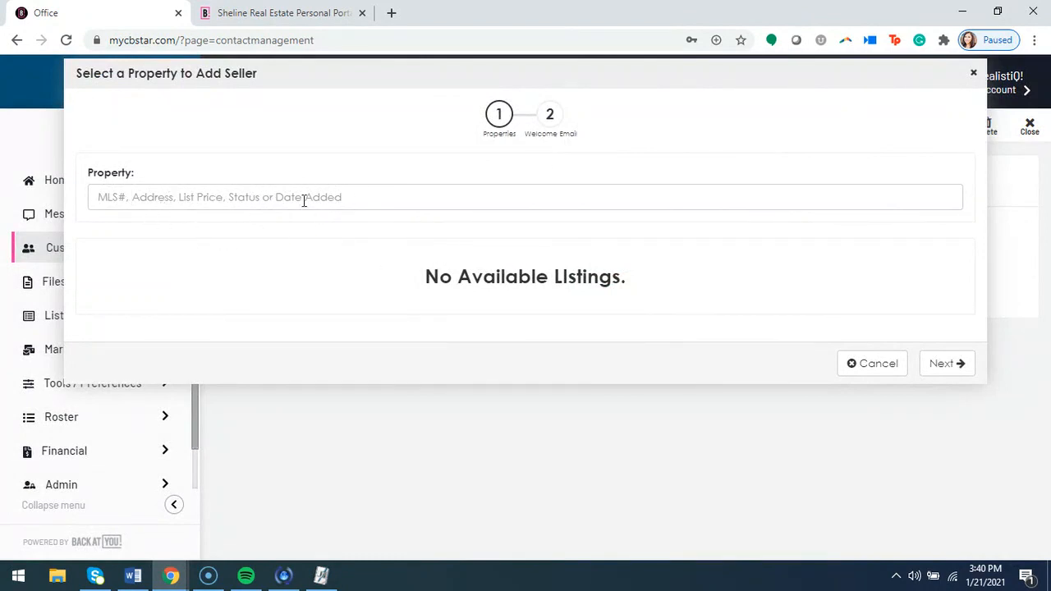
left_click(872, 363)
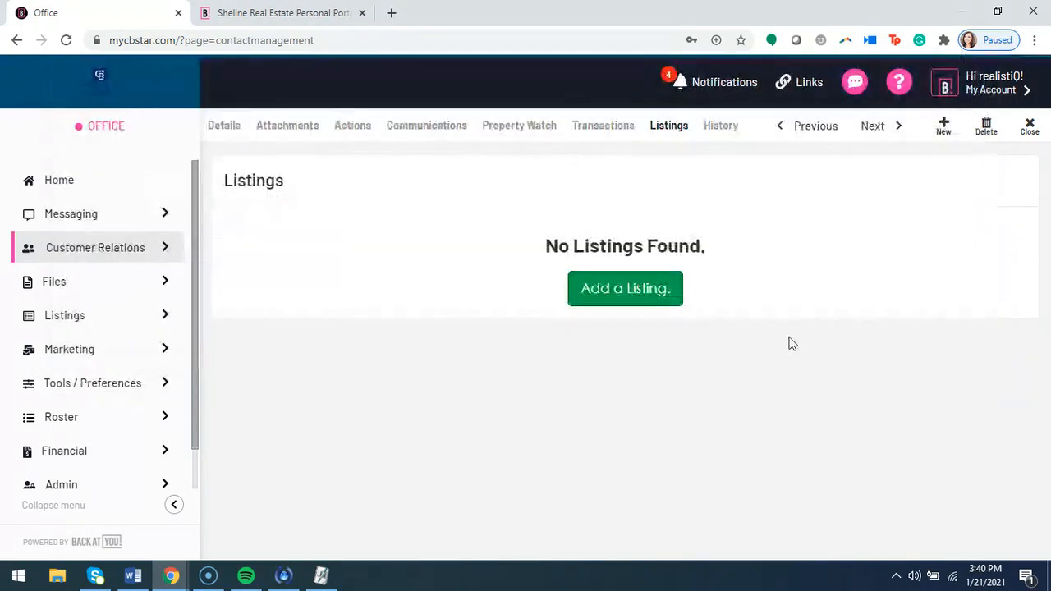
left_click(320, 16)
left_click(158, 363)
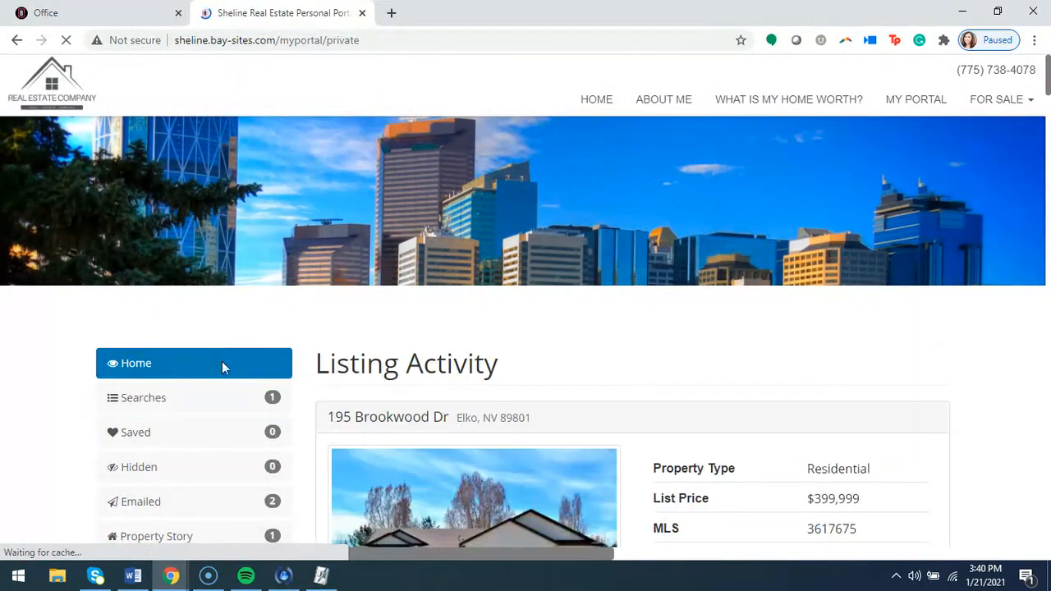
scroll(575, 330, "down", 2)
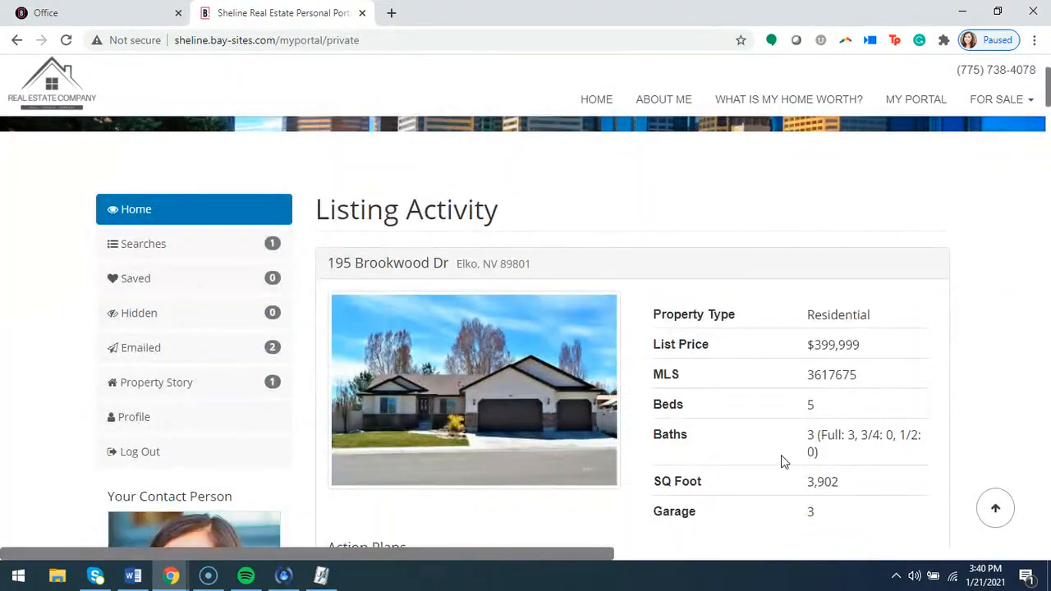
scroll(778, 457, "down", 2)
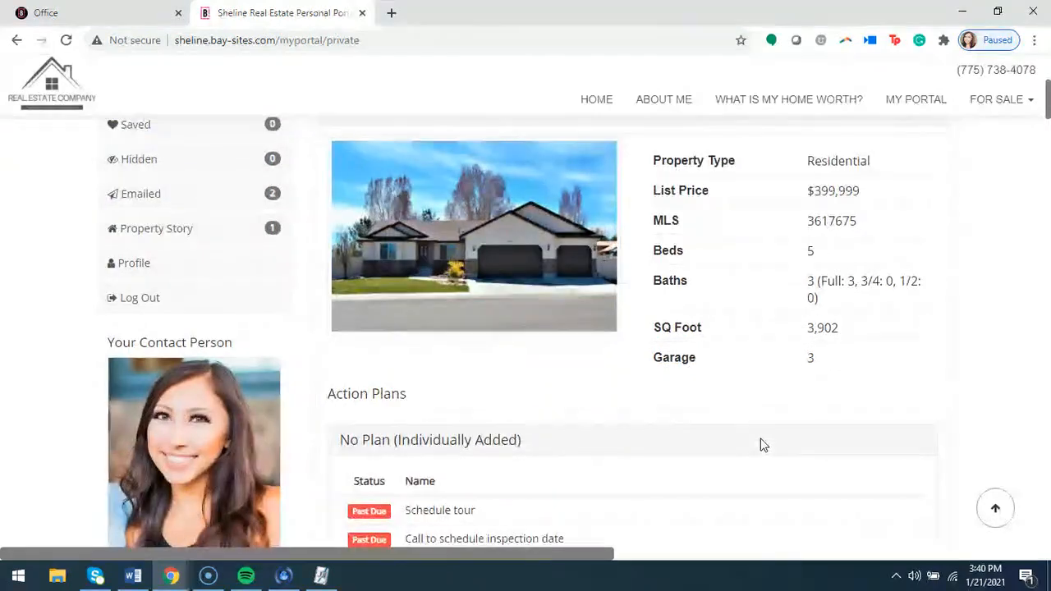
scroll(509, 355, "down", 1)
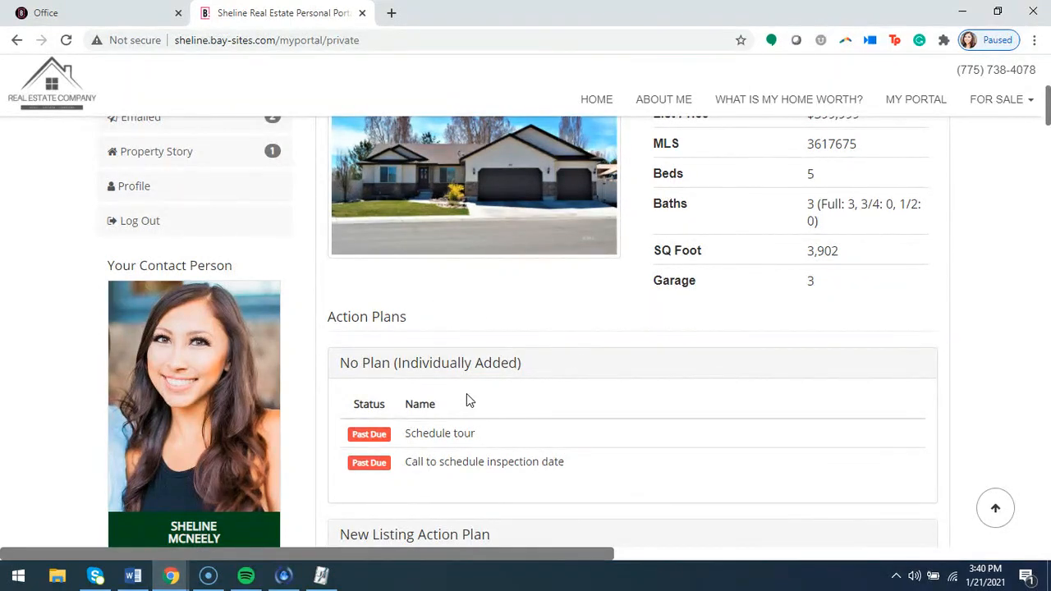
scroll(558, 335, "down", 1)
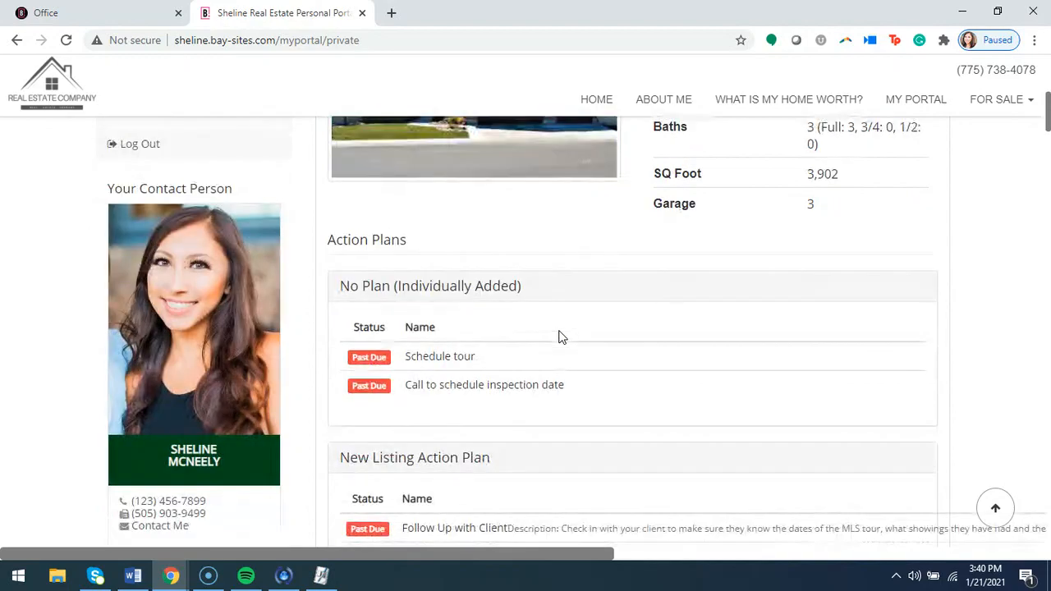
scroll(692, 266, "down", 7)
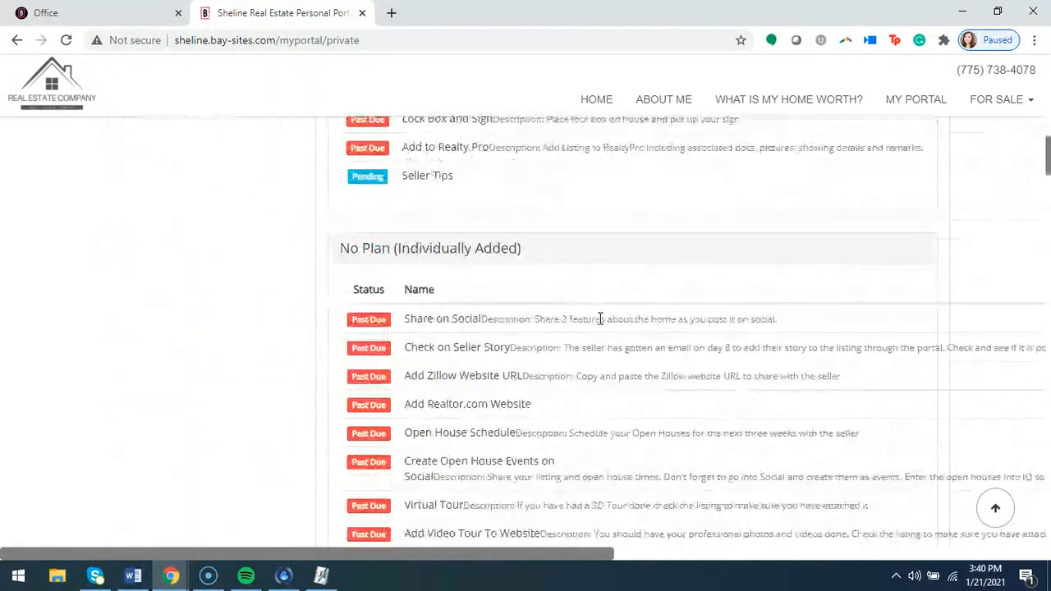
scroll(600, 320, "down", 5)
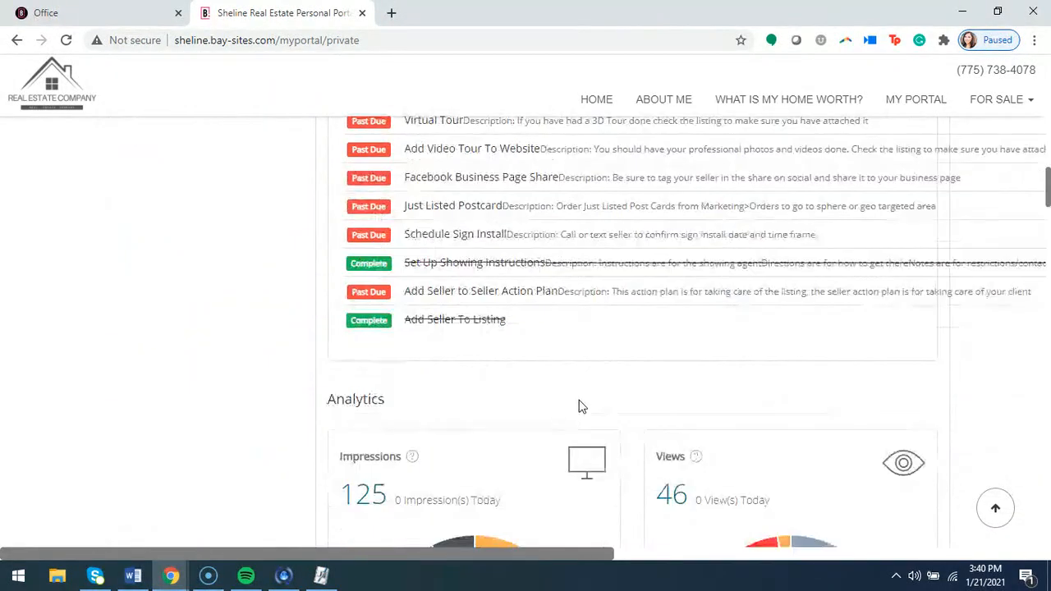
scroll(435, 369, "down", 2)
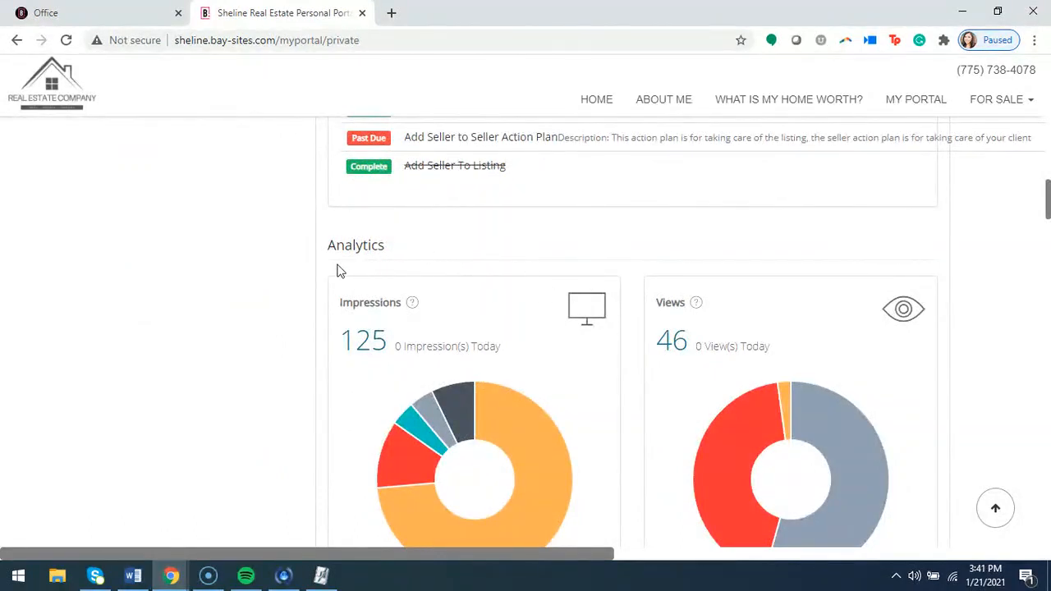
scroll(599, 328, "down", 5)
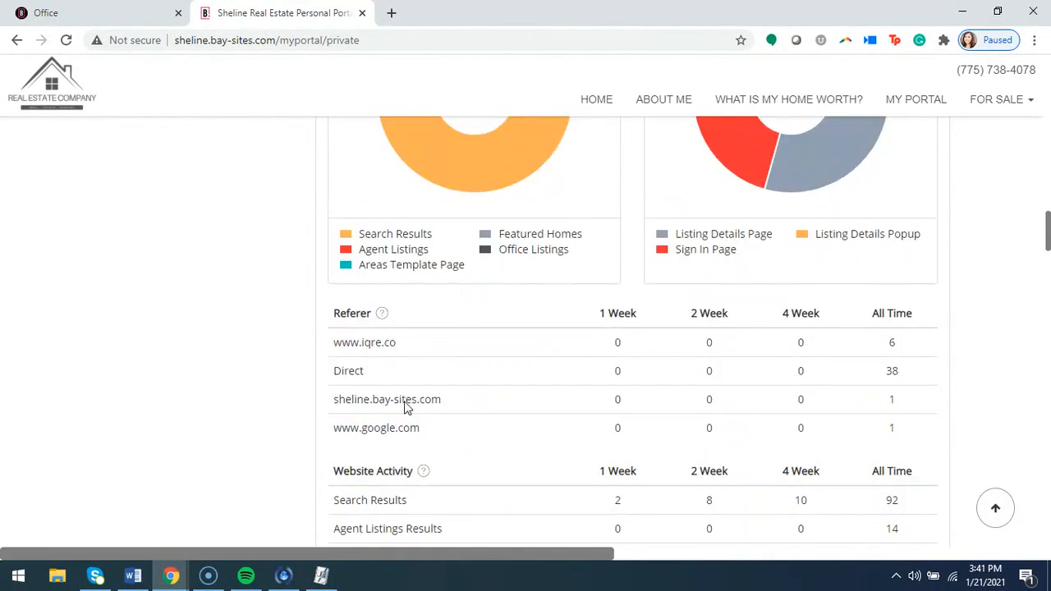
scroll(575, 328, "down", 2)
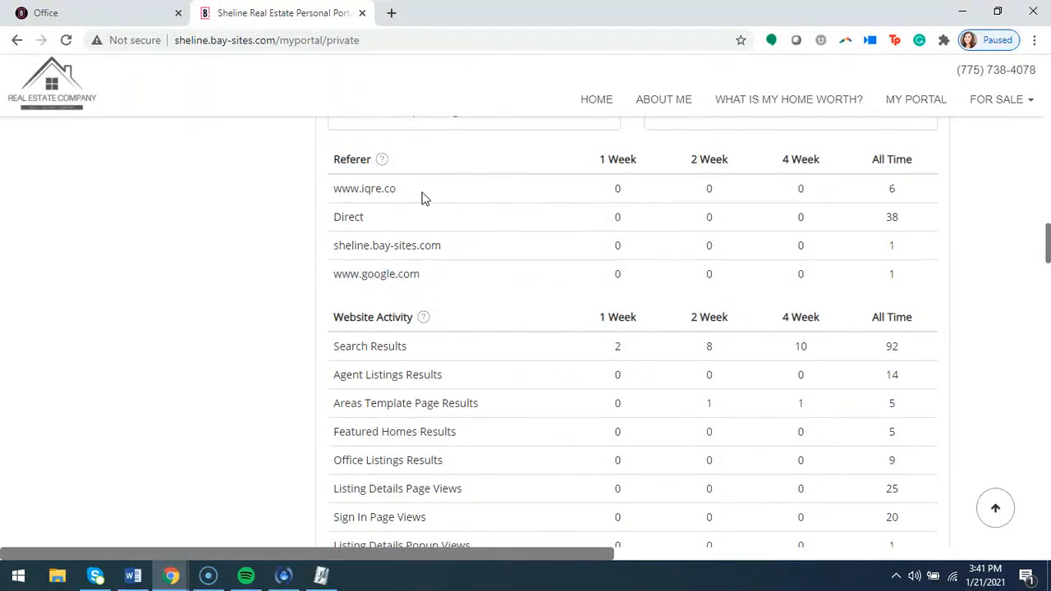
scroll(540, 249, "down", 3)
scroll(551, 257, "down", 3)
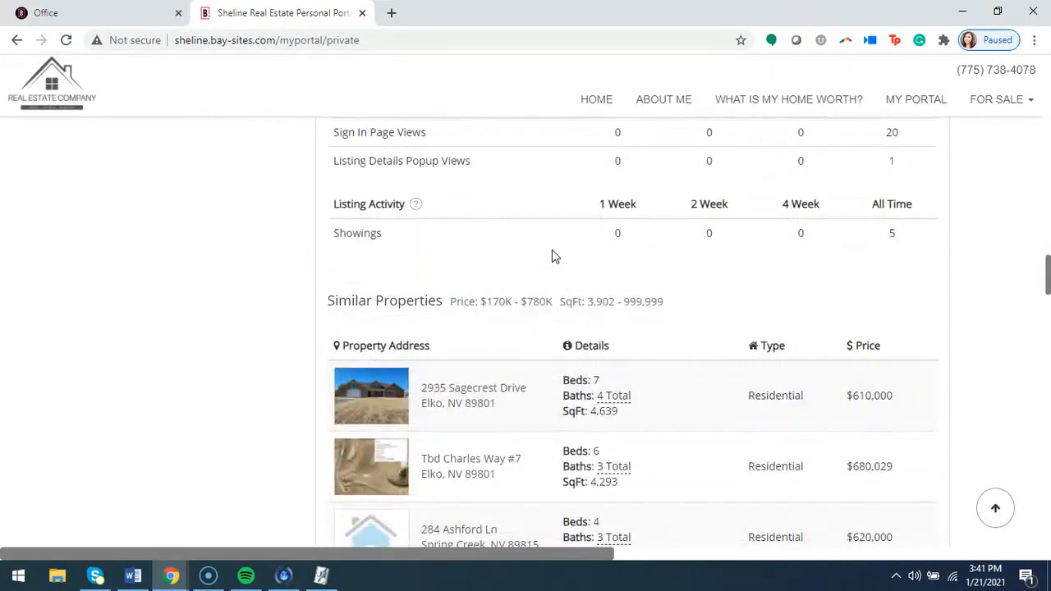
scroll(662, 311, "down", 3)
scroll(661, 311, "down", 3)
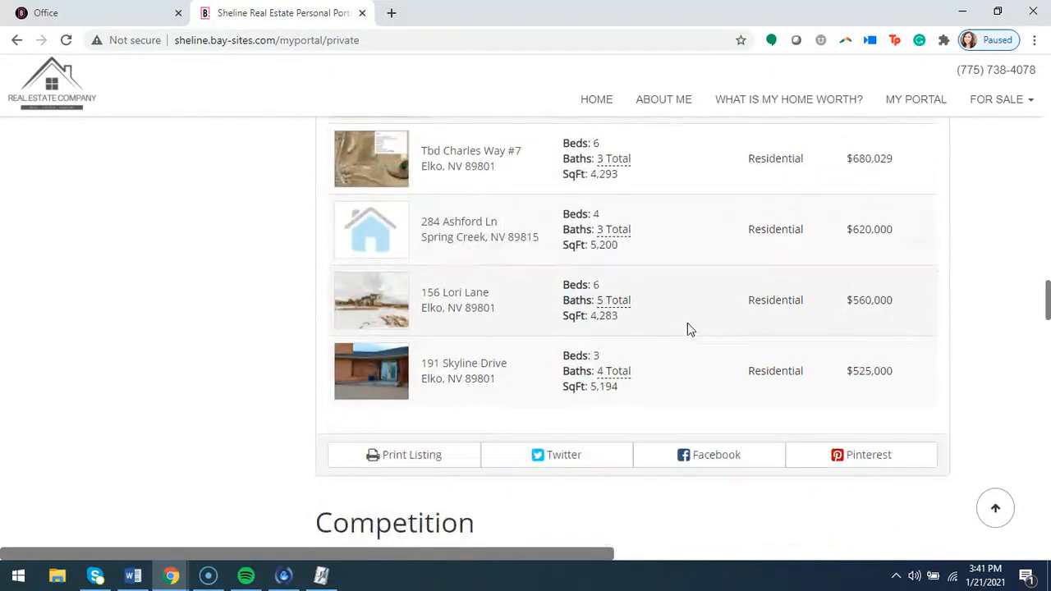
scroll(610, 399, "down", 3)
scroll(662, 386, "down", 10)
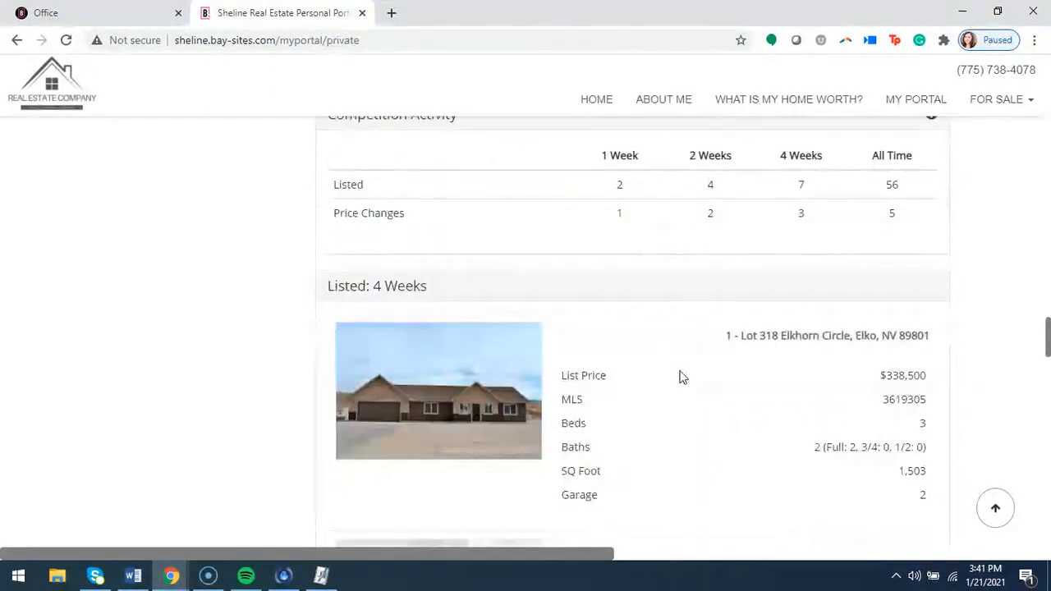
scroll(657, 401, "down", 10)
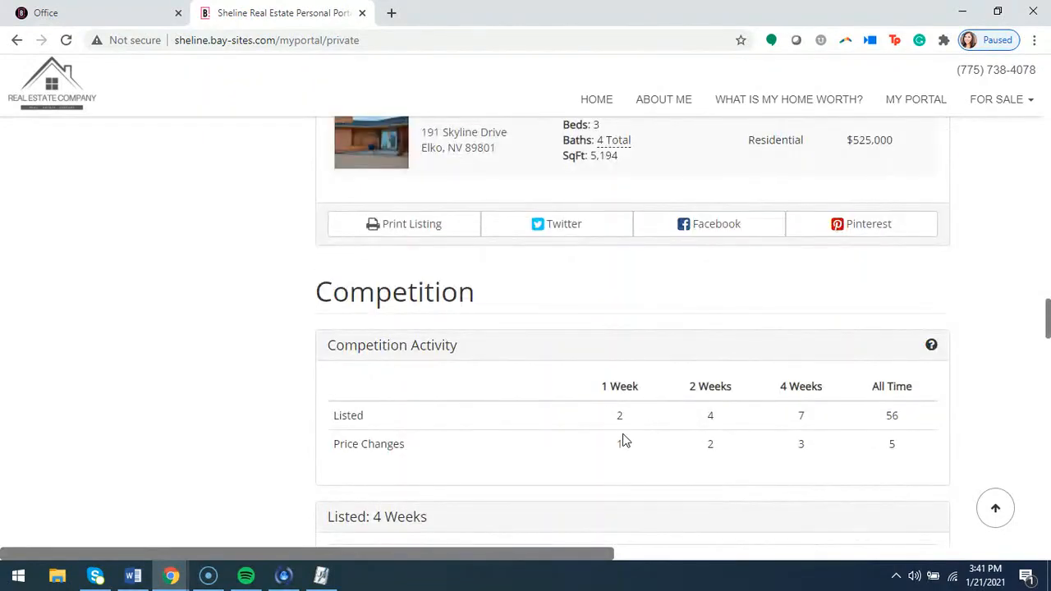
Step: Scroll back up to the top of the Listing Activity page
scroll(607, 432, "up", 1)
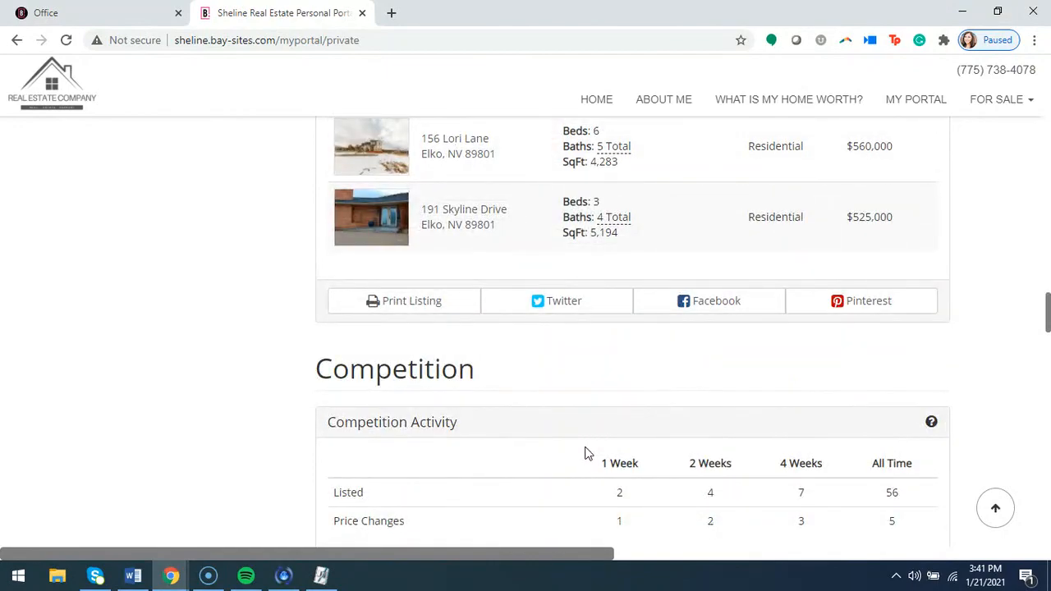
scroll(585, 458, "up", 3)
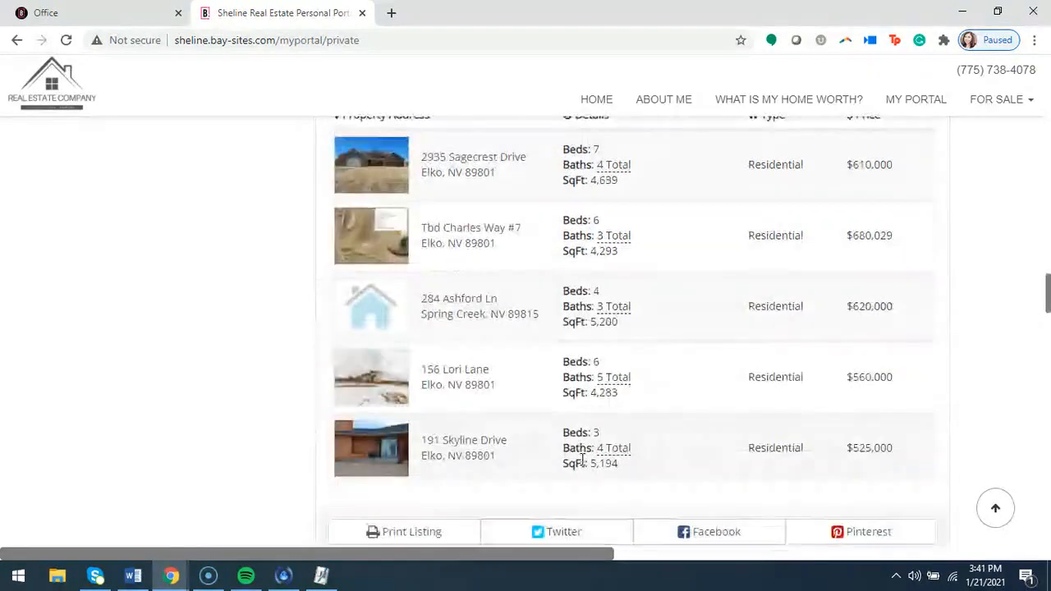
scroll(582, 460, "up", 15)
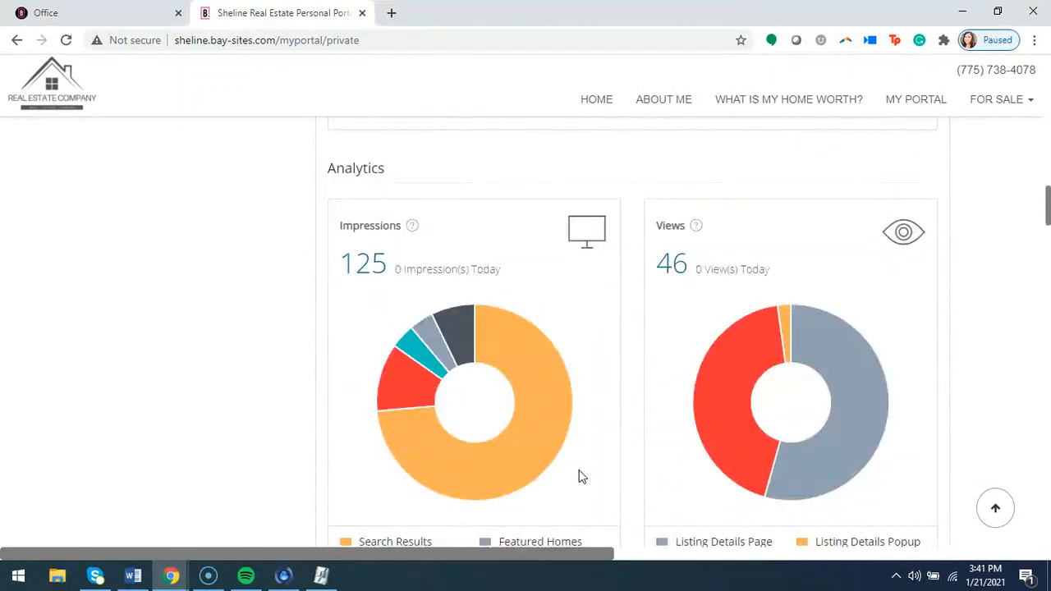
scroll(580, 475, "up", 15)
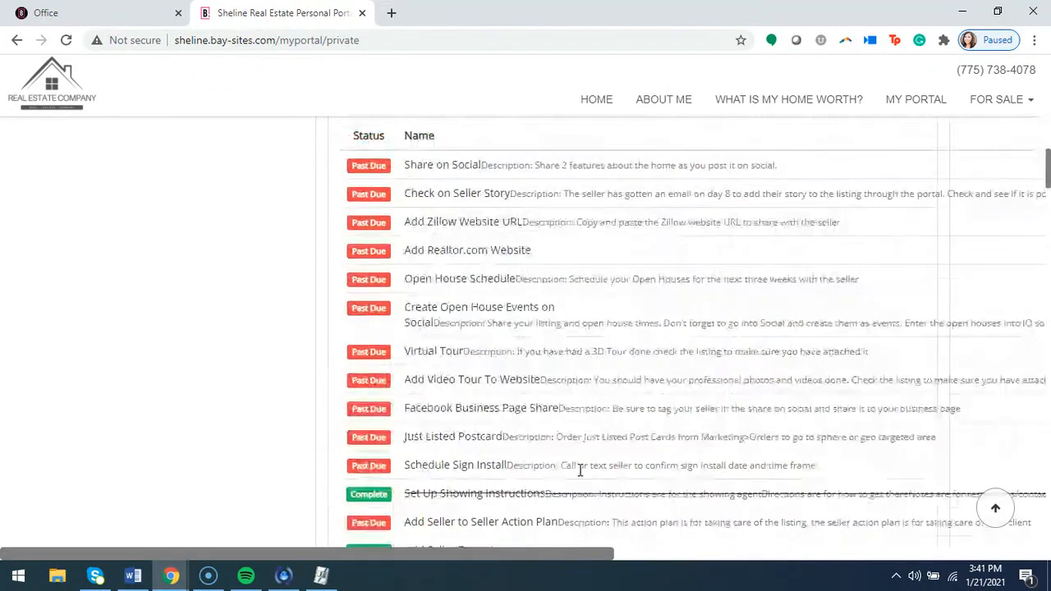
scroll(578, 470, "up", 8)
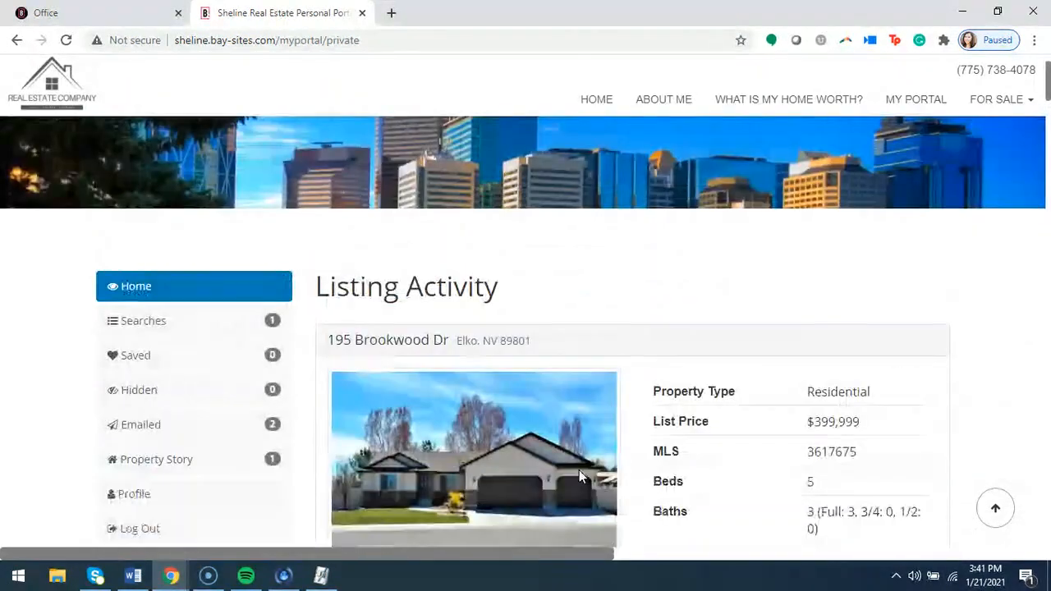
scroll(191, 135, "down", 2)
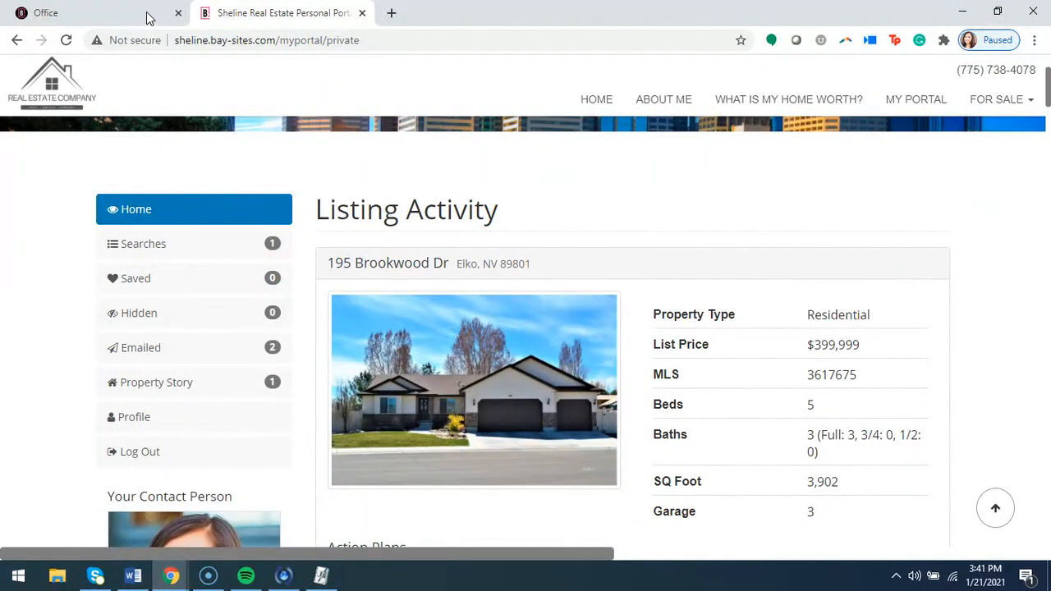
left_click(162, 249)
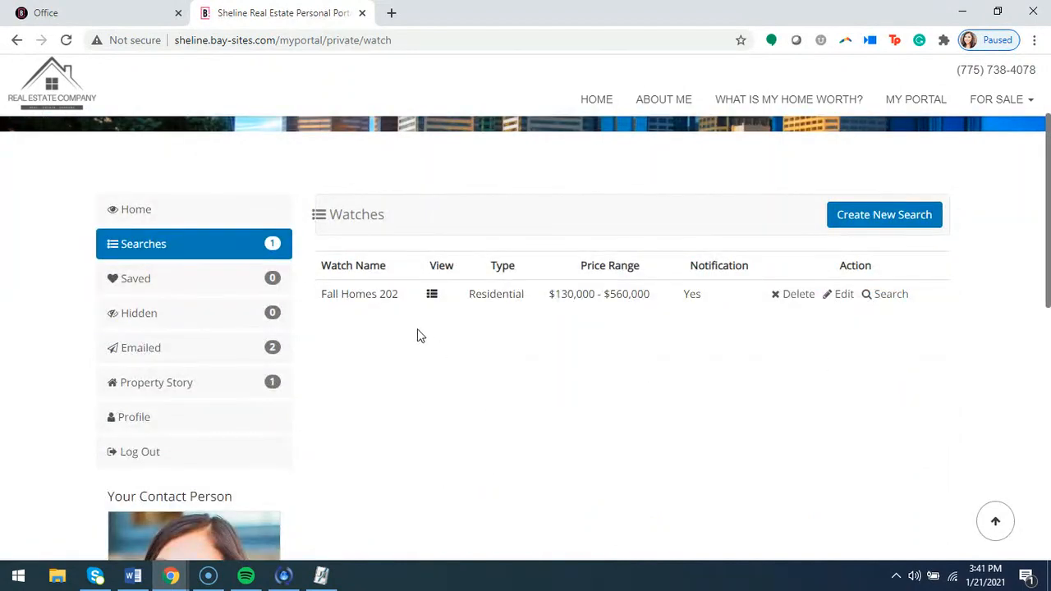
left_click(80, 13)
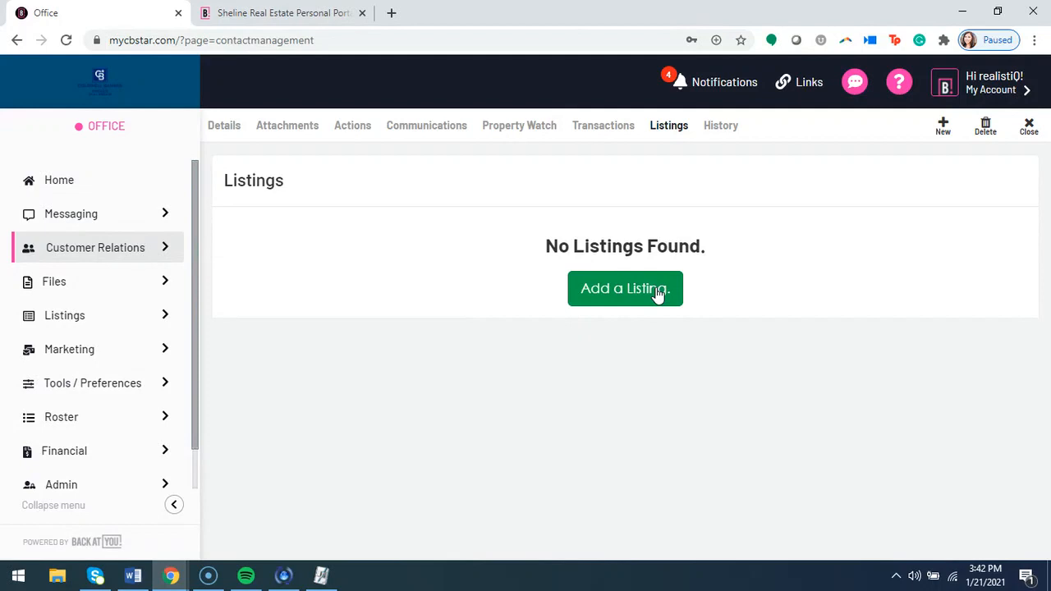
left_click(305, 12)
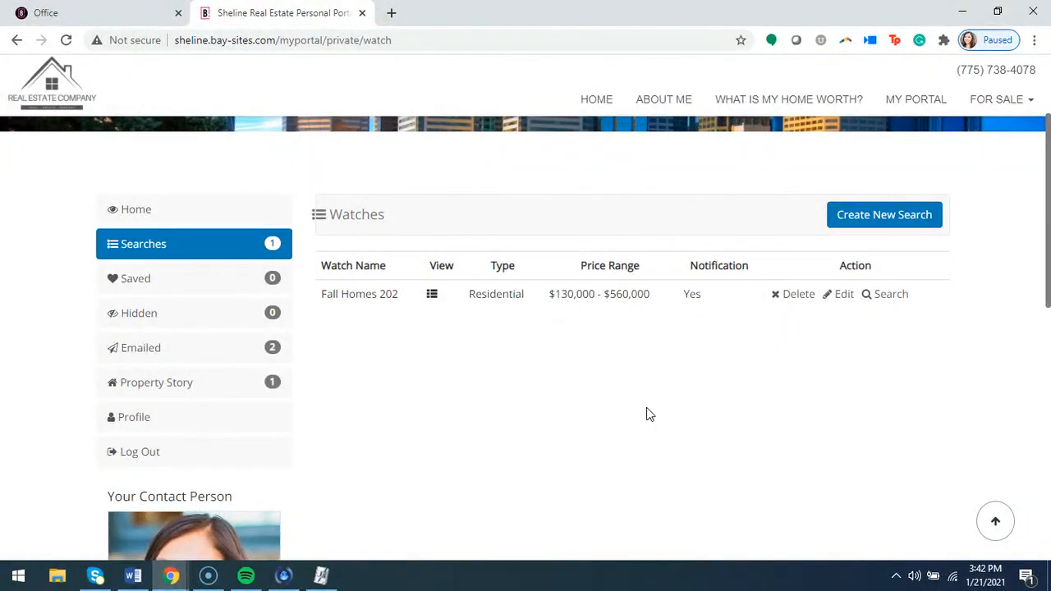
left_click(115, 16)
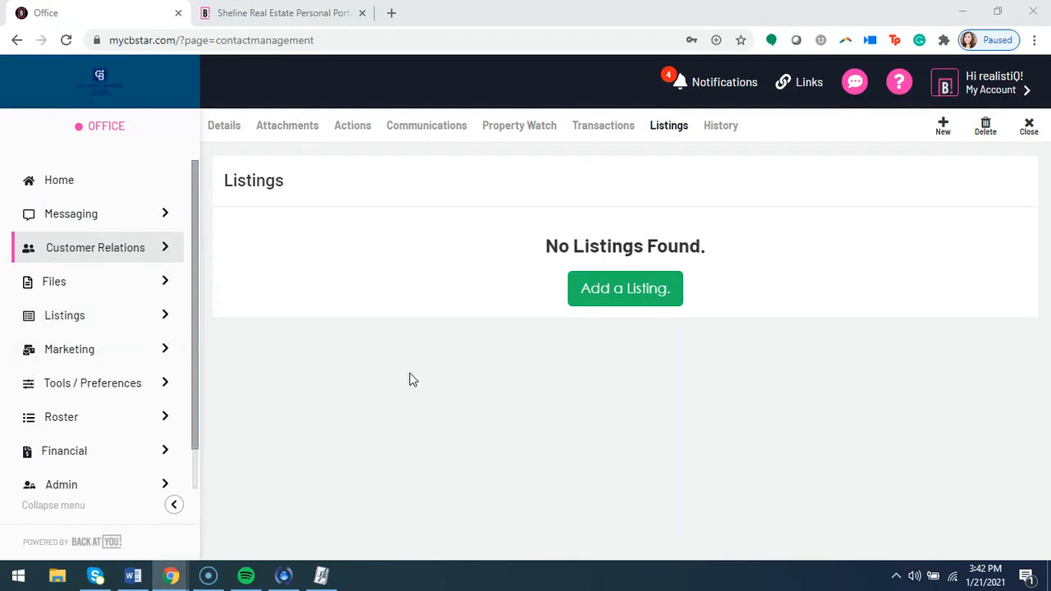
left_click(254, 18)
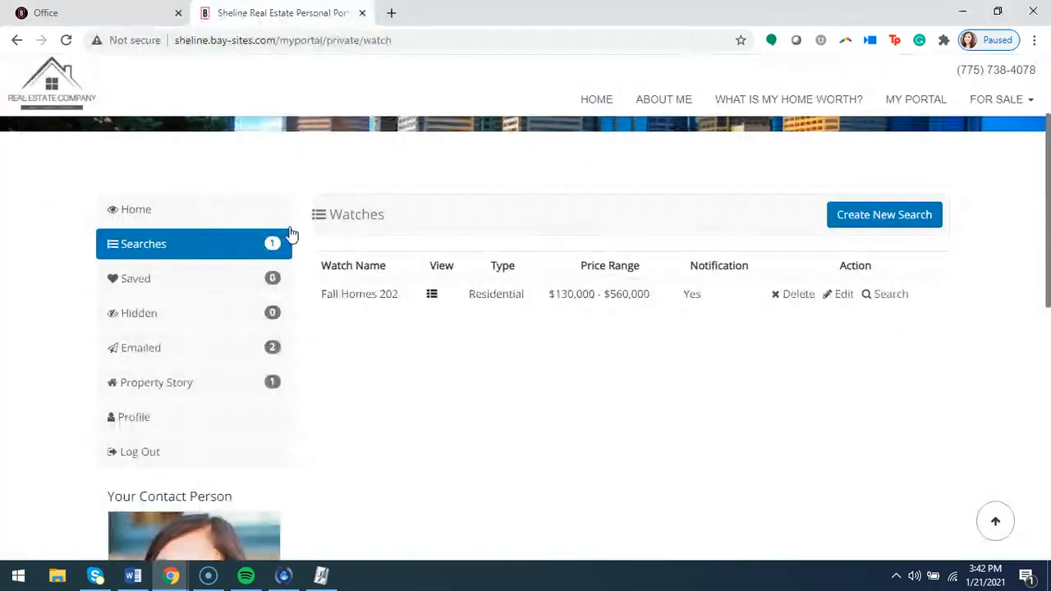
scroll(435, 368, "down", 1)
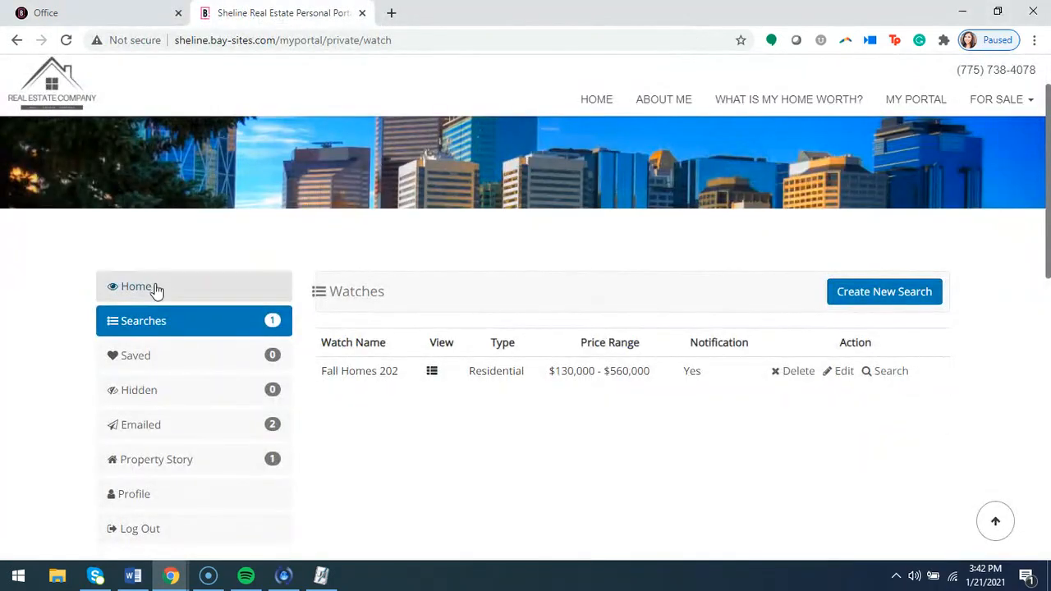
scroll(432, 348, "down", 1)
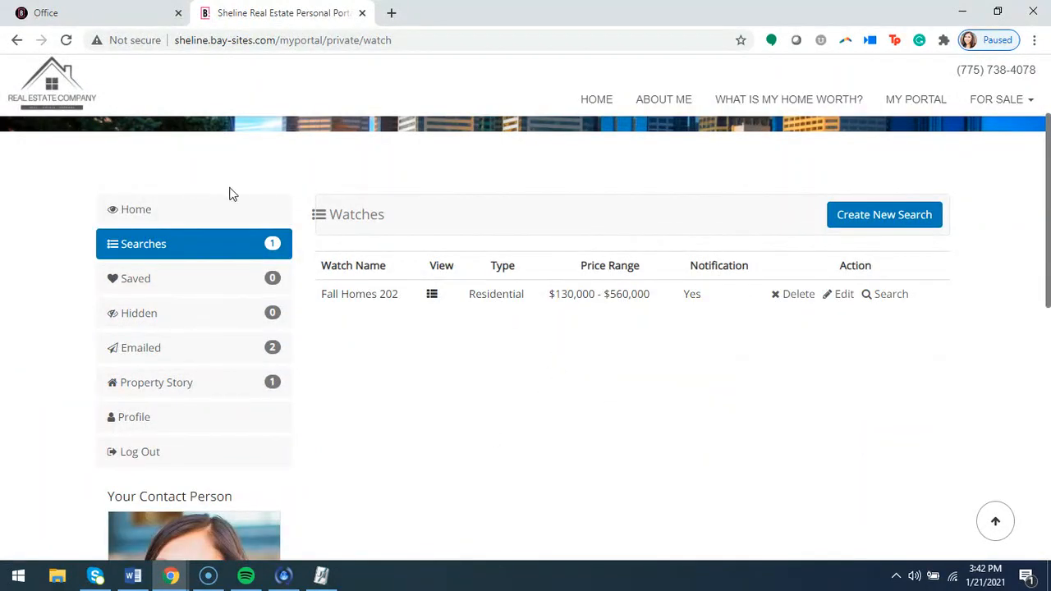
left_click(153, 215)
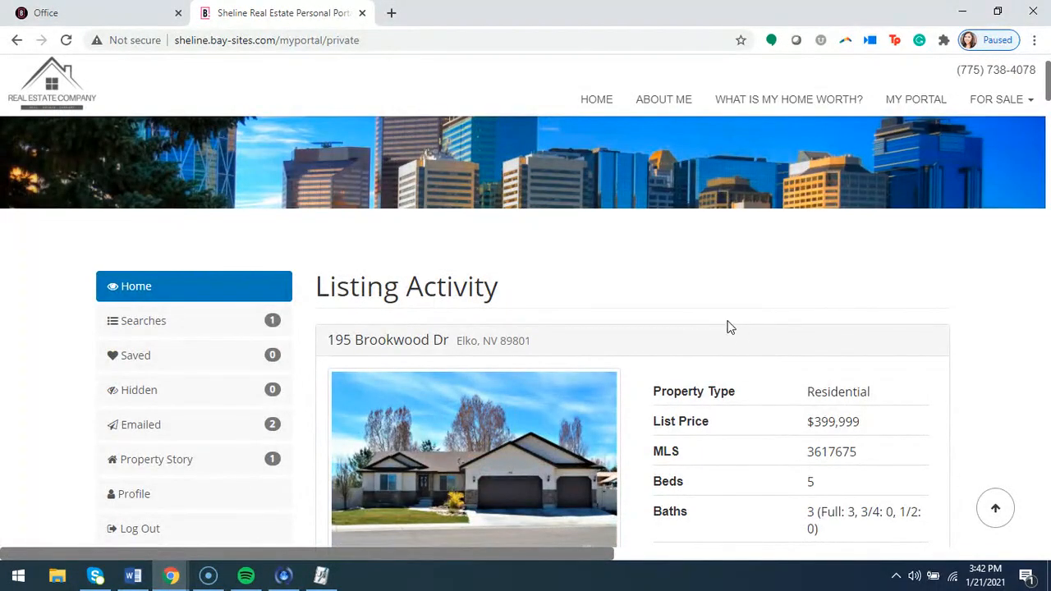
Step: Scroll the portal analytics, view the contact's saved Watches under Searches, then return to Office
scroll(726, 324, "down", 1)
scroll(729, 320, "down", 1)
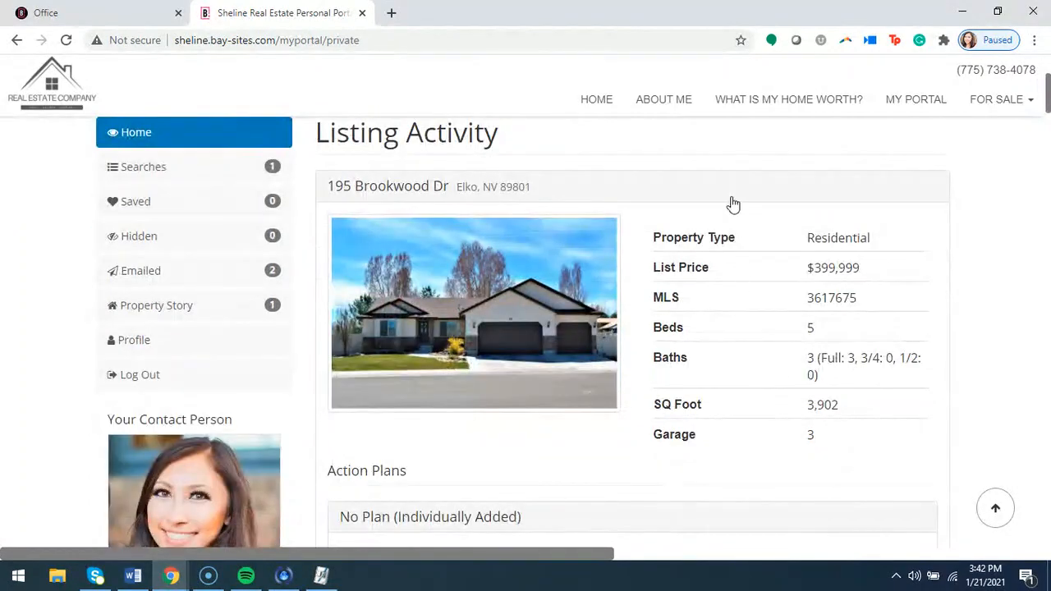
scroll(664, 305, "down", 15)
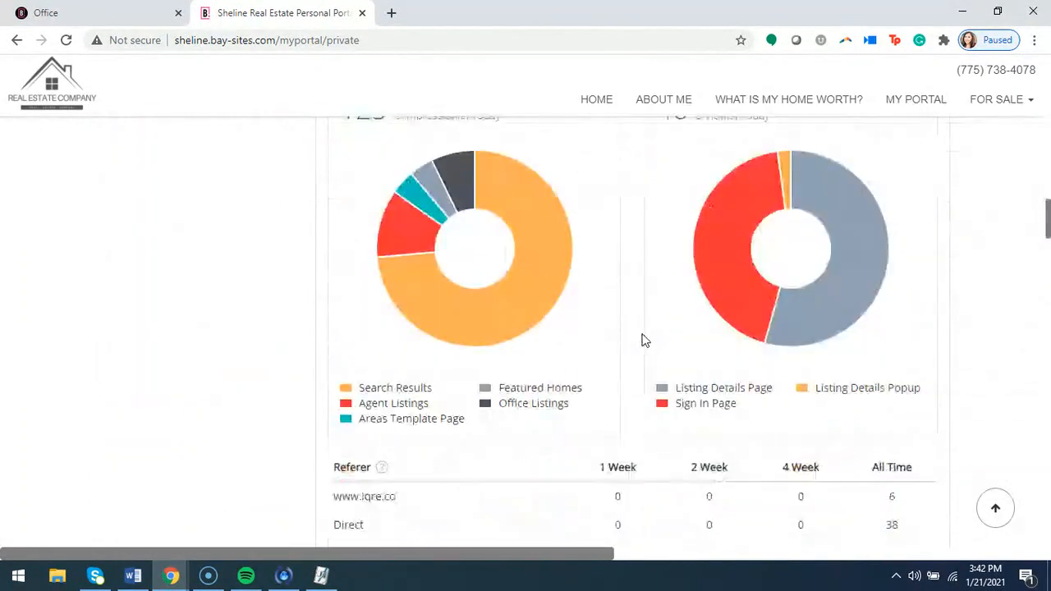
scroll(574, 361, "up", 2)
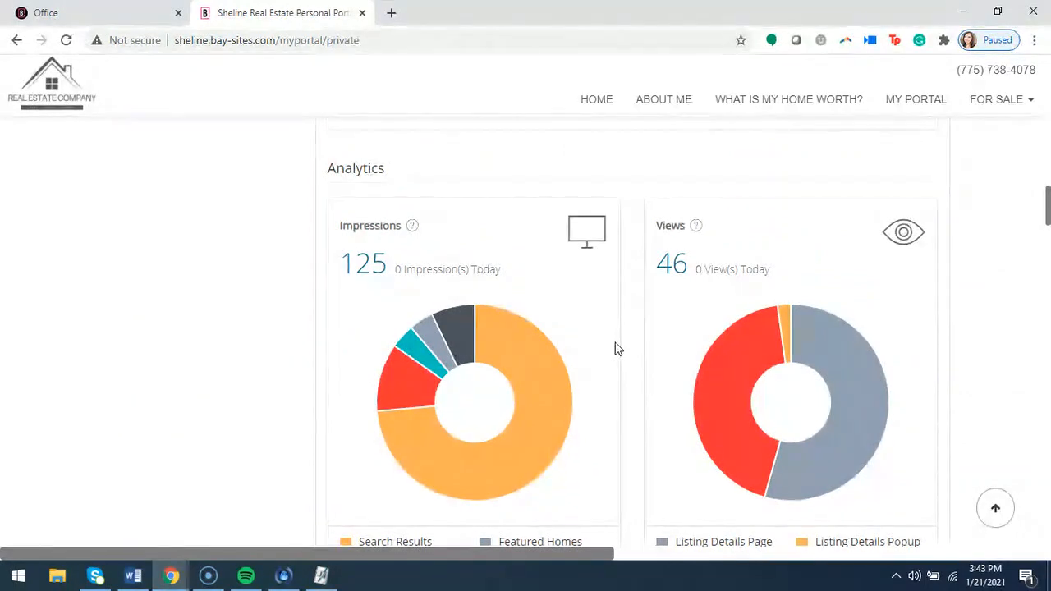
scroll(598, 317, "down", 2)
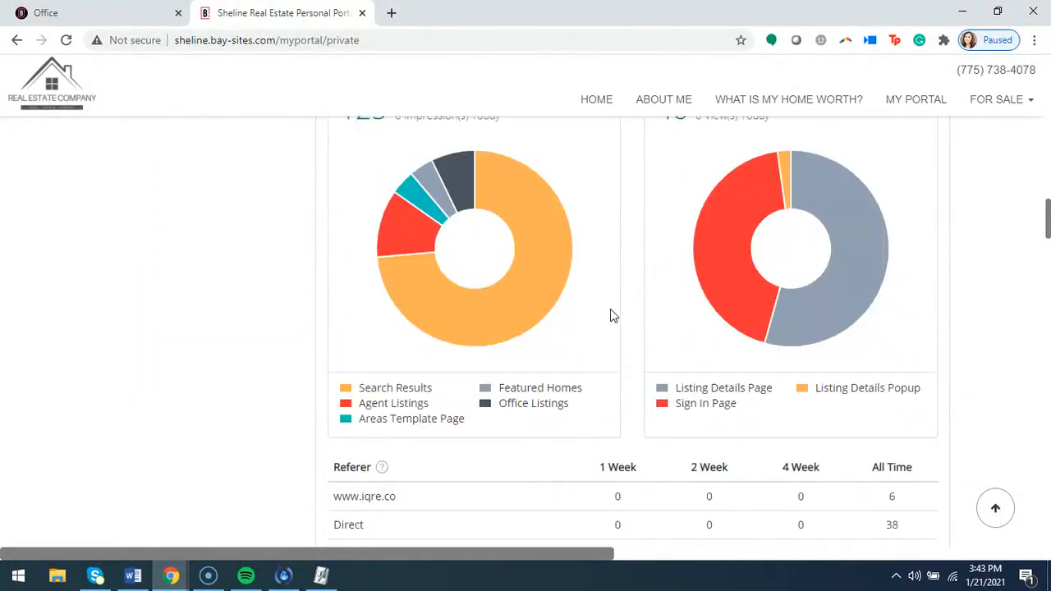
scroll(582, 308, "down", 1)
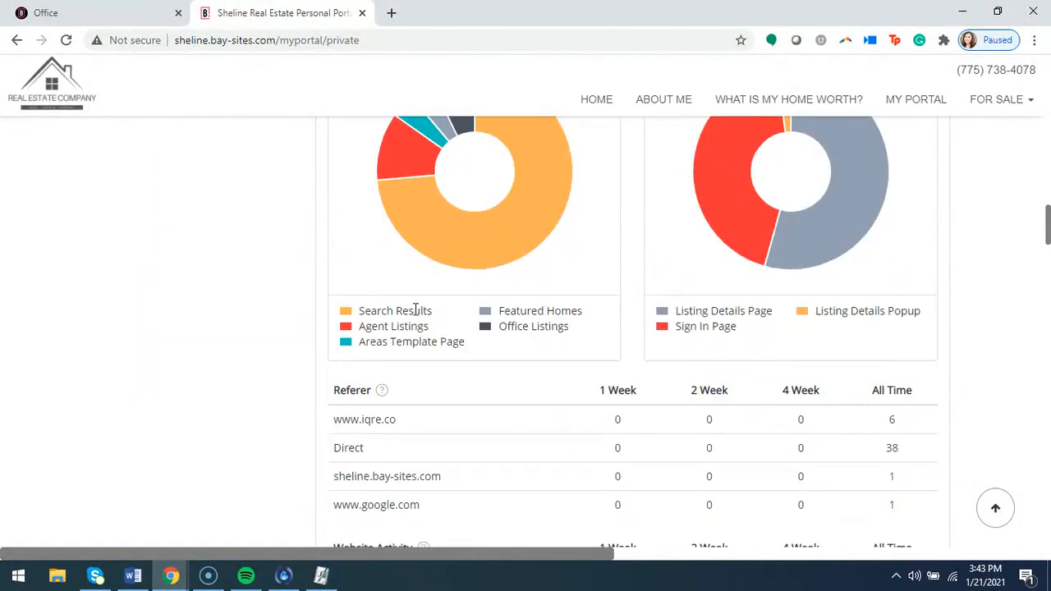
scroll(419, 330, "down", 1)
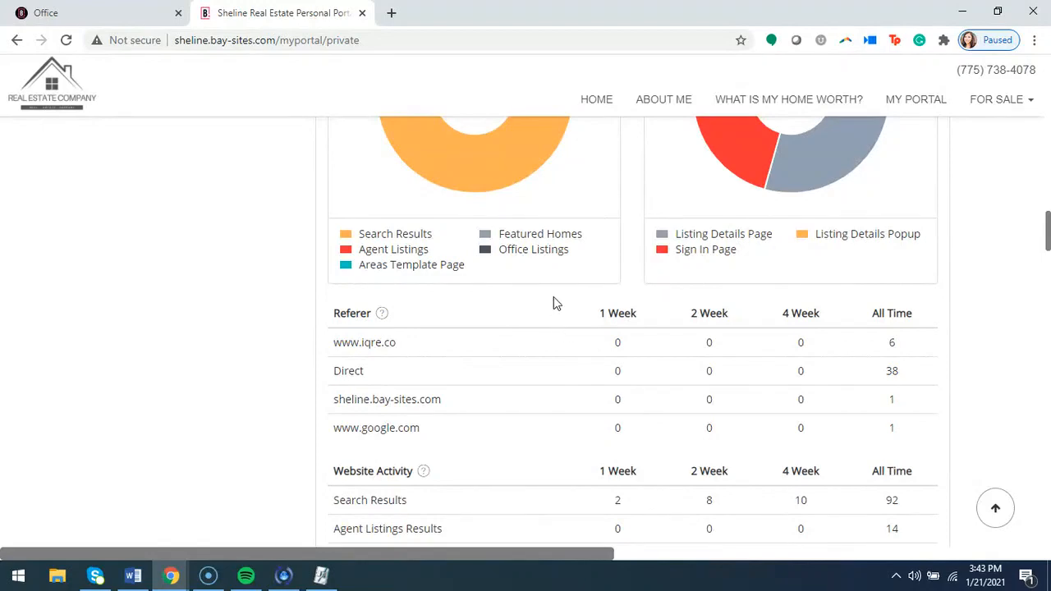
scroll(540, 337, "up", 20)
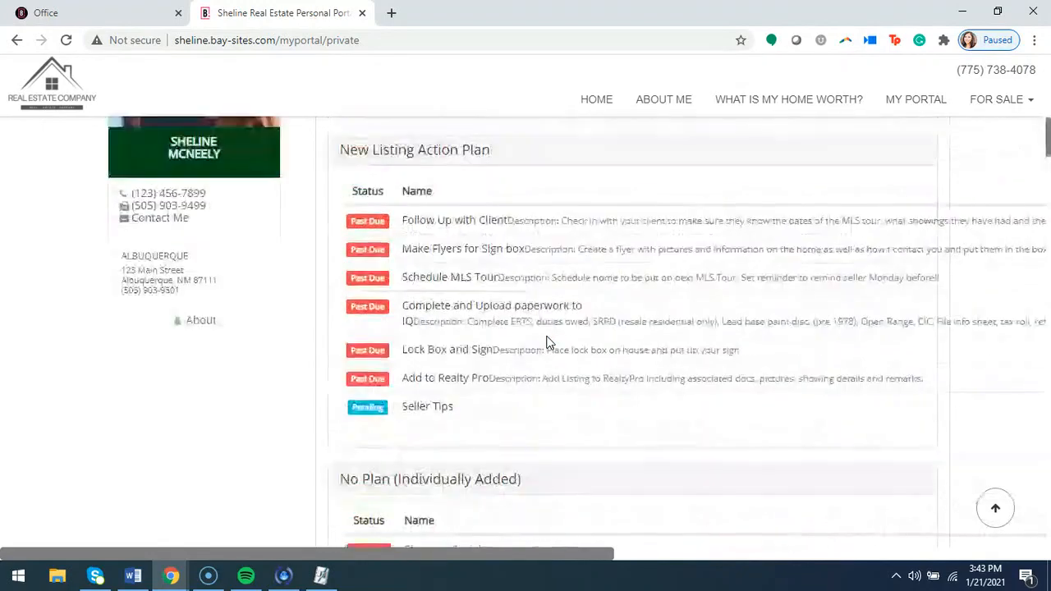
left_click(172, 261)
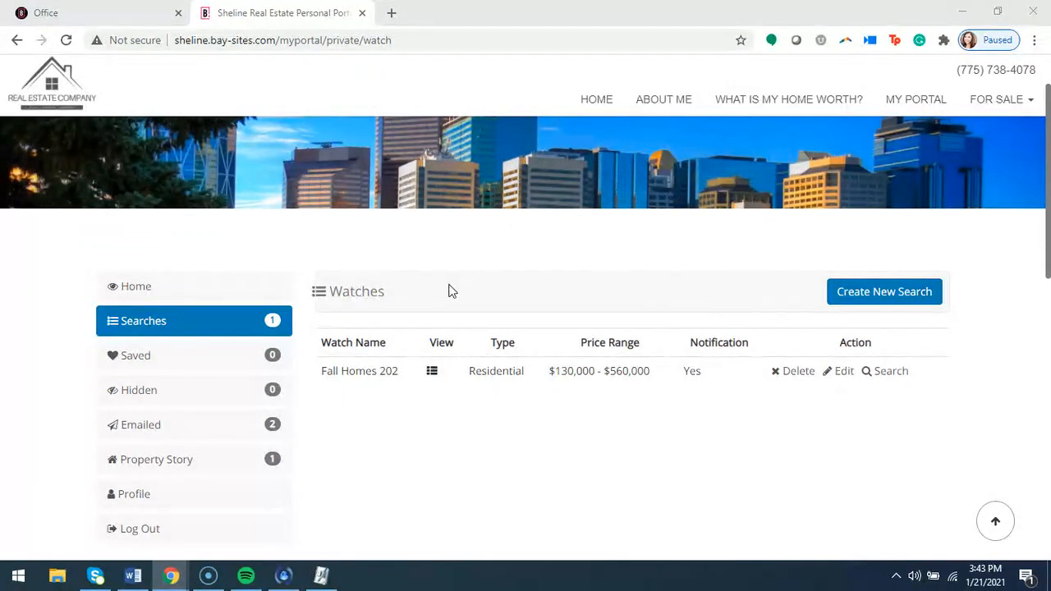
left_click(128, 15)
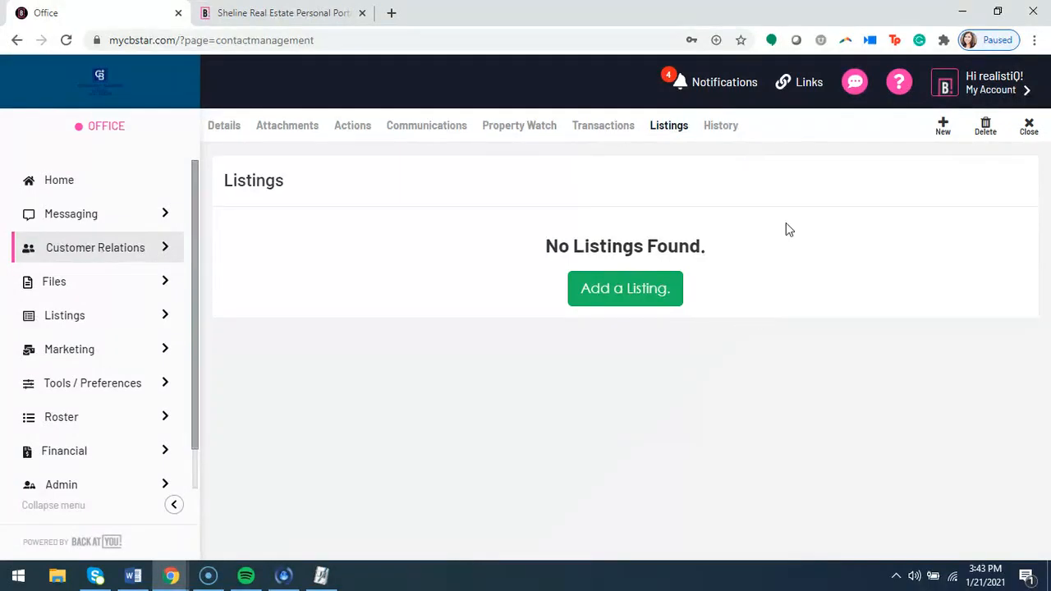
Step: Open the contact's History tab and scroll down toward the record's original creation entry
left_click(721, 131)
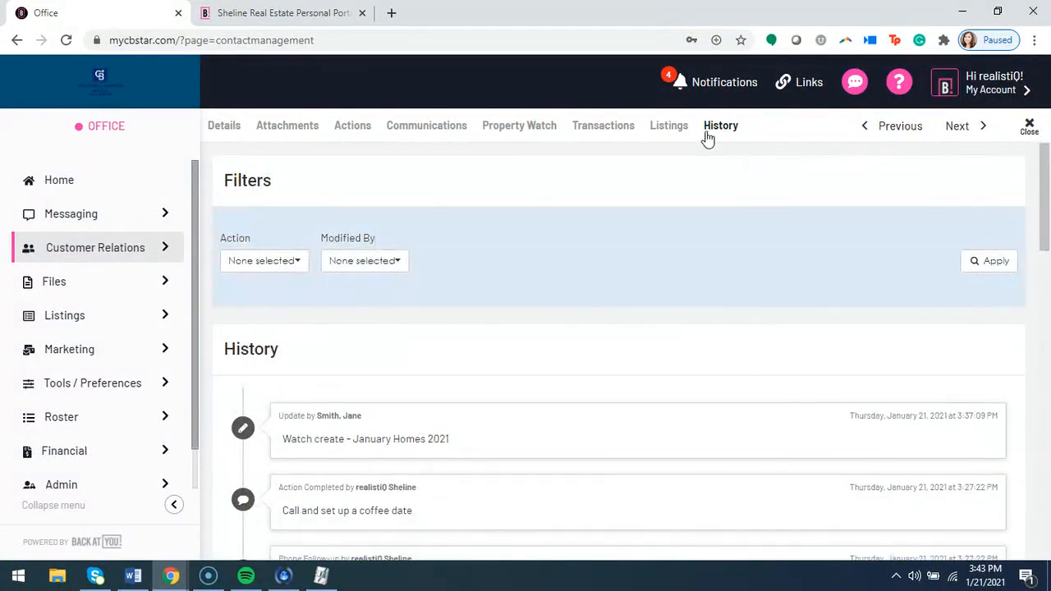
scroll(567, 392, "down", 1)
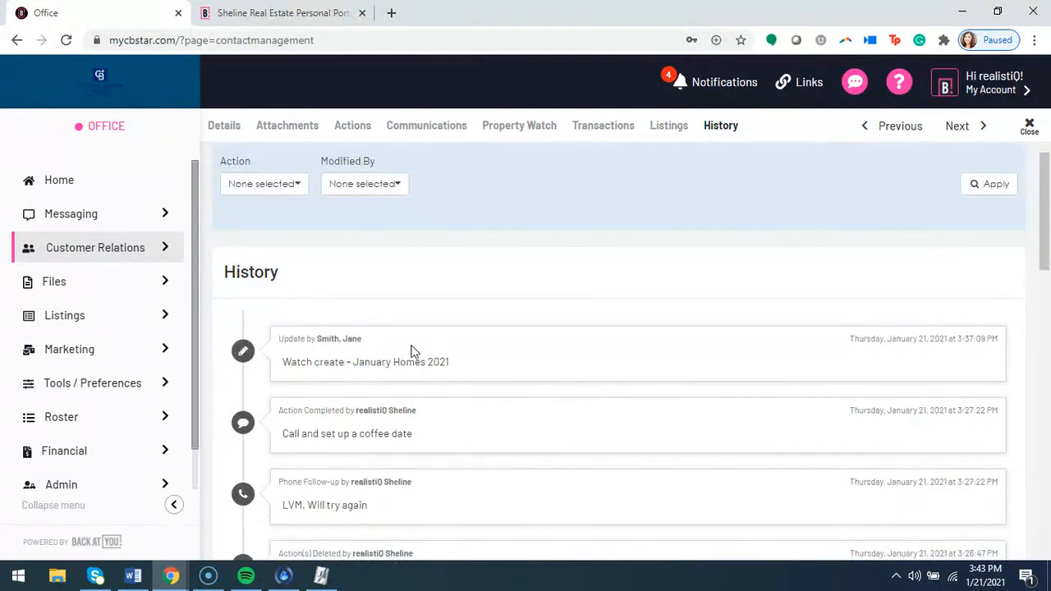
scroll(428, 353, "down", 6)
scroll(428, 357, "down", 2)
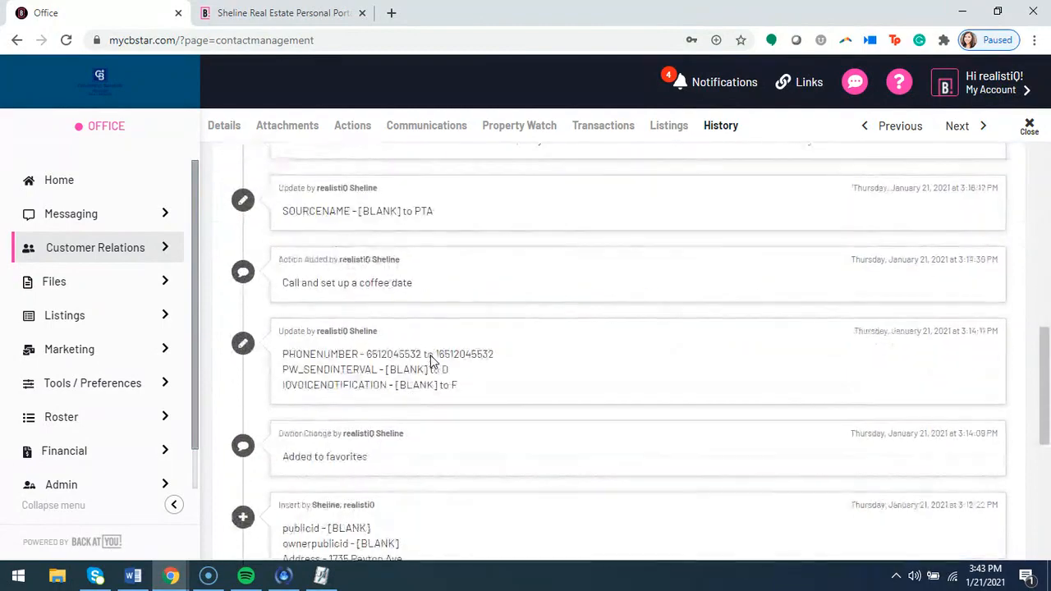
scroll(415, 399, "down", 3)
scroll(423, 432, "down", 3)
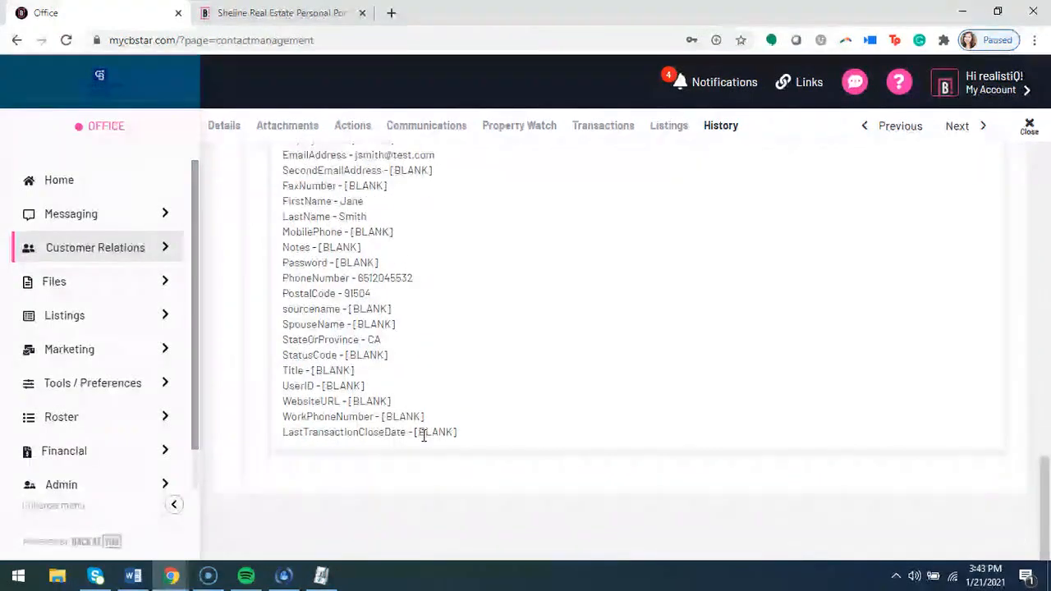
Step: Scroll back up to the newest entry logging the January Homes 2021 watch creation
scroll(424, 437, "up", 6)
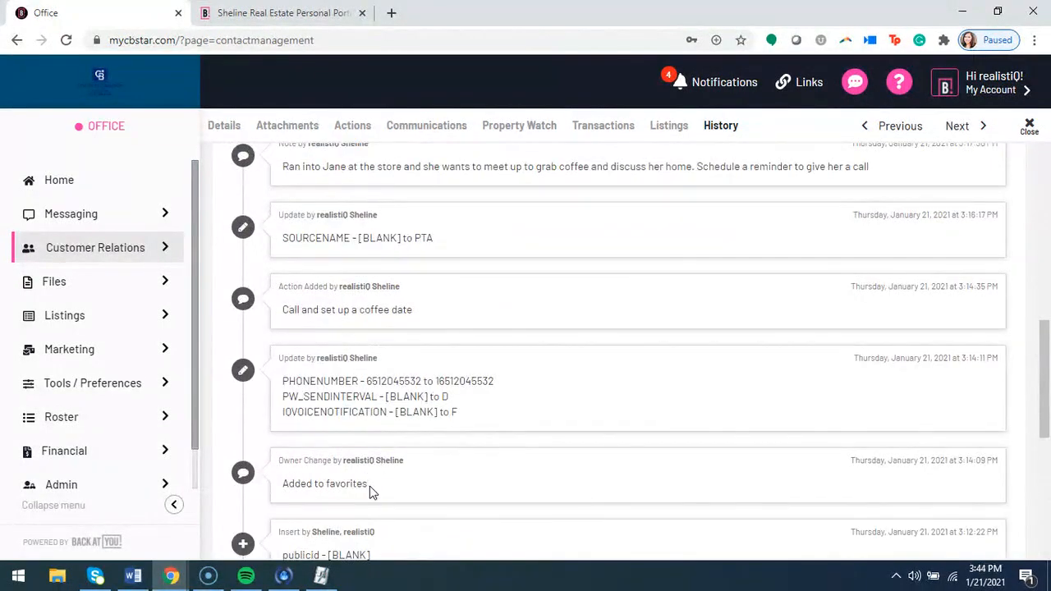
scroll(378, 447, "up", 2)
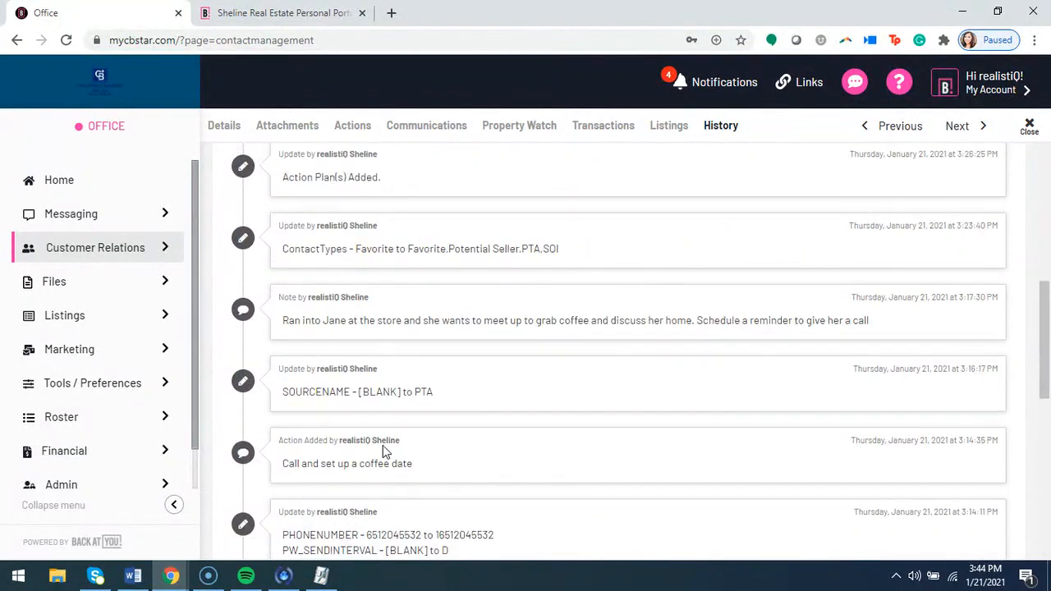
scroll(388, 447, "up", 1)
scroll(382, 383, "up", 2)
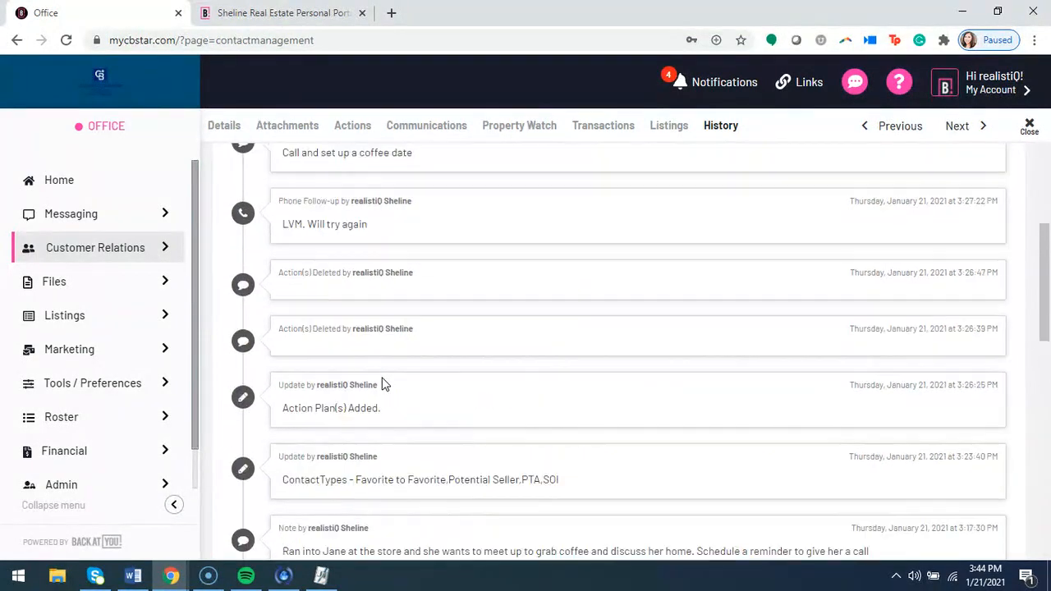
scroll(329, 406, "up", 2)
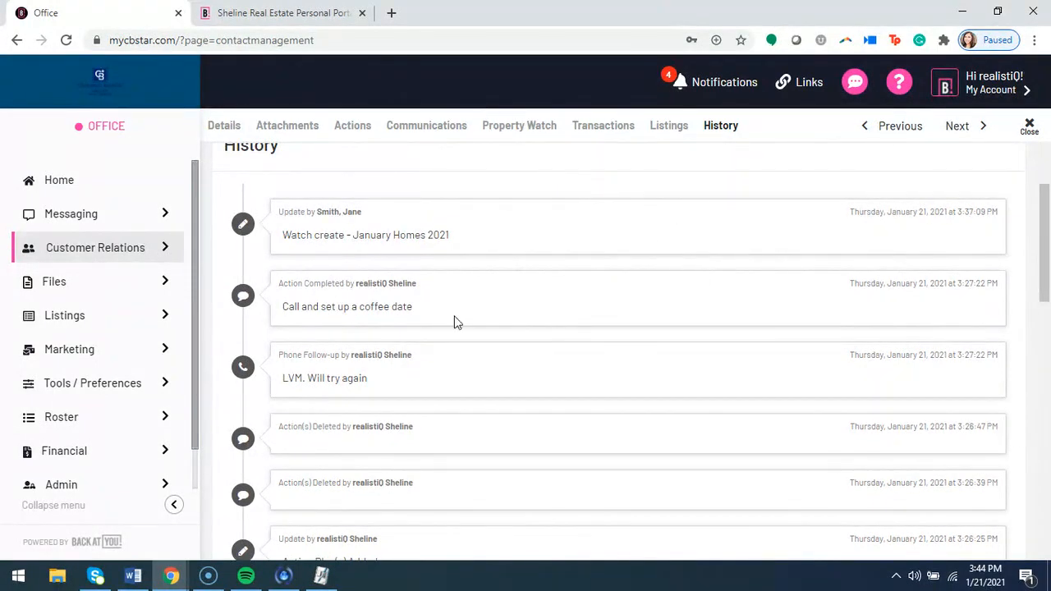
scroll(456, 323, "up", 2)
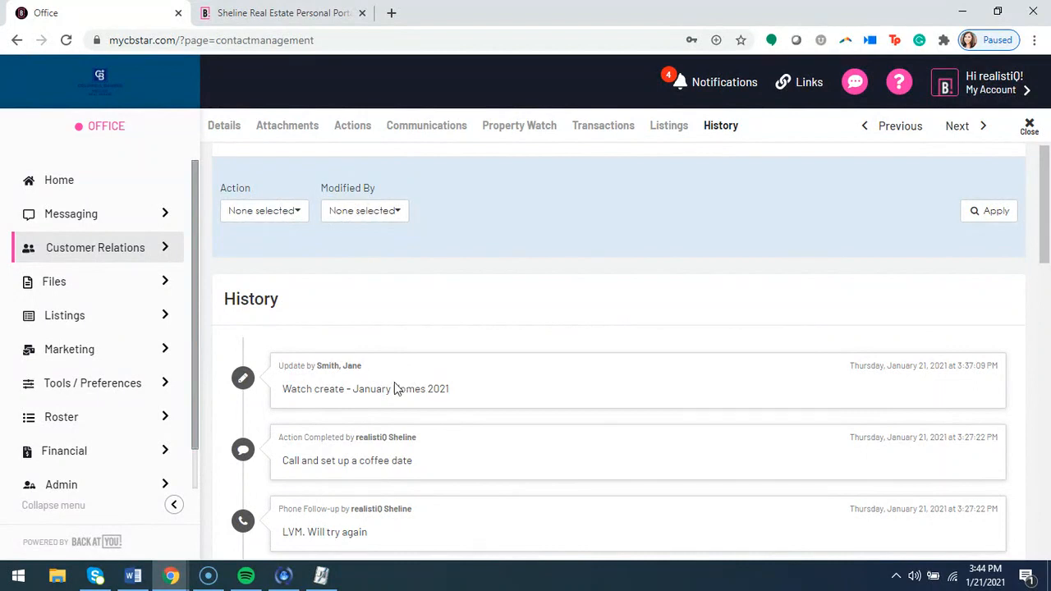
scroll(650, 407, "up", 1)
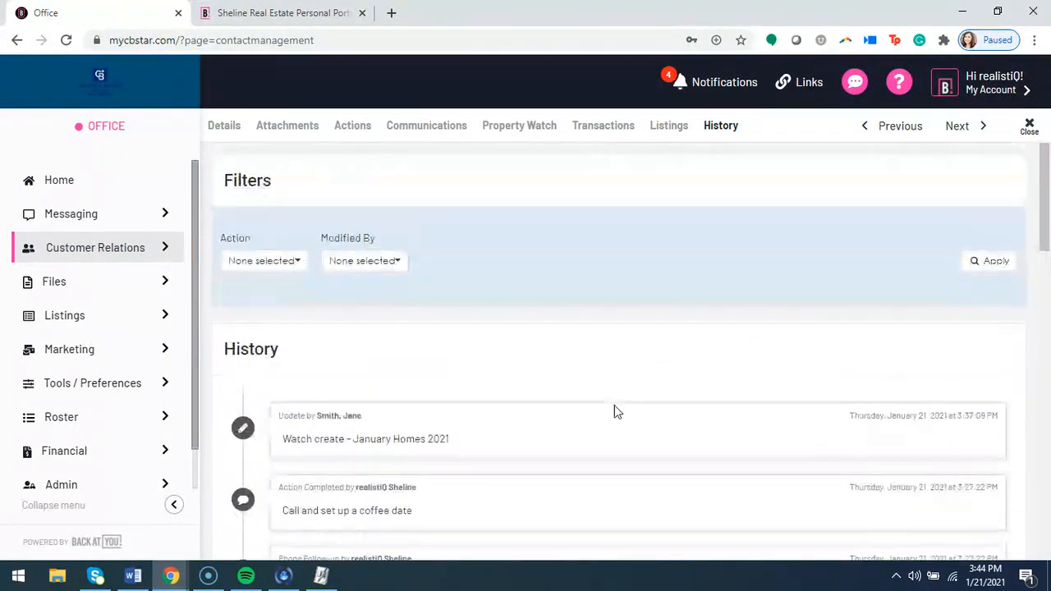
scroll(568, 326, "down", 9)
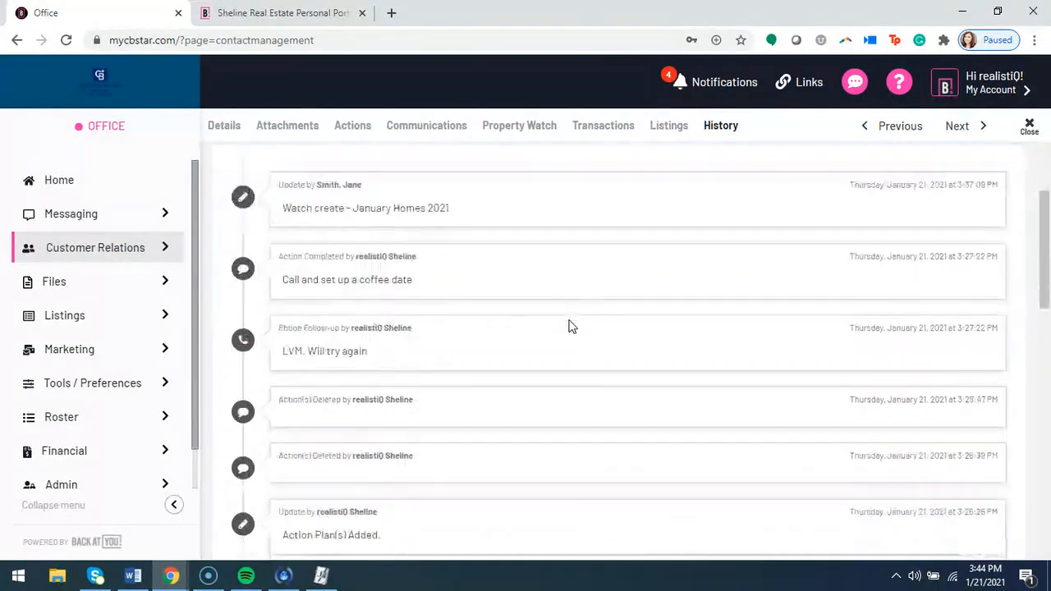
scroll(569, 326, "up", 1)
scroll(570, 326, "up", 8)
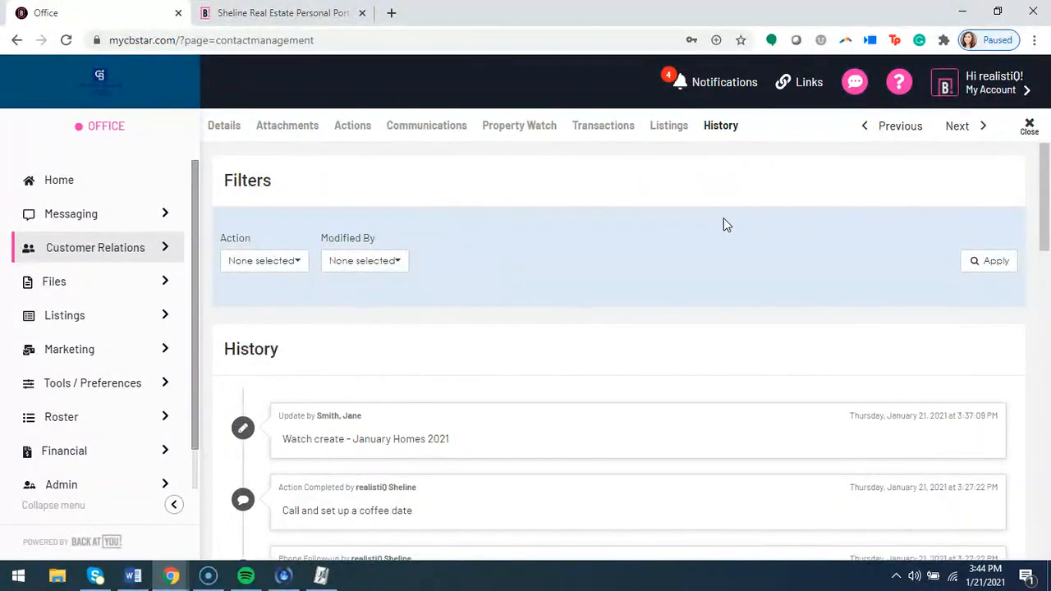
Step: Close the contact record and review the Home dashboard: 8 contacts/leads, 13 new messages, 0 active listings
left_click(1029, 128)
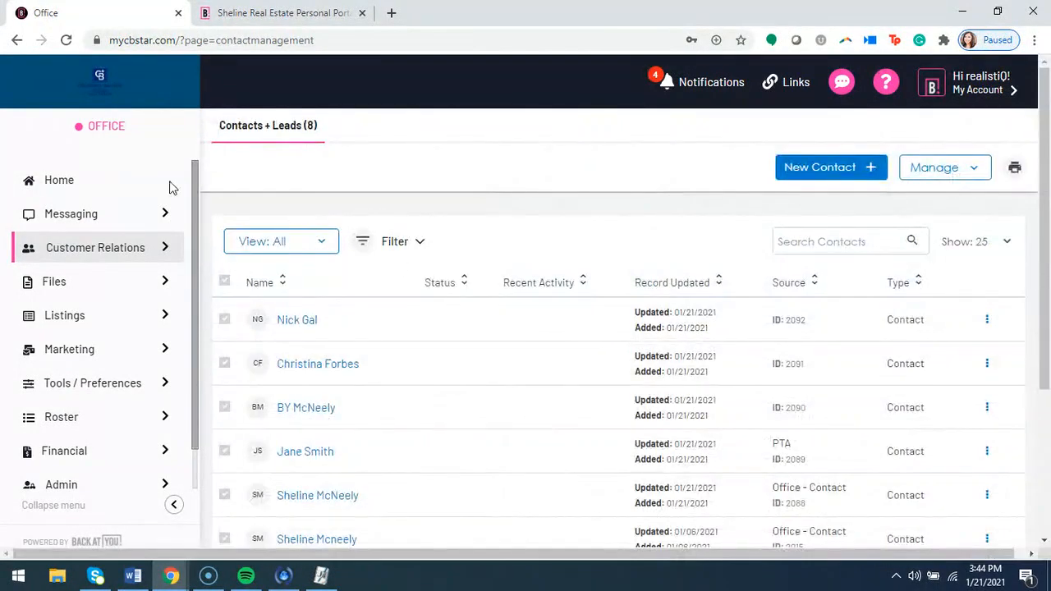
left_click(73, 185)
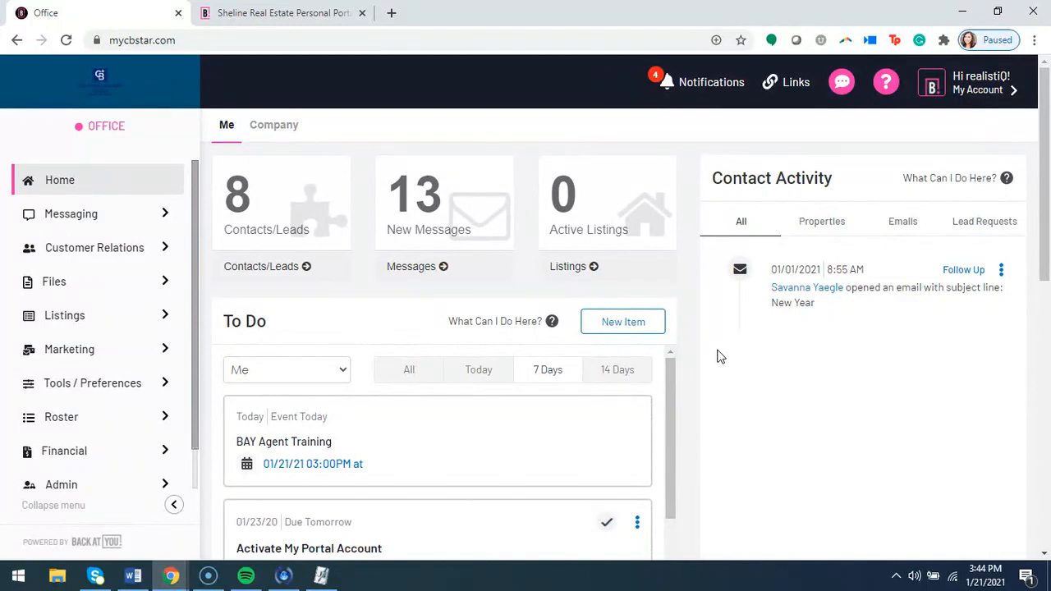
scroll(435, 314, "down", 2)
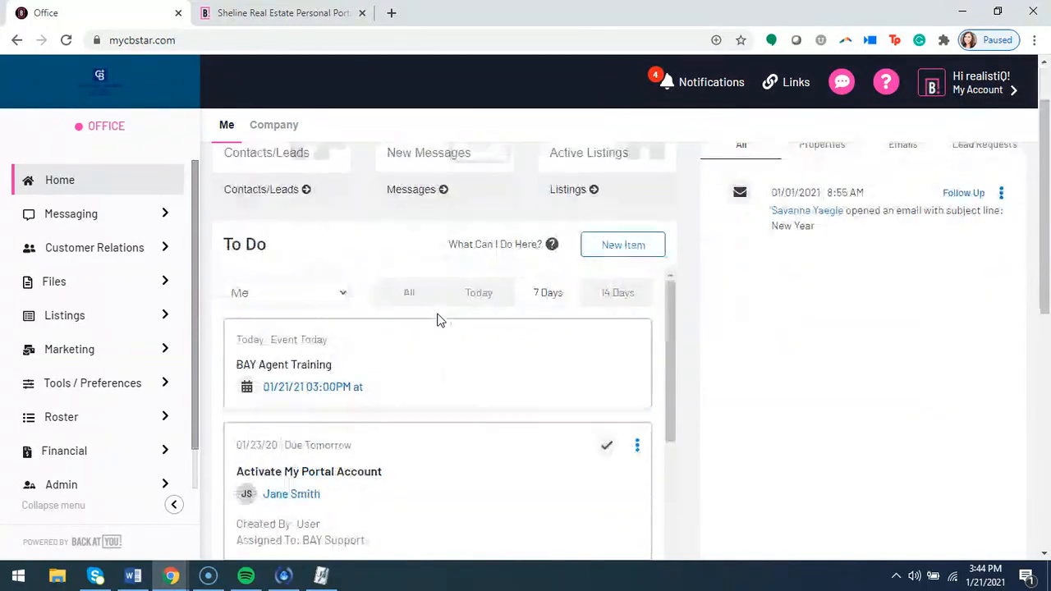
scroll(380, 271, "down", 1)
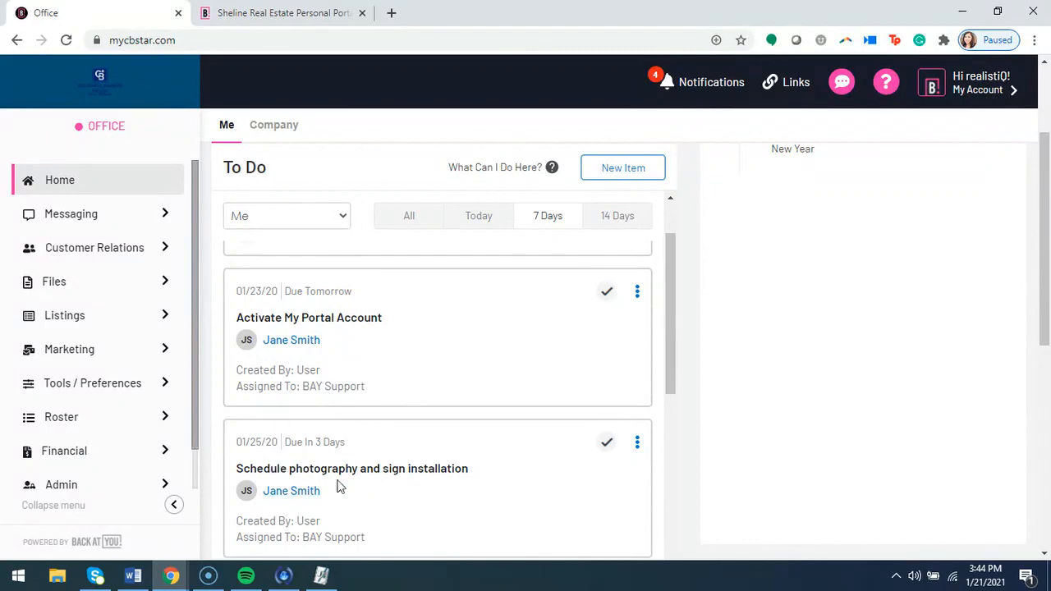
scroll(312, 357, "up", 3)
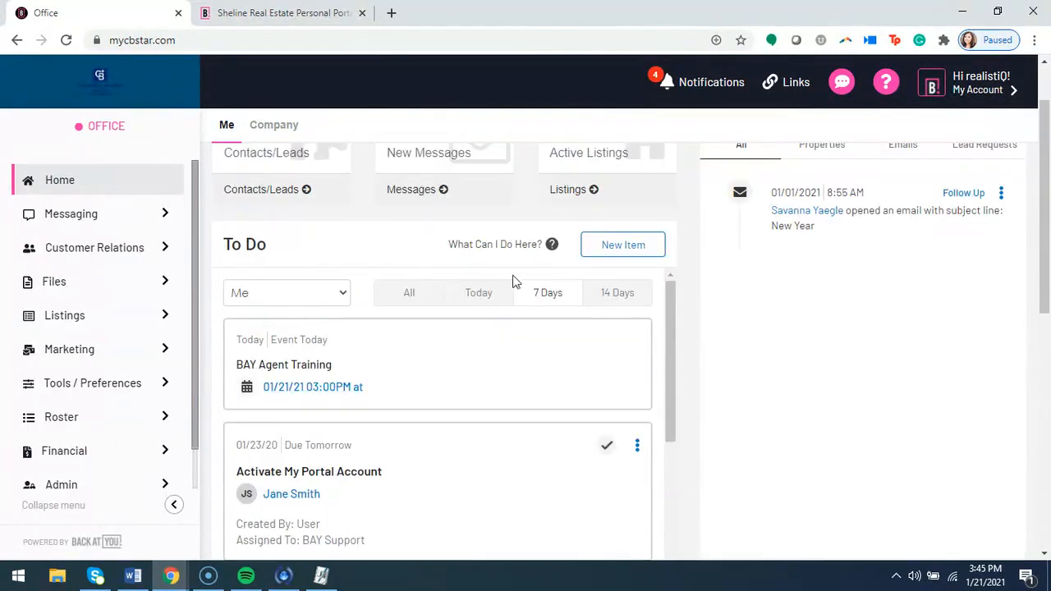
scroll(712, 321, "down", 5)
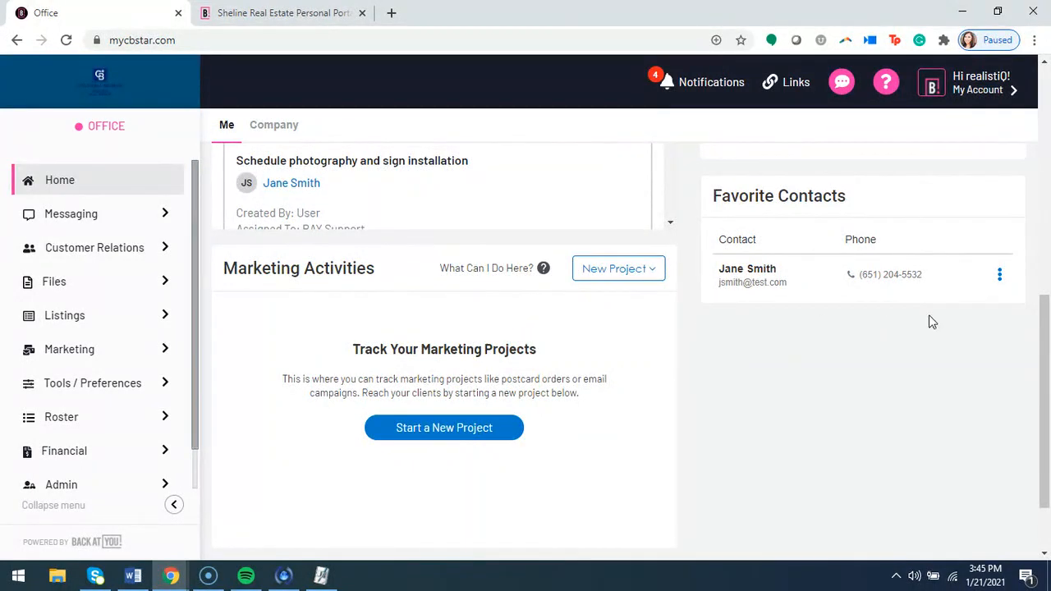
Step: Reveal the favorite contact's quick-action menu and scroll back to the top
left_click(1001, 278)
scroll(698, 435, "up", 5)
scroll(699, 433, "up", 1)
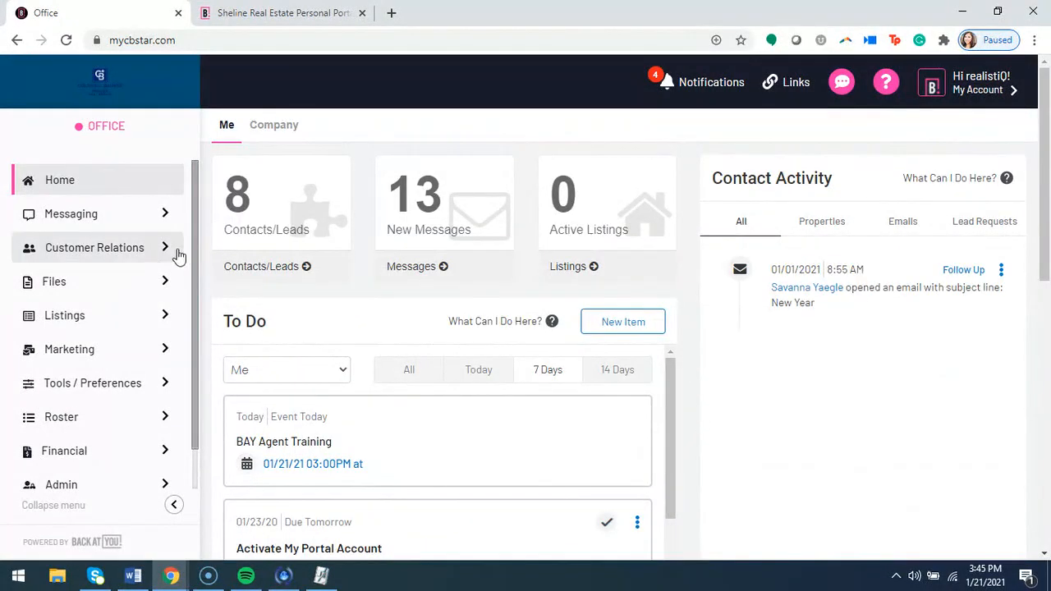
Step: Open My Contacts / Leads under Customer Relations and check the View: All choices without changing them
left_click(141, 258)
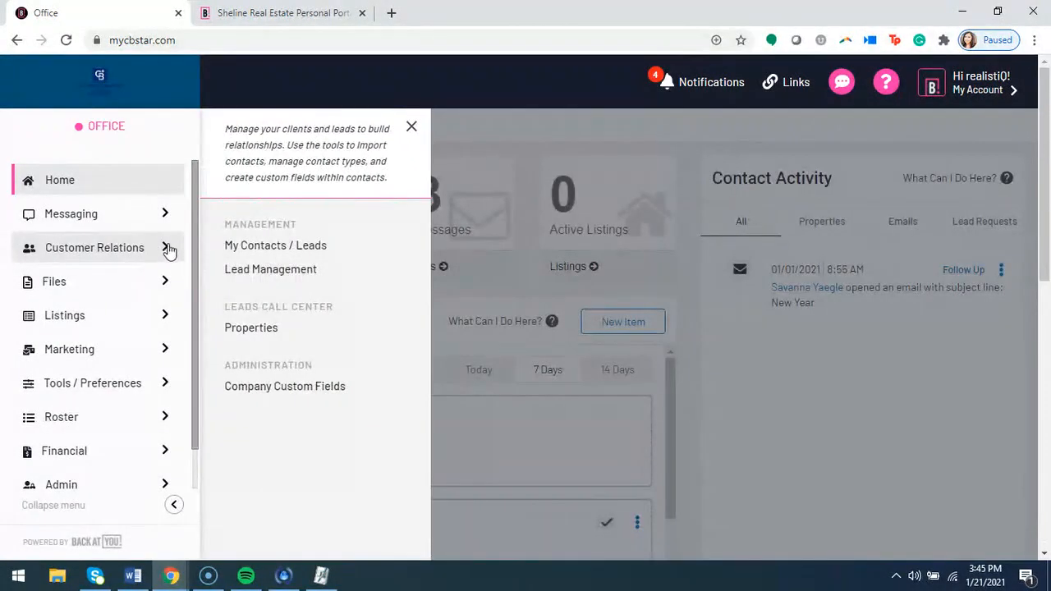
left_click(263, 250)
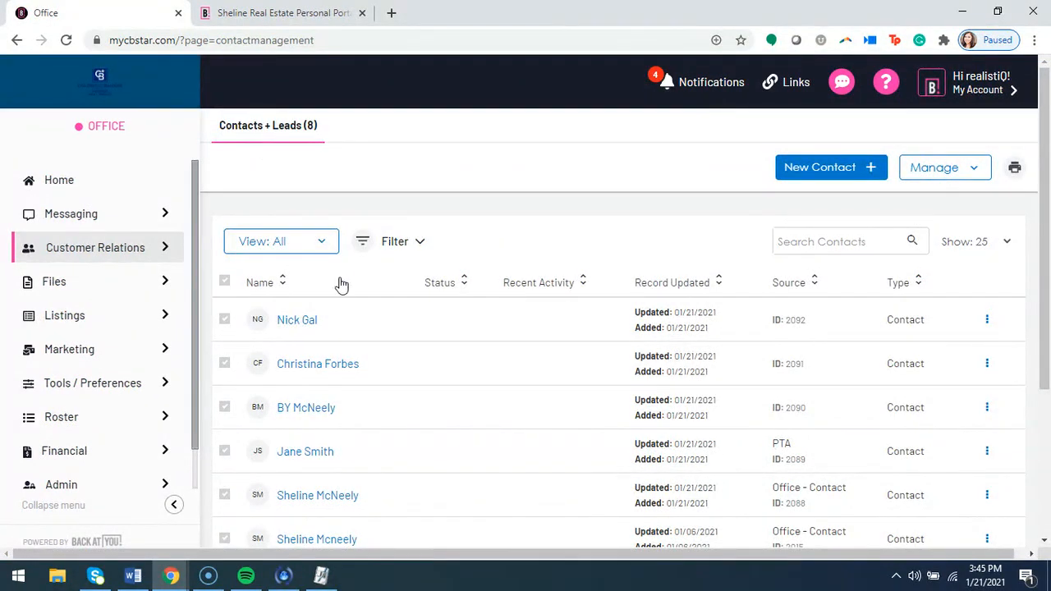
left_click(320, 247)
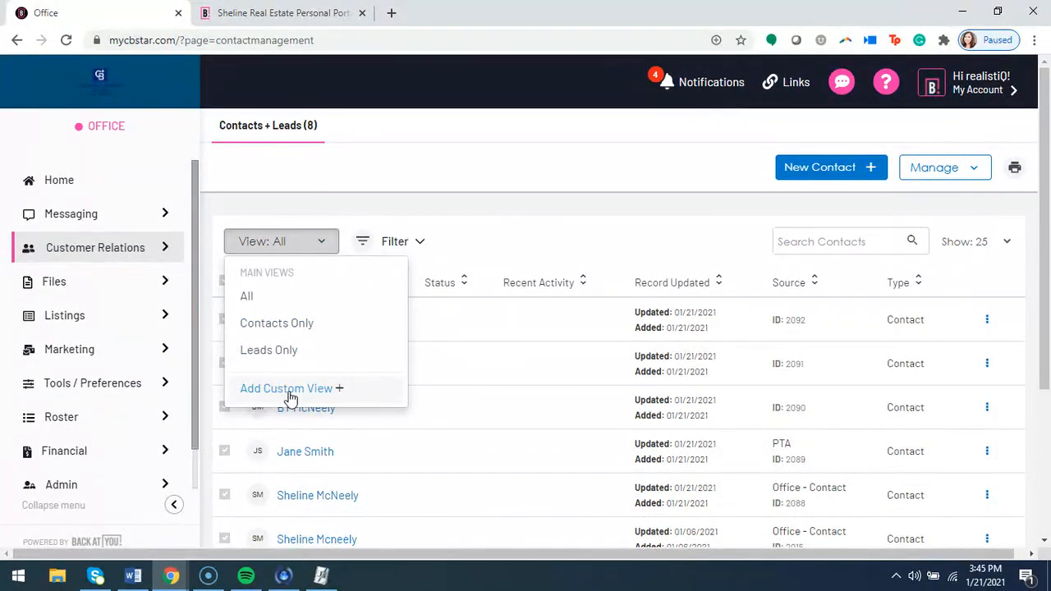
left_click(598, 223)
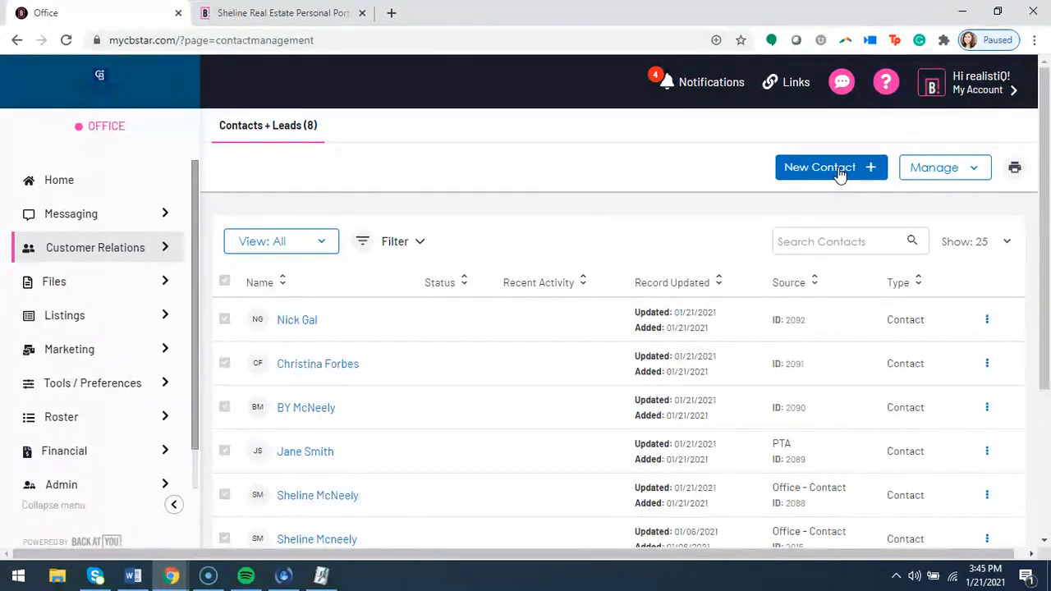
Step: Check the Manage options, then open the contact's Details page
left_click(959, 174)
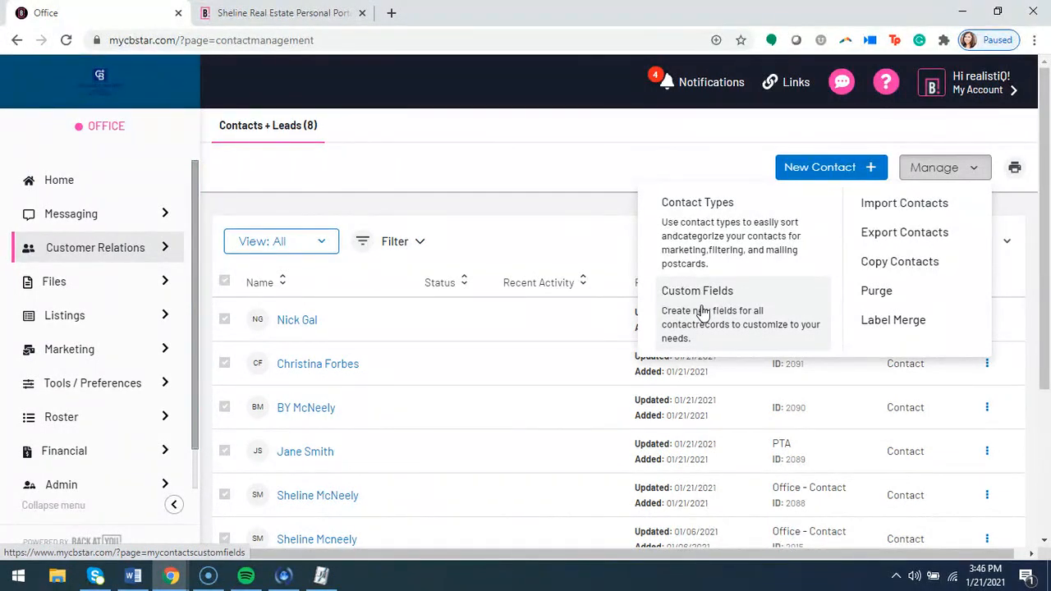
left_click(621, 215)
left_click(314, 449)
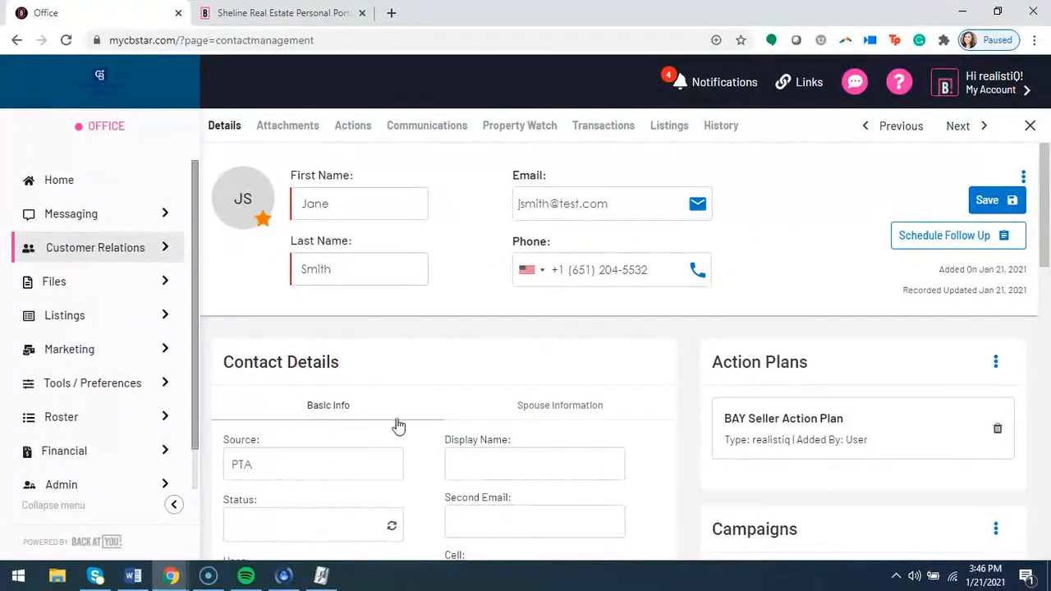
Step: Show Spouse Information, reopen the contact from the list, and check the Manage options
left_click(566, 411)
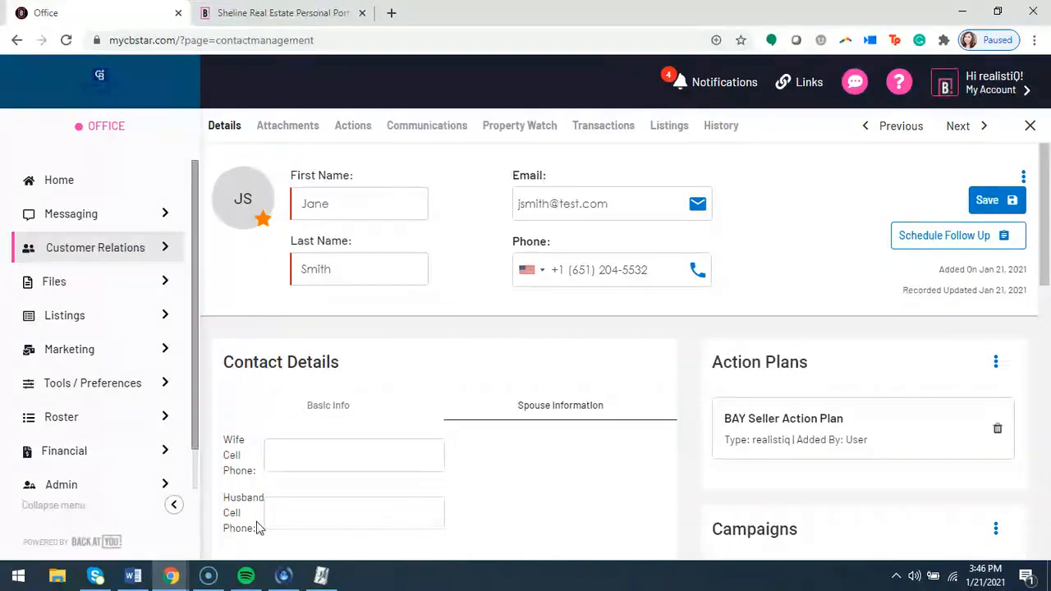
left_click(1030, 126)
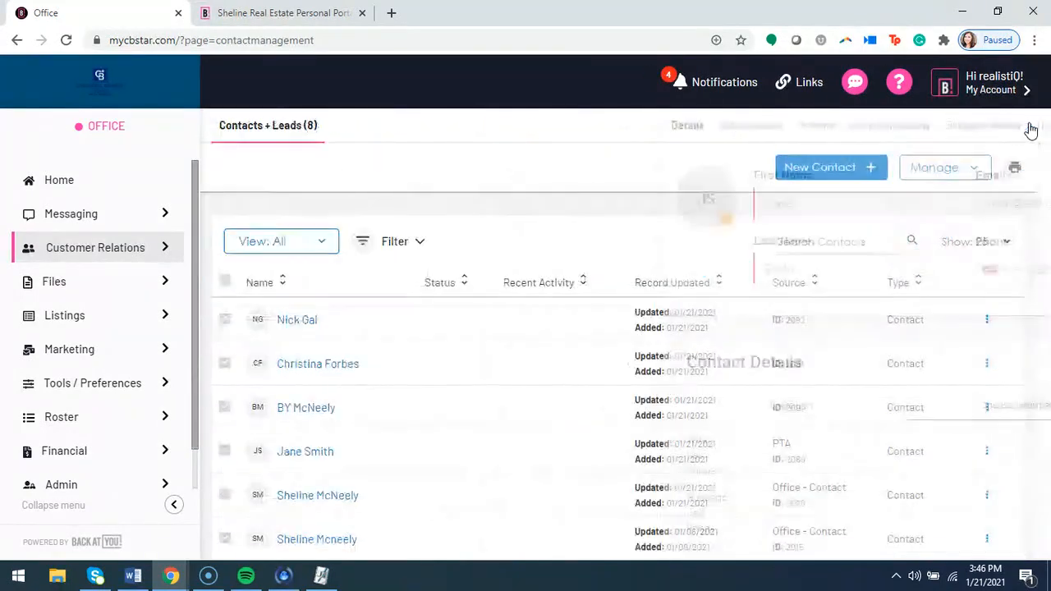
left_click(317, 454)
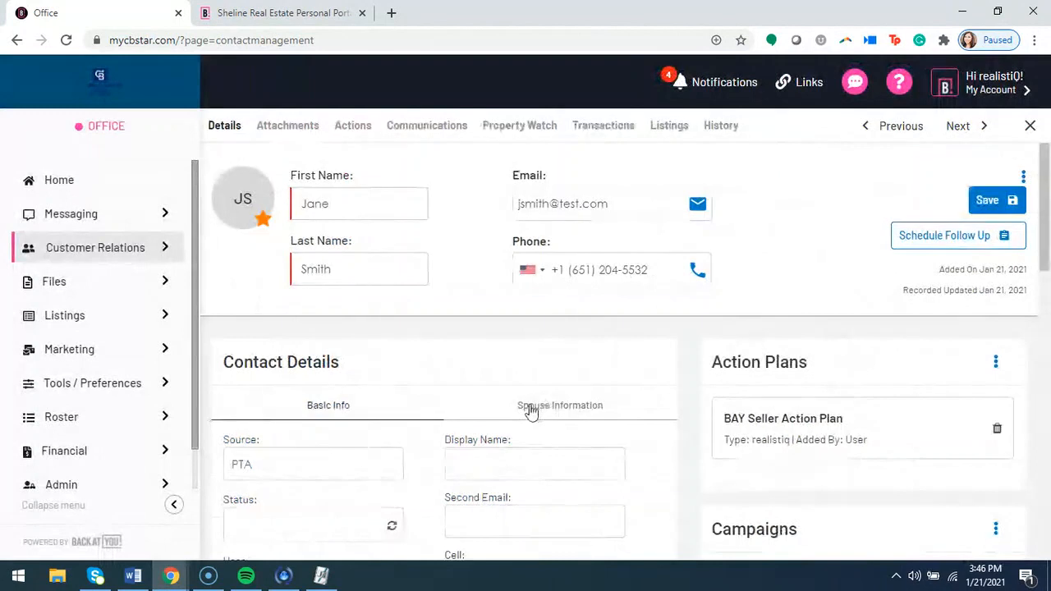
left_click(531, 412)
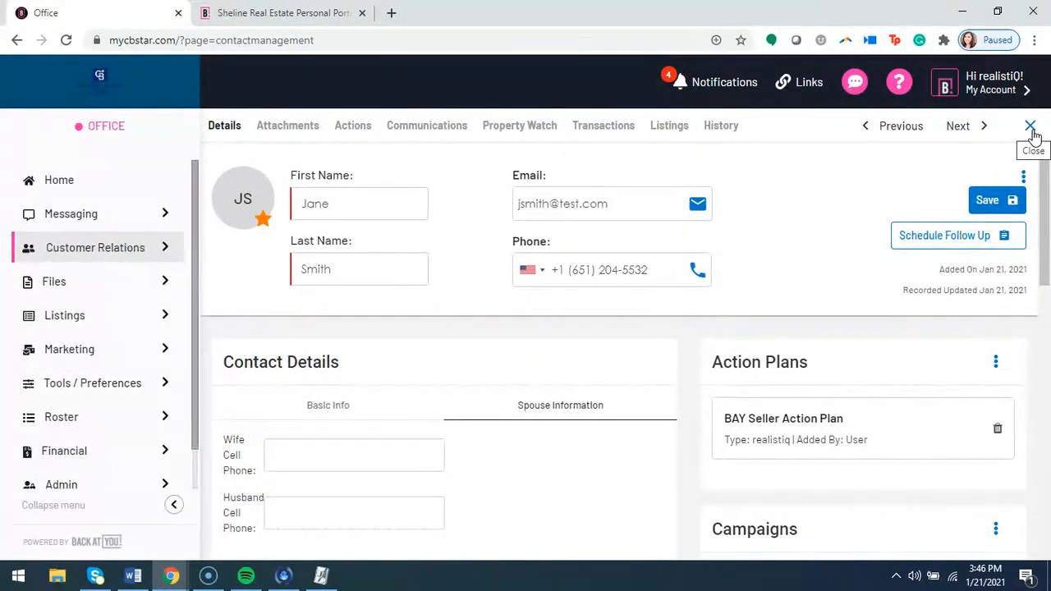
left_click(1031, 128)
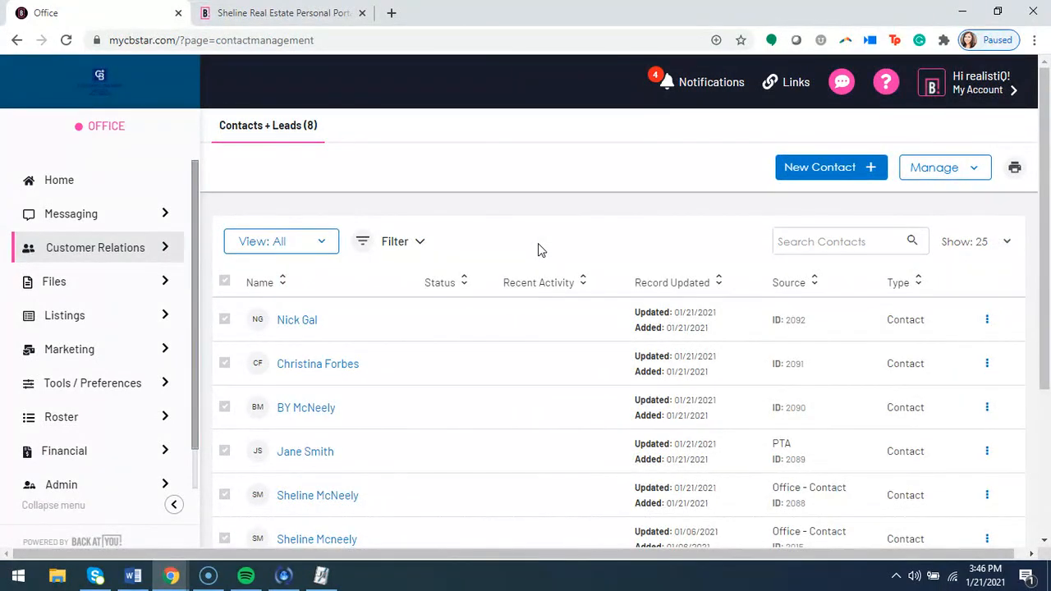
left_click(936, 169)
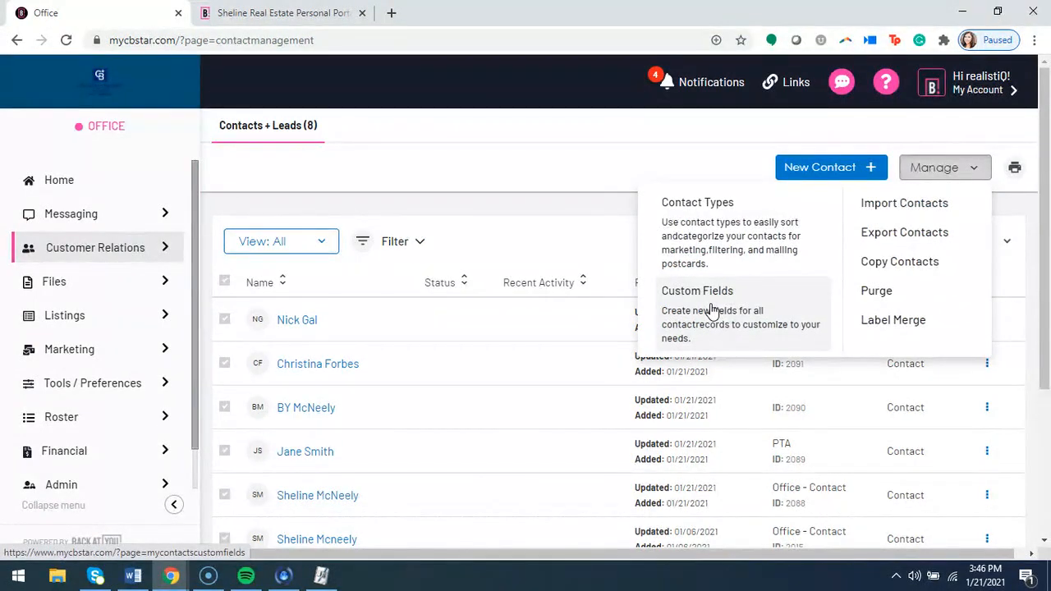
left_click(570, 232)
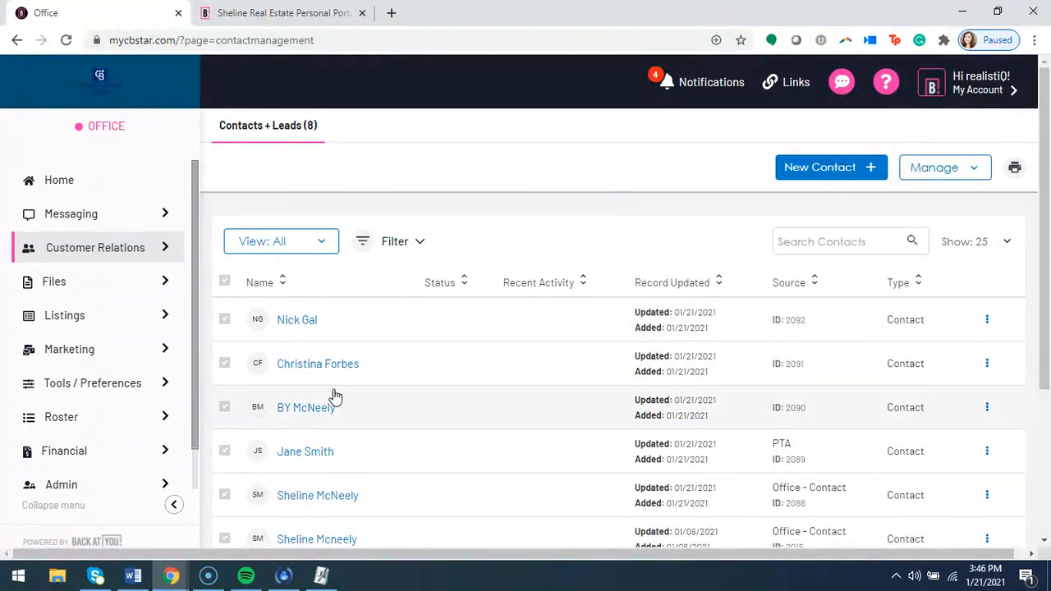
Step: Reopen the contact's Details and expand Show More to see address, city and date of birth
left_click(327, 457)
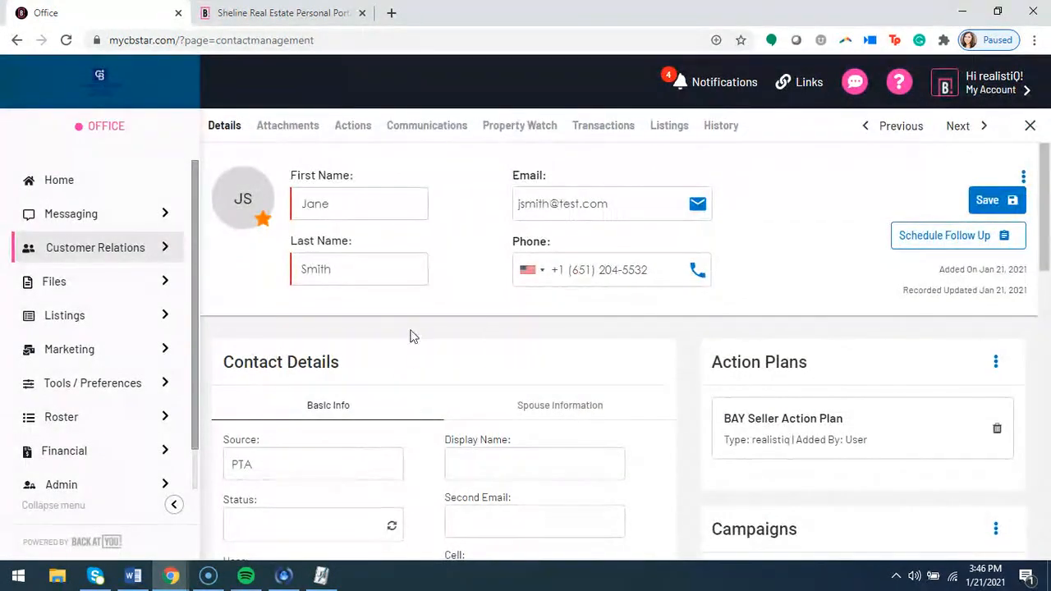
scroll(425, 427, "down", 4)
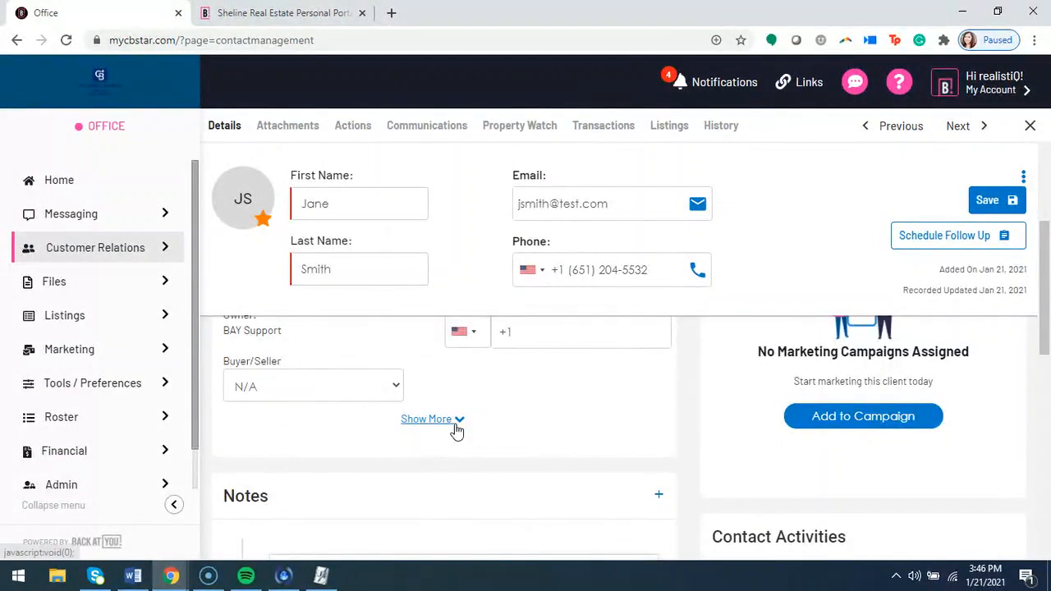
left_click(458, 427)
scroll(411, 402, "down", 3)
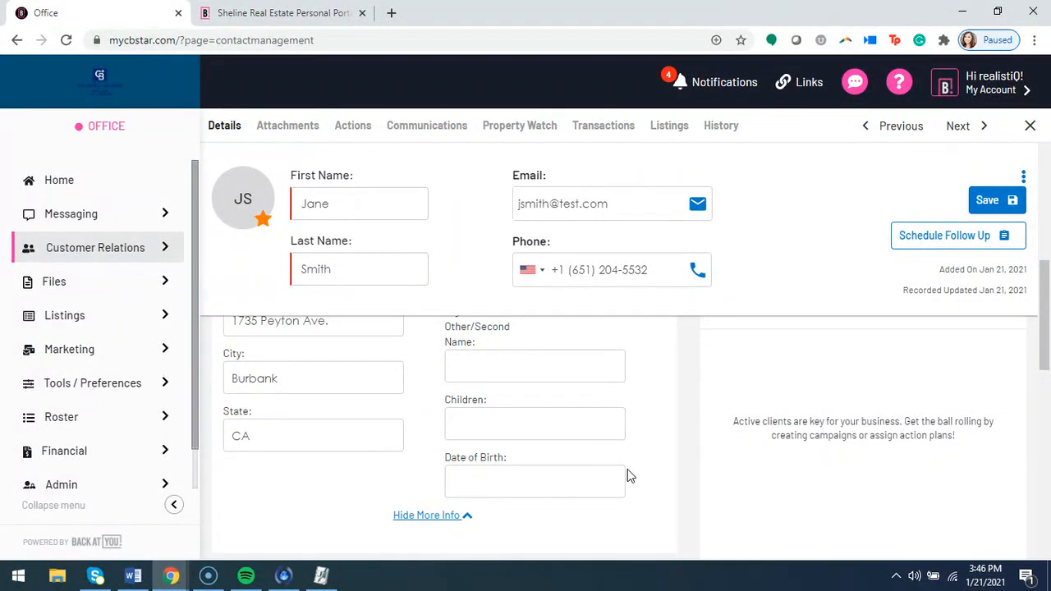
scroll(390, 438, "down", 1)
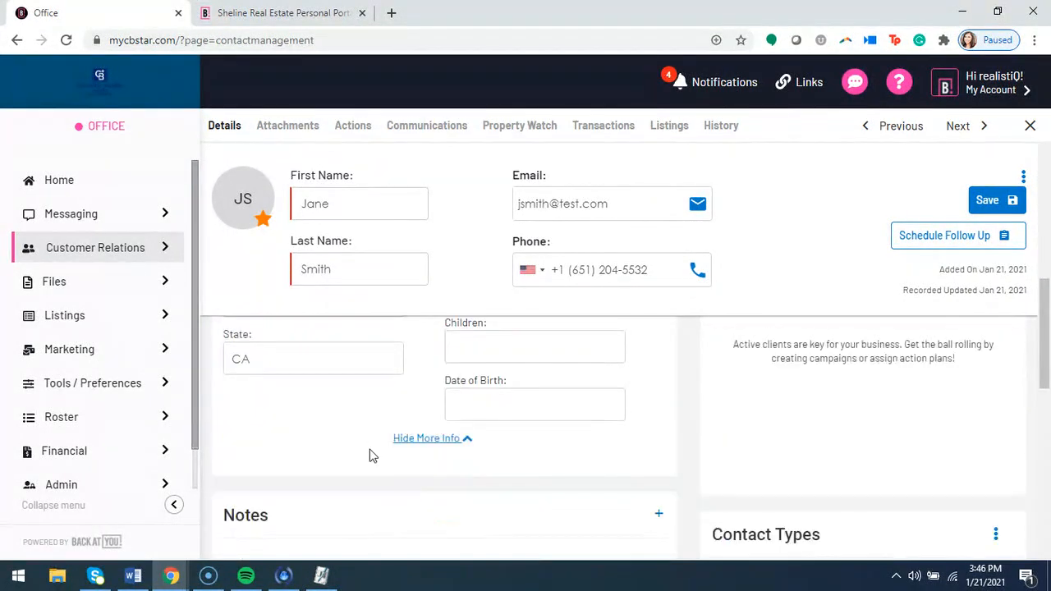
scroll(376, 450, "down", 2)
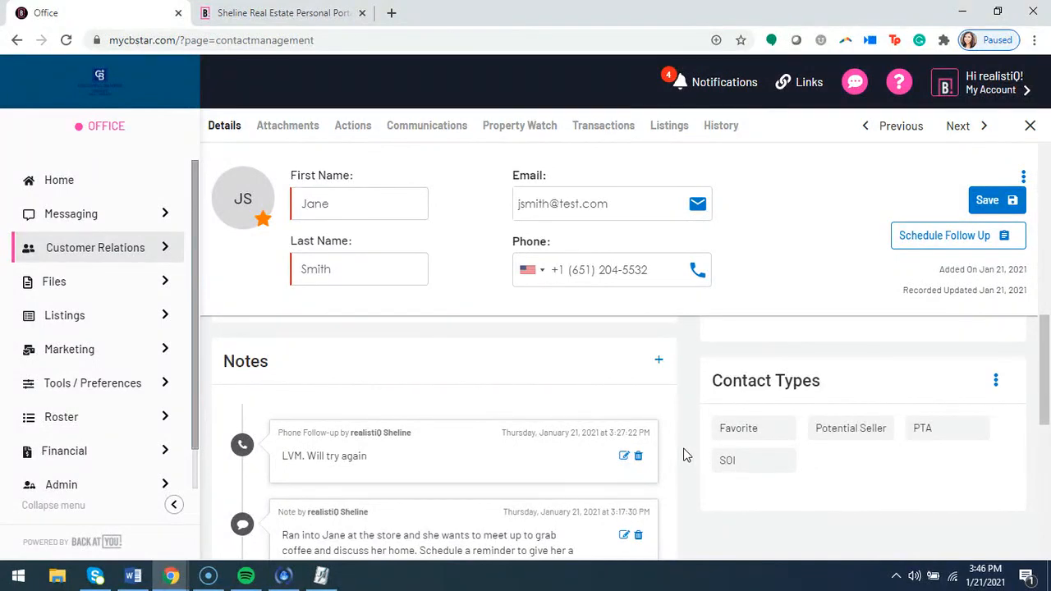
scroll(685, 454, "down", 6)
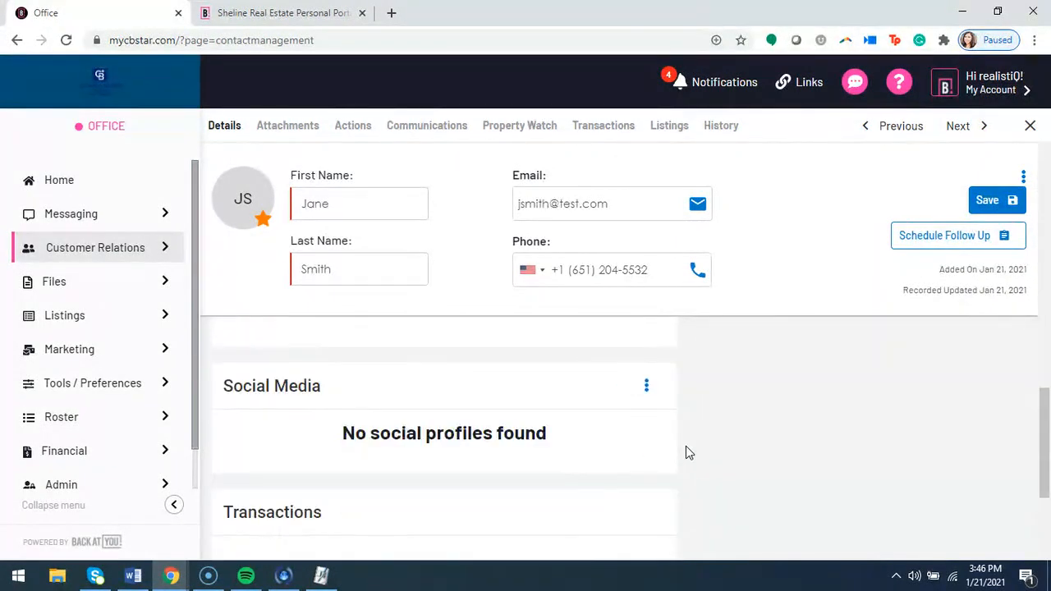
scroll(685, 454, "down", 1)
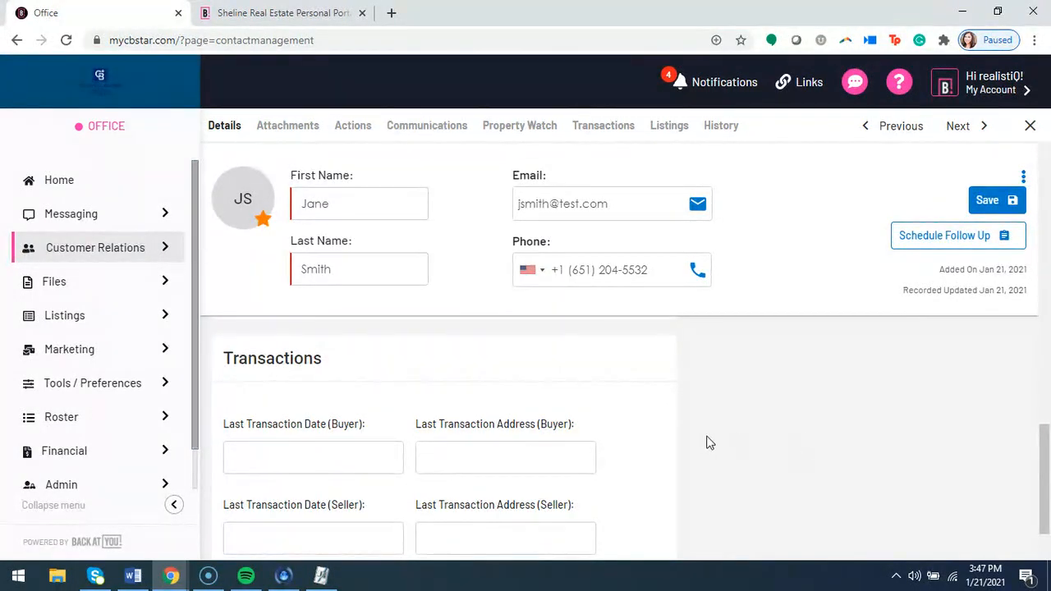
scroll(708, 443, "up", 15)
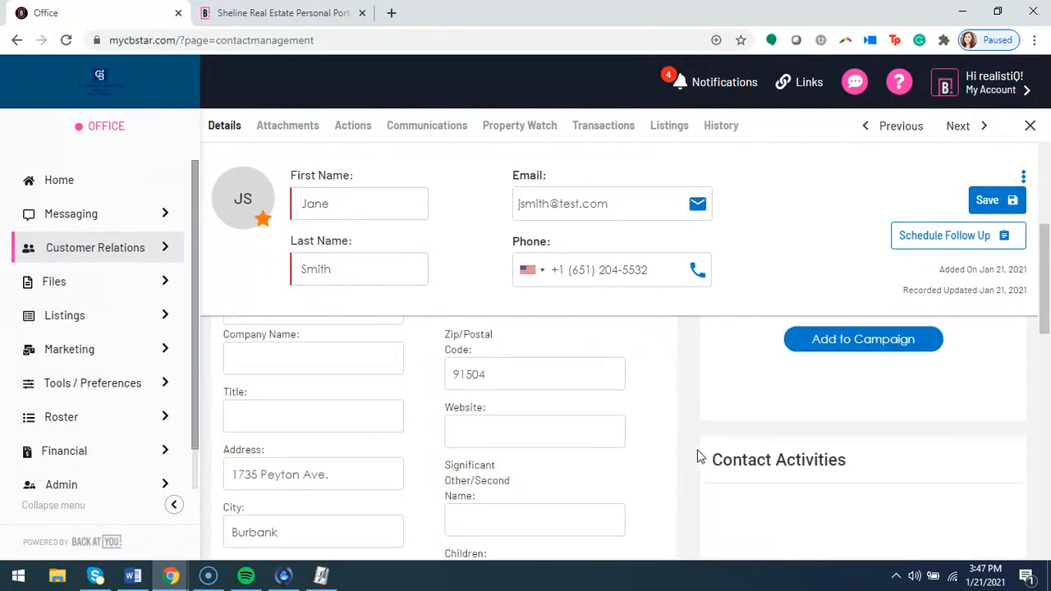
scroll(698, 458, "up", 4)
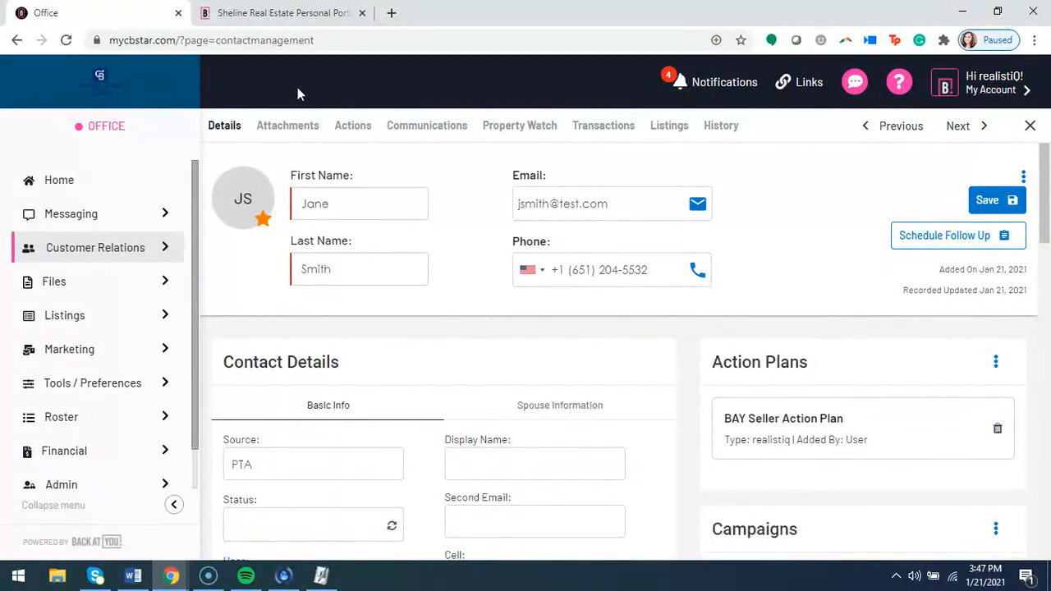
Step: Review the contact's Attachments and the Actions tab with its action plans
left_click(290, 132)
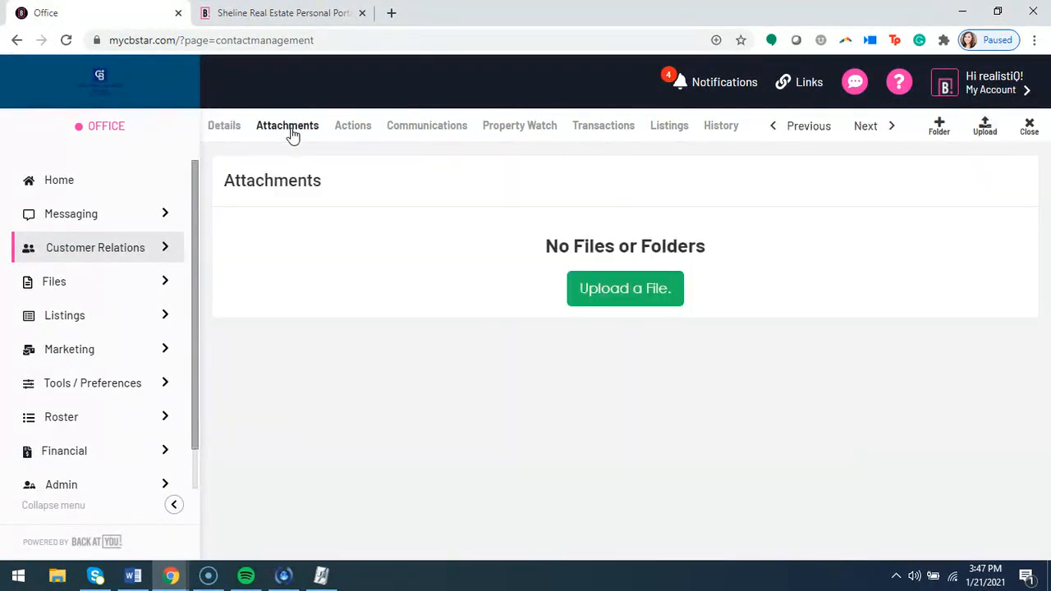
left_click(348, 131)
scroll(480, 320, "down", 1)
scroll(483, 326, "down", 2)
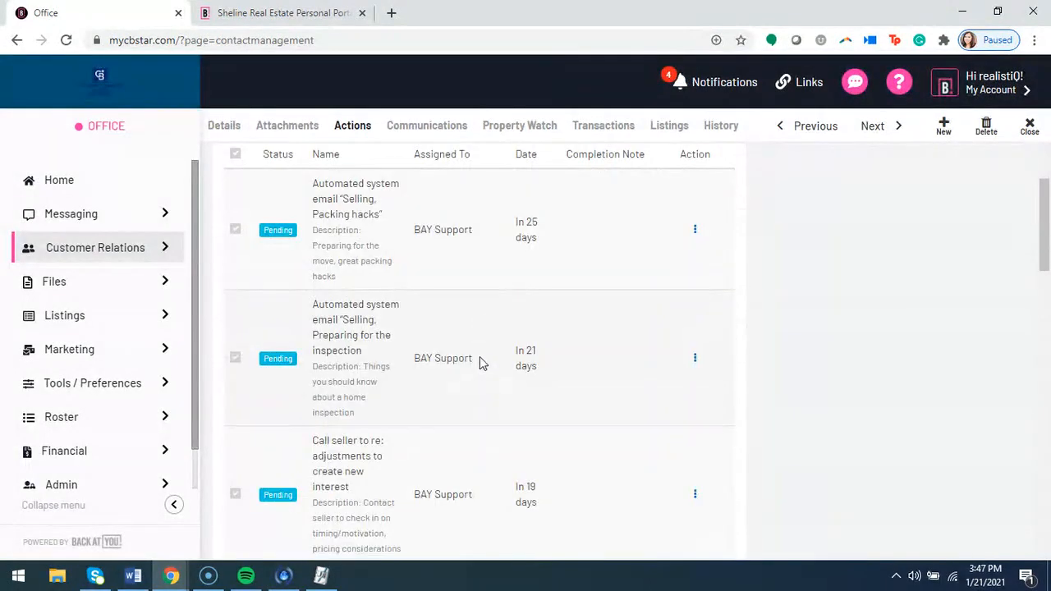
scroll(481, 364, "up", 3)
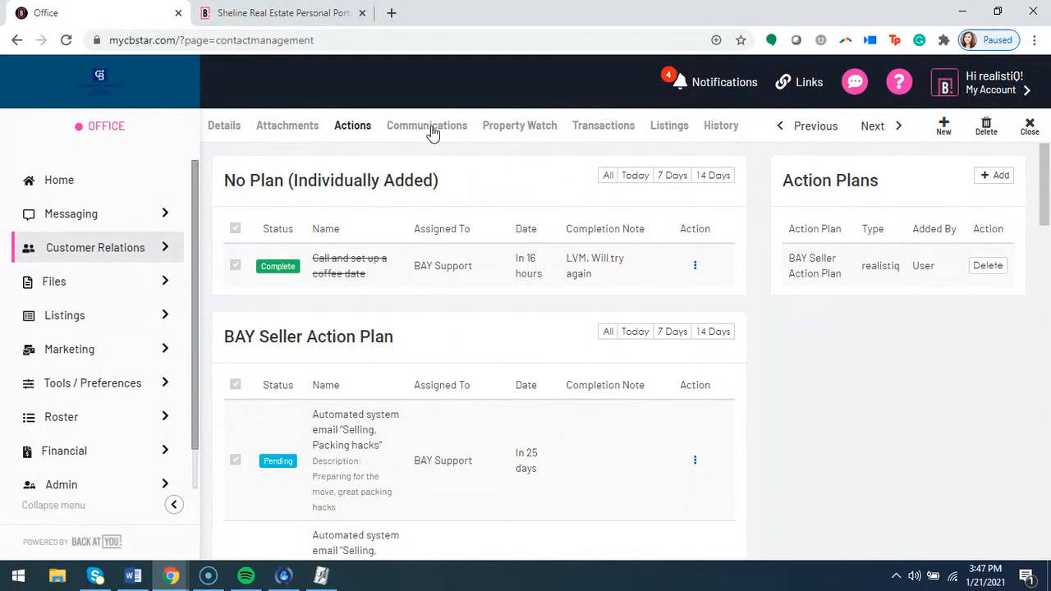
Step: Check Communications, Property Watch and Listings (No Listings Found), then close the record
left_click(429, 129)
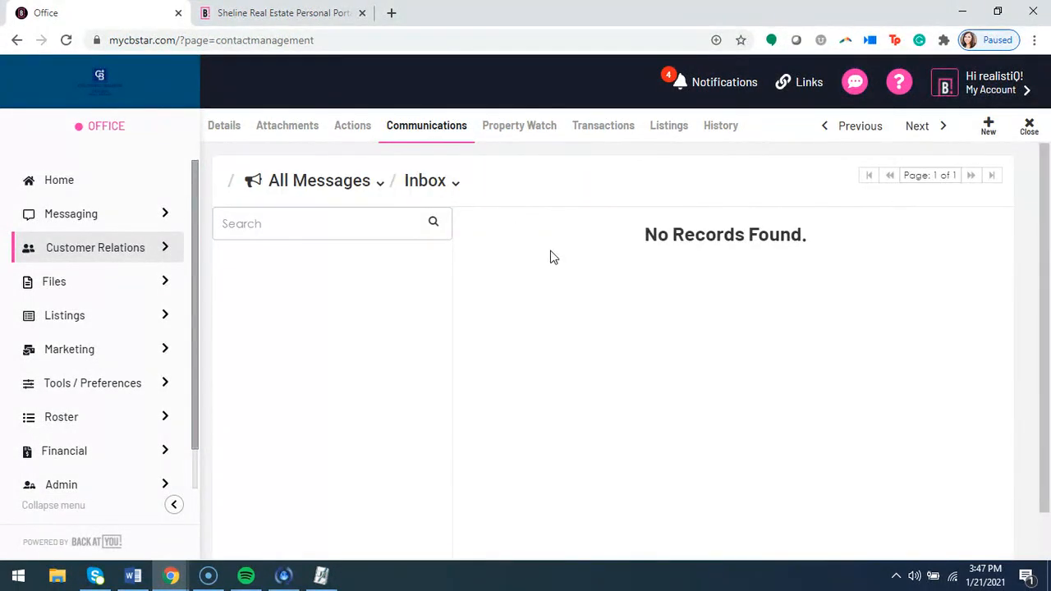
left_click(531, 136)
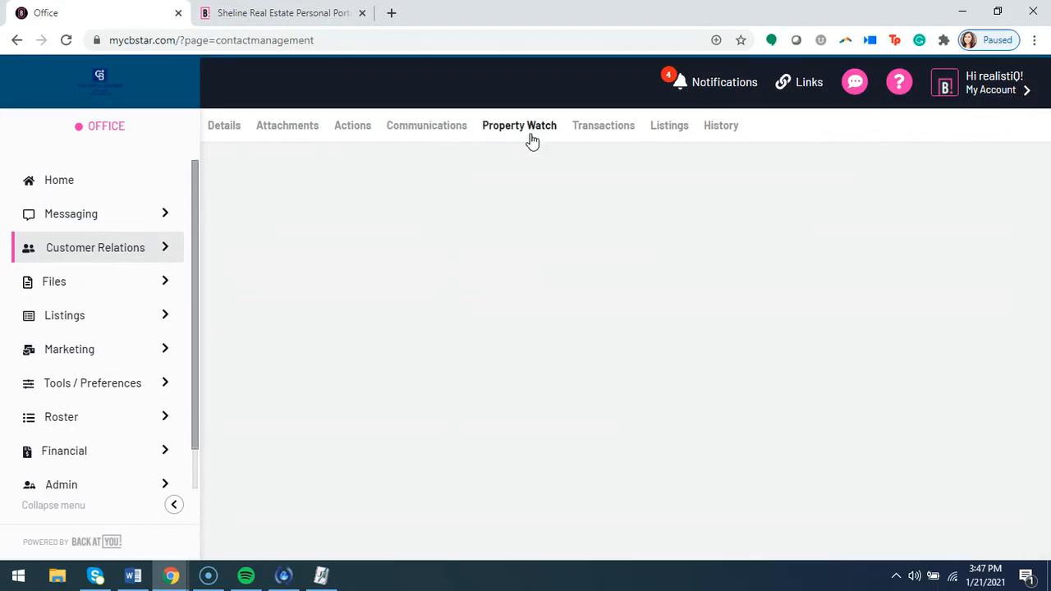
scroll(311, 365, "down", 1)
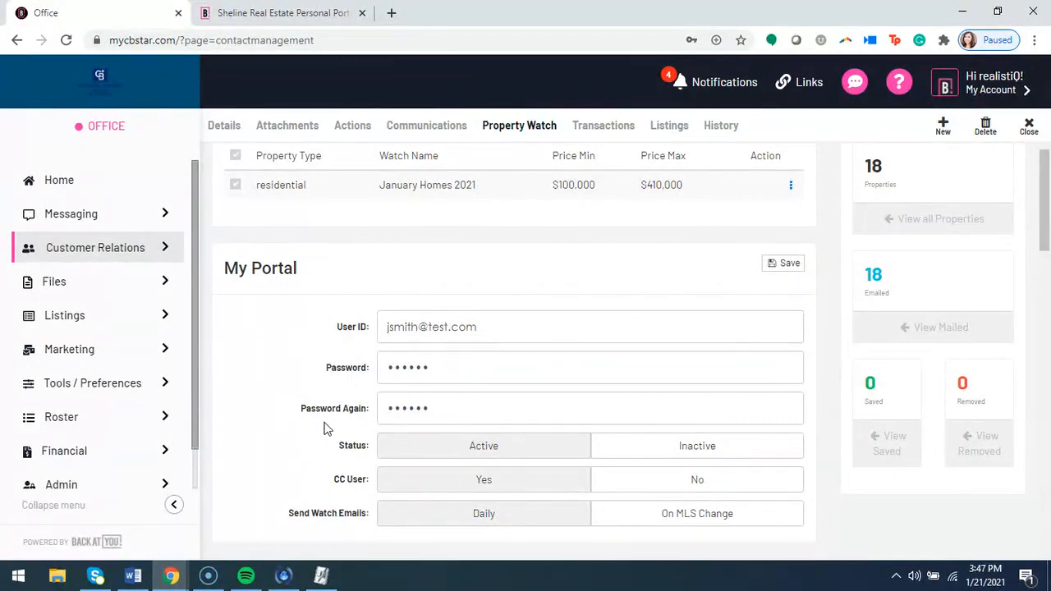
scroll(324, 428, "up", 1)
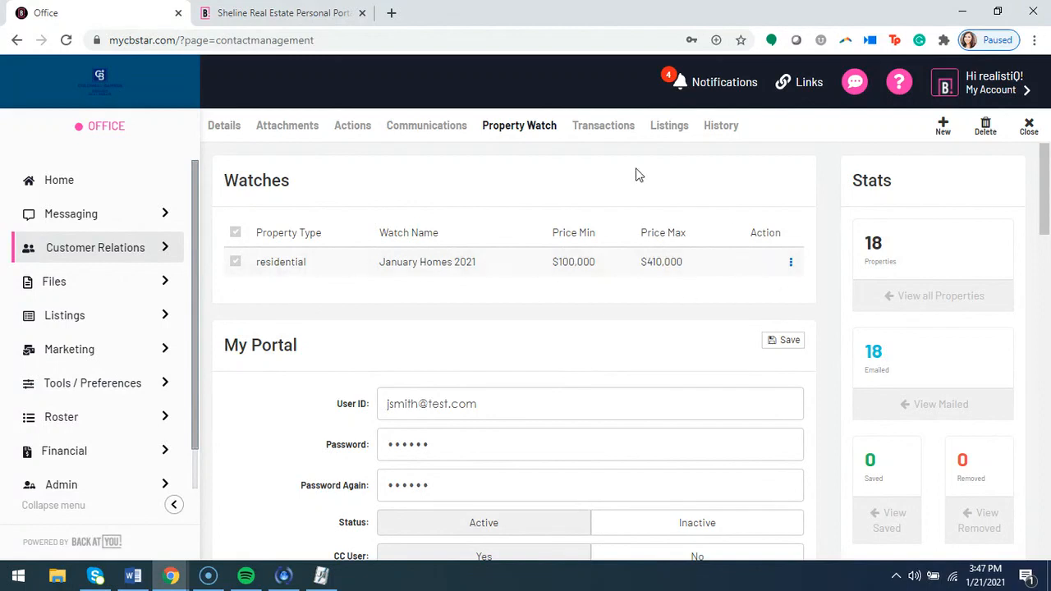
left_click(665, 131)
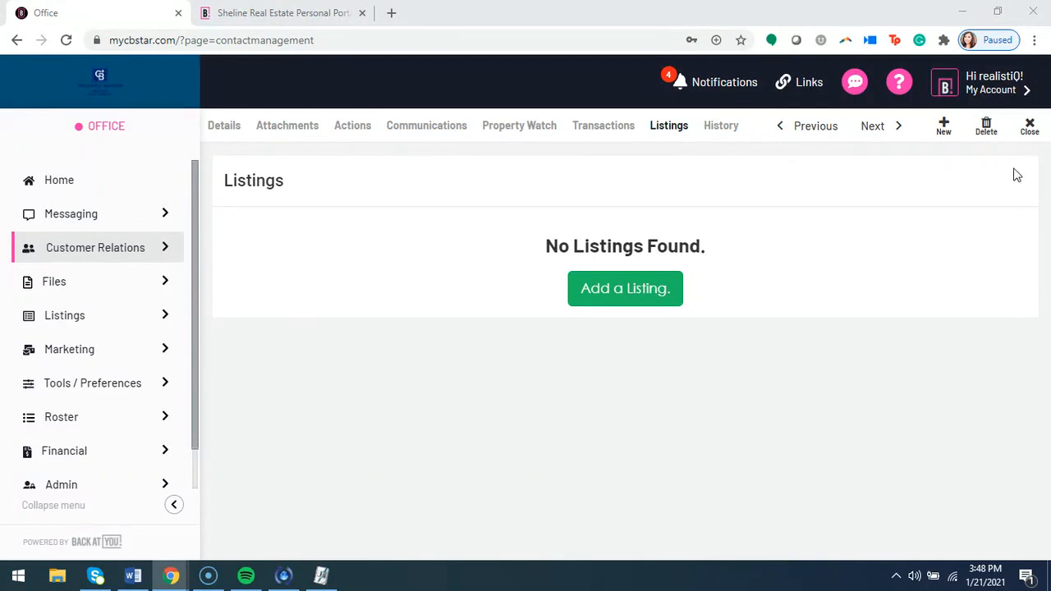
left_click(1029, 125)
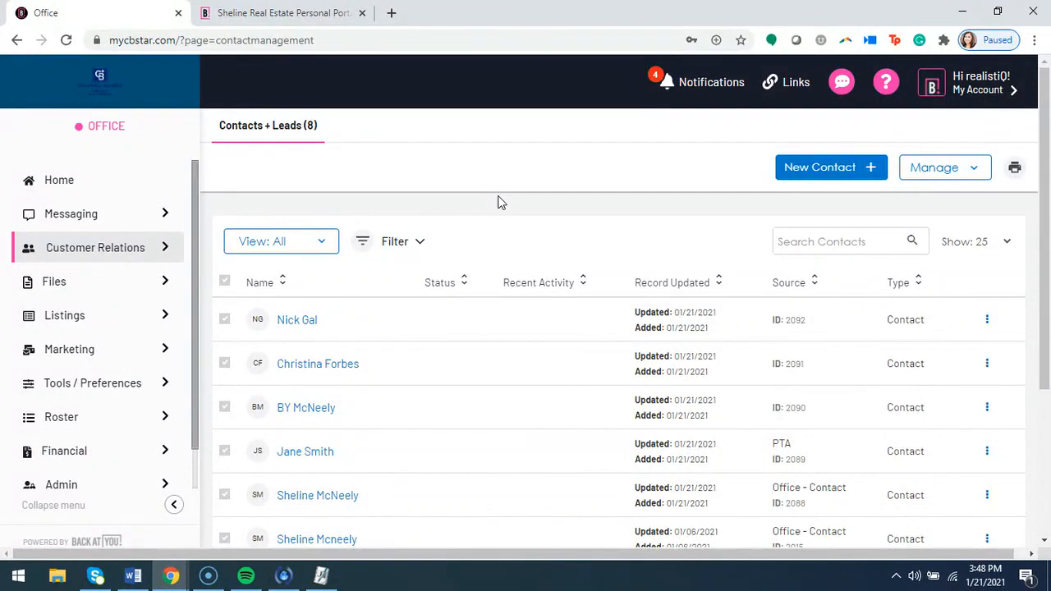
Step: Expand the contact list's filter panel and check the Show: 25 per-page choices without changing them
left_click(421, 245)
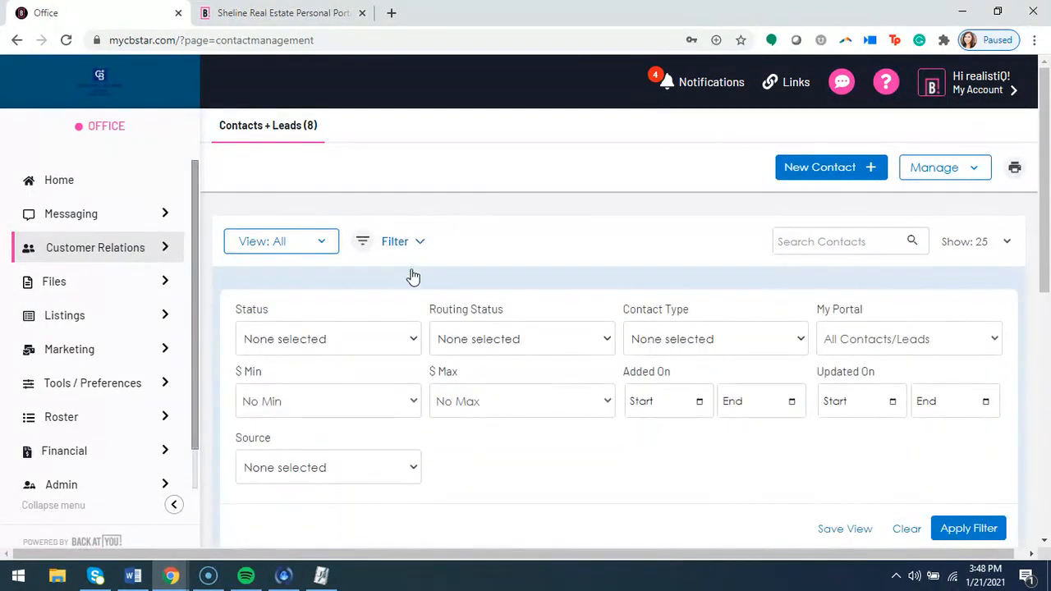
scroll(575, 247, "down", 2)
scroll(971, 244, "up", 2)
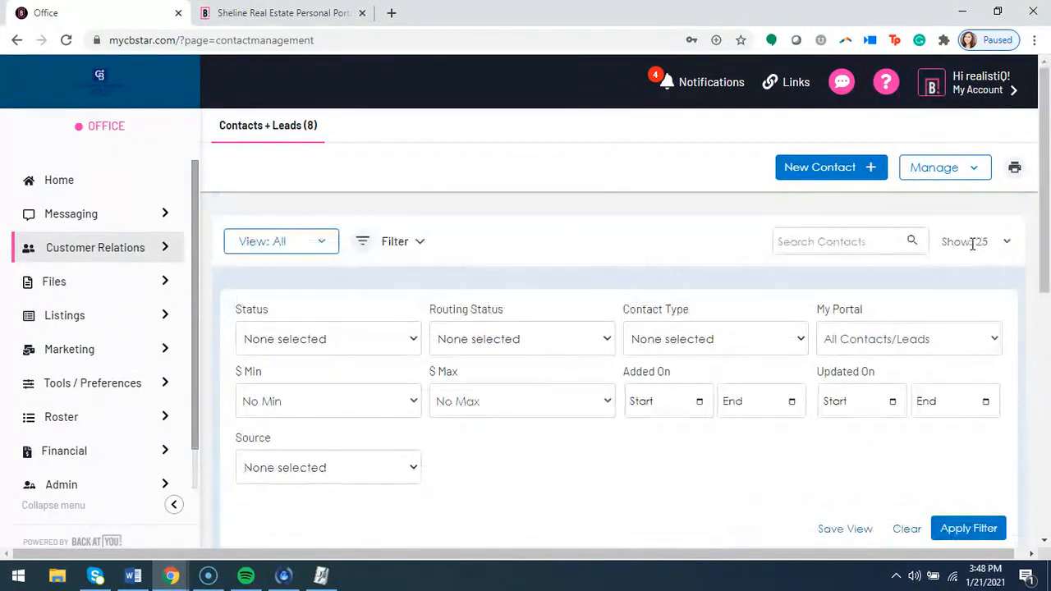
left_click(989, 242)
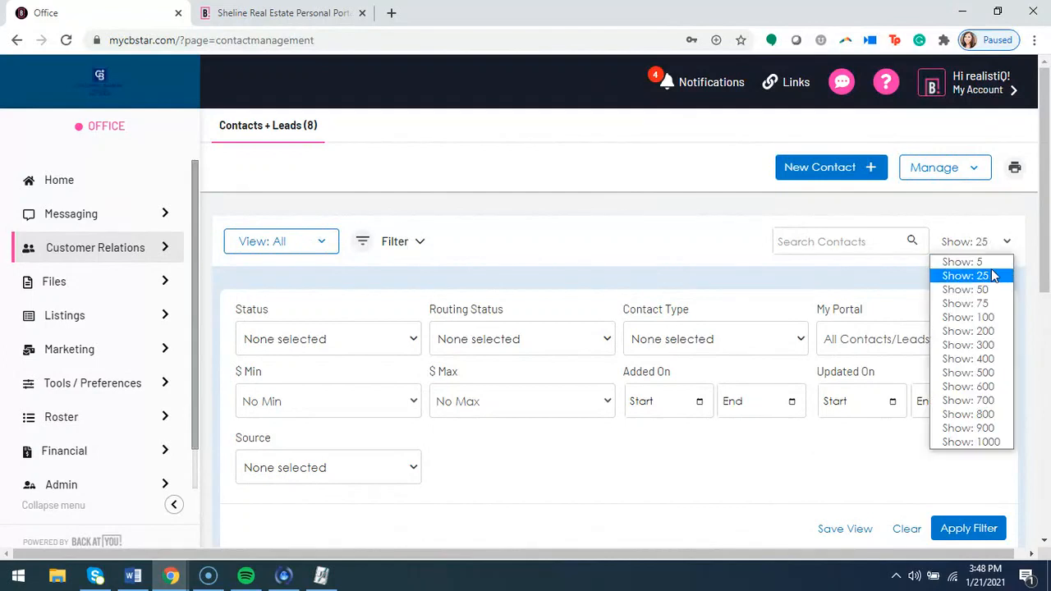
left_click(640, 230)
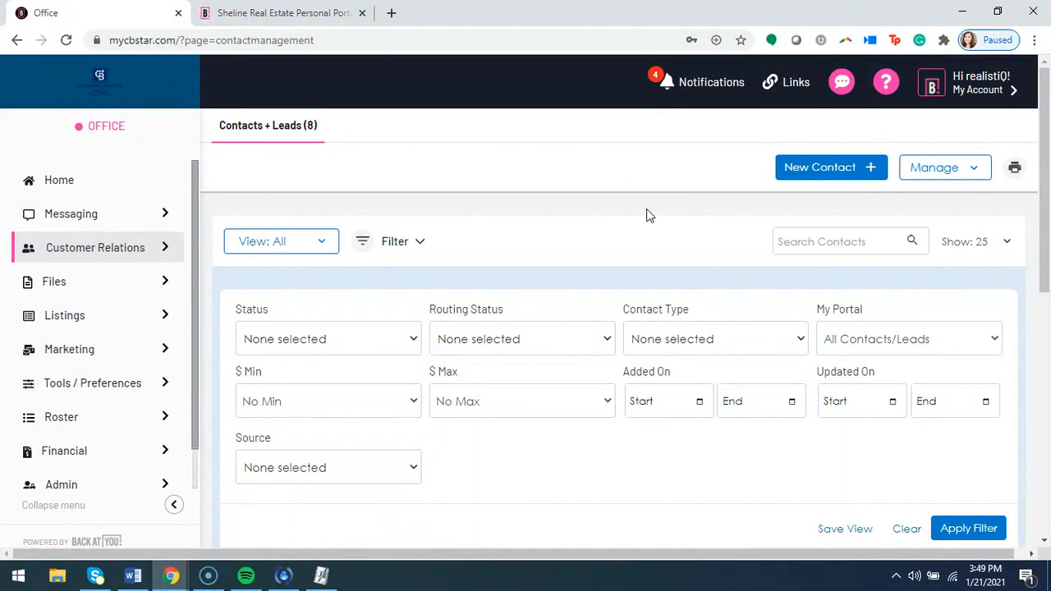
Step: Go to the Home dashboard from the left menu
scroll(633, 211, "down", 3)
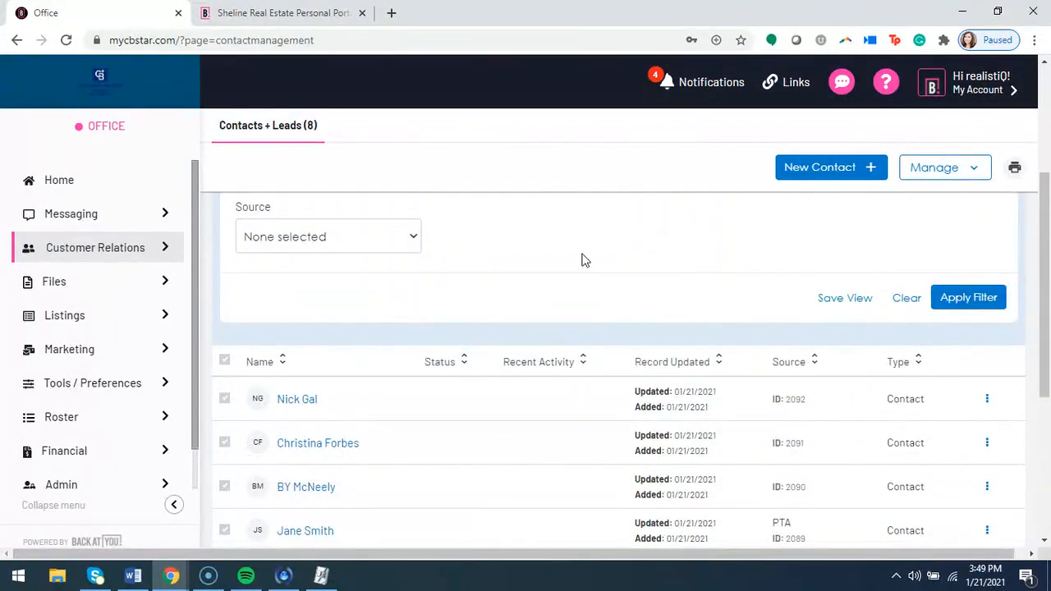
scroll(582, 261, "up", 3)
left_click(60, 185)
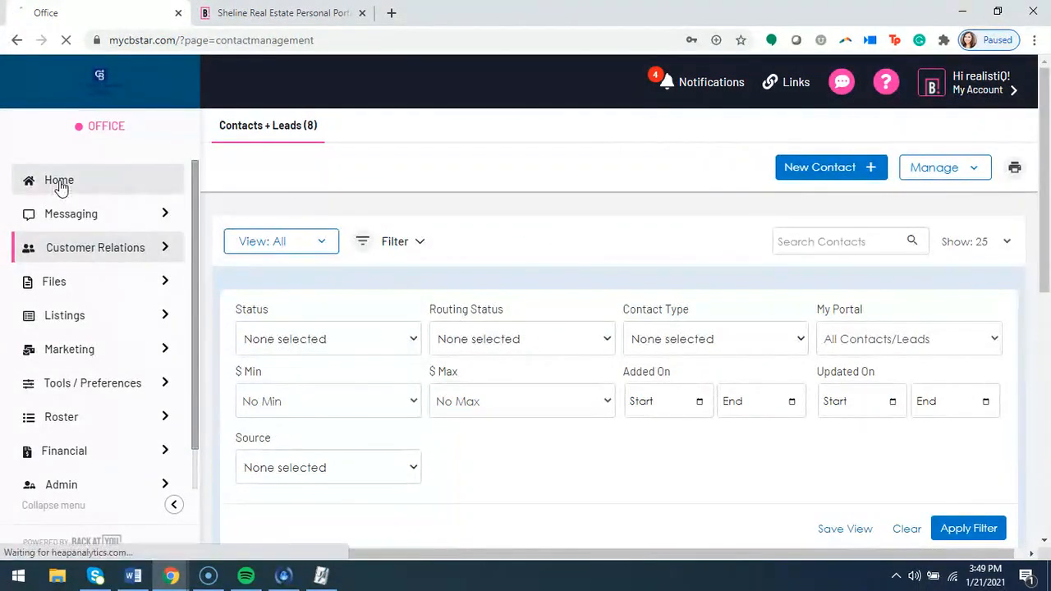